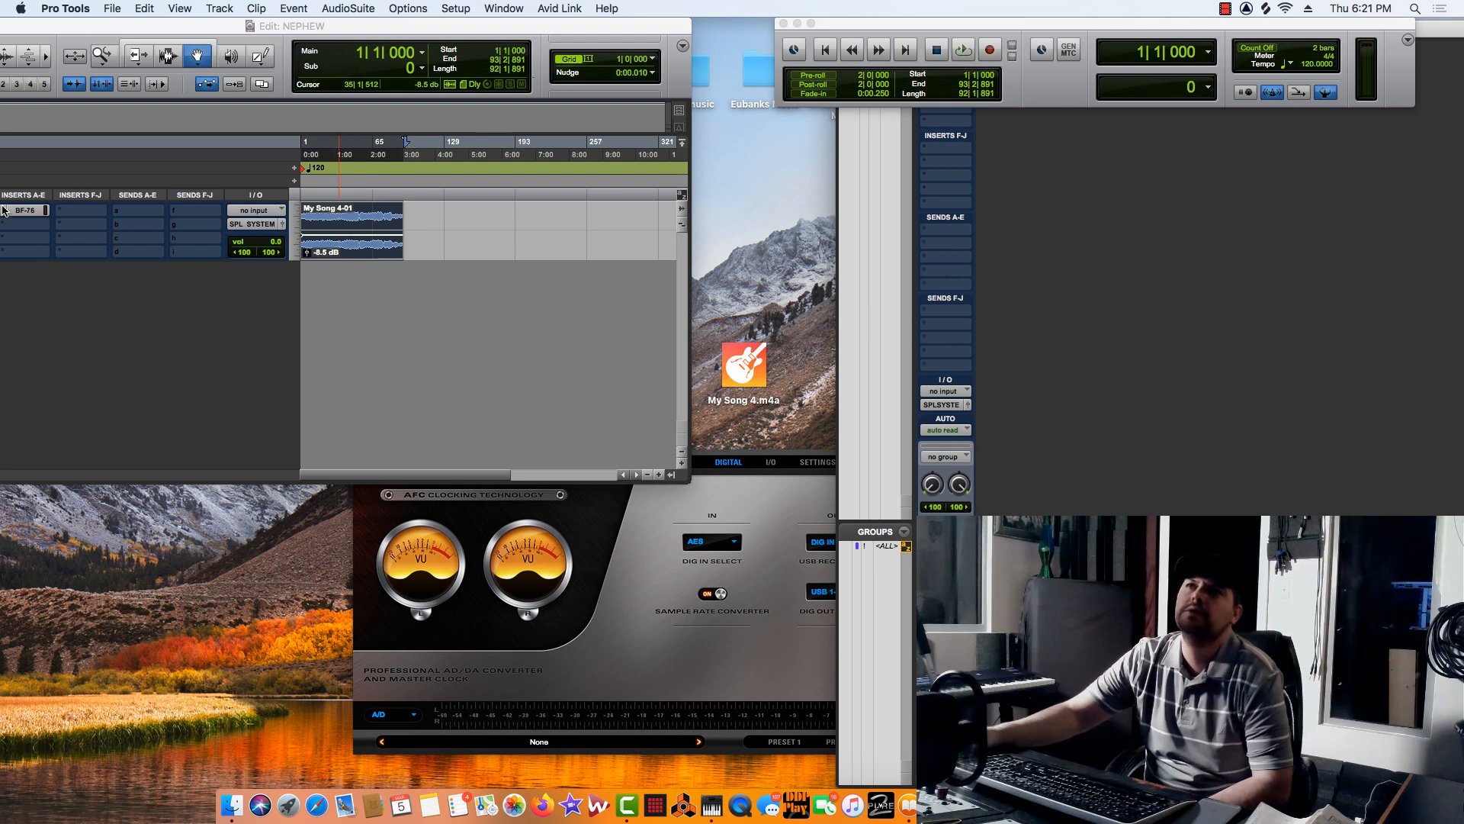
Remove the BF-76 plug-in from the My Song 4 track's insert.
left_click(4, 213)
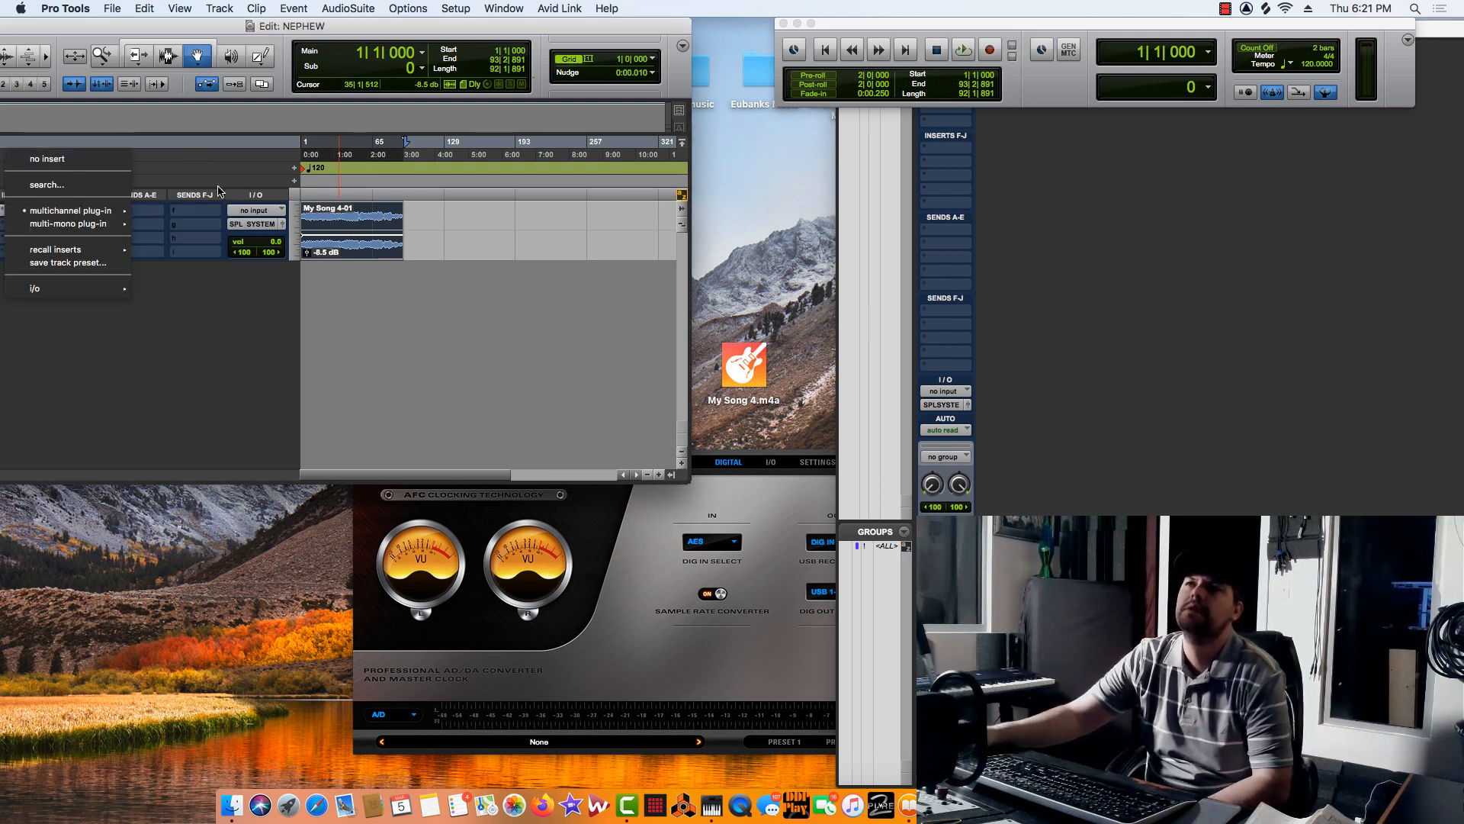
left_click(92, 162)
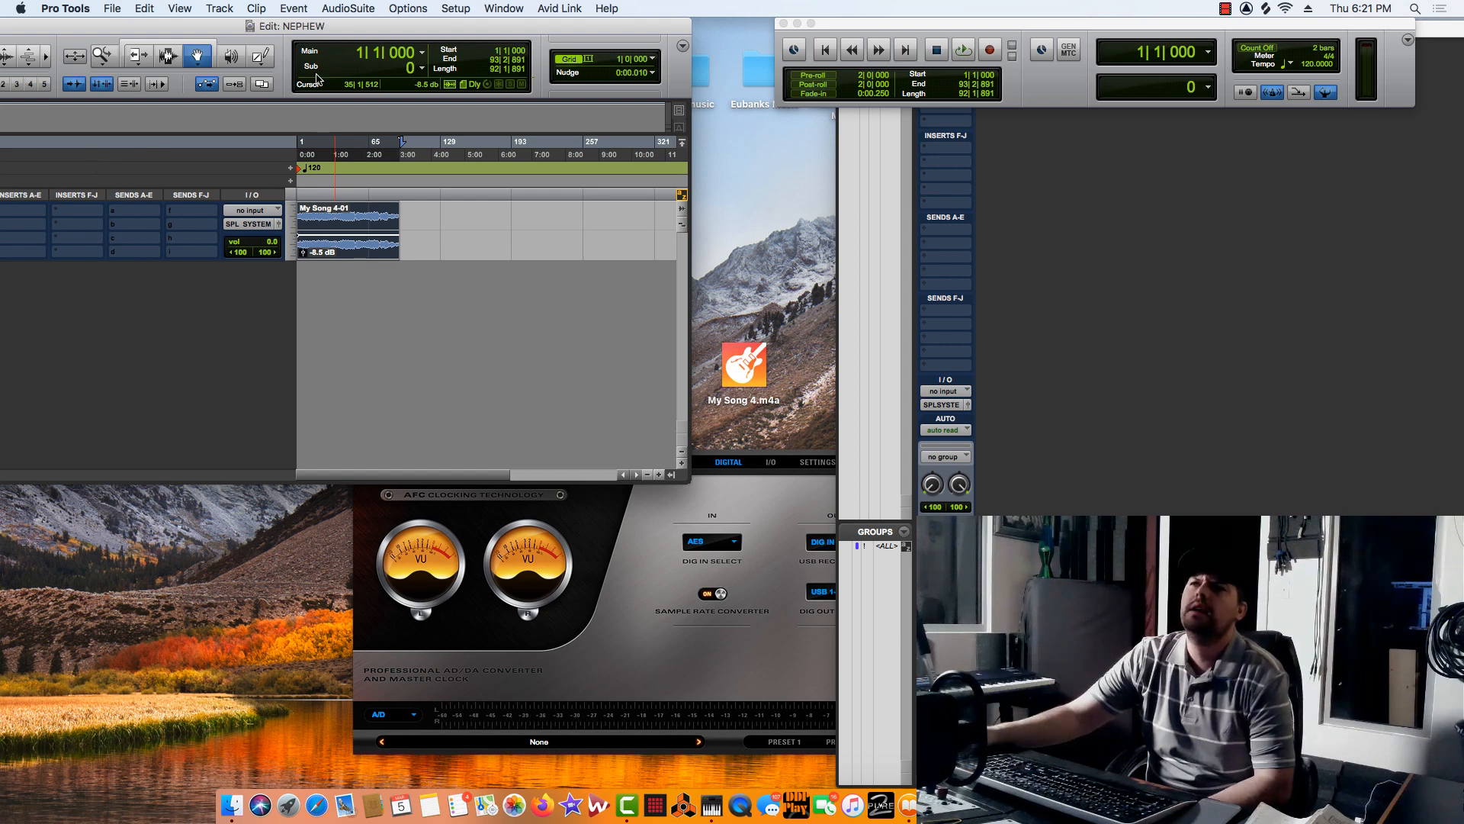
Reposition the Edit and Transport windows so the Mix window's Inserts A-E section is uncovered.
mouse_move(341, 32)
left_mouse_down()
mouse_move(366, 40)
mouse_move(338, 43)
left_mouse_up()
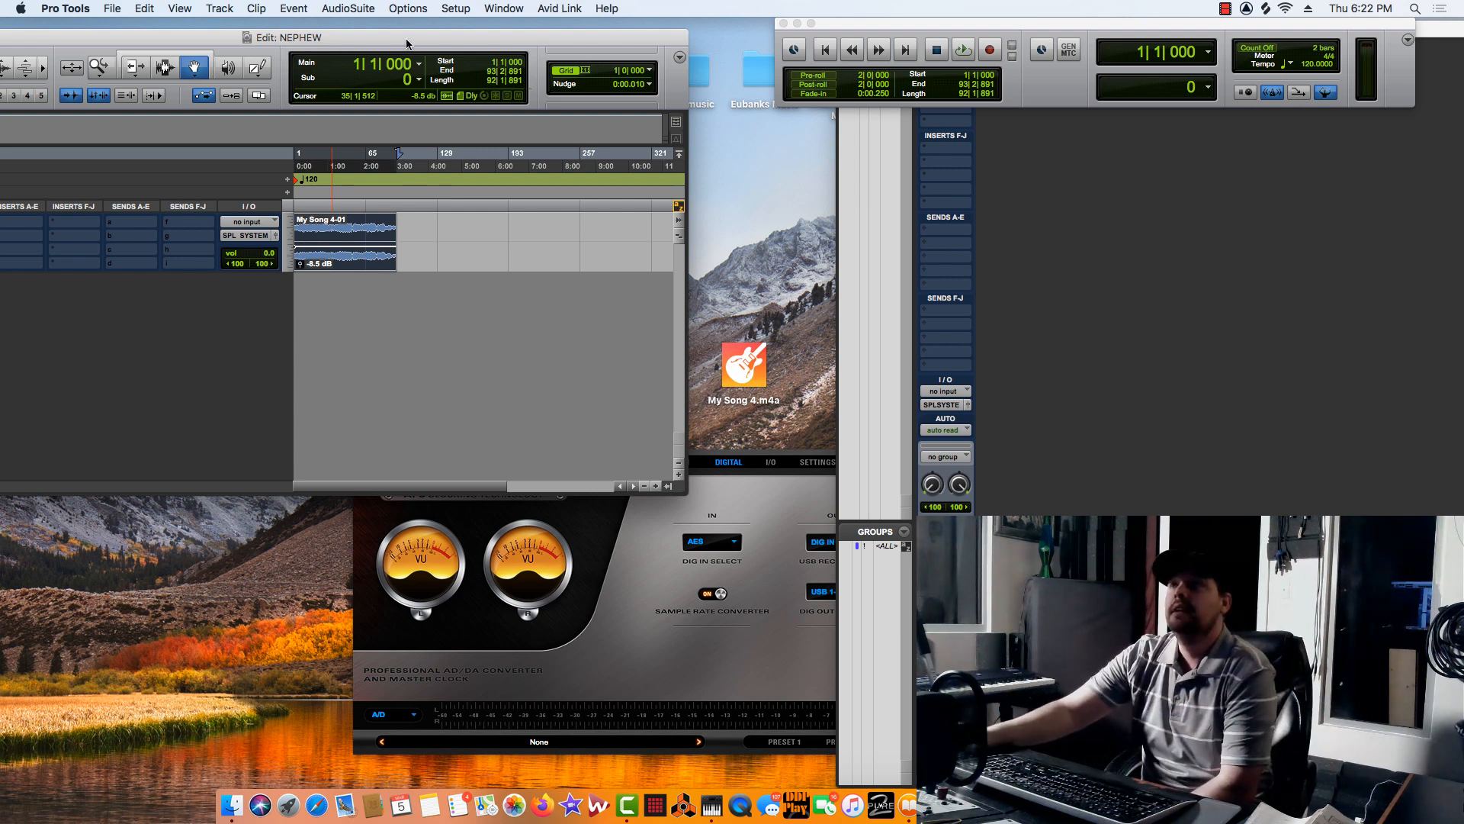
left_click_drag(407, 43, 450, 34)
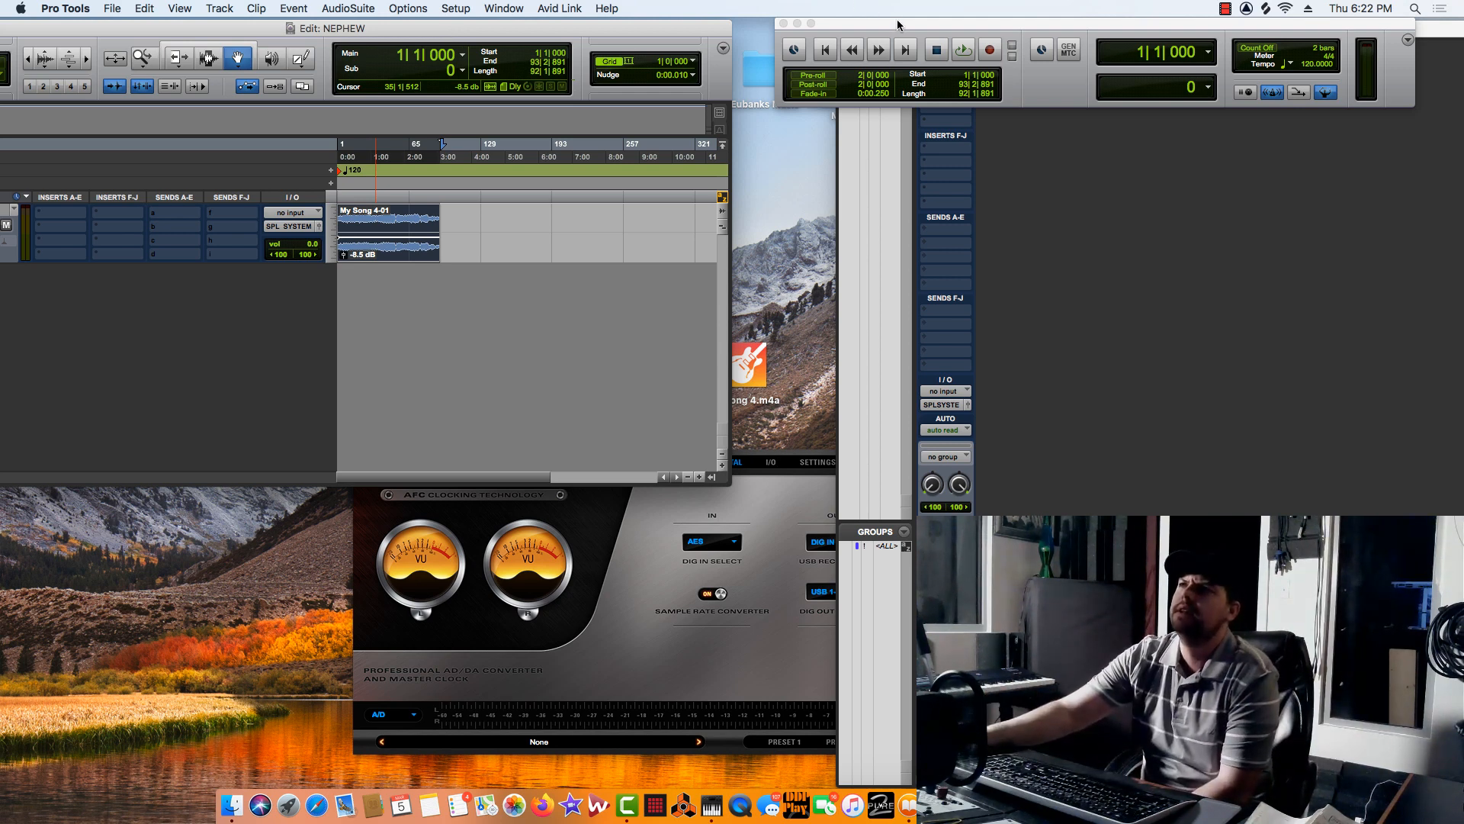
left_click_drag(898, 28, 1192, 30)
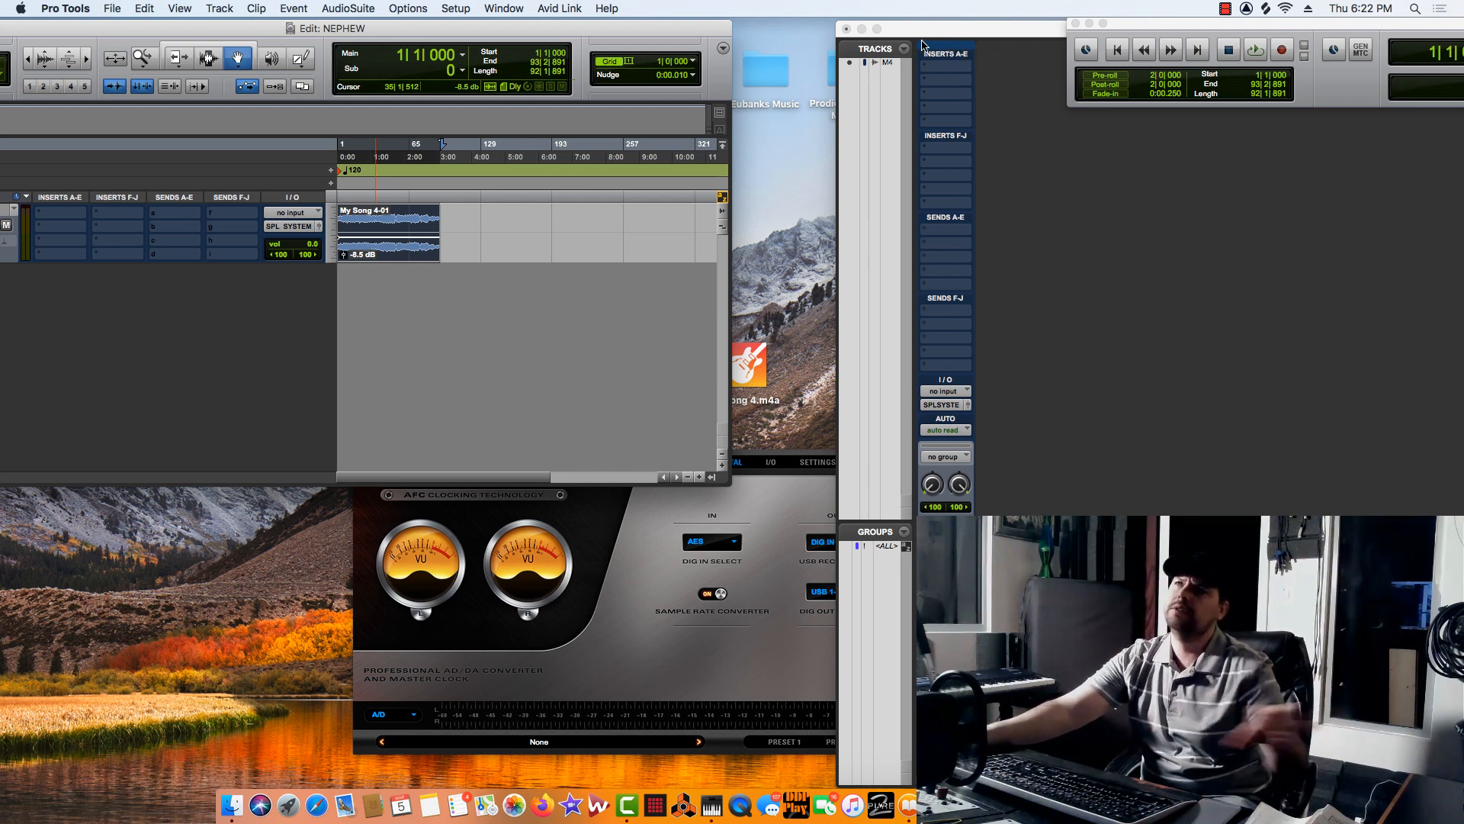
Add the stereo multichannel Dynamics plug-in RCompressor to the track's second insert slot in the Mix window.
left_click(928, 82)
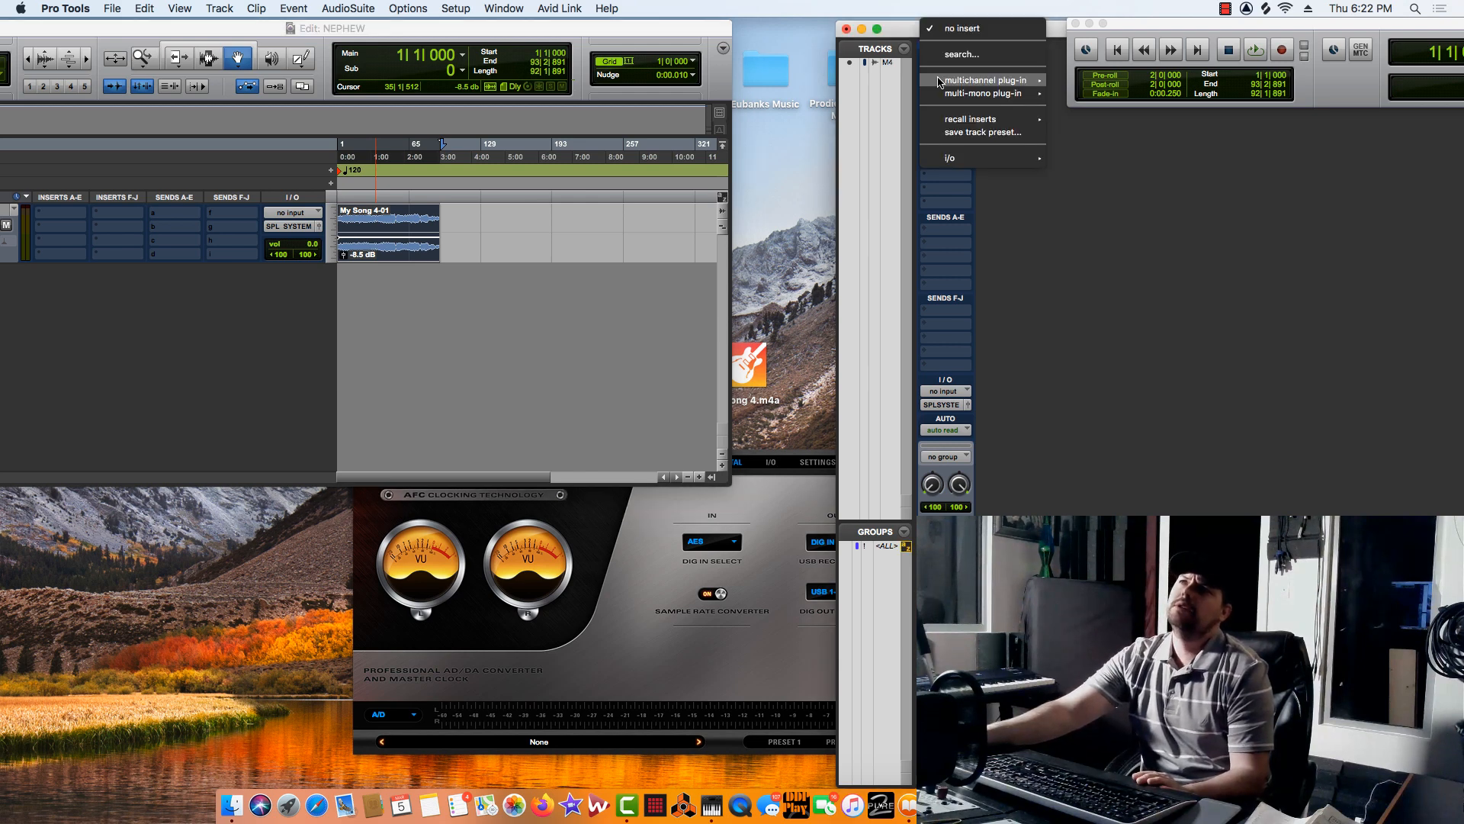
mouse_move(991, 80)
mouse_move(1092, 97)
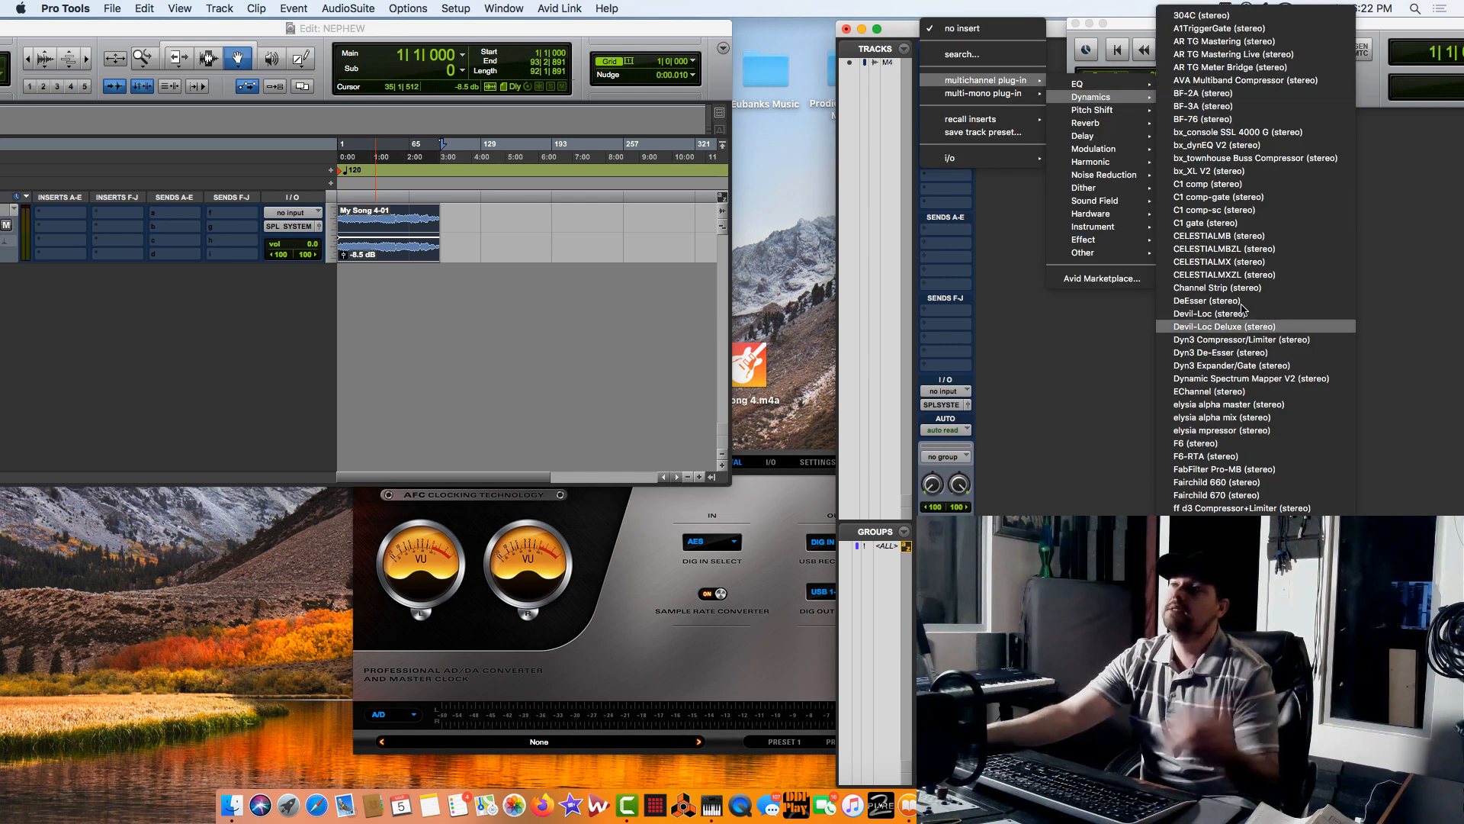
scroll(1251, 320, "down", 5)
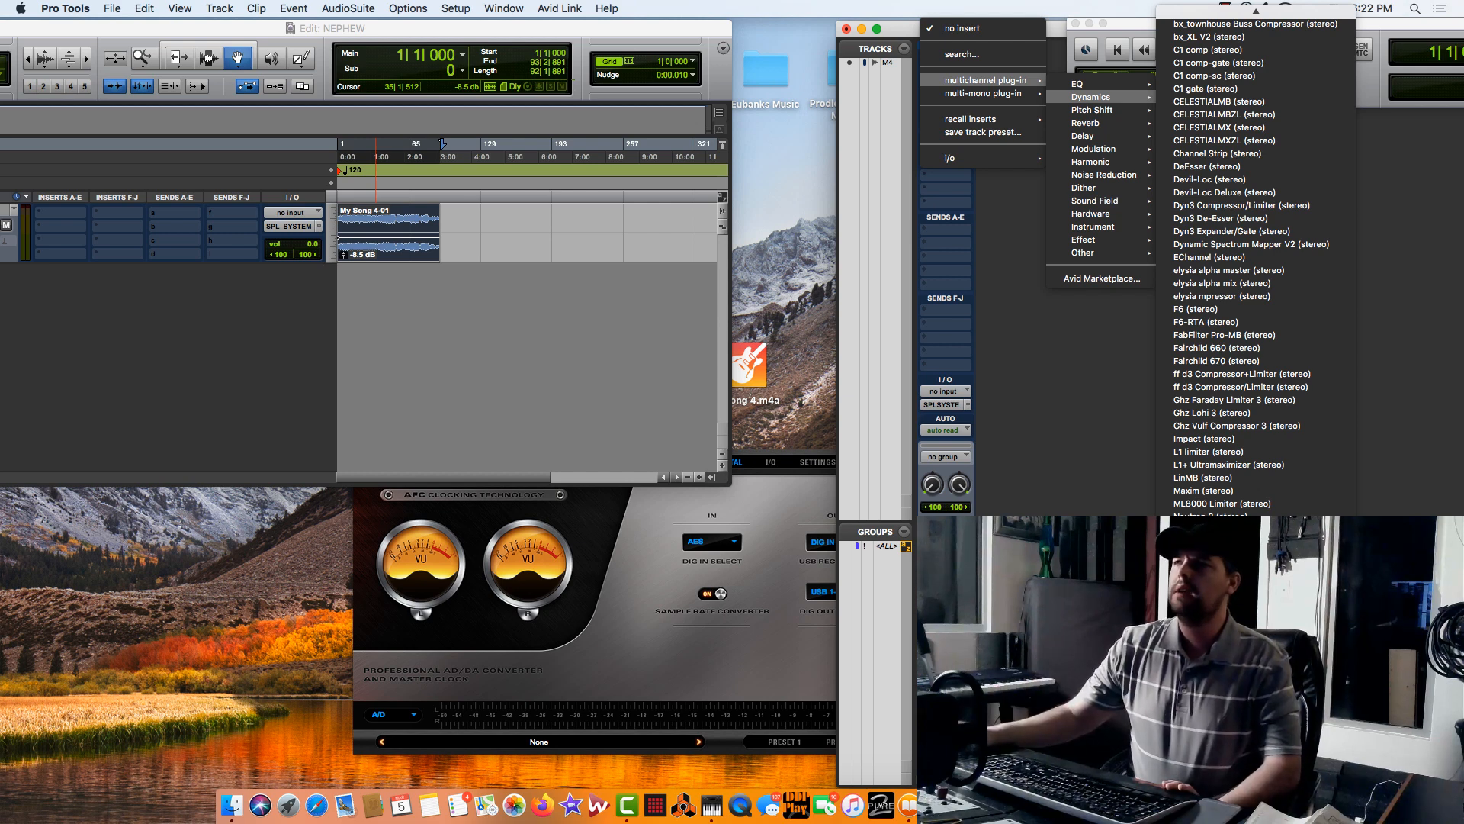
left_click(1212, 711)
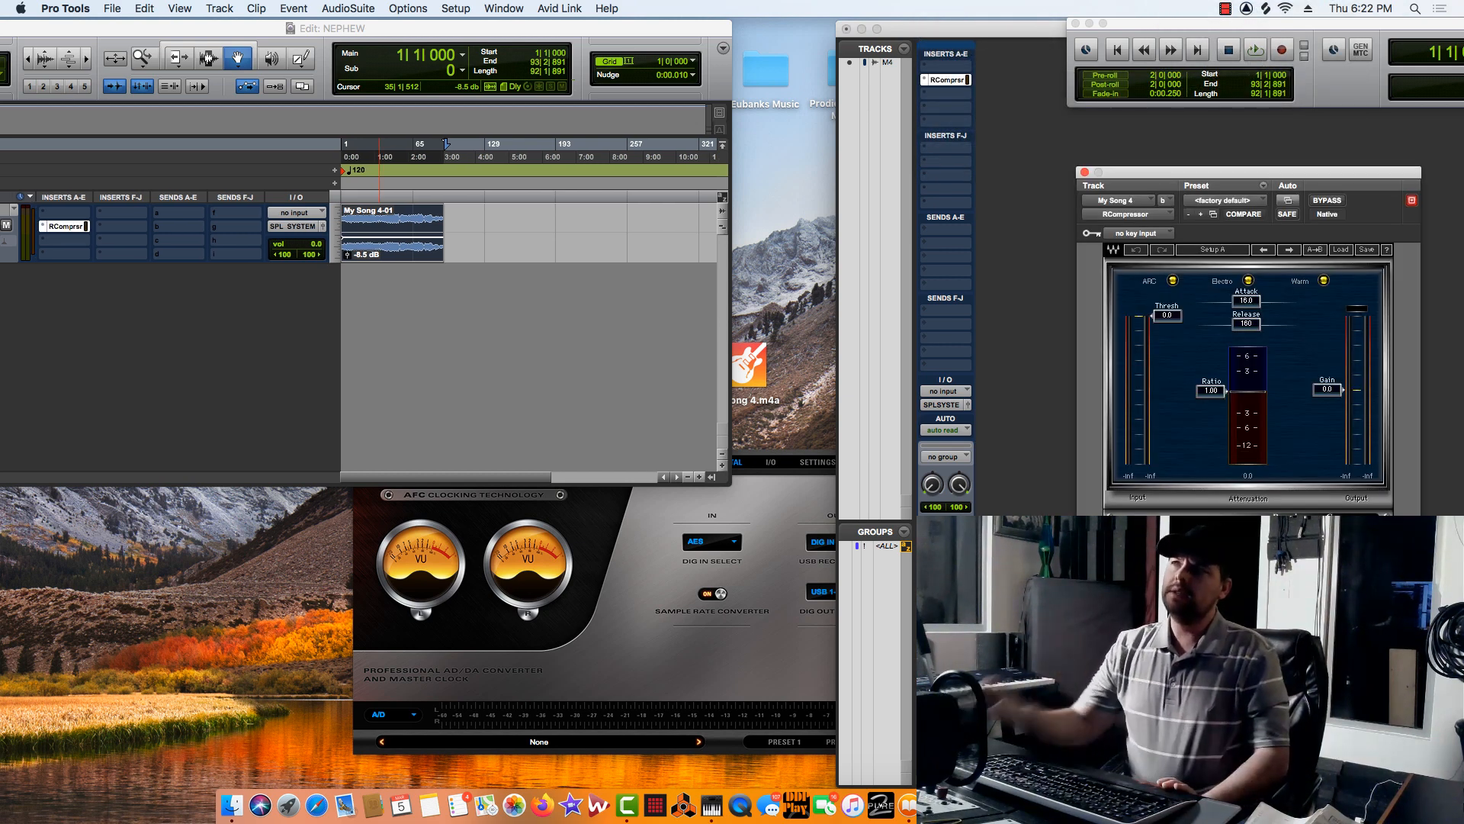
Set RCompressor's ratio to 1.47, threshold to -13.4, attack to about 39.8 and release to 52.7, auditioning the song briefly.
left_click_drag(1213, 391, 1212, 399)
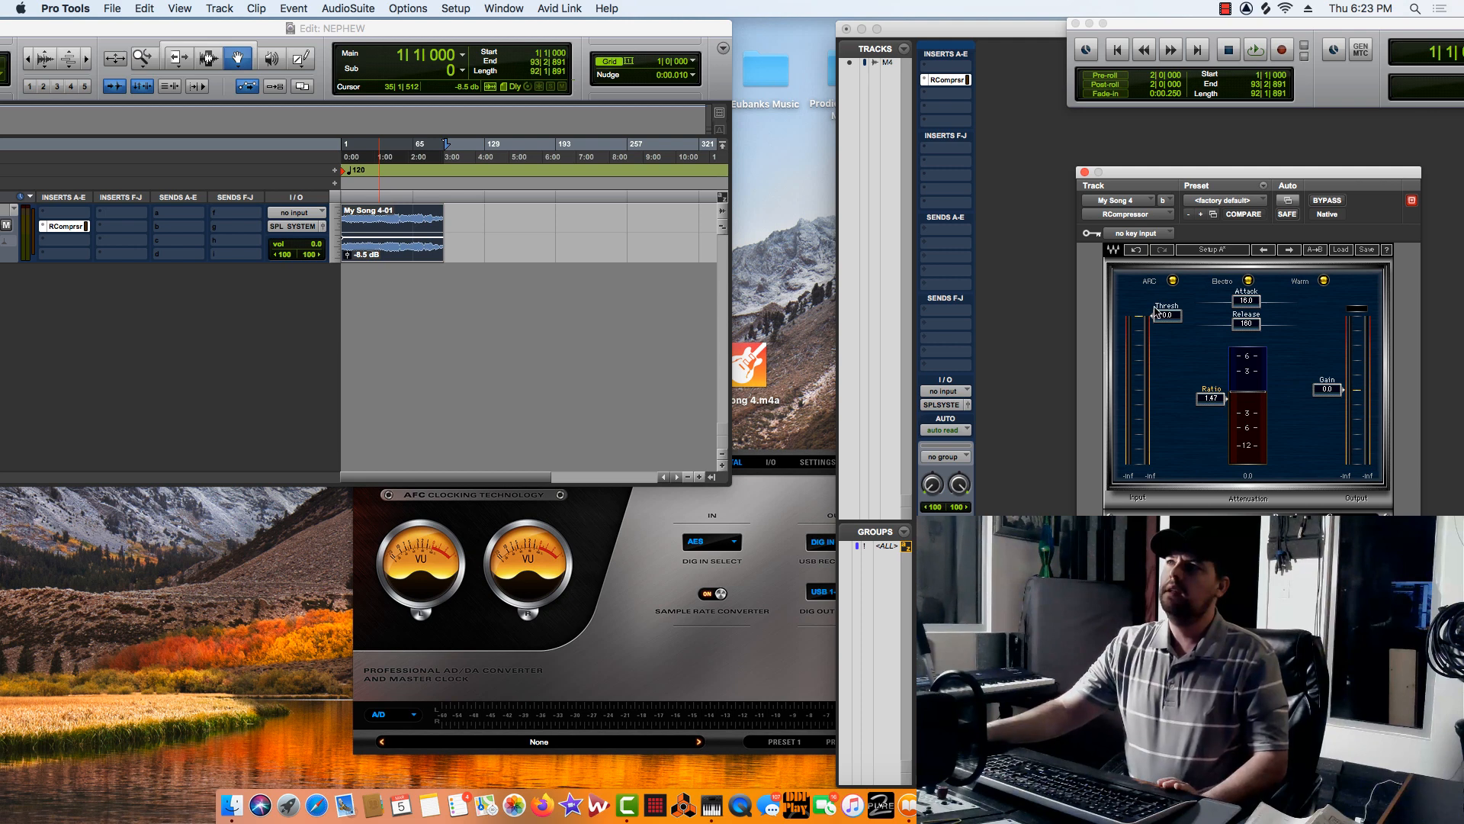
left_click_drag(1158, 316, 1157, 350)
key("space")
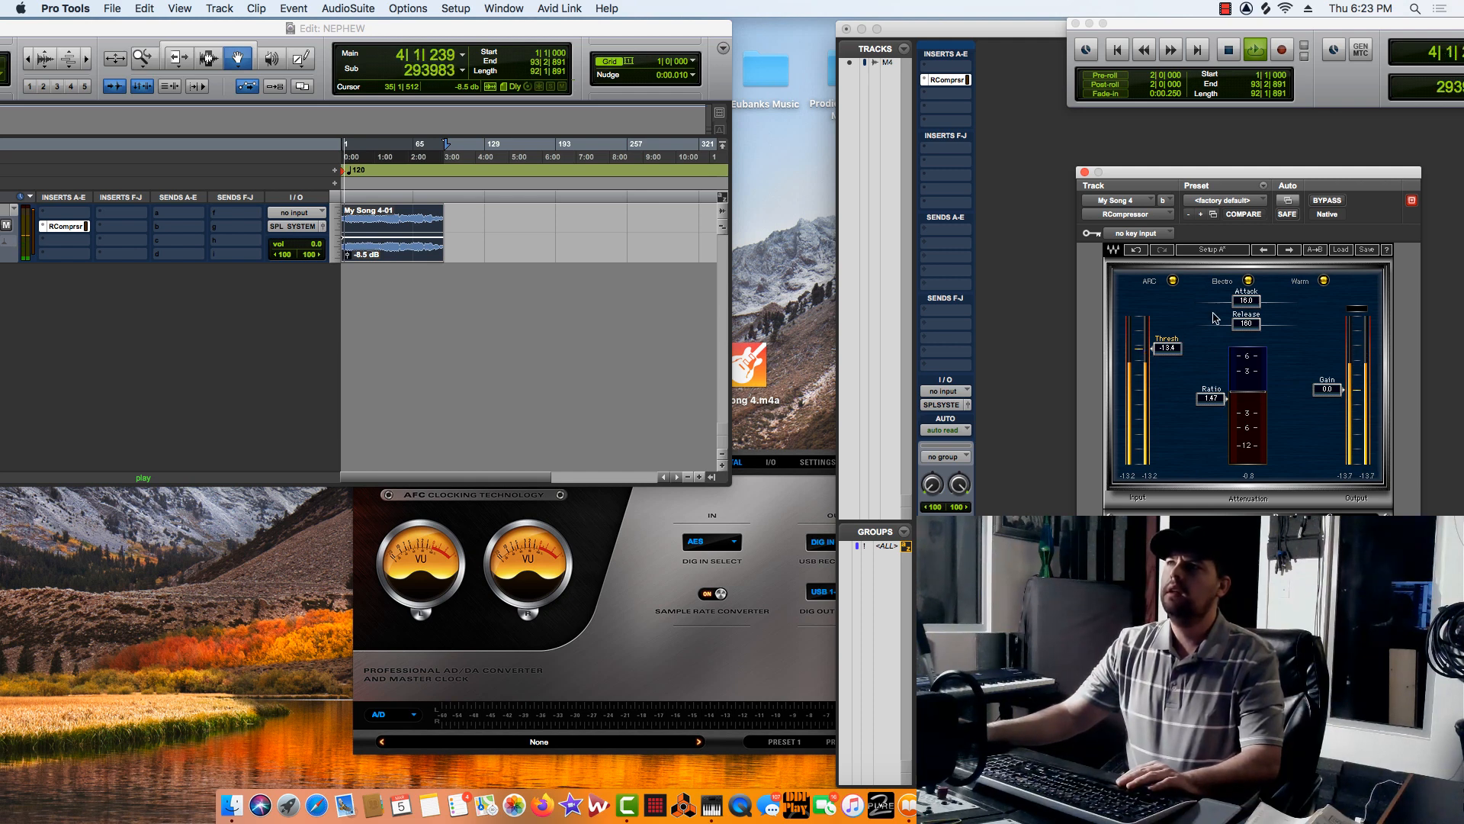
key("space")
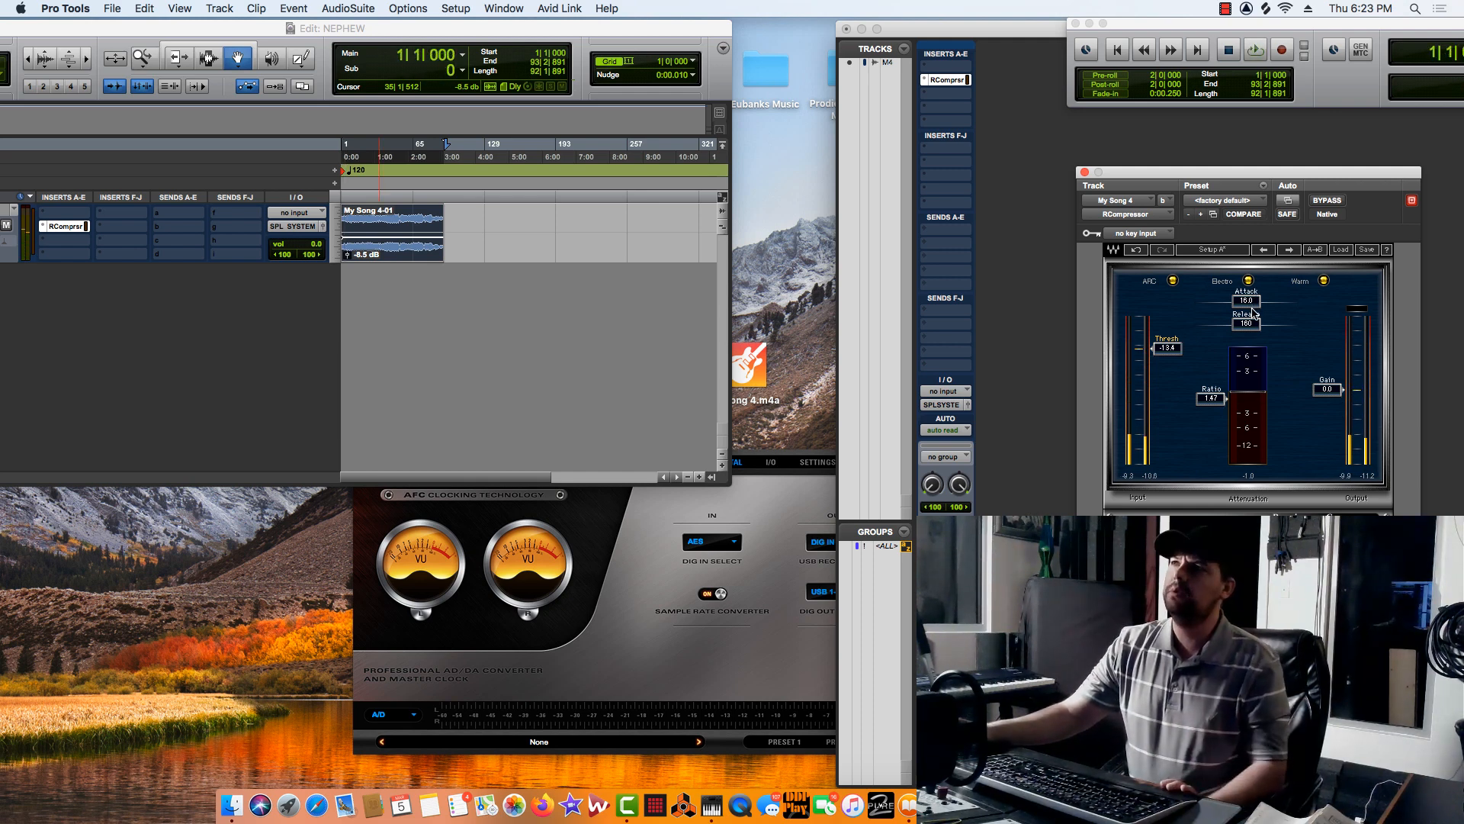
left_click_drag(1250, 303, 1233, 326)
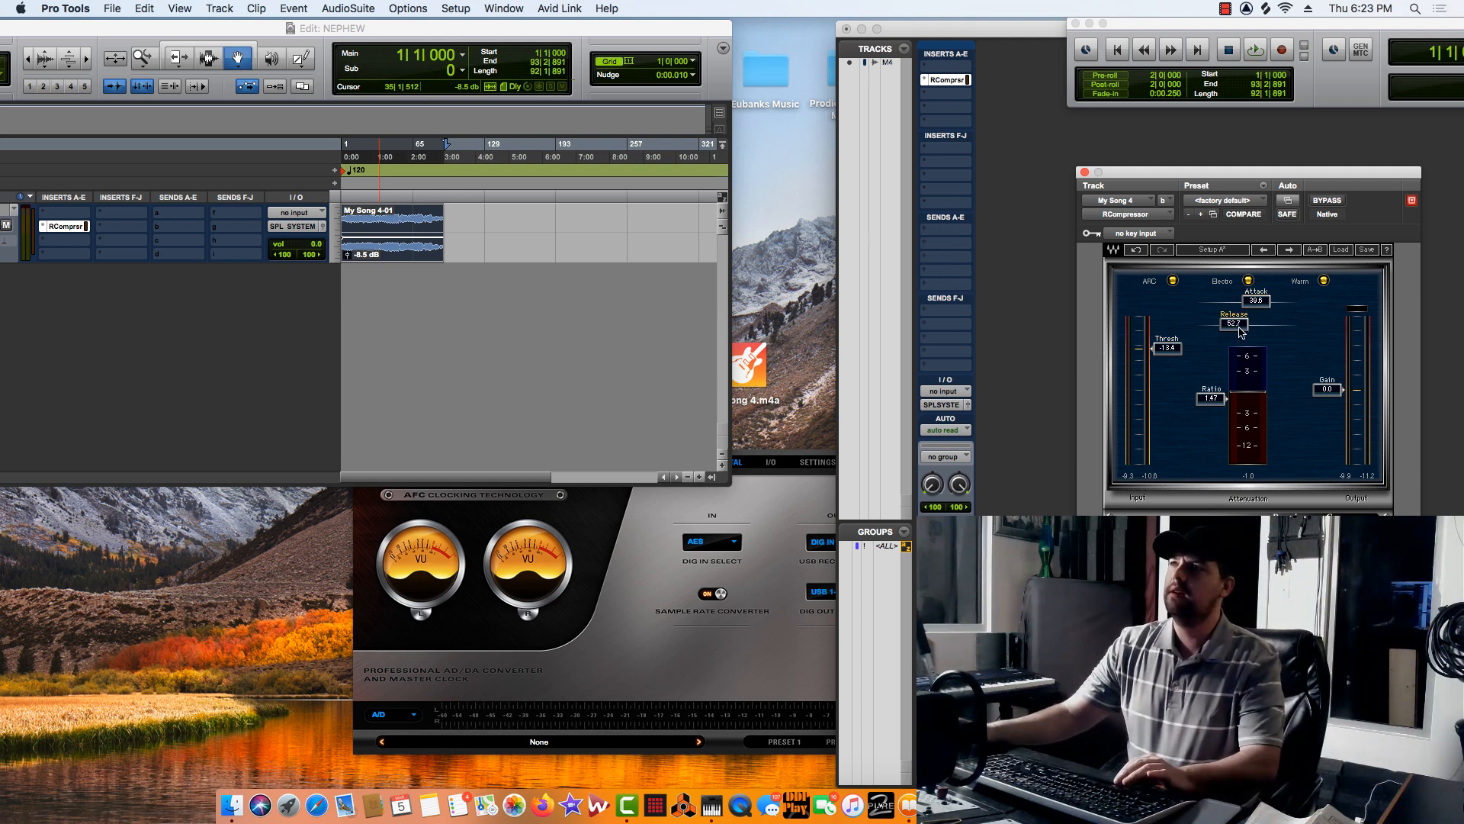
Play the song from the start and compare it with RCompressor bypassed and active.
key("space")
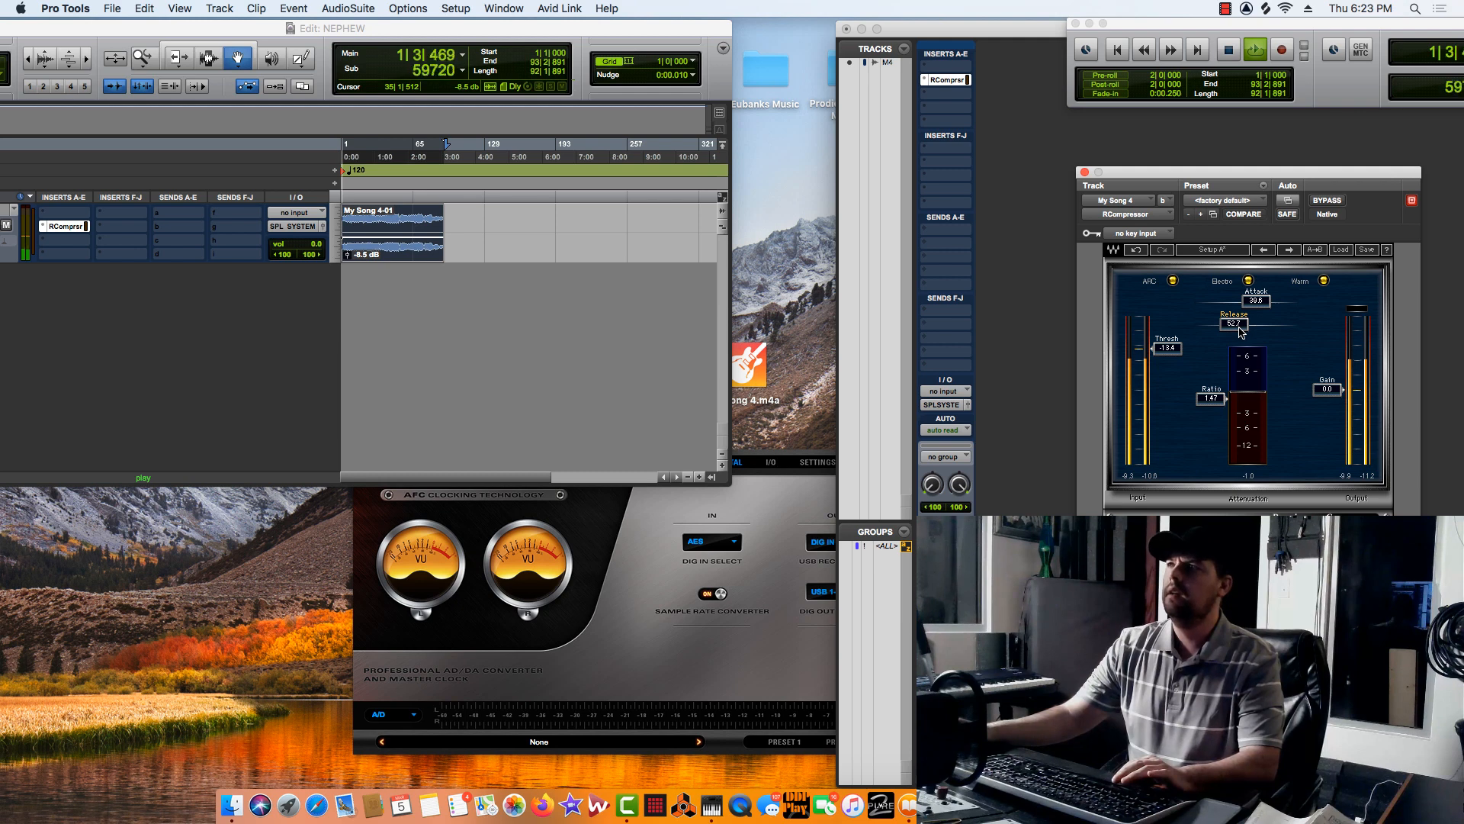
left_click(1326, 201)
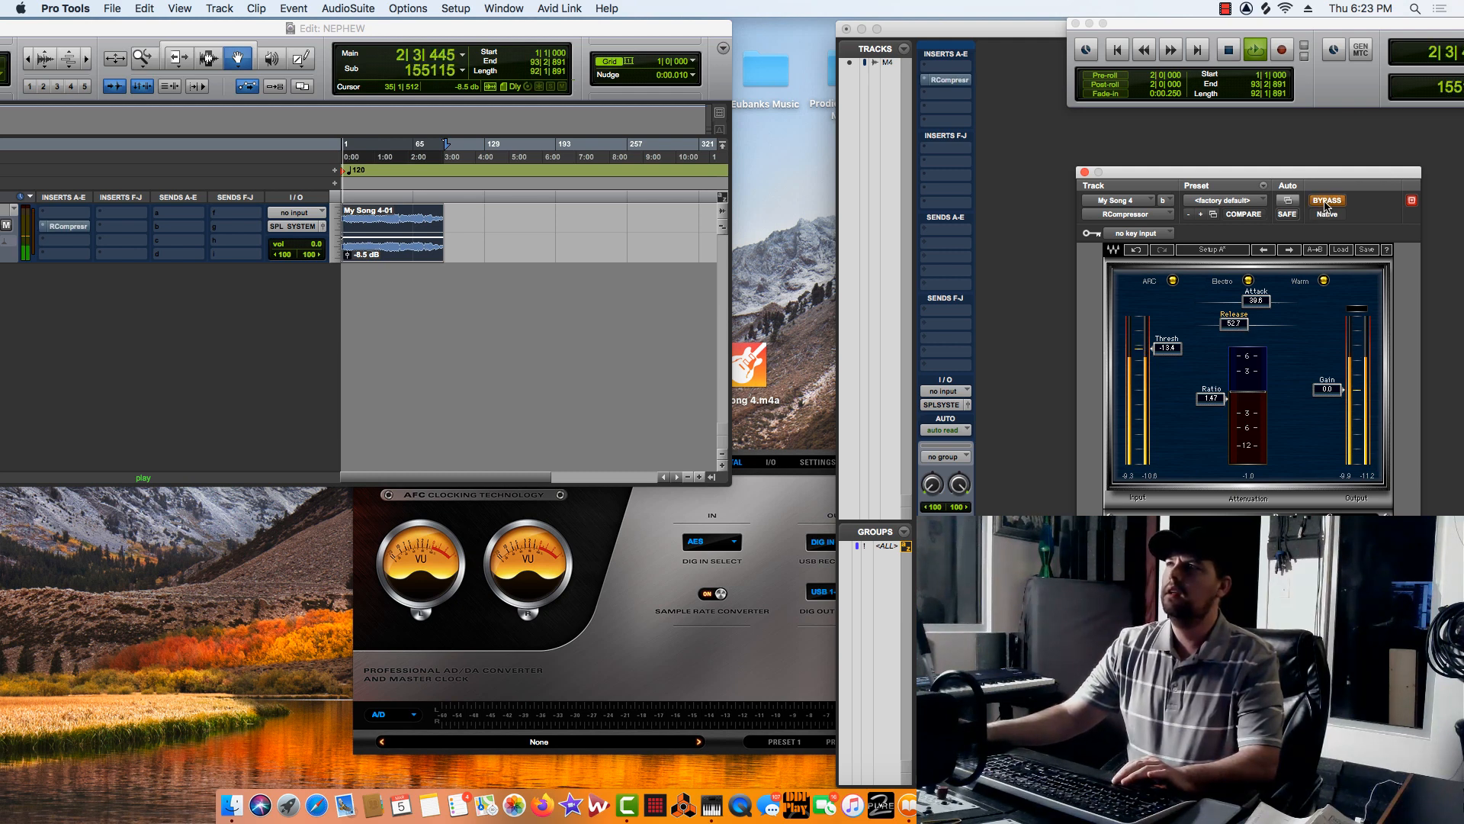
left_click(1327, 201)
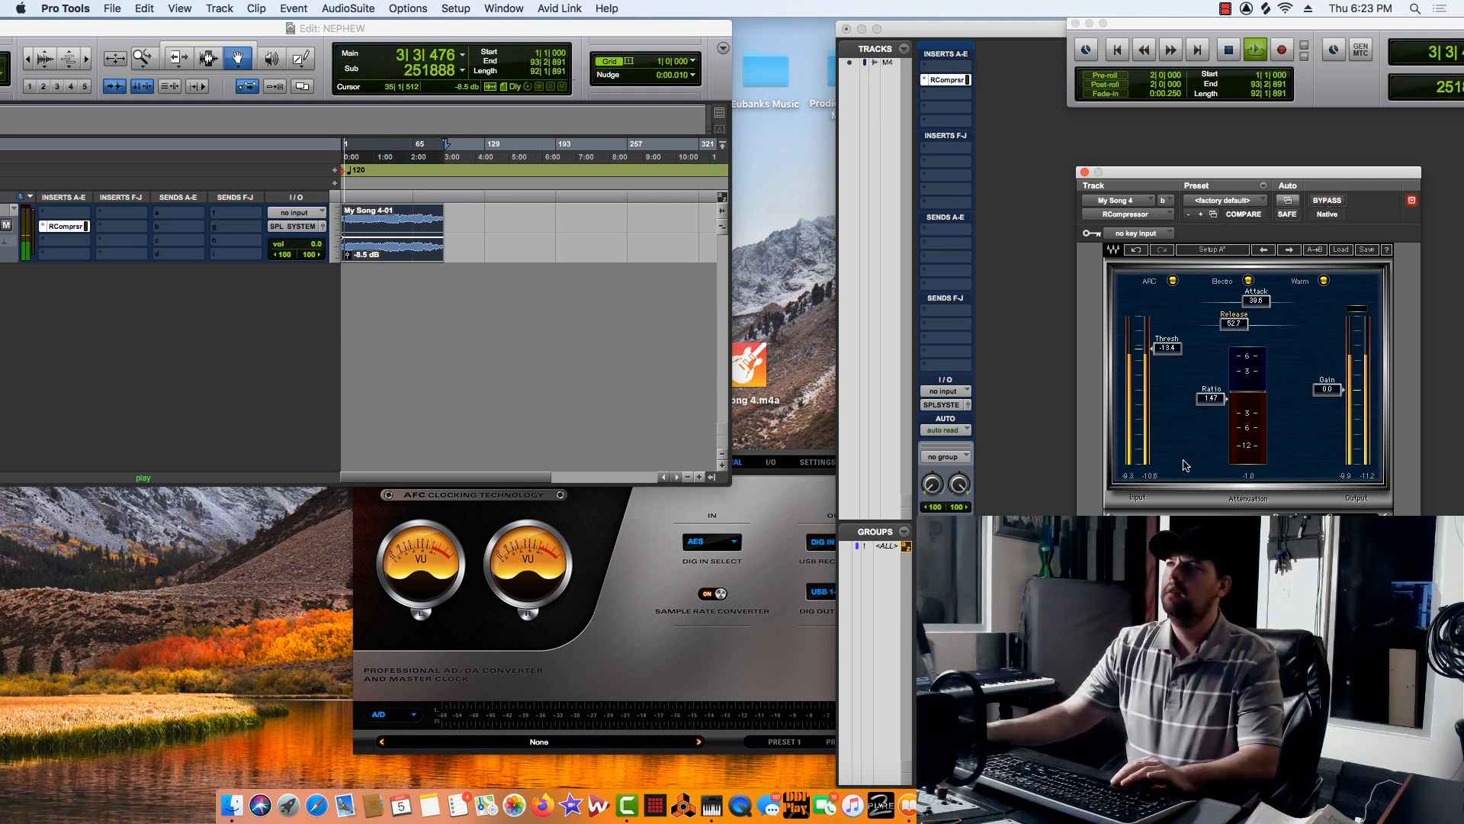
key("space")
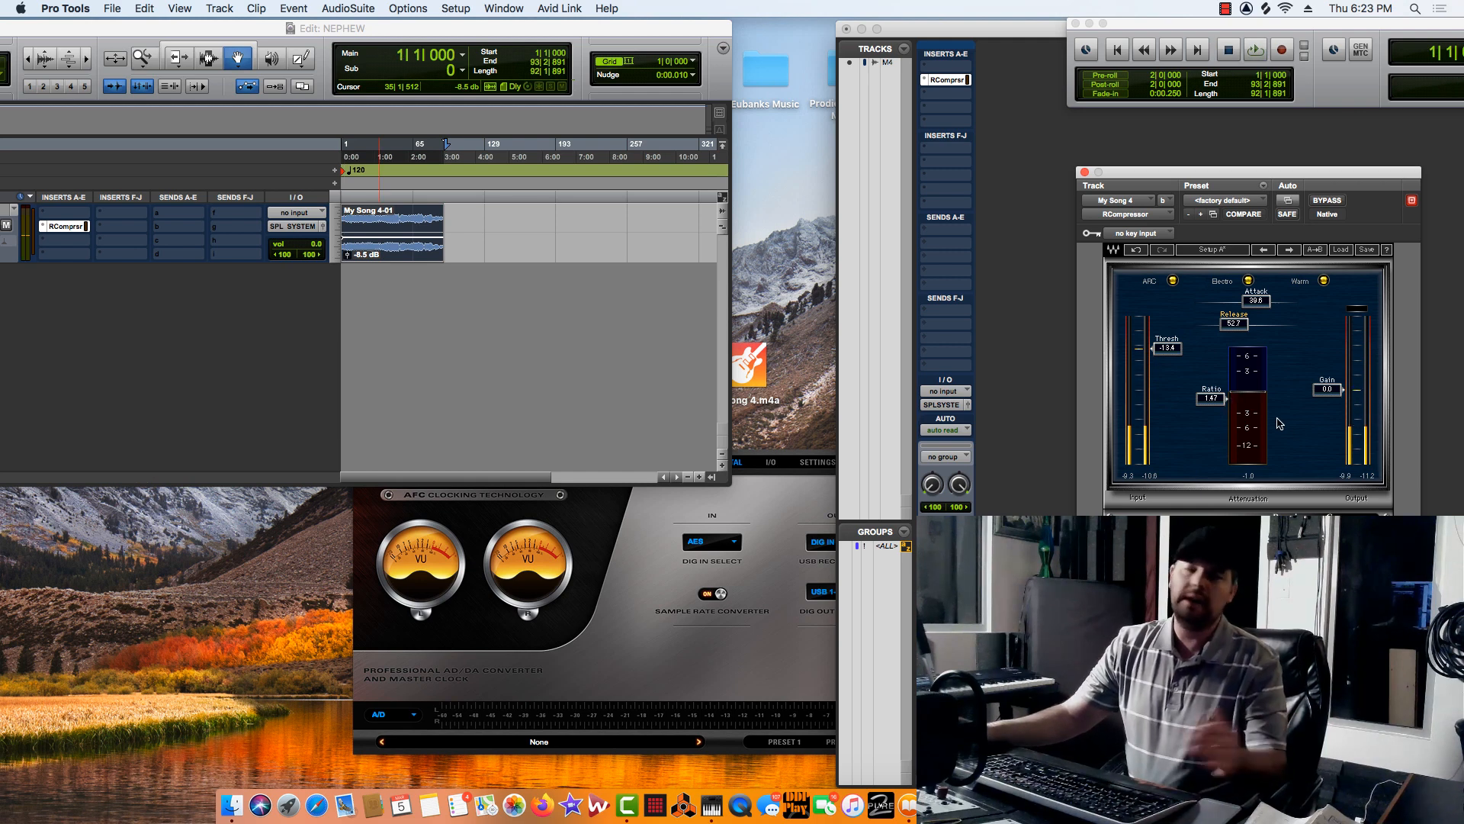
Raise RCompressor's output gain to 12.1 during playback and compare the sound against bypass.
key("space")
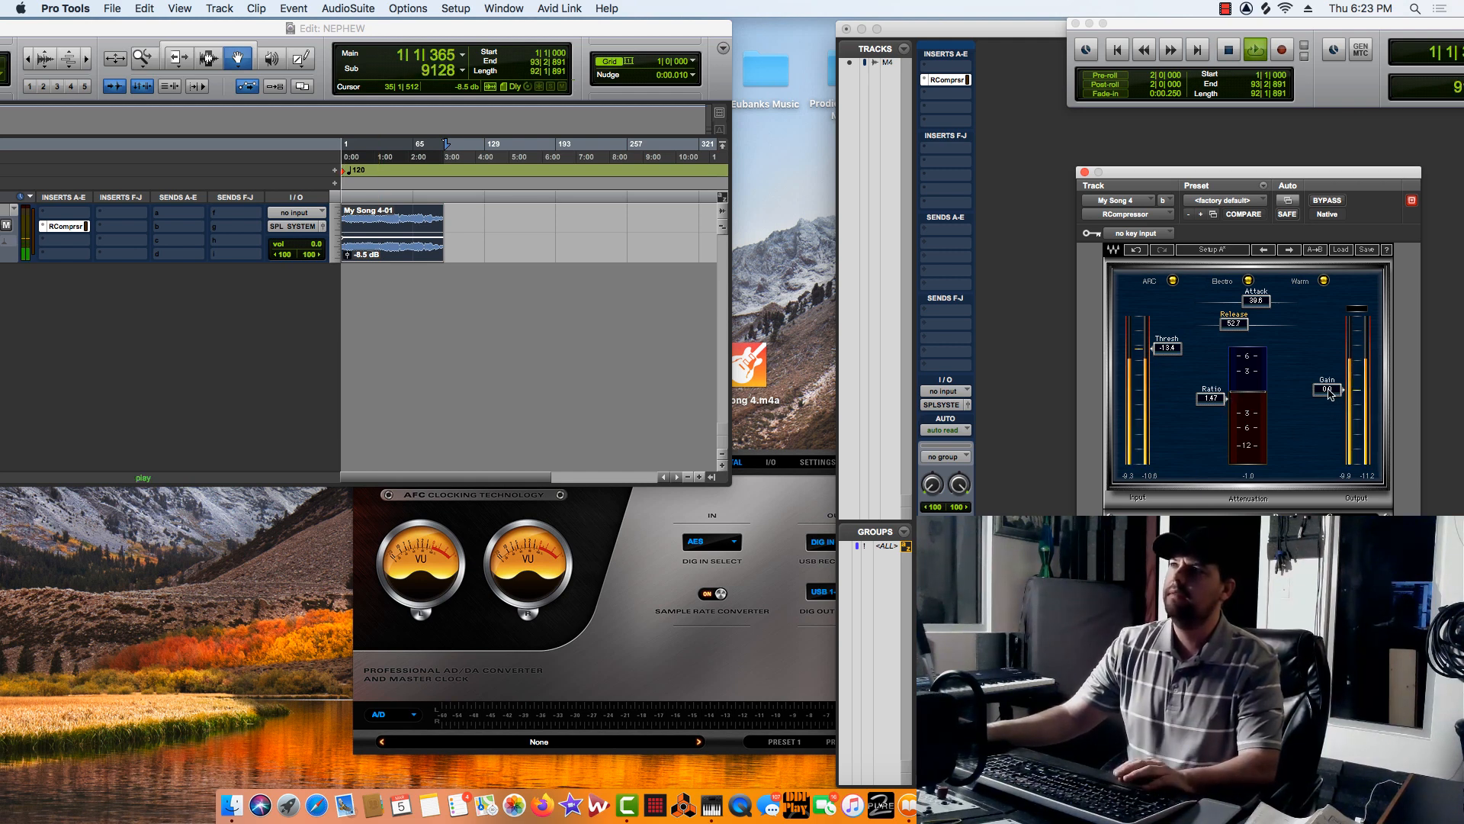
left_click_drag(1333, 396, 1329, 363)
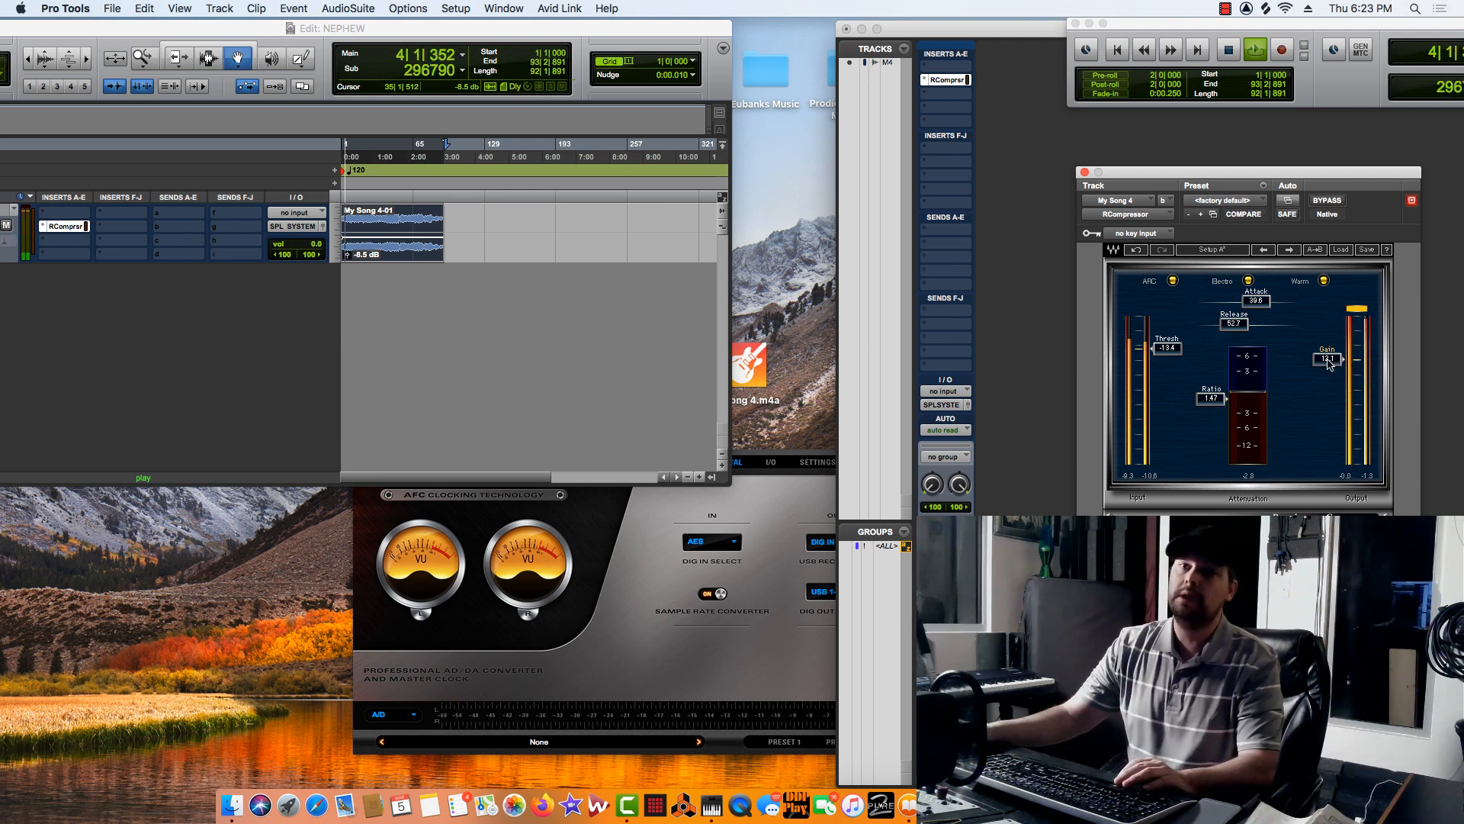
left_click(1338, 198)
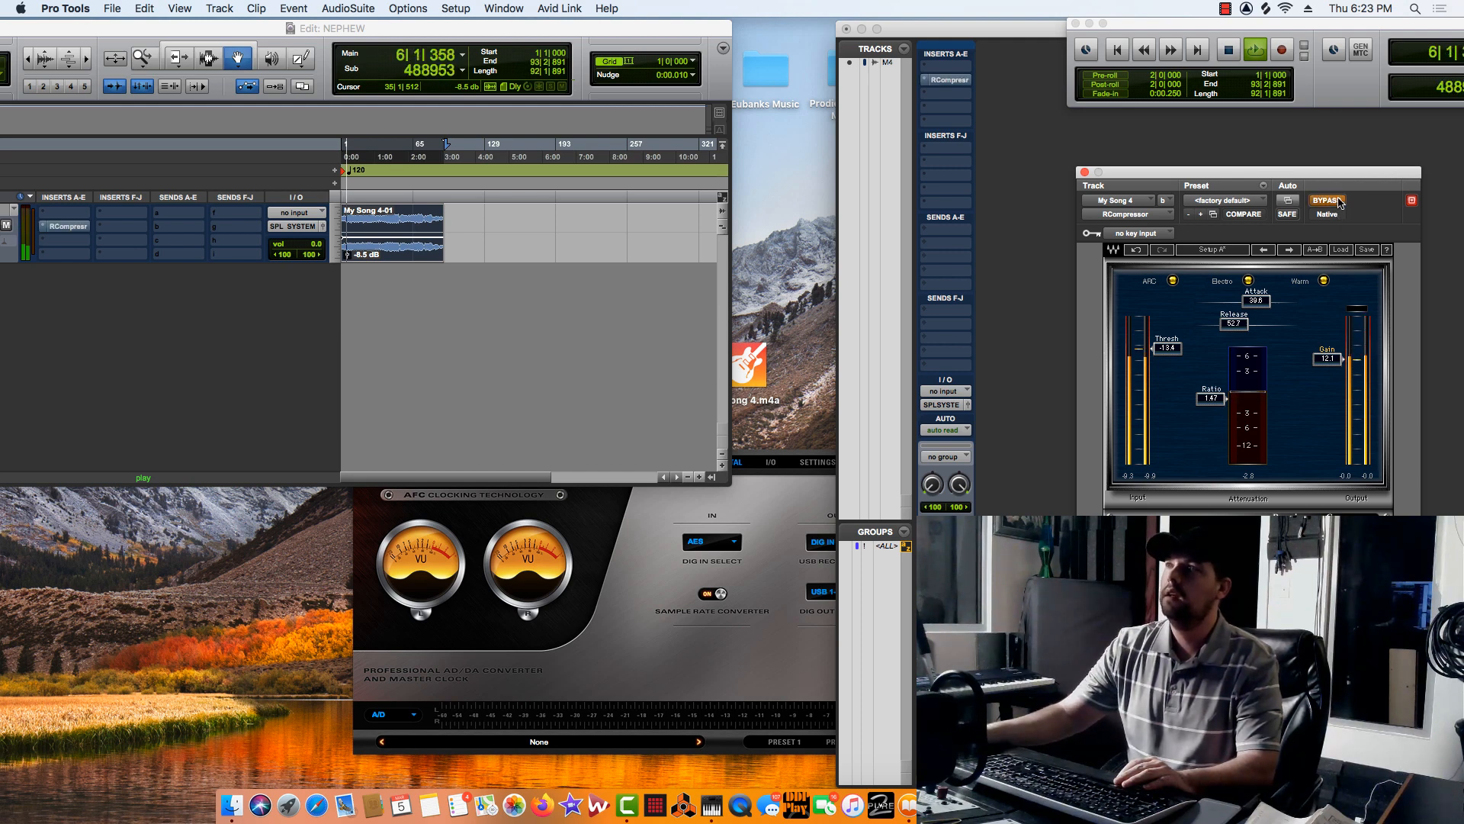
left_click(1338, 197)
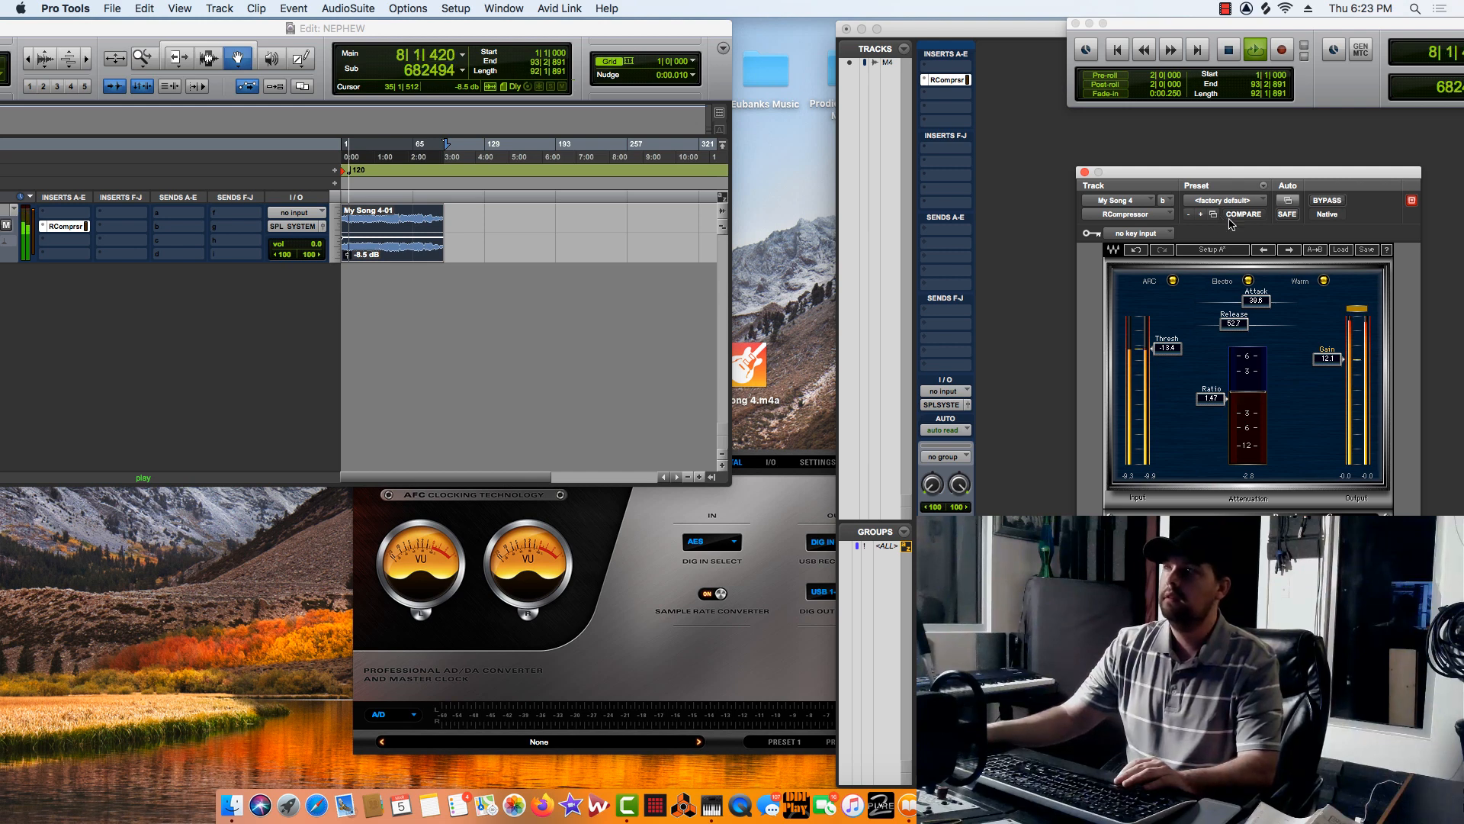
Switch RCompressor to Opto and Smooth modes while the song plays, and stop playback.
left_click(1248, 280)
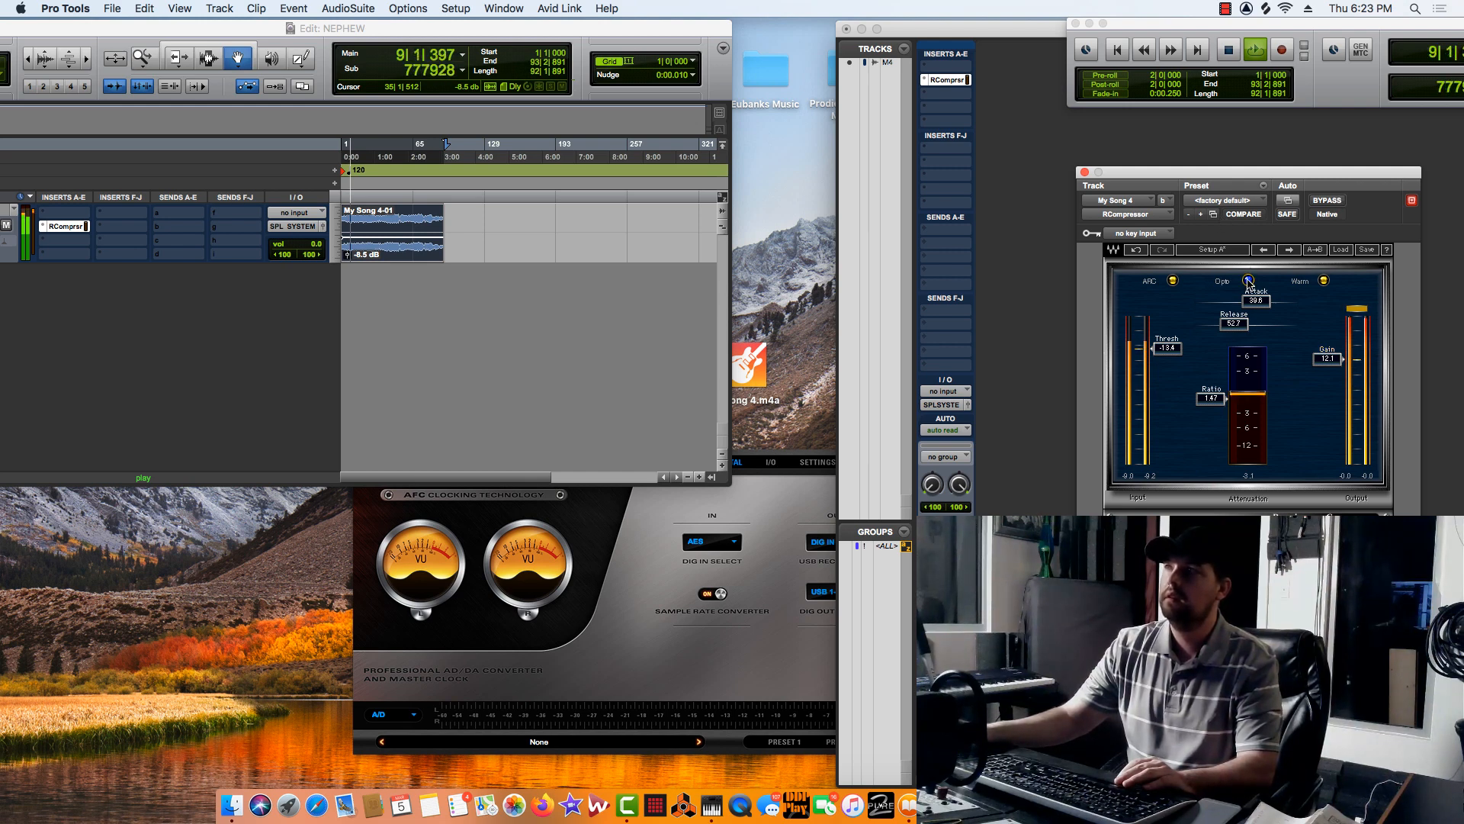
left_click(1323, 280)
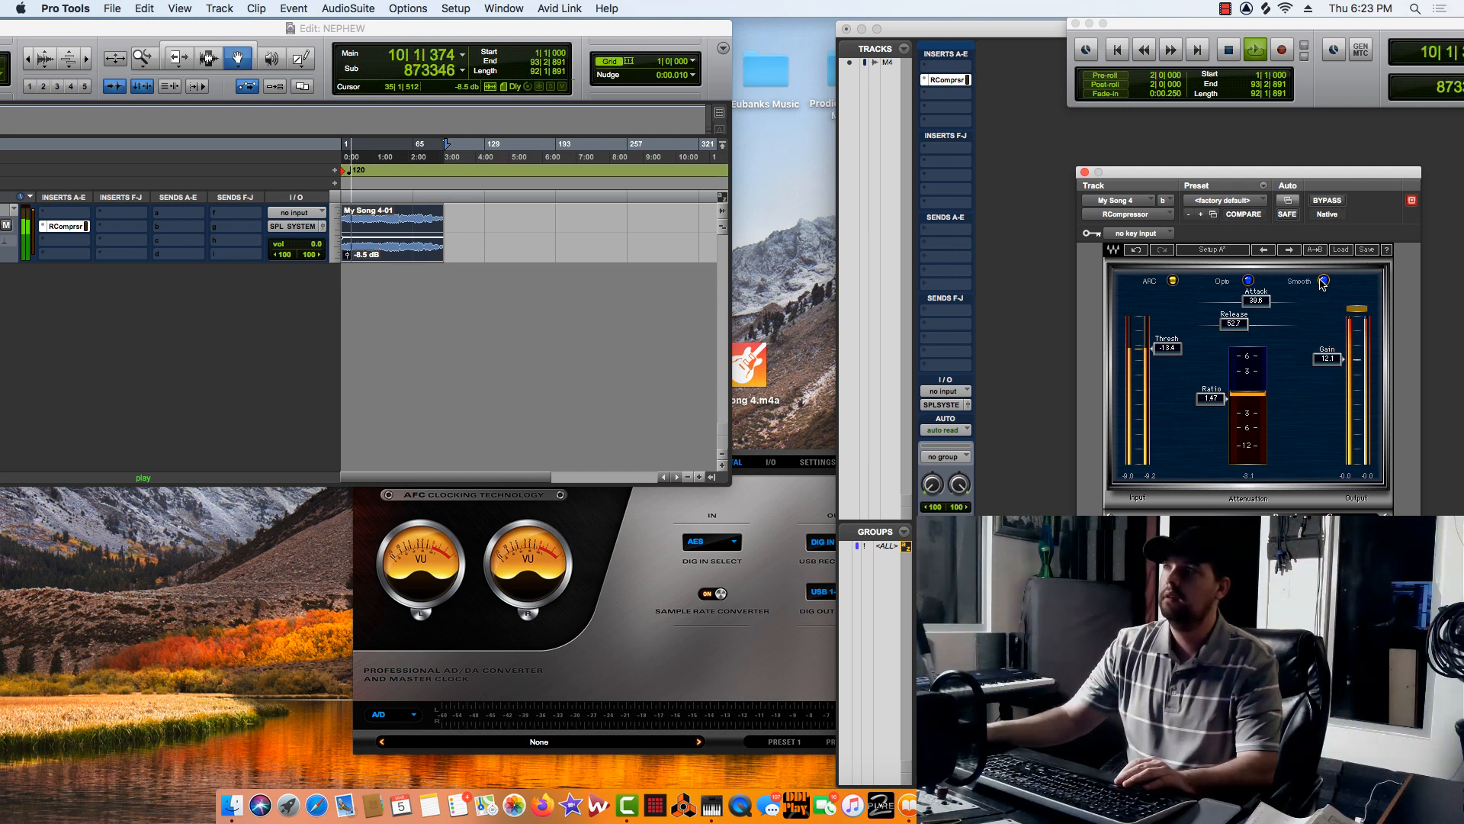
key("space")
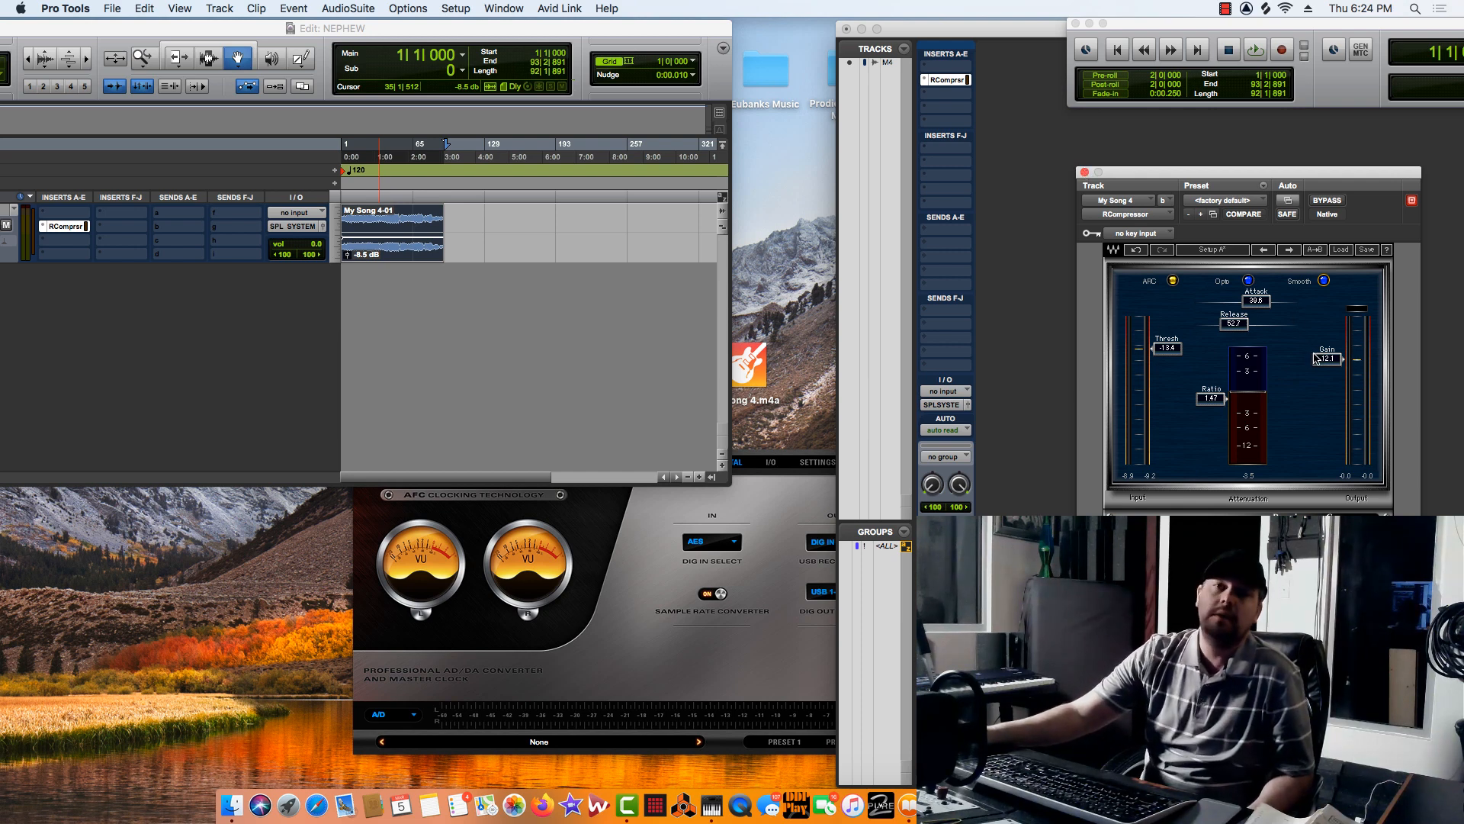
Close the RCompressor plug-in window, reopening it once for another look.
left_click(1084, 172)
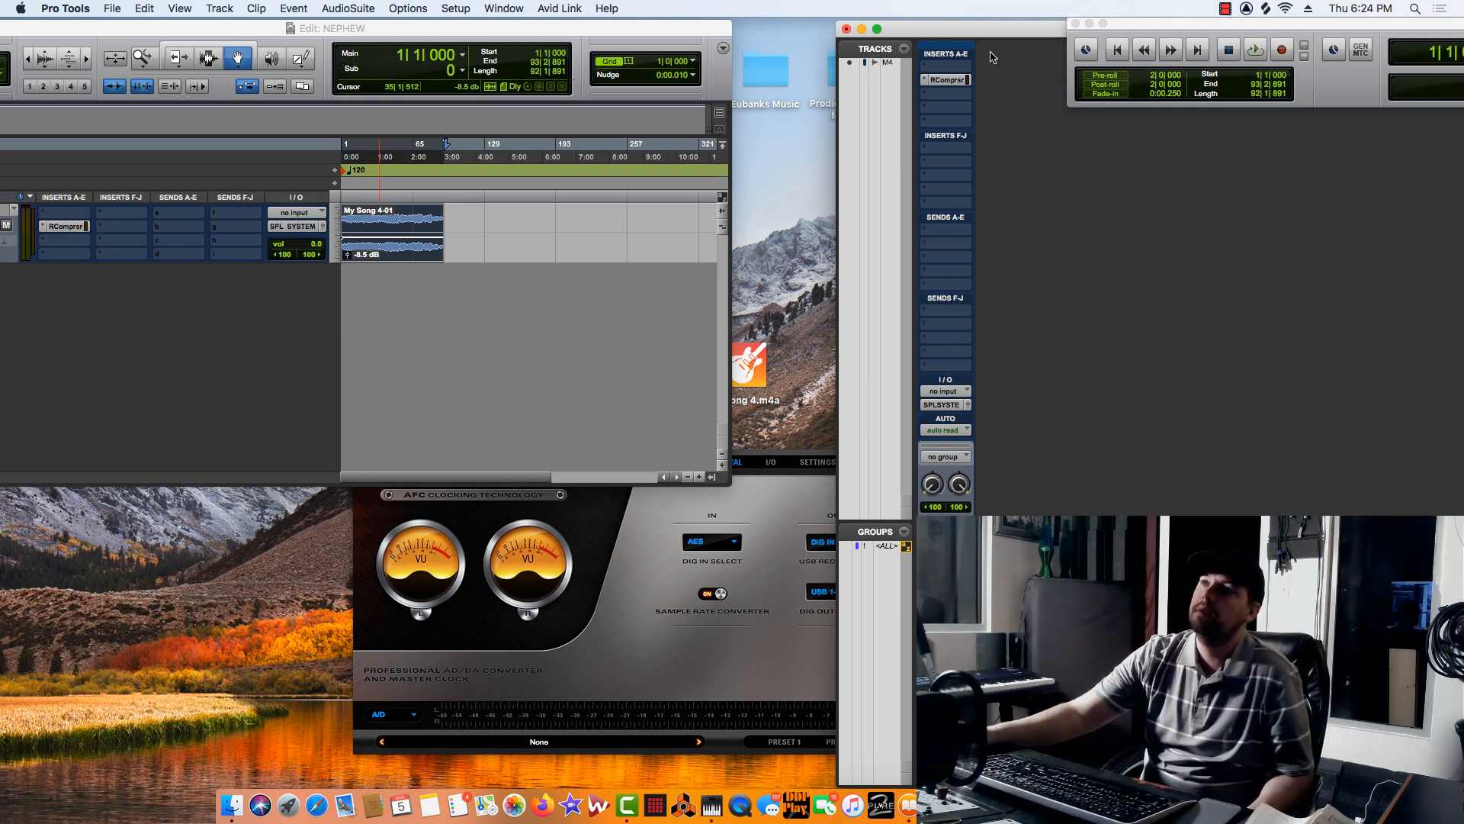
left_click(949, 80)
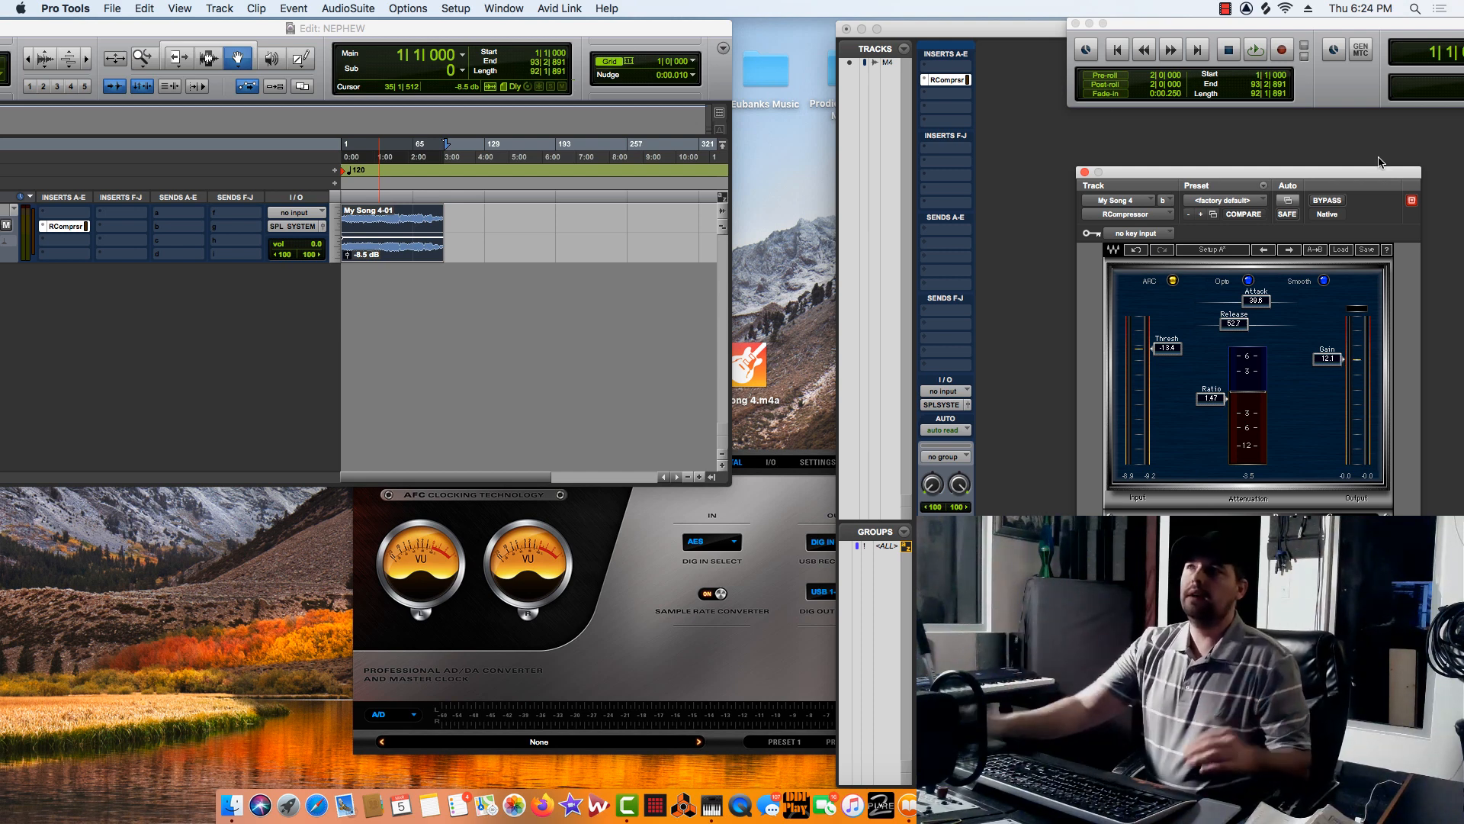
left_click(1084, 173)
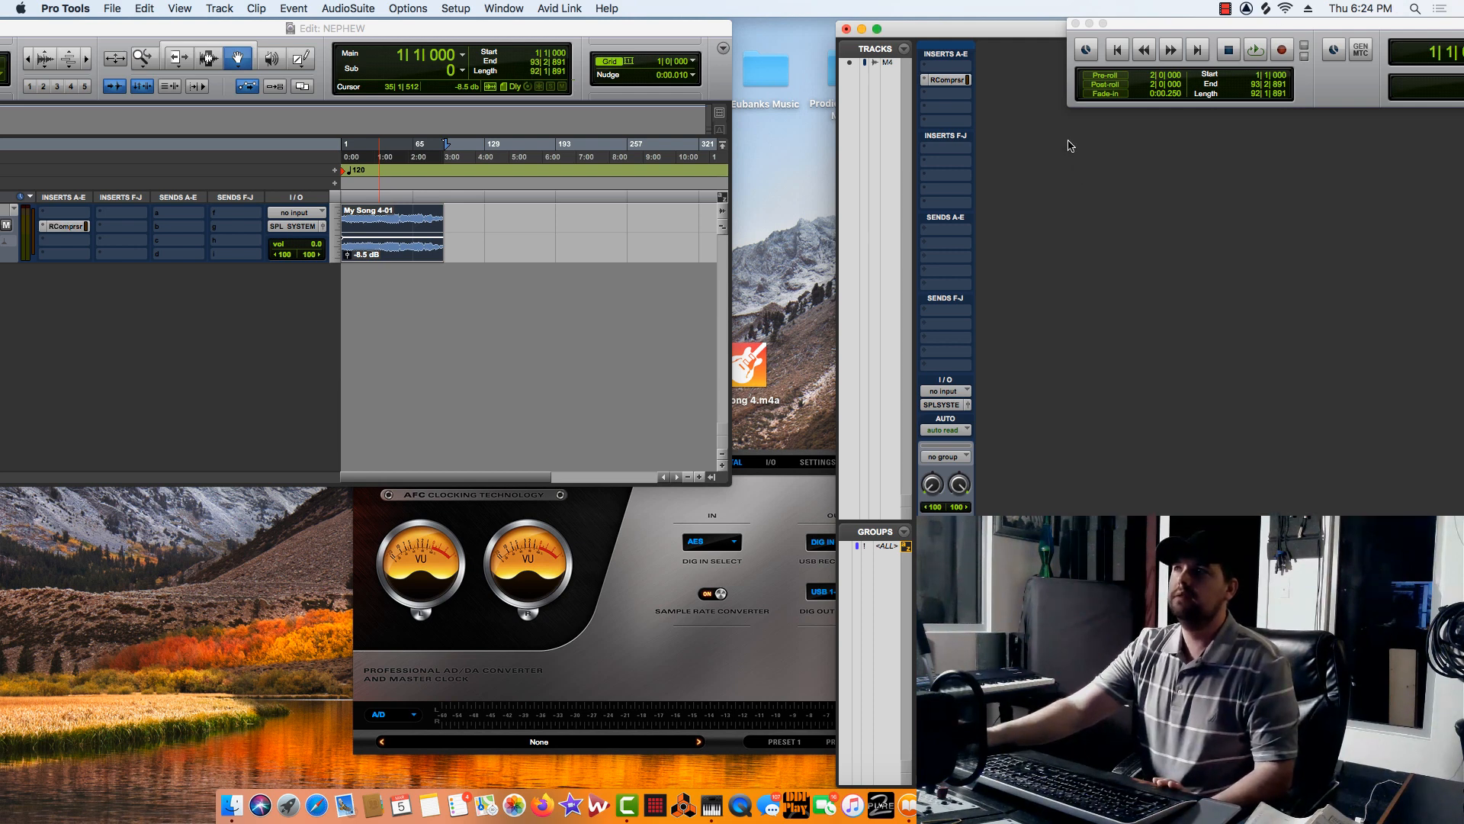
Replace RCompressor in the track's second insert slot with the stereo ML8000 Limiter.
left_click(925, 83)
mouse_move(945, 80)
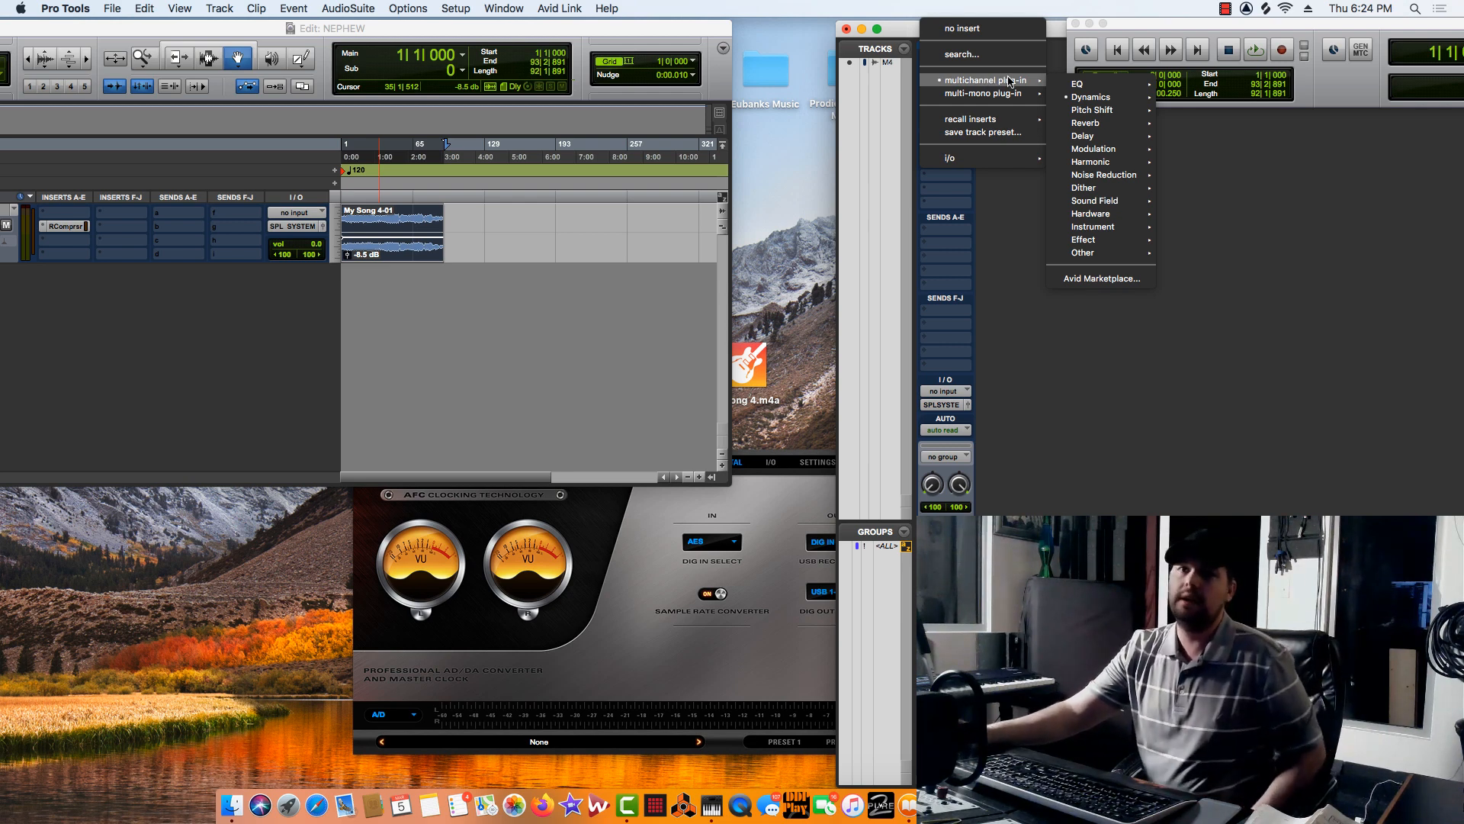
mouse_move(1098, 97)
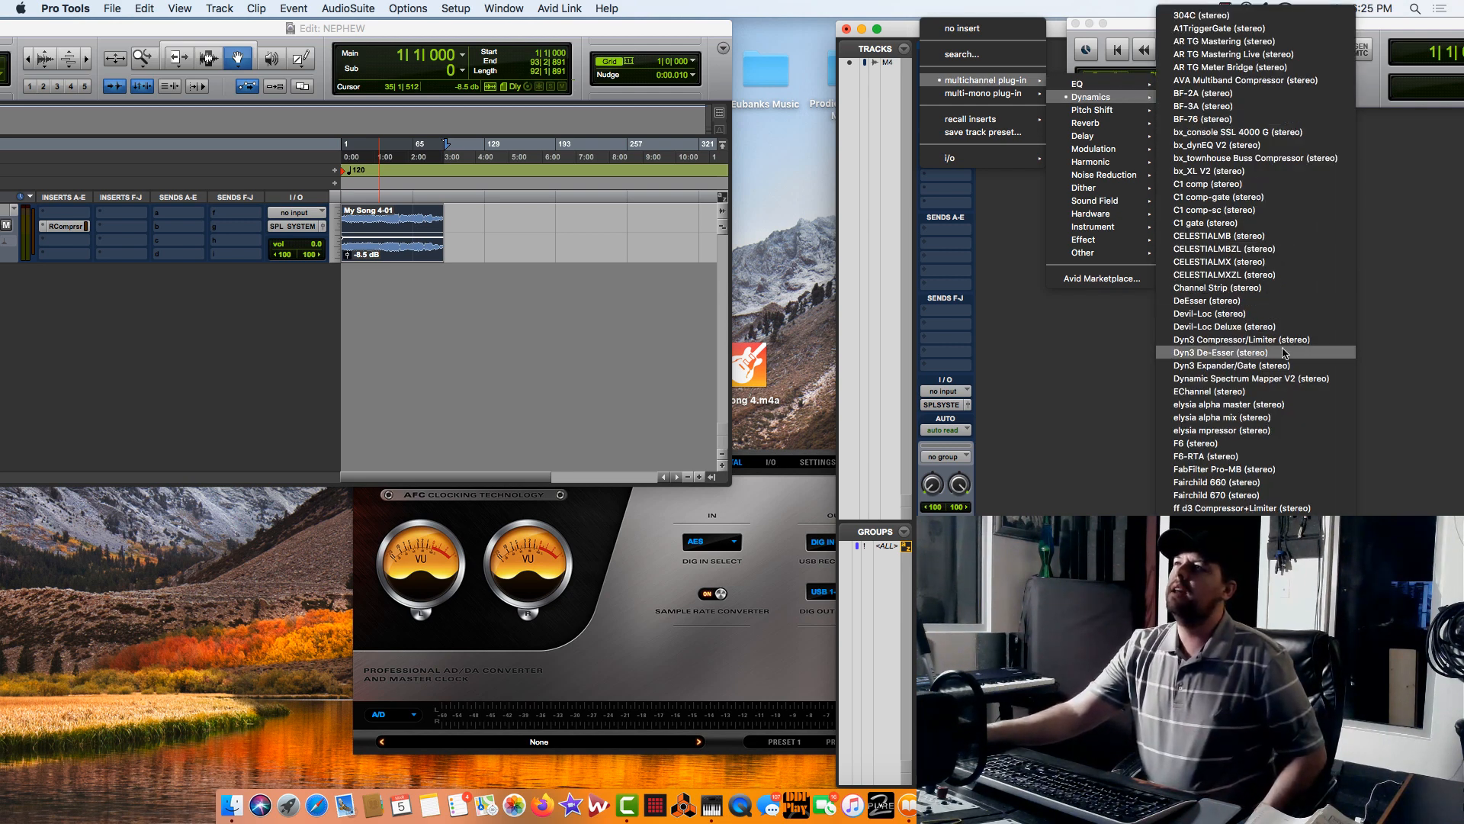
mouse_move(1281, 816)
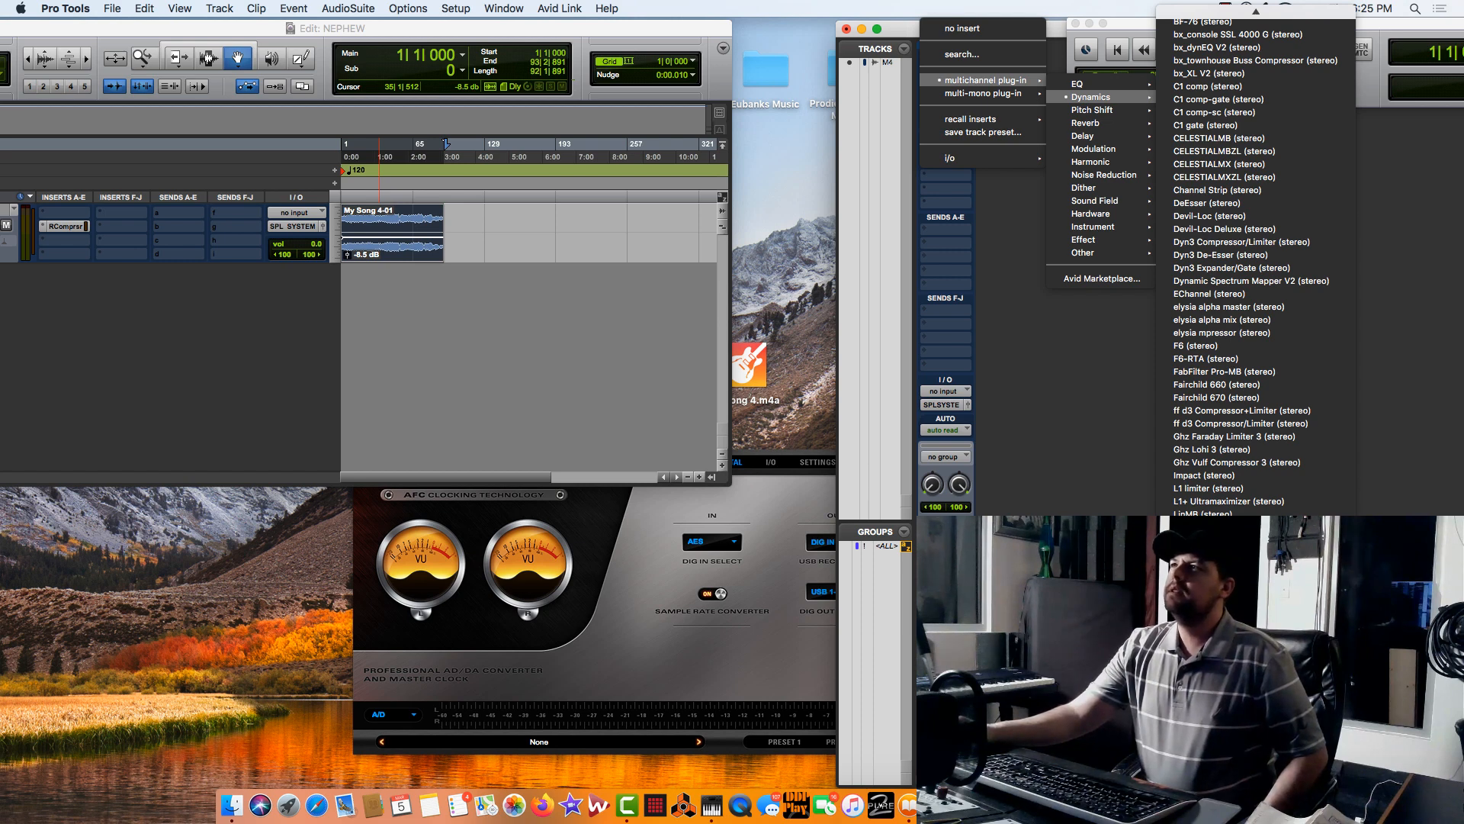
key("Escape")
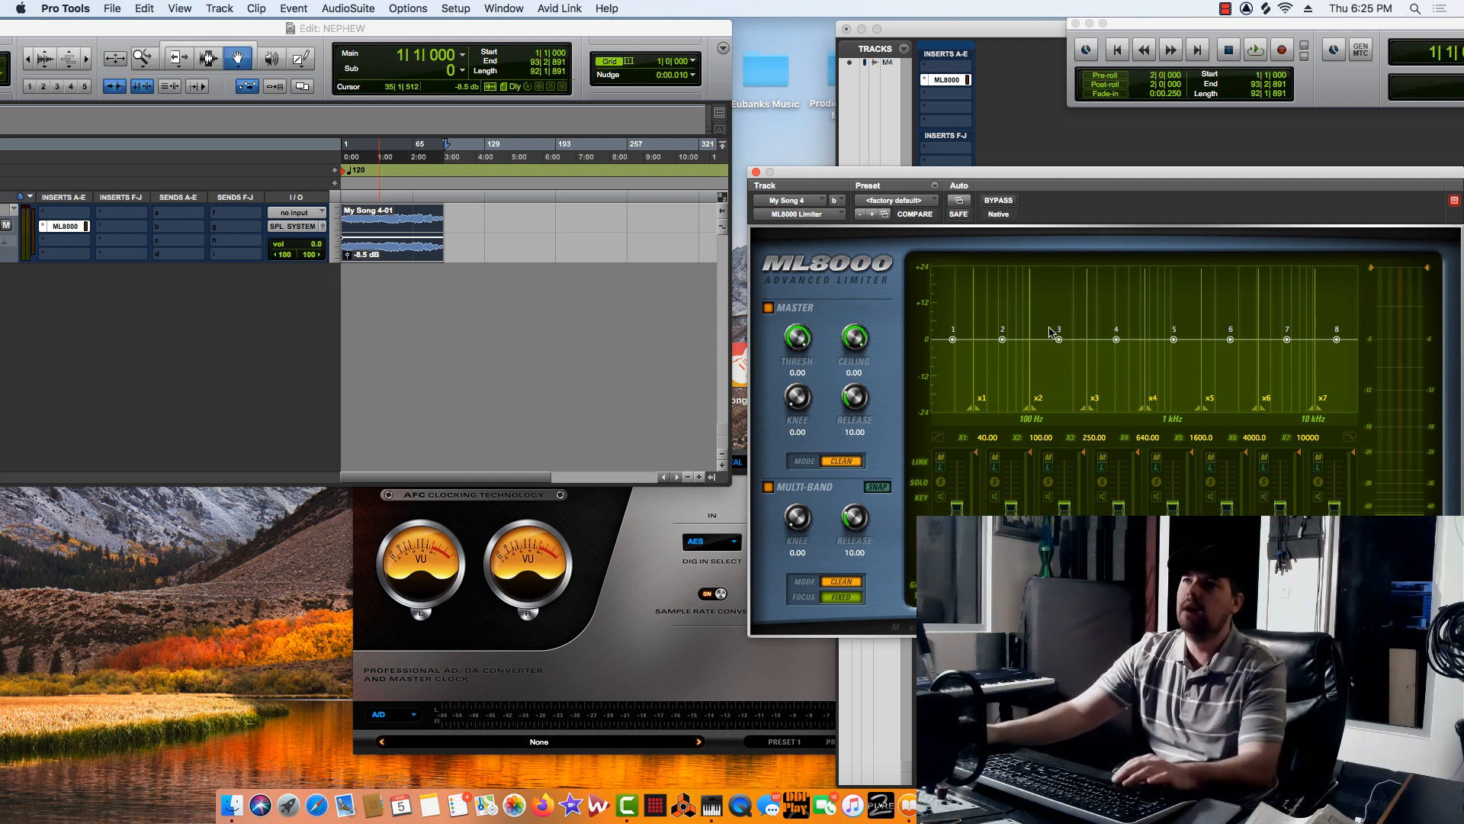
Play the song from bar 31 and slightly lower ML8000 bands 3 and 4 and raise band 5.
left_click(374, 148)
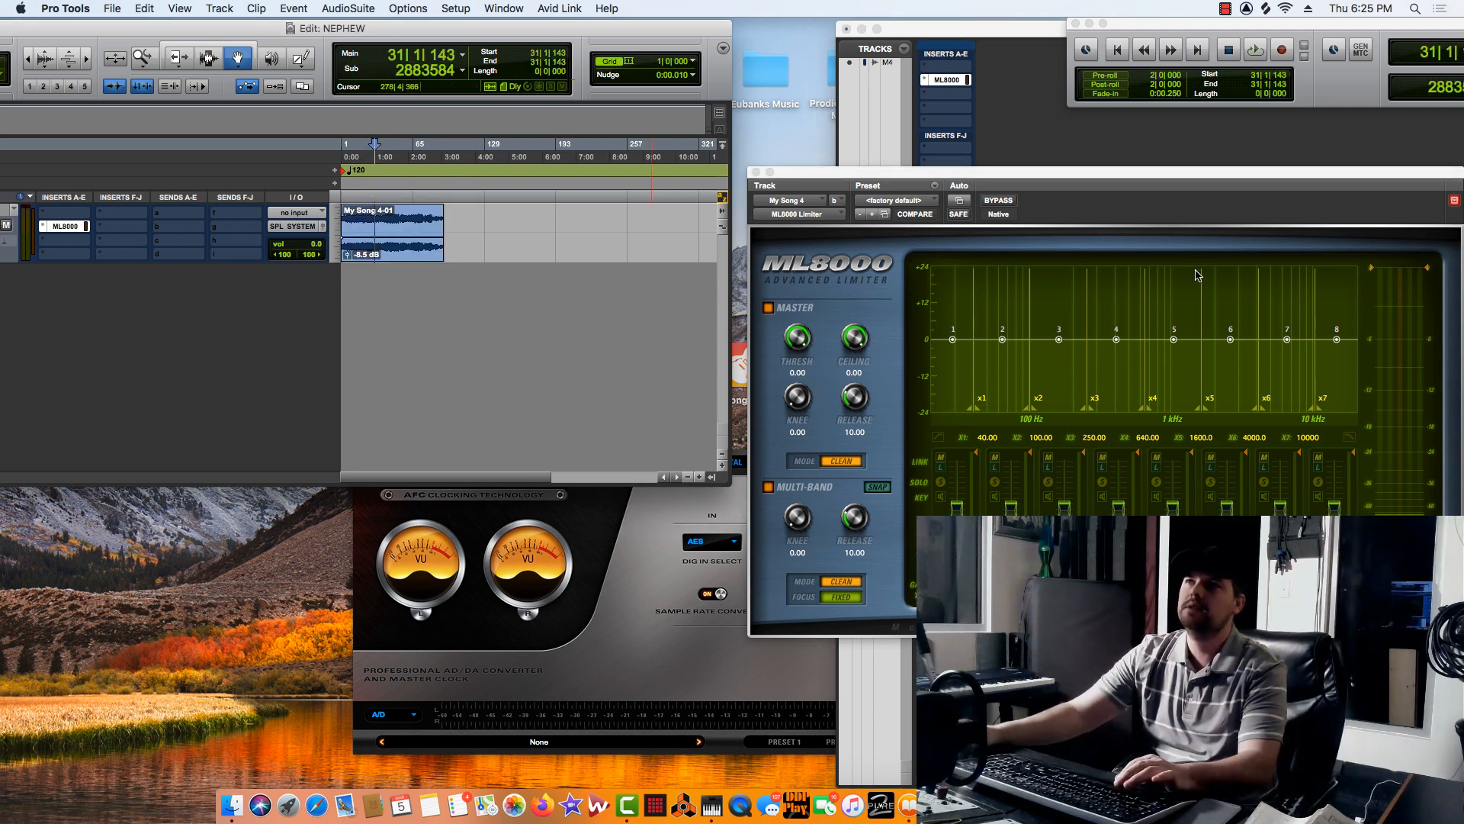
key("space")
left_click_drag(1116, 343, 1058, 347)
left_click_drag(1177, 333, 1180, 336)
key("space")
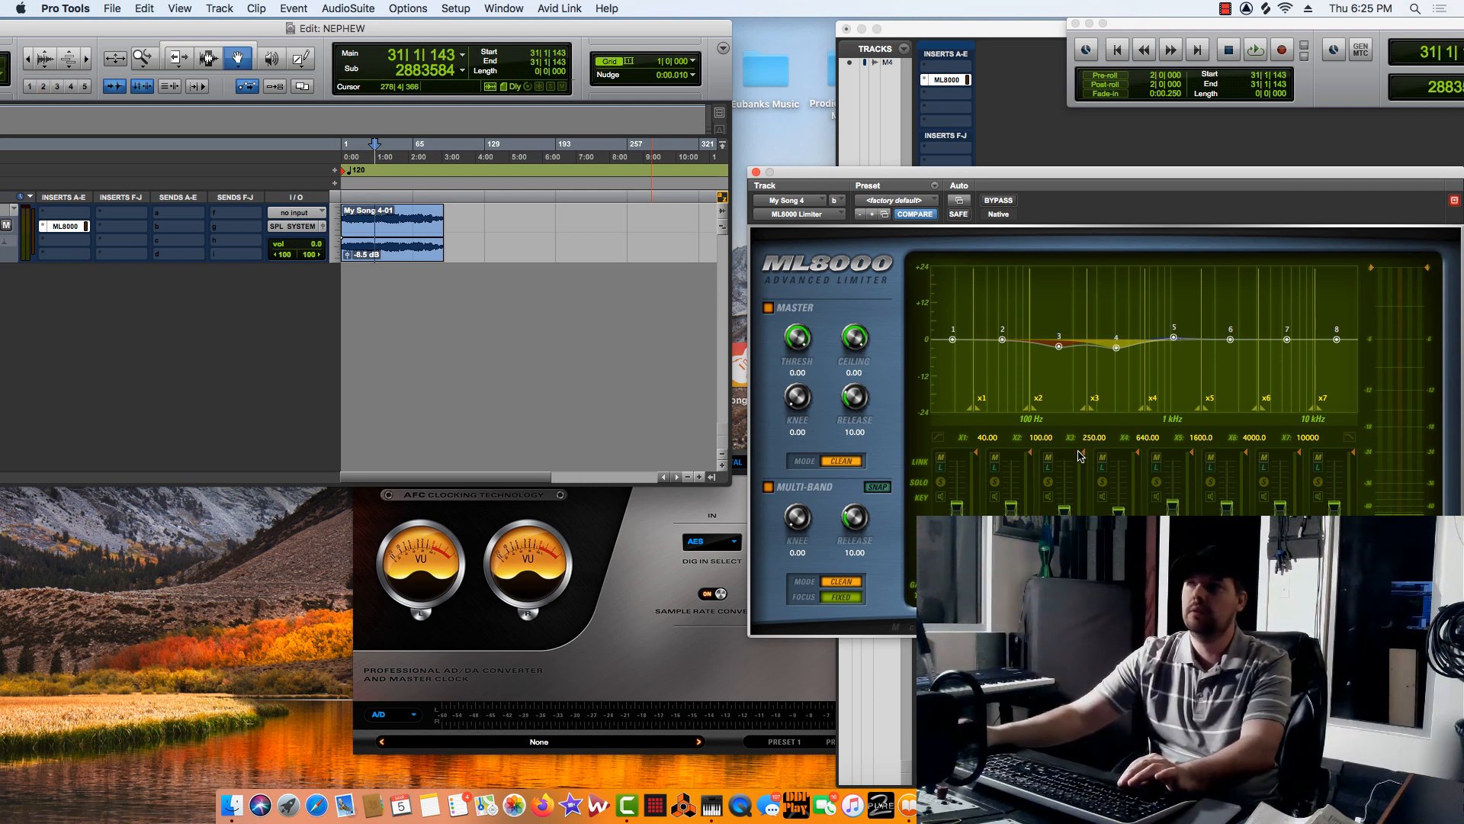
Resume playback and slightly raise ML8000 bands 2 and 7.
key("space")
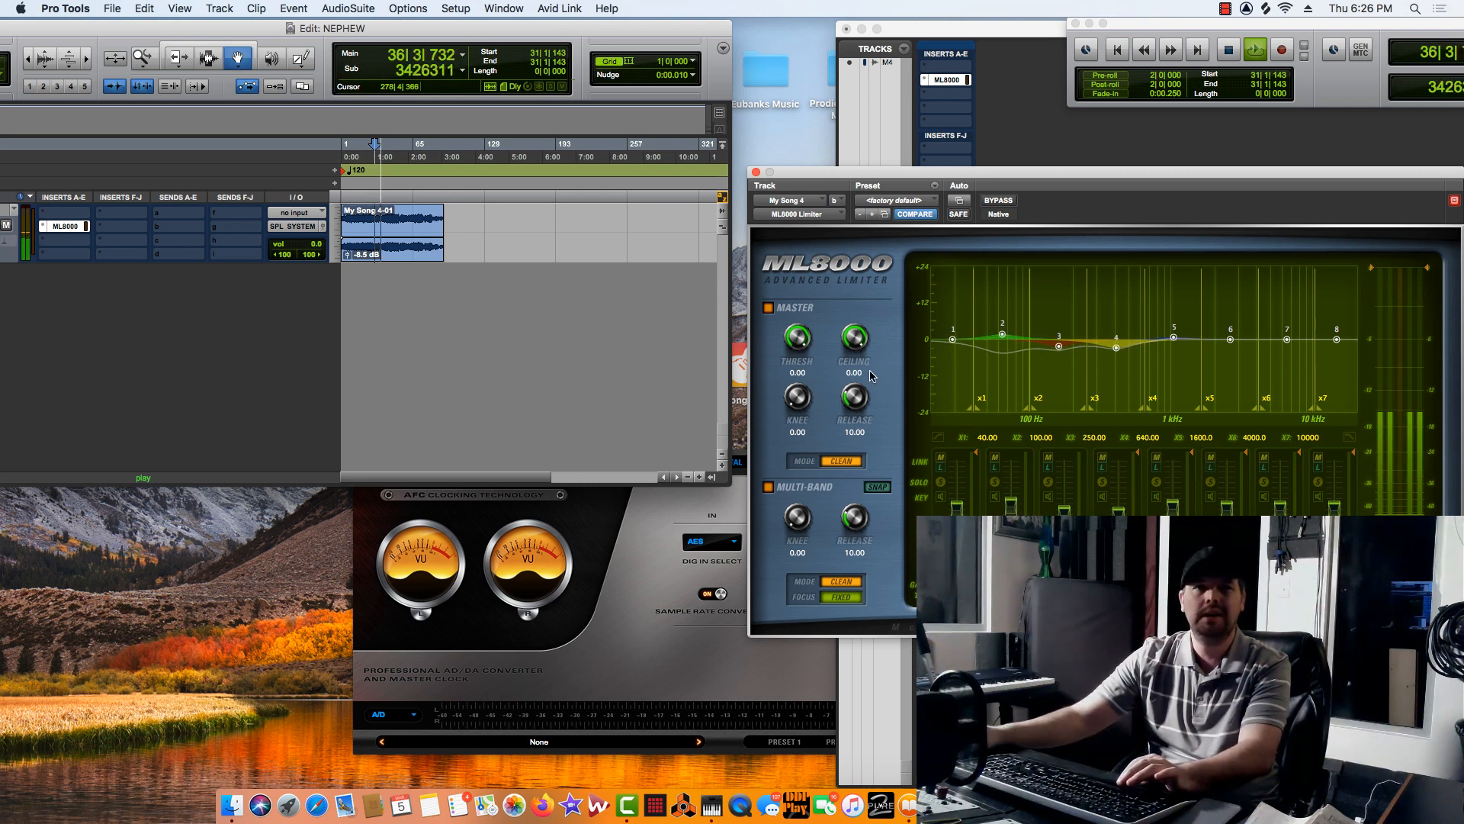
left_click_drag(1227, 513, 1279, 506)
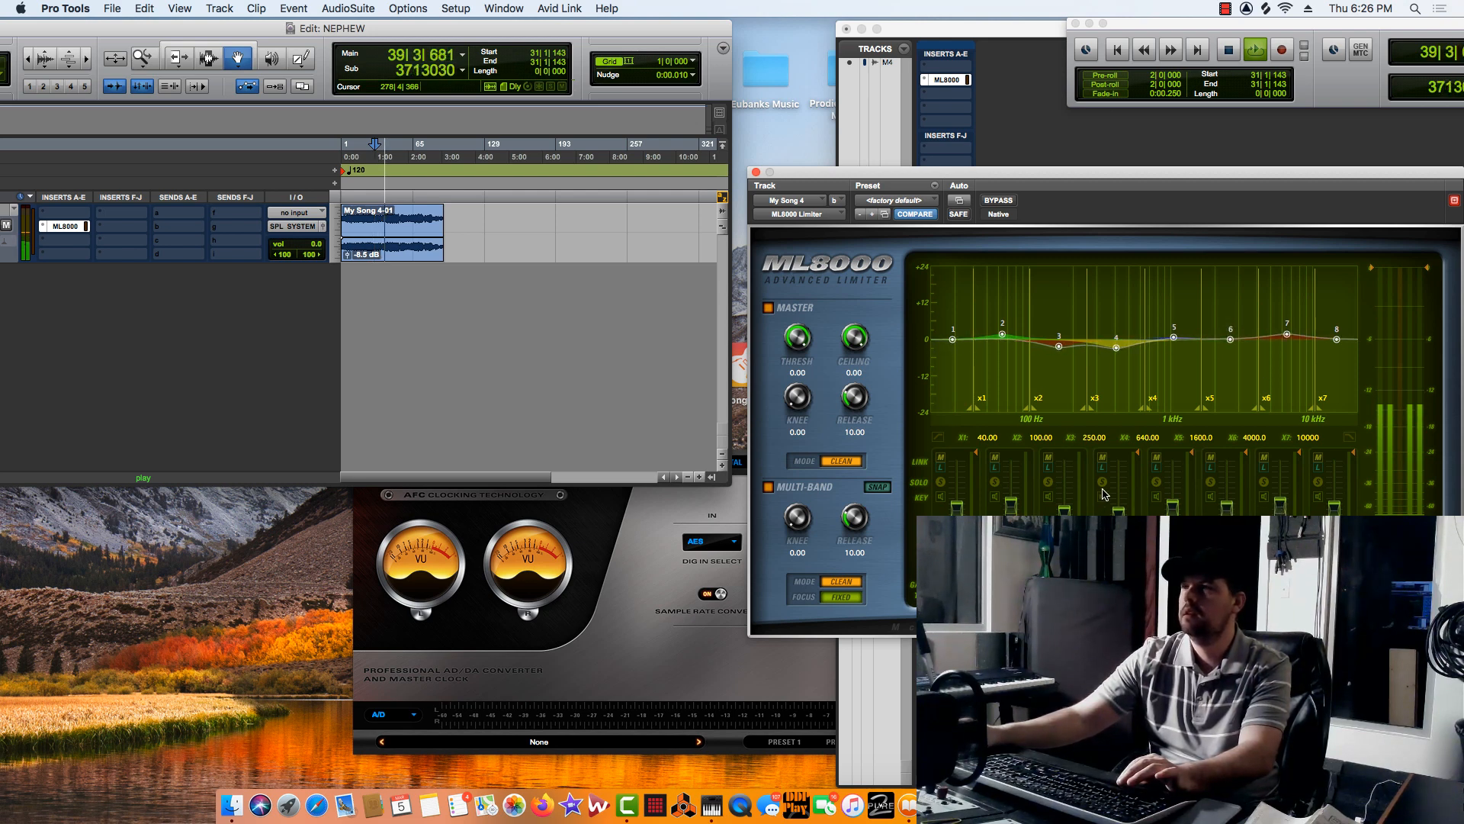
Toggle the ML8000 bypass on and off to compare the sound, and stop playback.
left_click(997, 202)
left_click(999, 202)
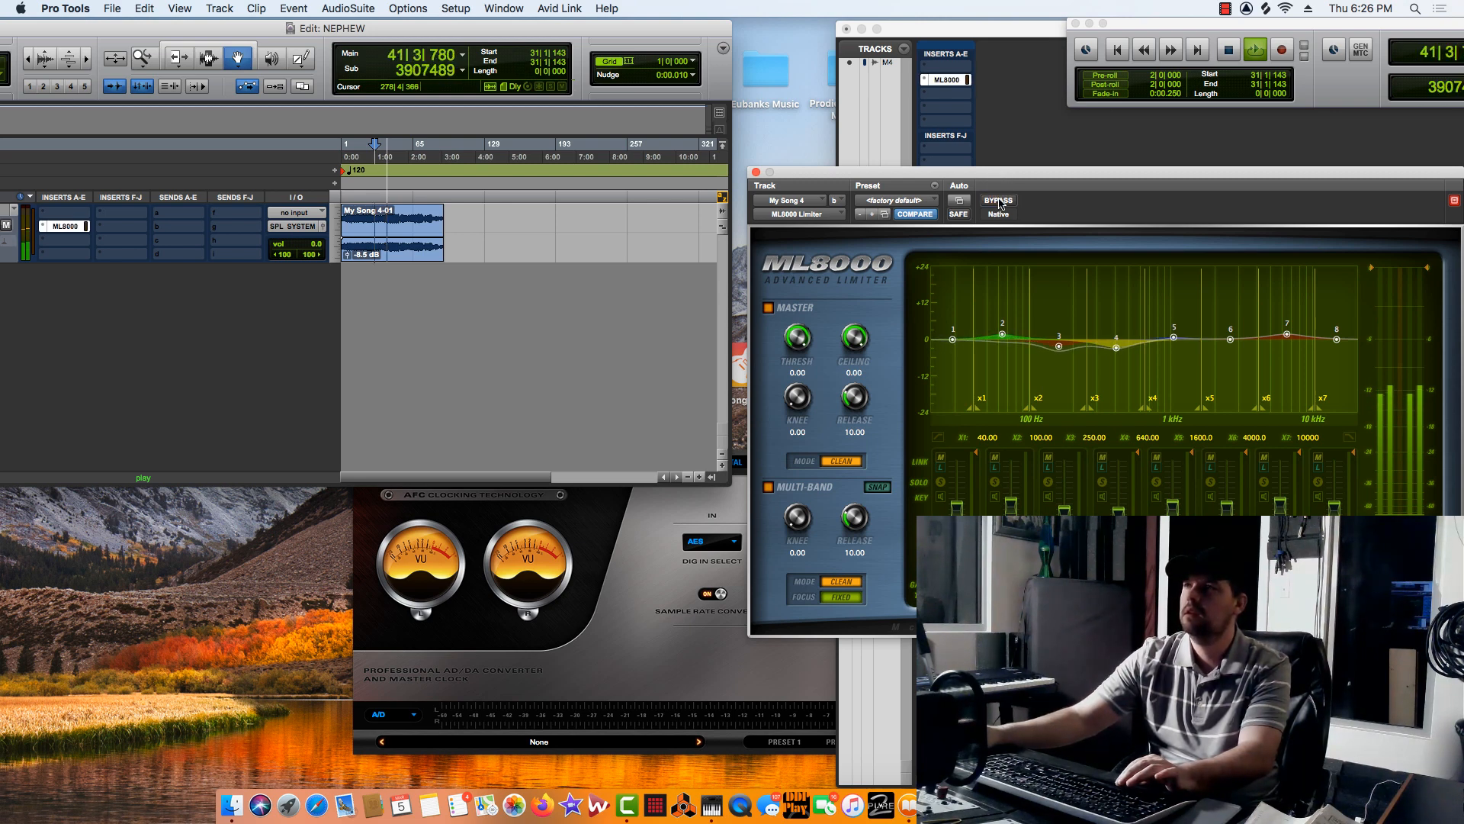
key("space")
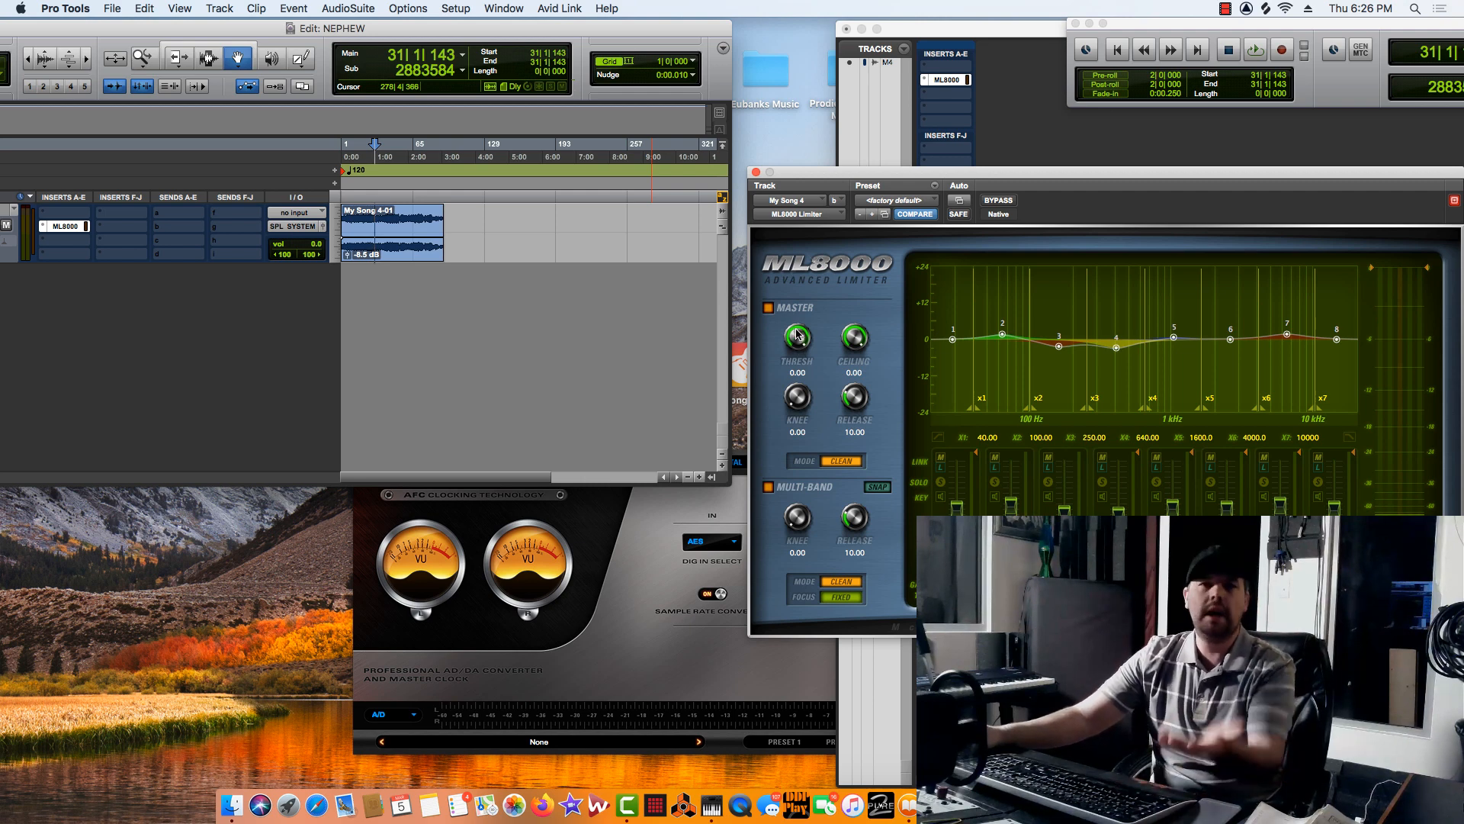
Play the song, lower the ML8000 master threshold to -8.43, and compare the result with the plug-in bypassed.
key("space")
left_click_drag(797, 333, 806, 424)
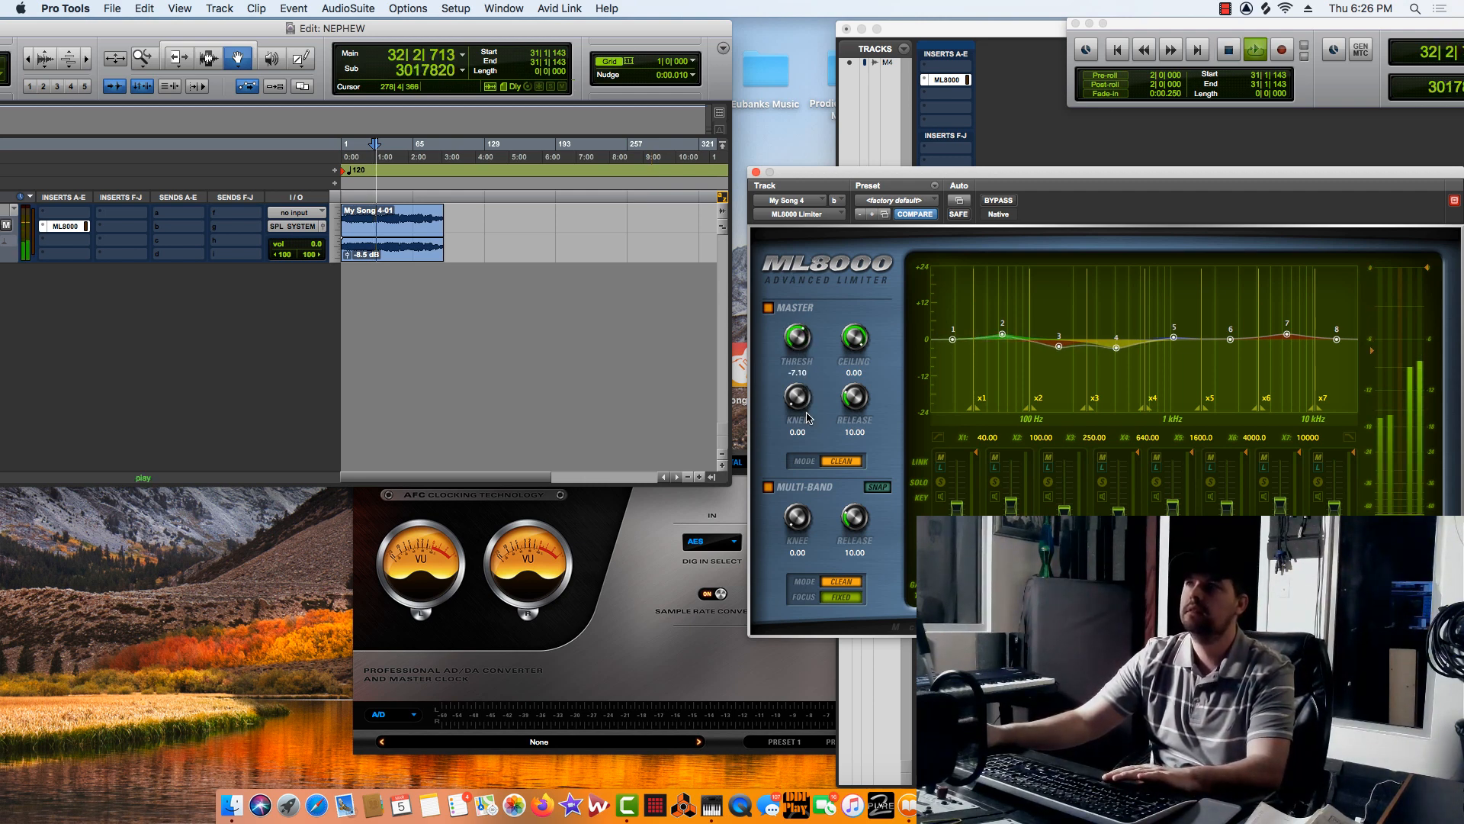
left_click_drag(809, 347, 806, 362)
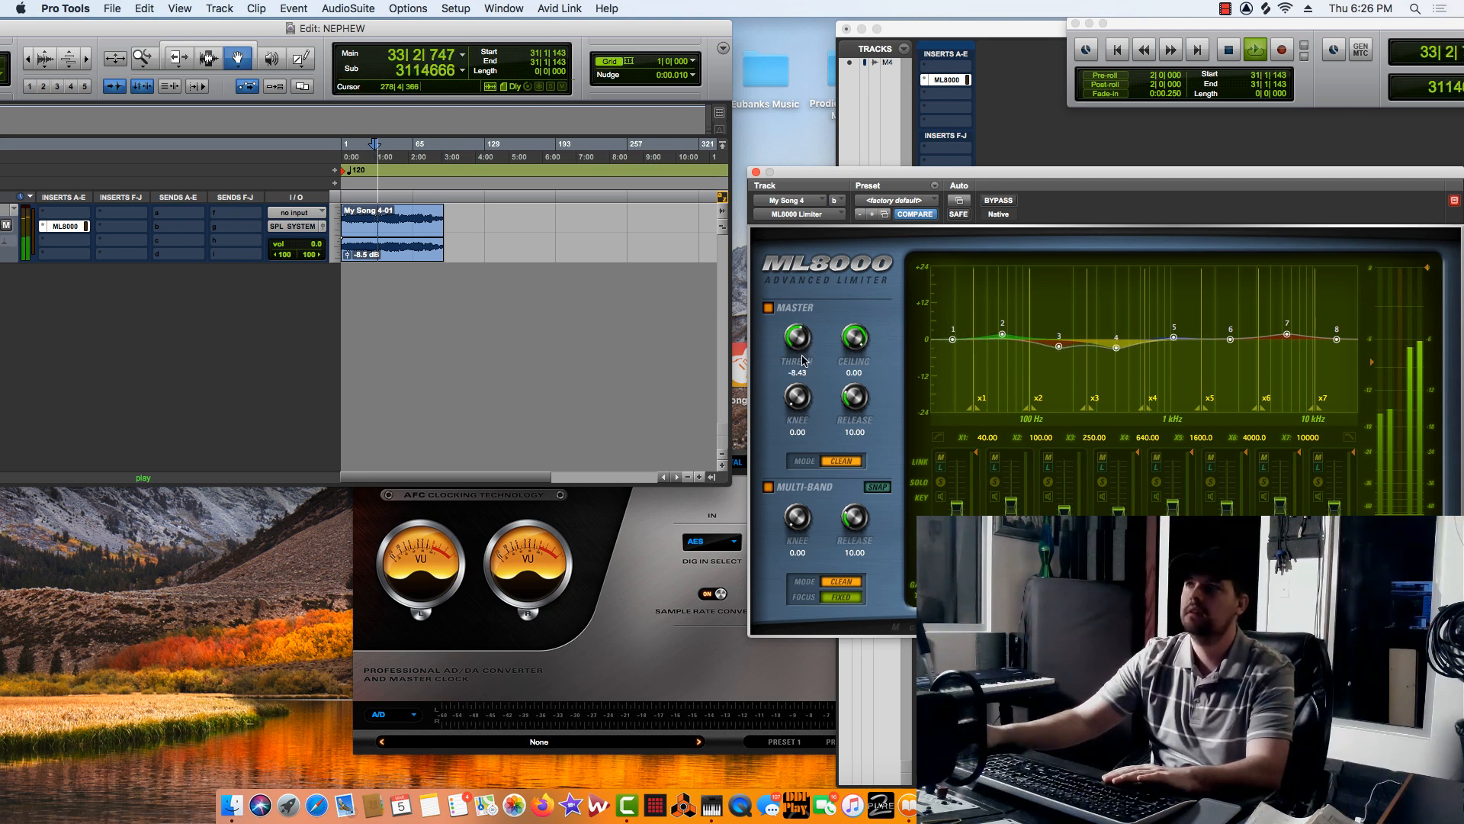
left_click(998, 201)
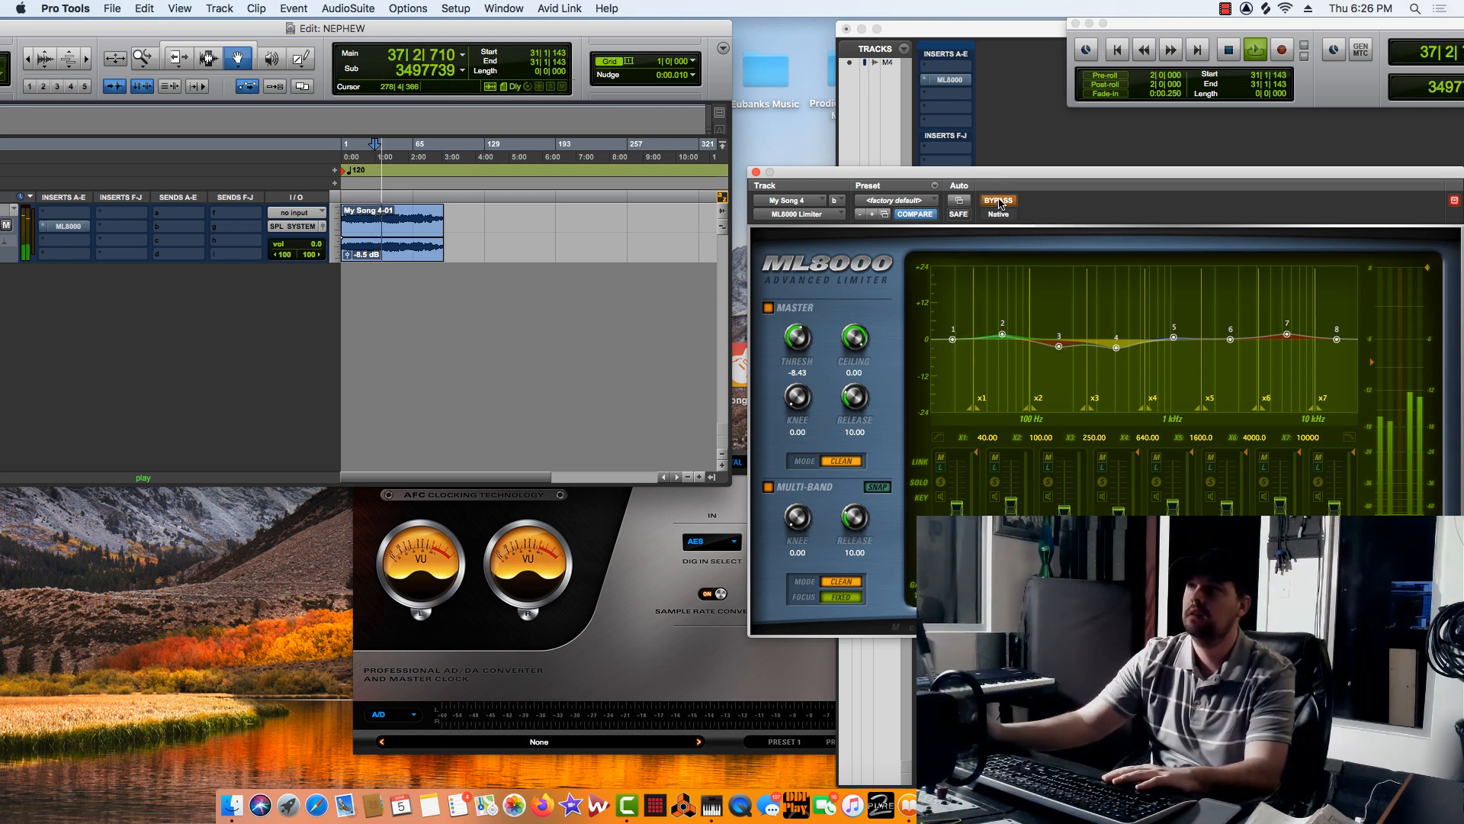
left_click(998, 200)
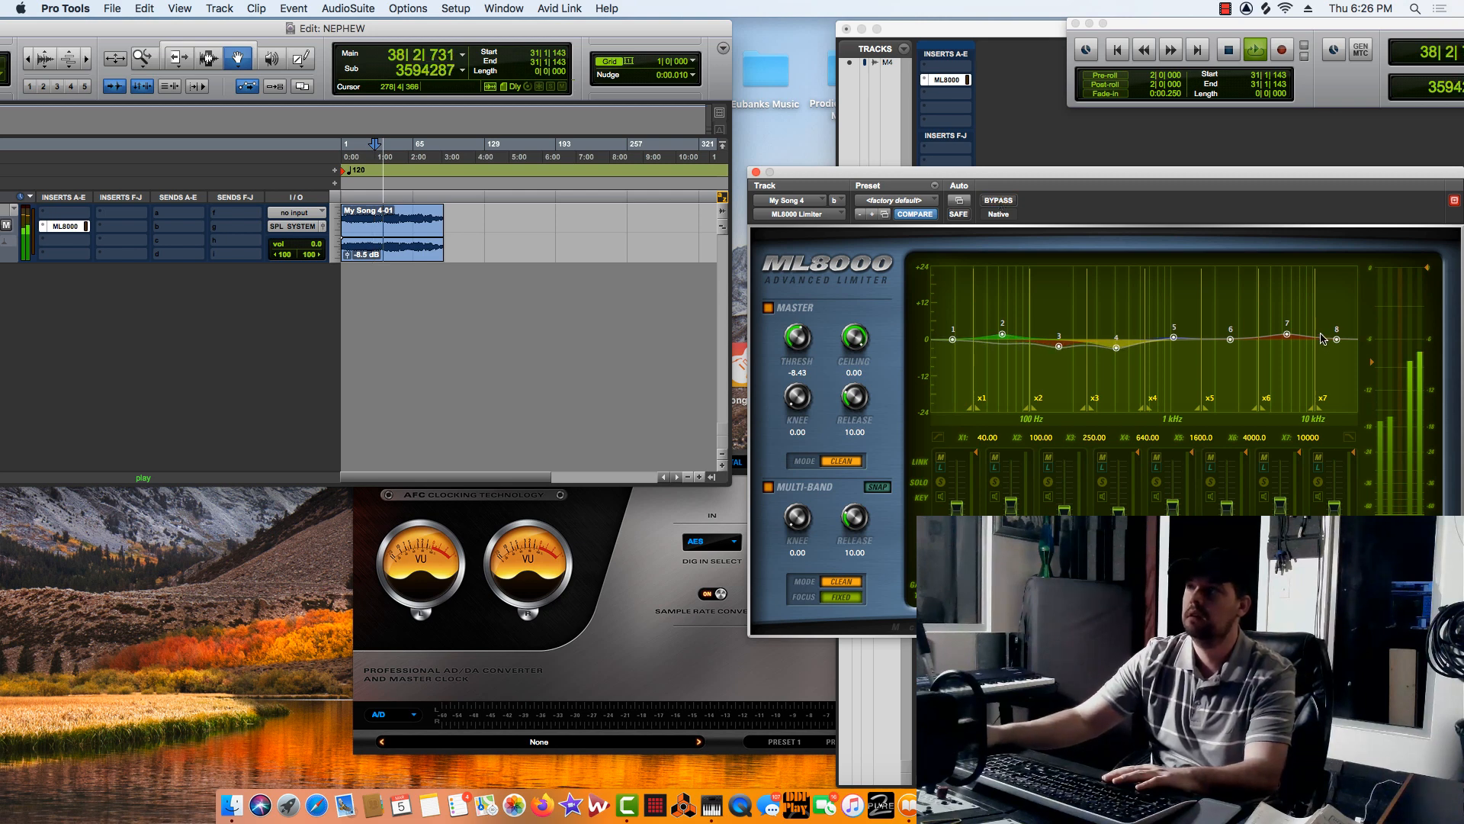
Slightly lower ML8000 bands 6 and 5 while the song plays, and stop playback.
left_click_drag(1229, 340, 1233, 347)
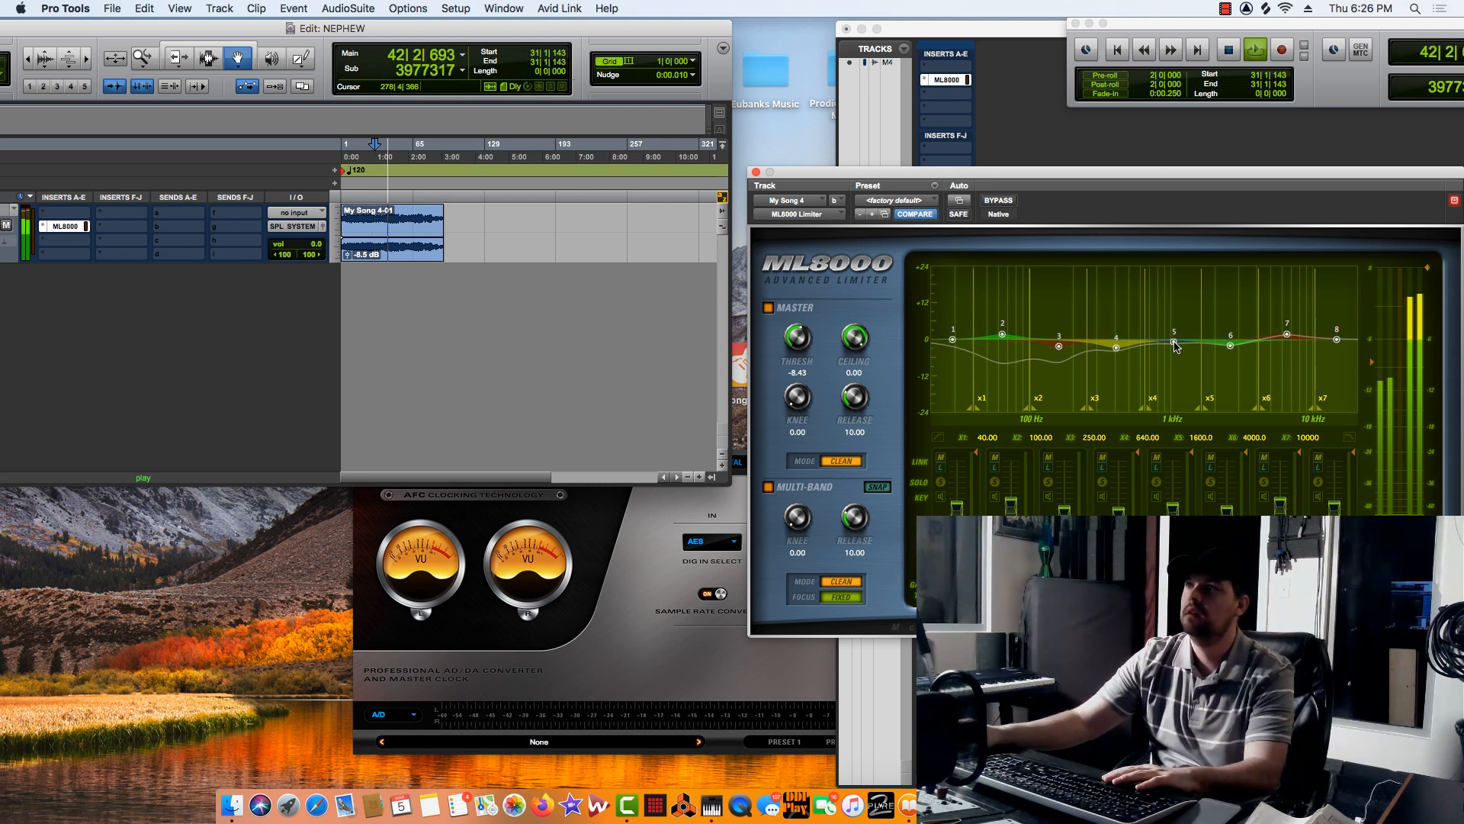
key("space")
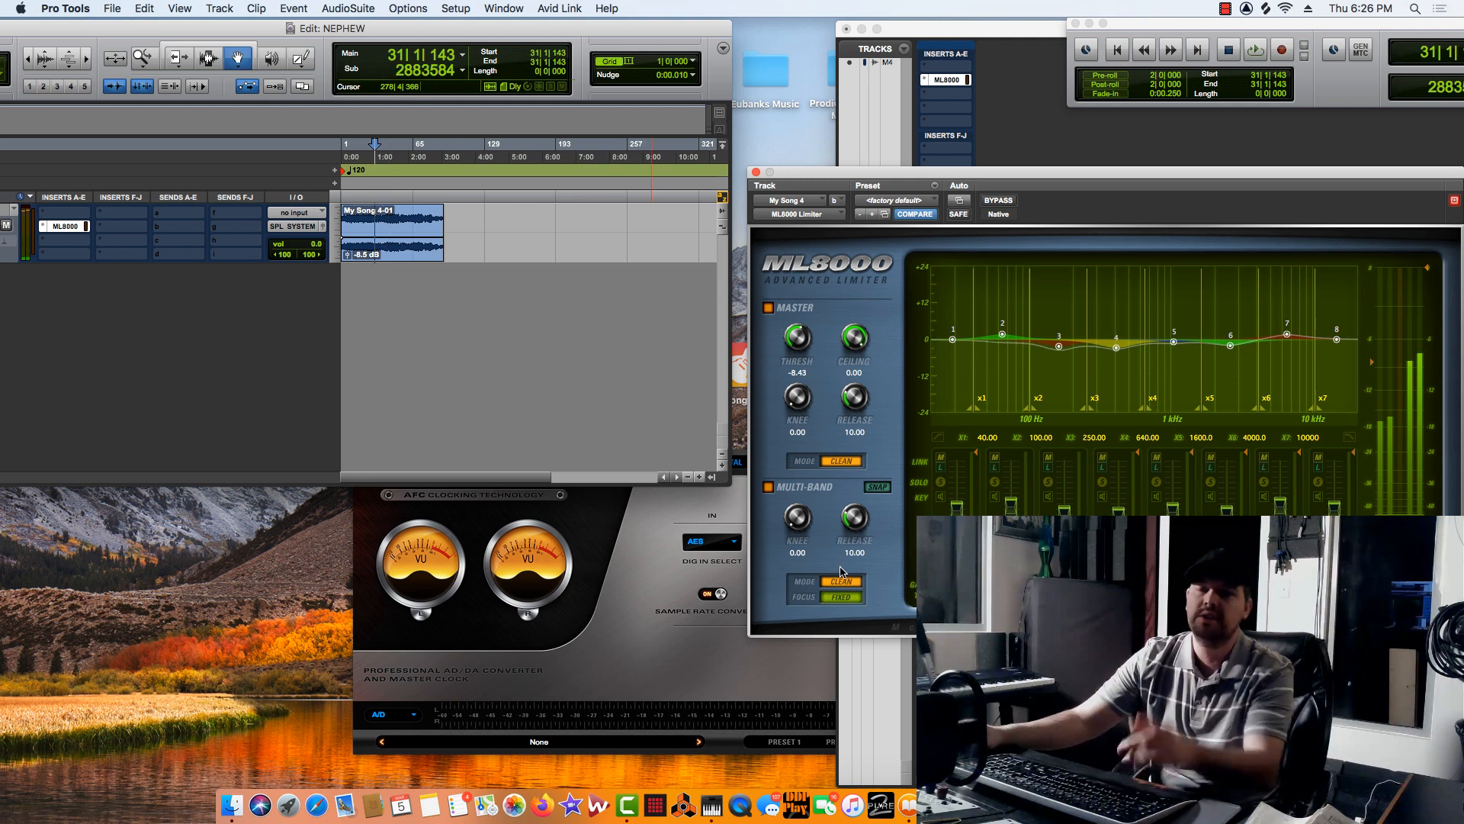
Play the song from bar 22, try the multi-band Soft mode, and set the mode to Dynamic and the focus to Vari 1.
left_click(364, 156)
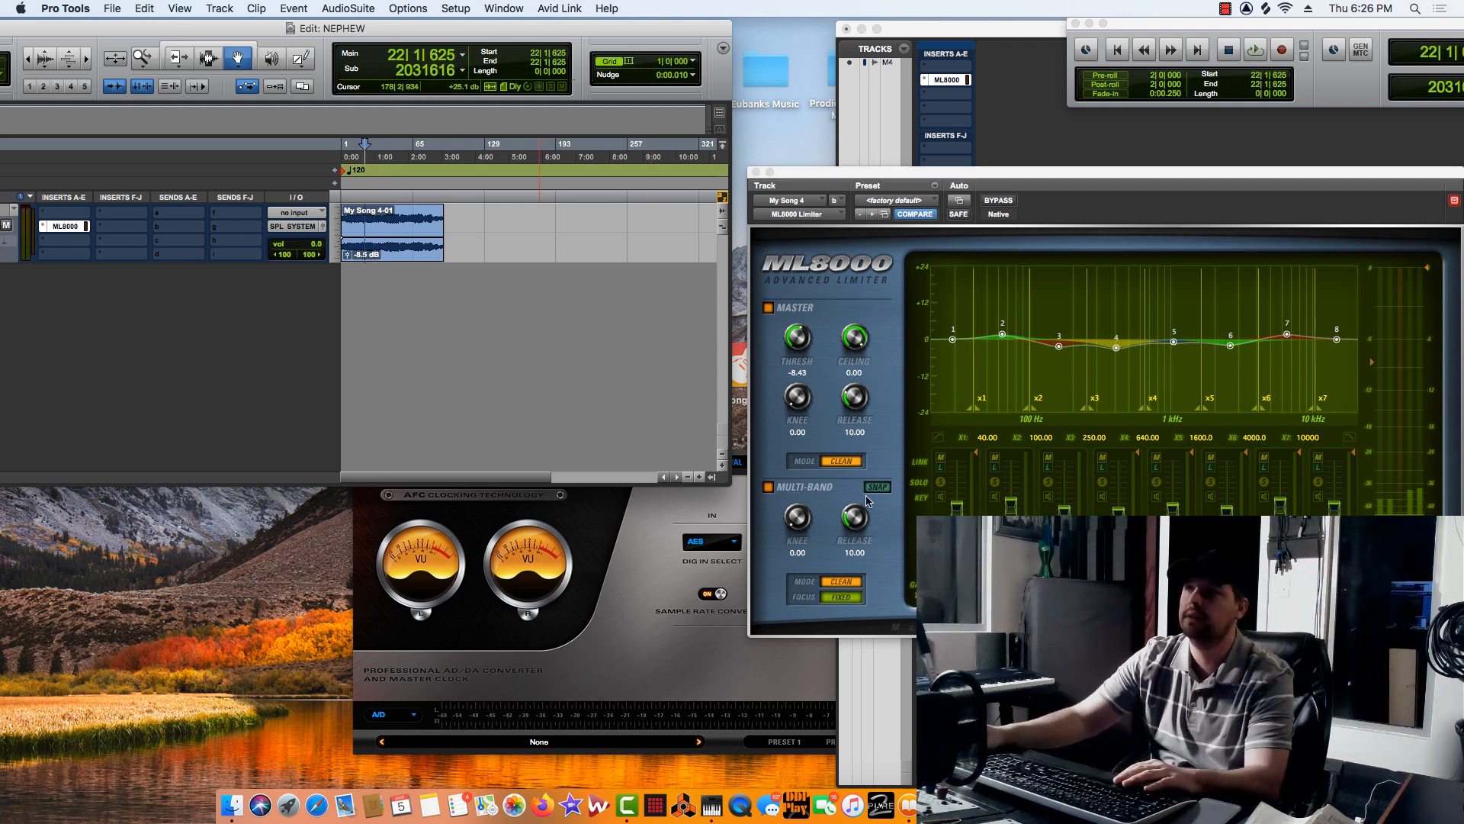
left_click(845, 584)
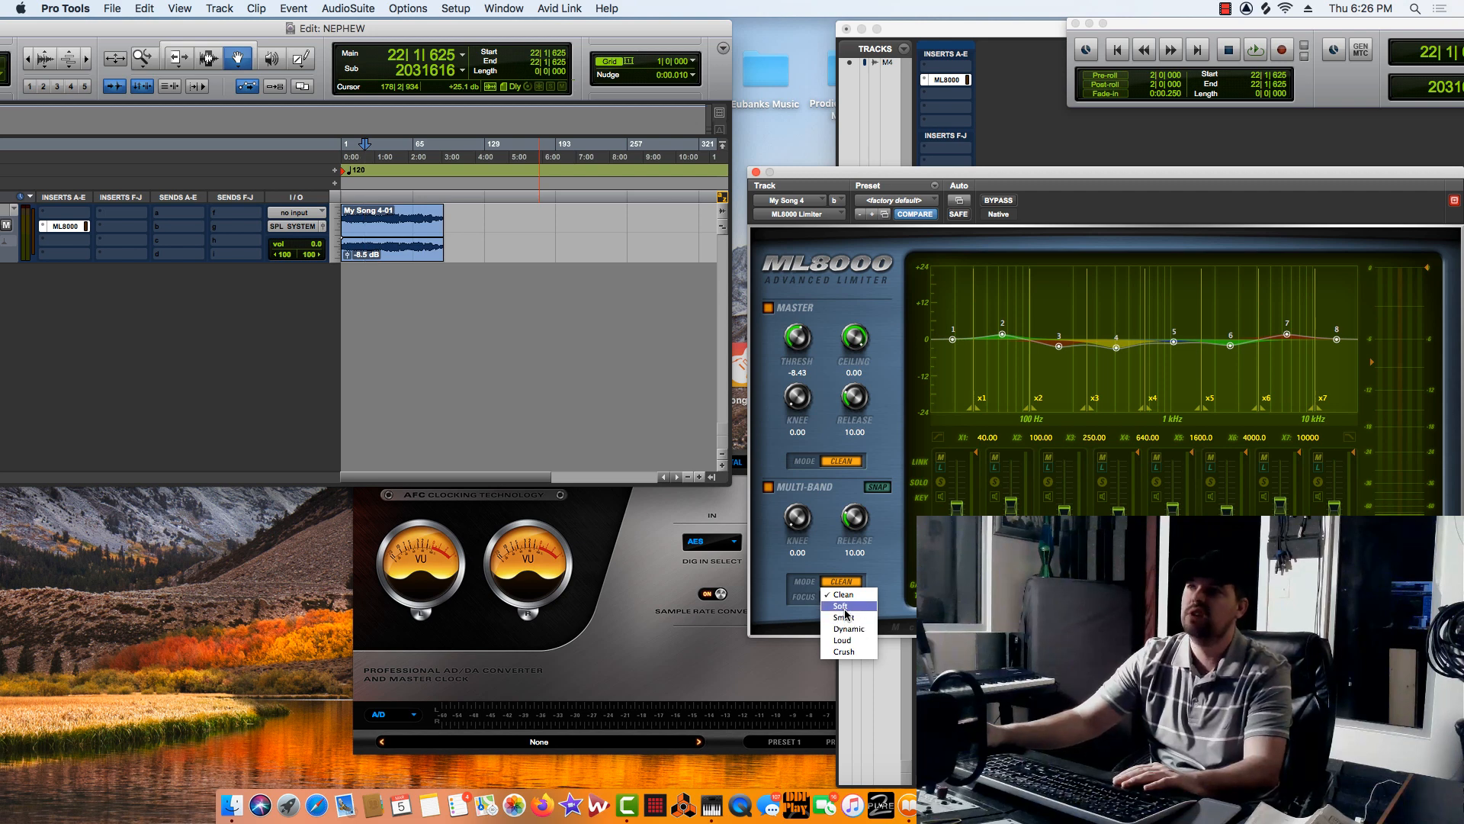
left_click(844, 606)
key("space")
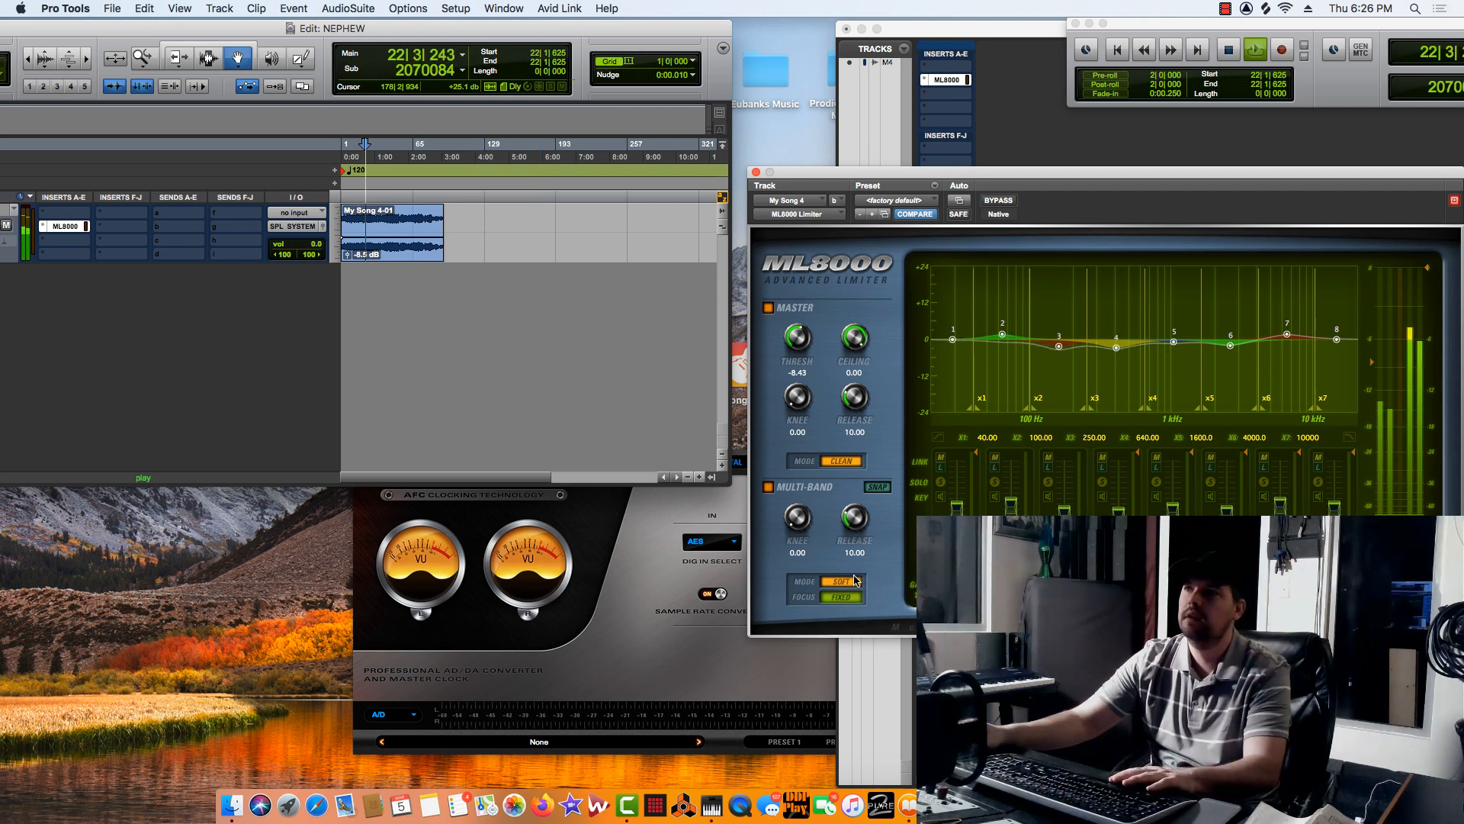
left_click(856, 586)
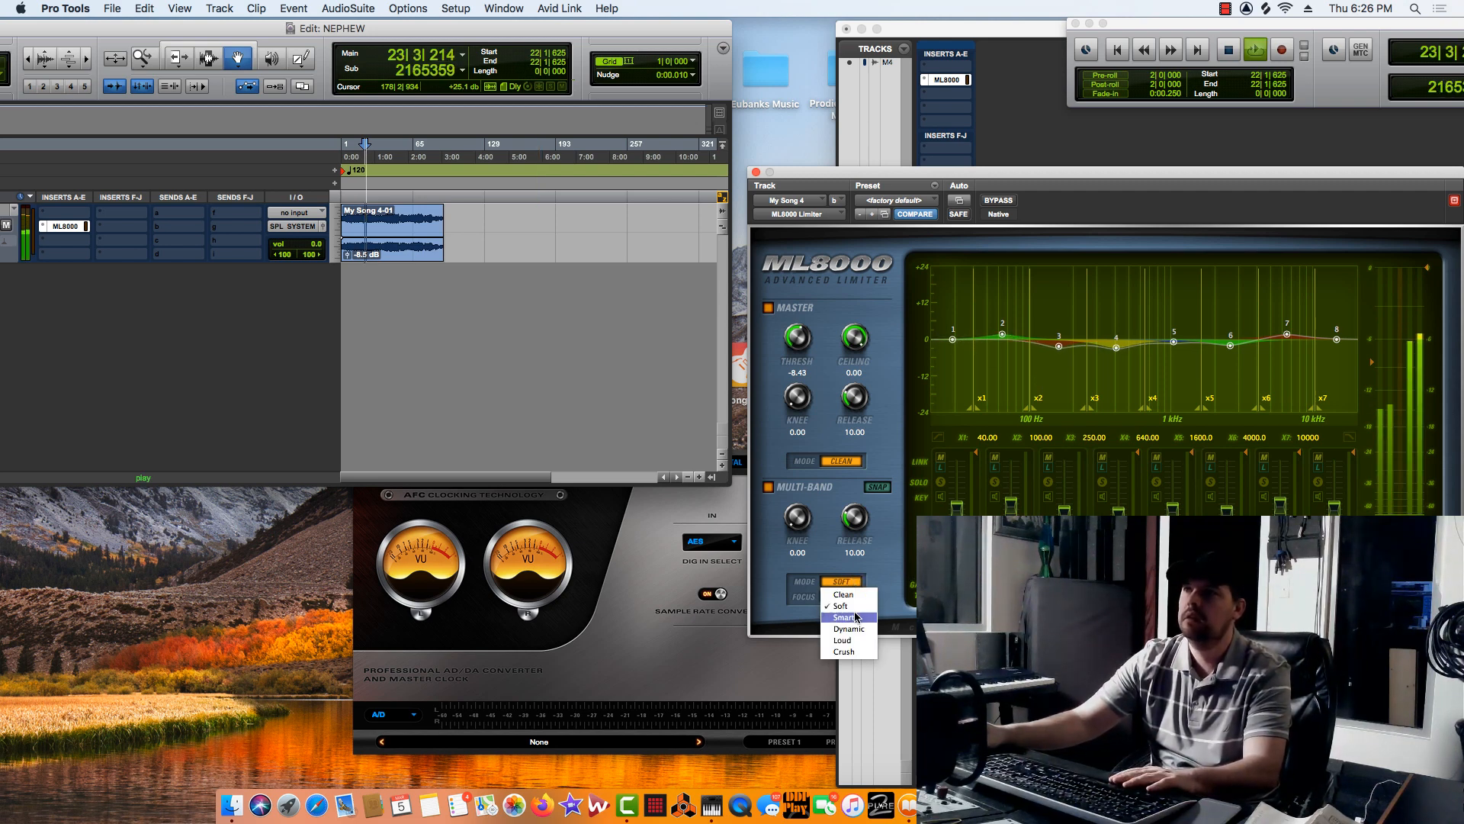
left_click(857, 627)
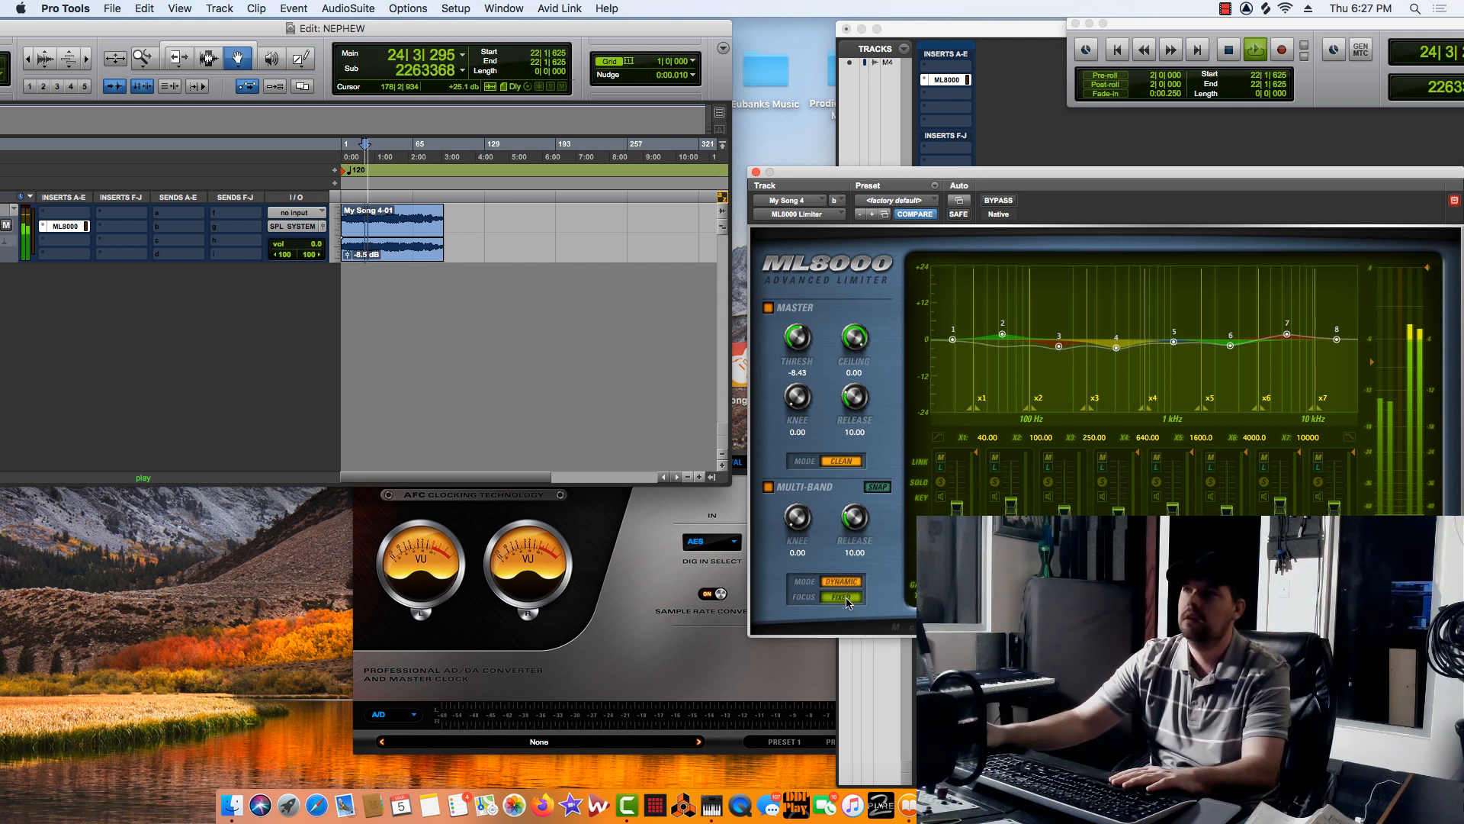
left_click(848, 596)
left_click(854, 627)
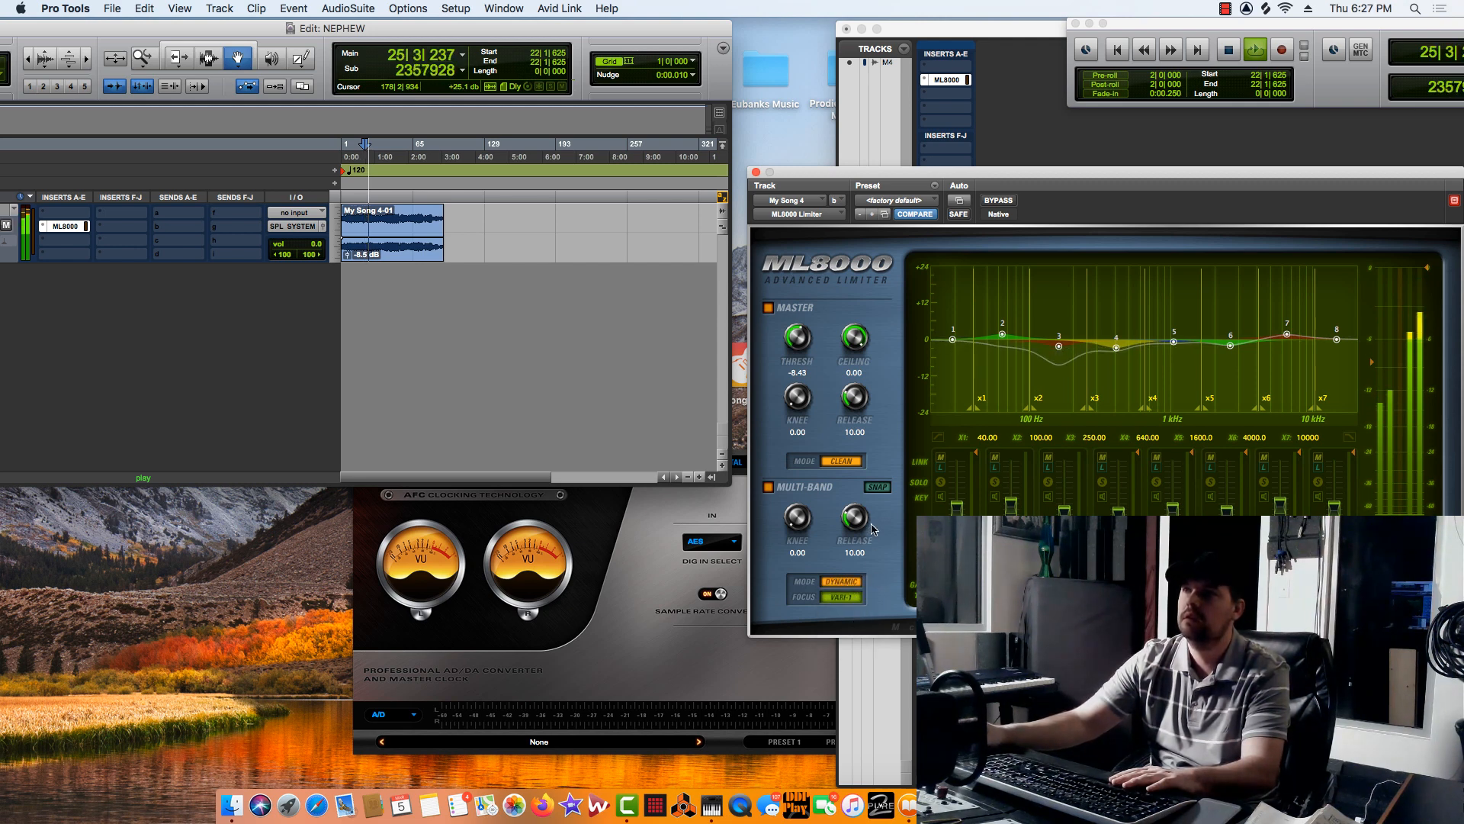
Set the multi-band knee to 26.40 and release to 2.56, and the master release to 222.04 and knee to 23.60.
left_click_drag(800, 523, 799, 510)
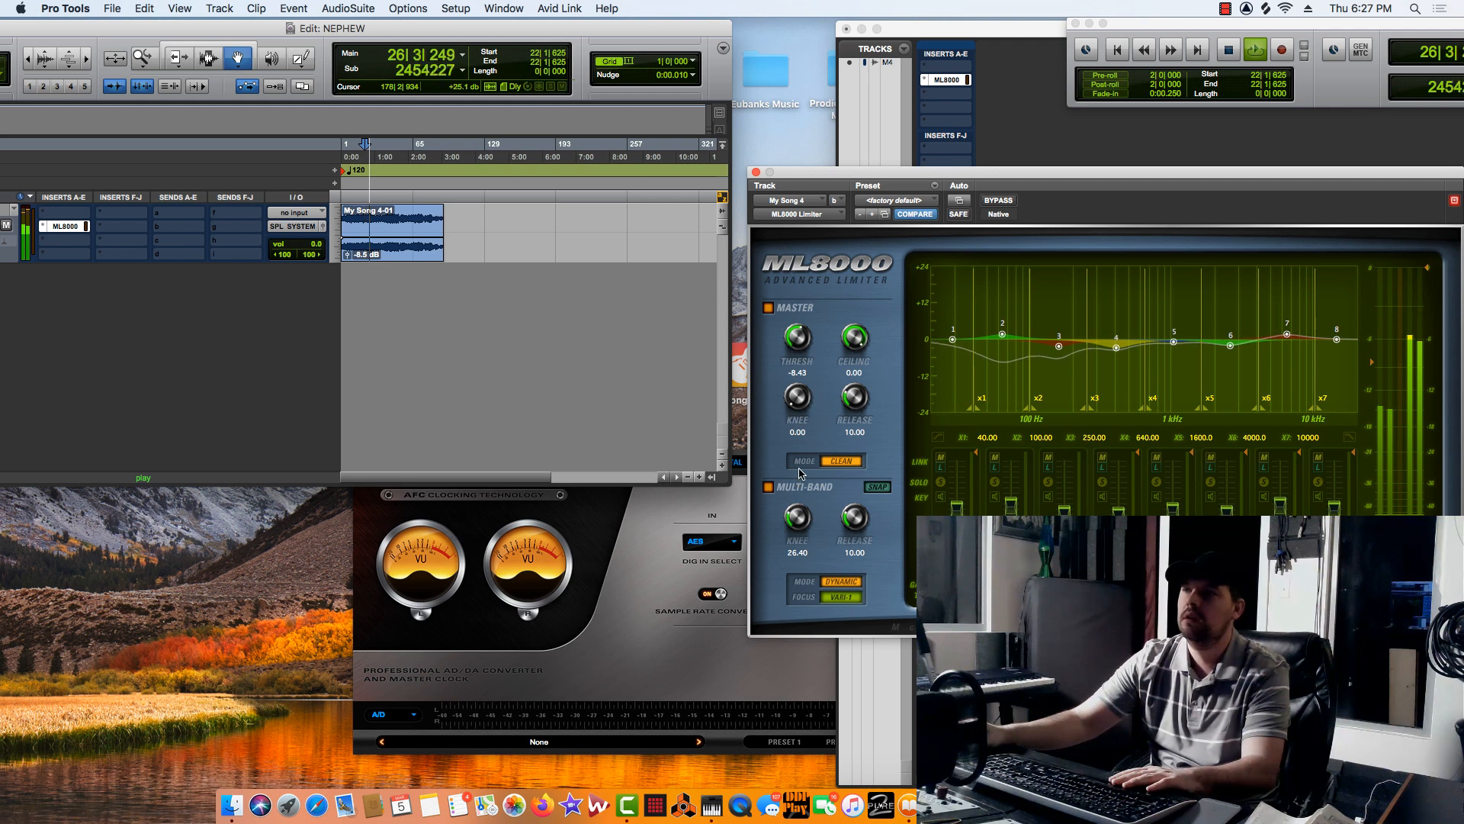
left_click_drag(855, 397, 879, 343)
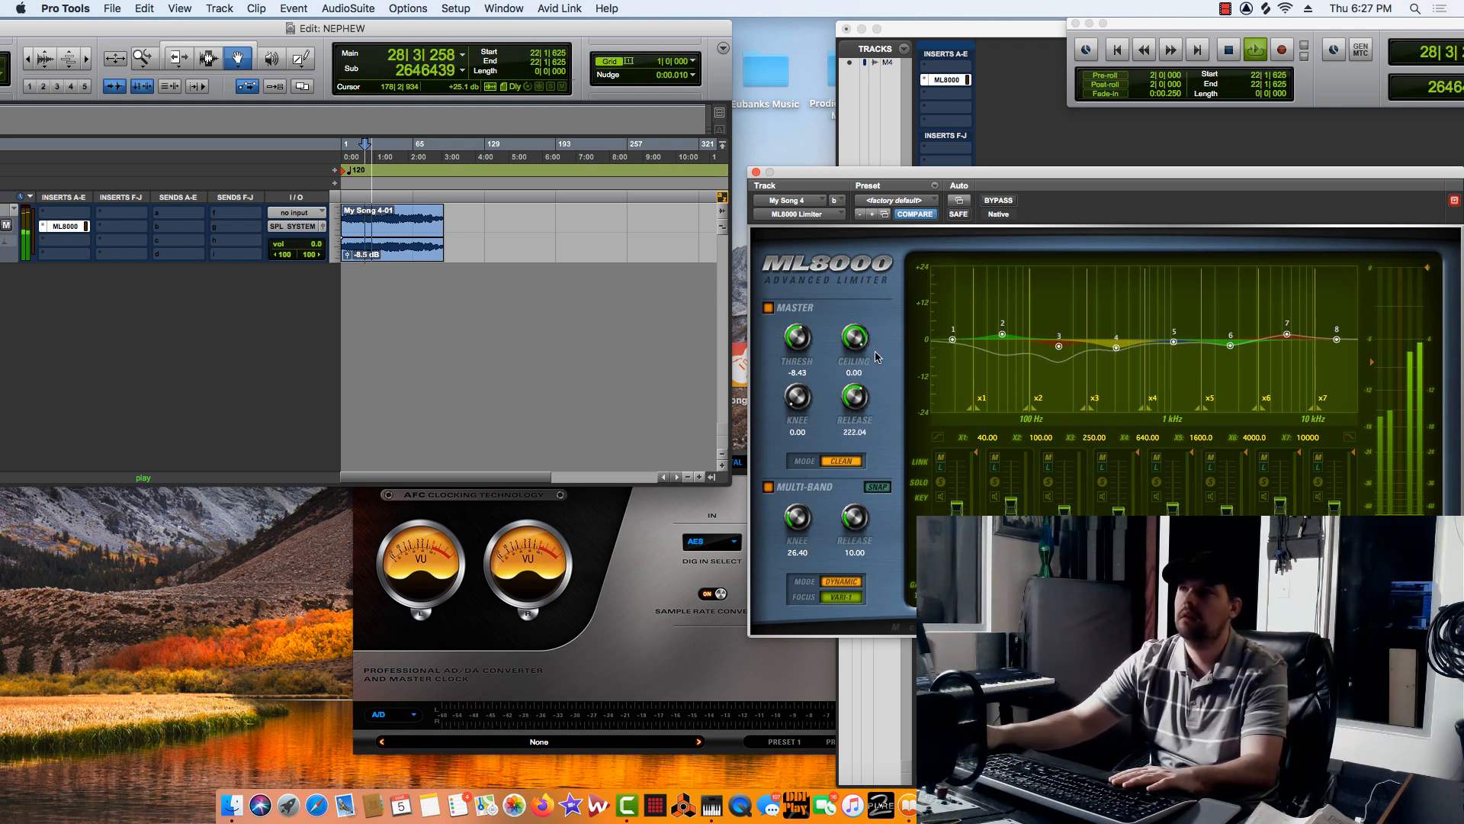
left_click_drag(808, 413, 802, 359)
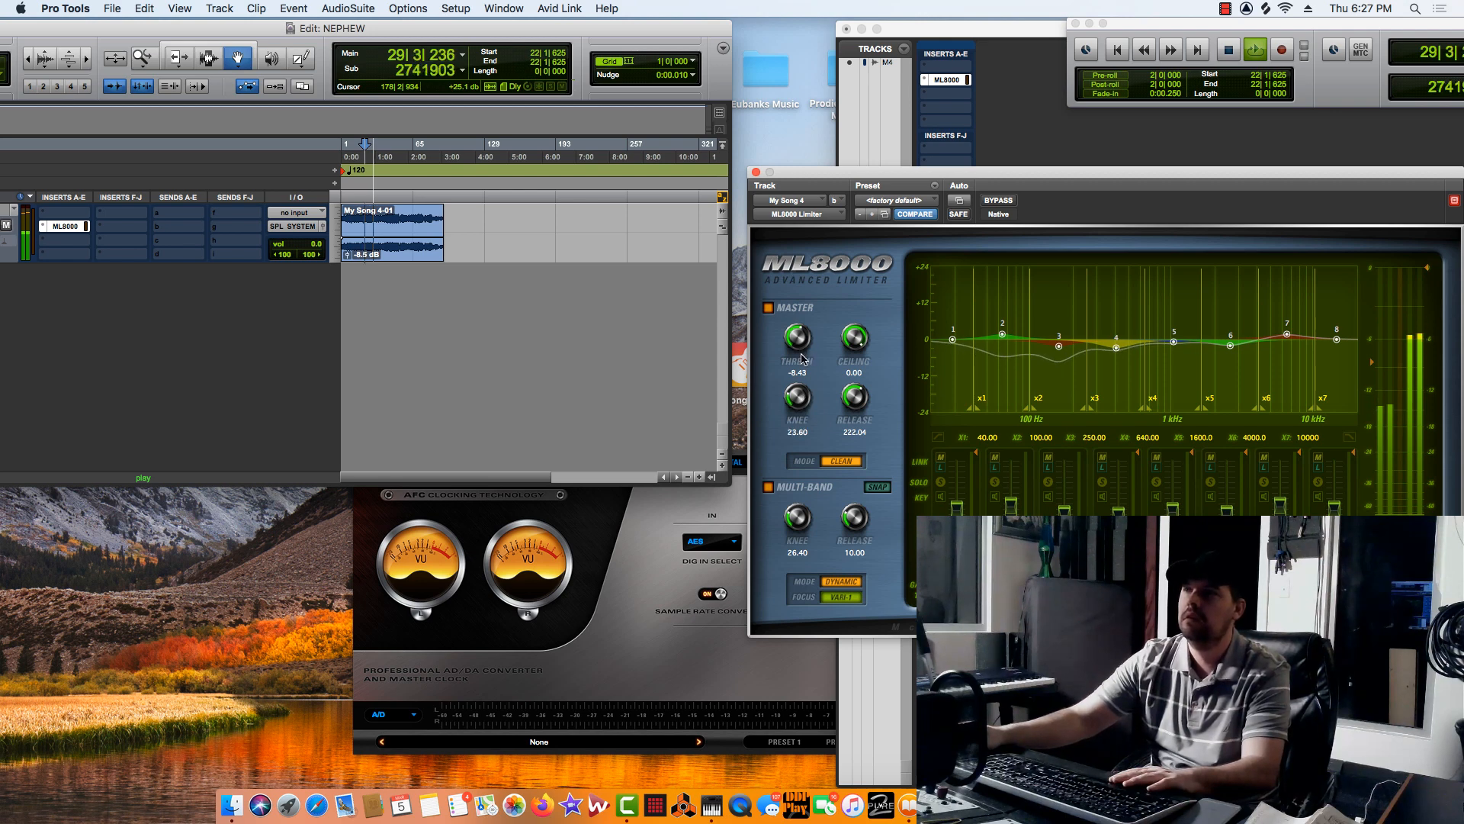
mouse_move(849, 527)
left_mouse_down()
mouse_move(856, 568)
mouse_move(852, 547)
left_mouse_up()
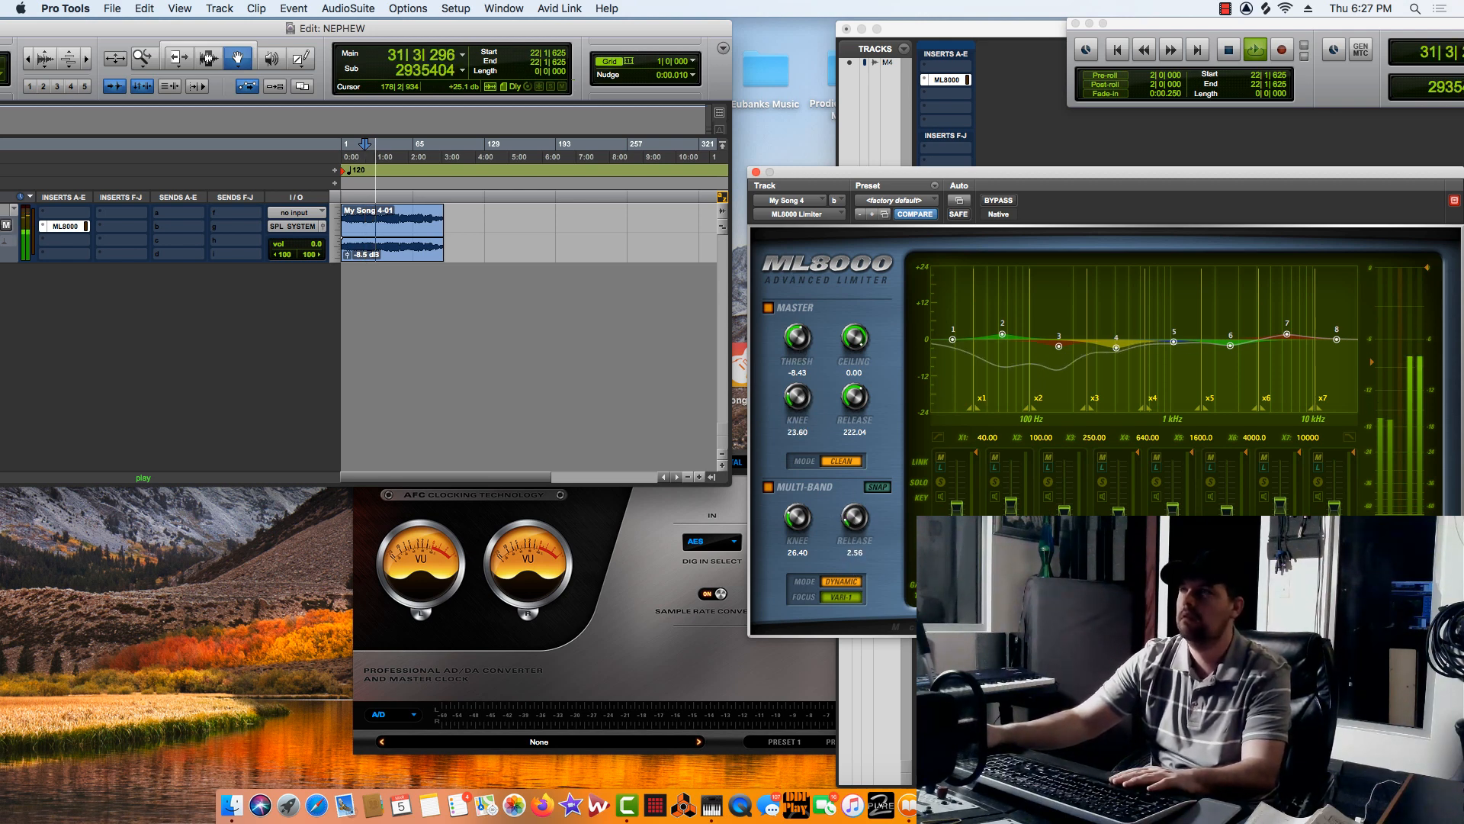
Bypass the ML8000 Limiter, stop playback and close the plug-in window.
left_click(998, 200)
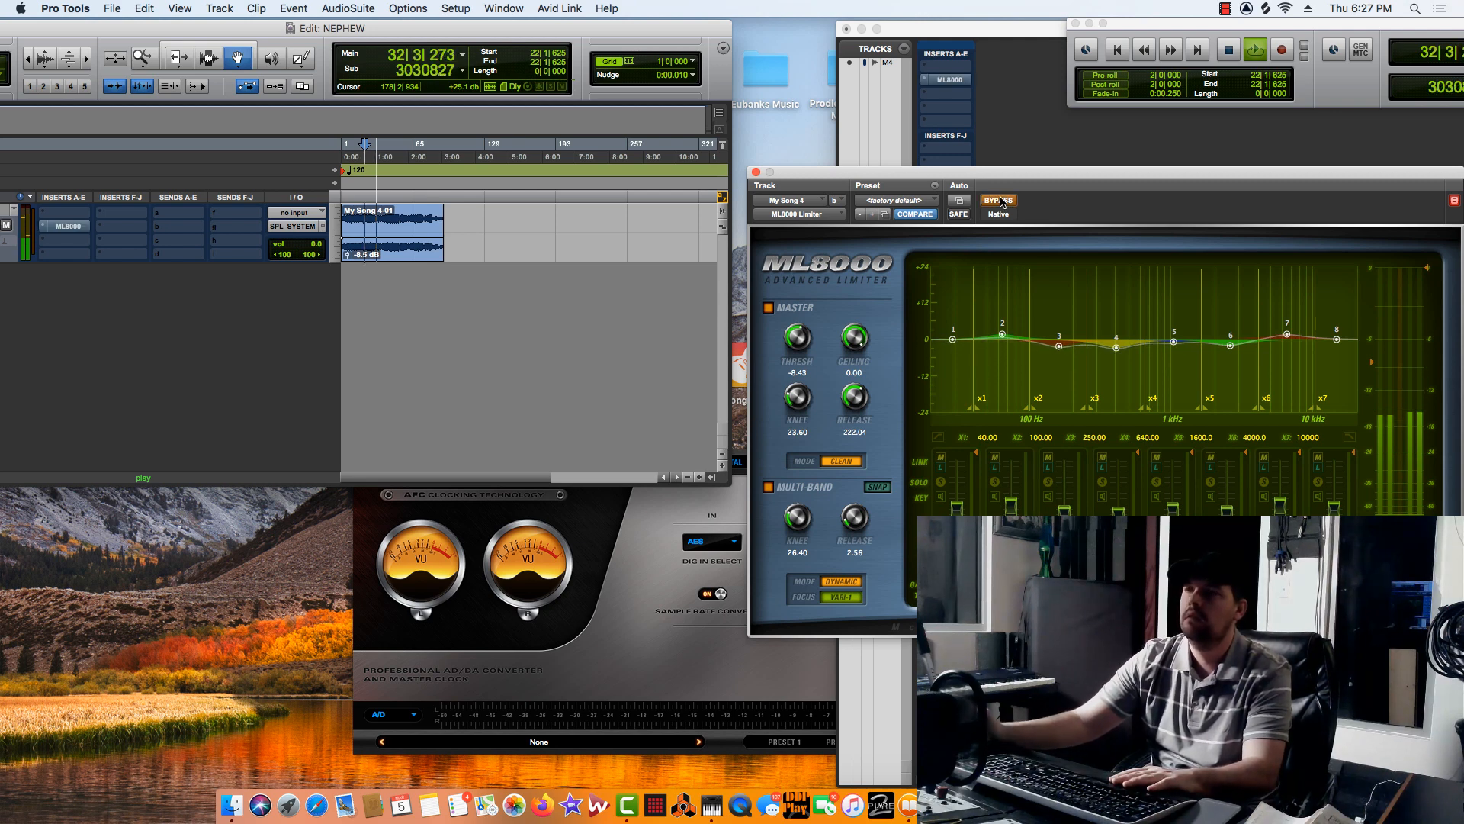
key("space")
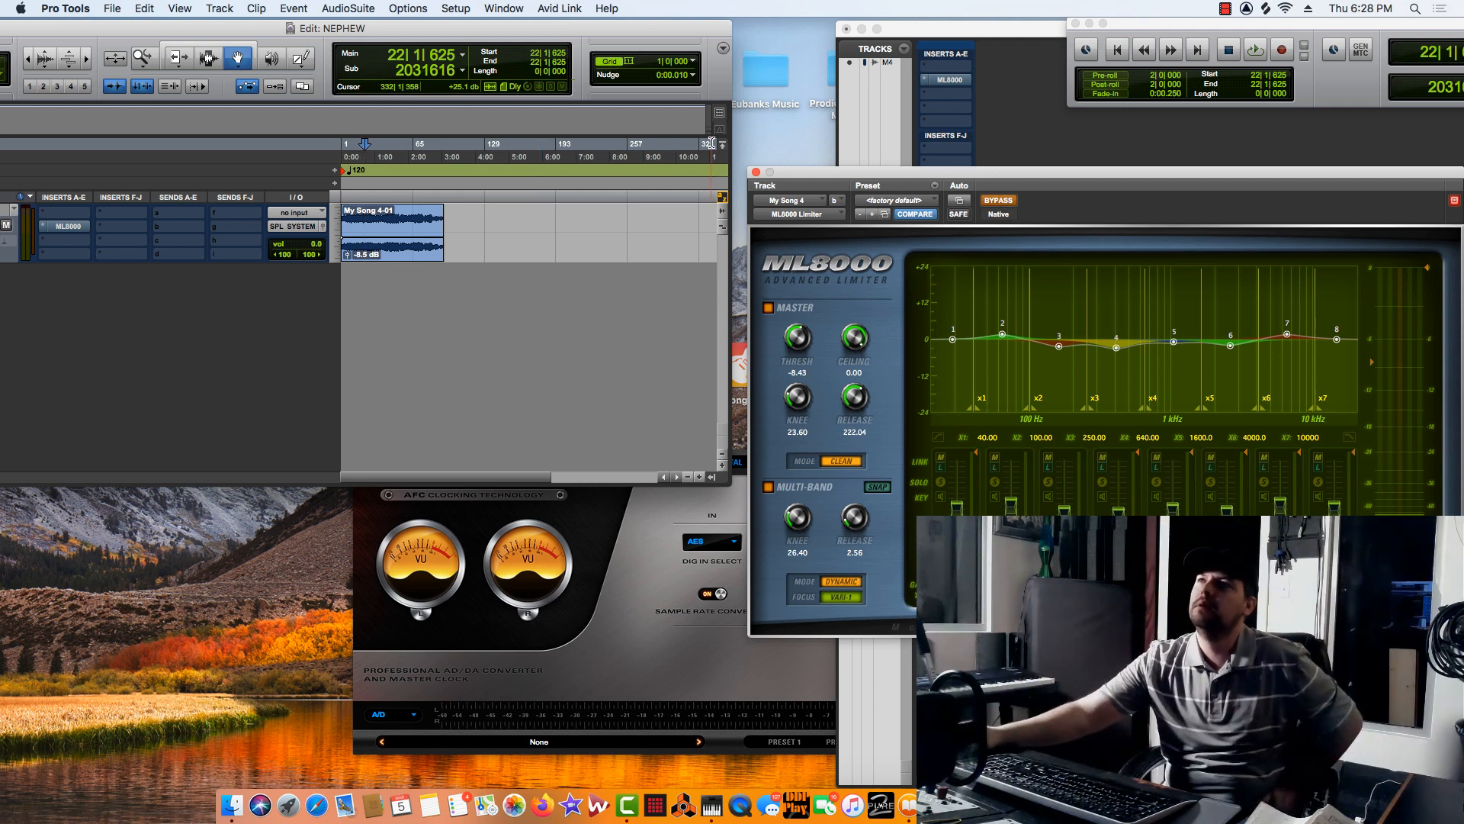
left_click(755, 171)
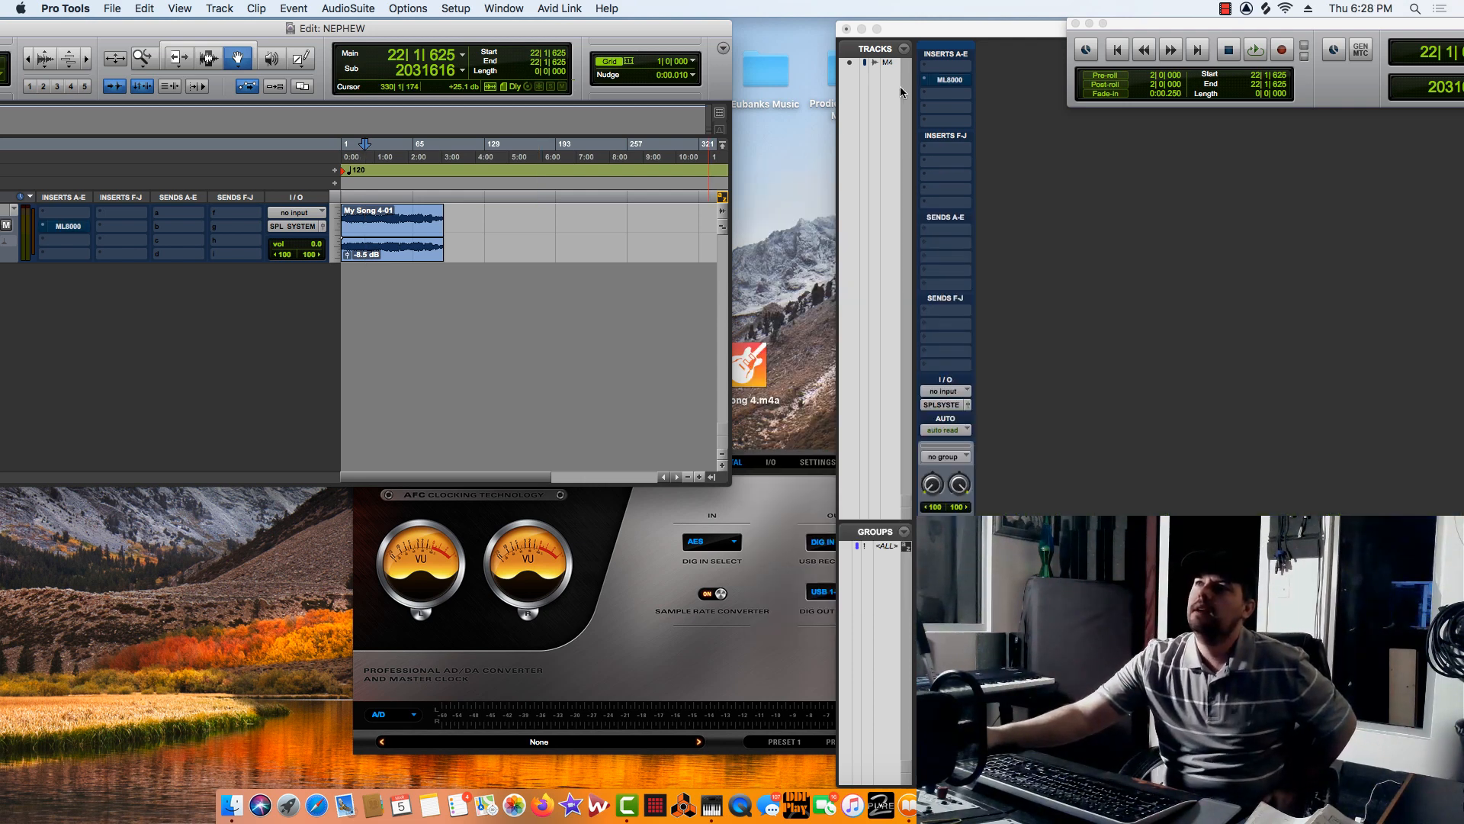
Replace the ML8000 in the track's second insert slot with the stereo AR TG Mastering plug-in.
left_click(928, 81)
mouse_move(945, 81)
mouse_move(1098, 97)
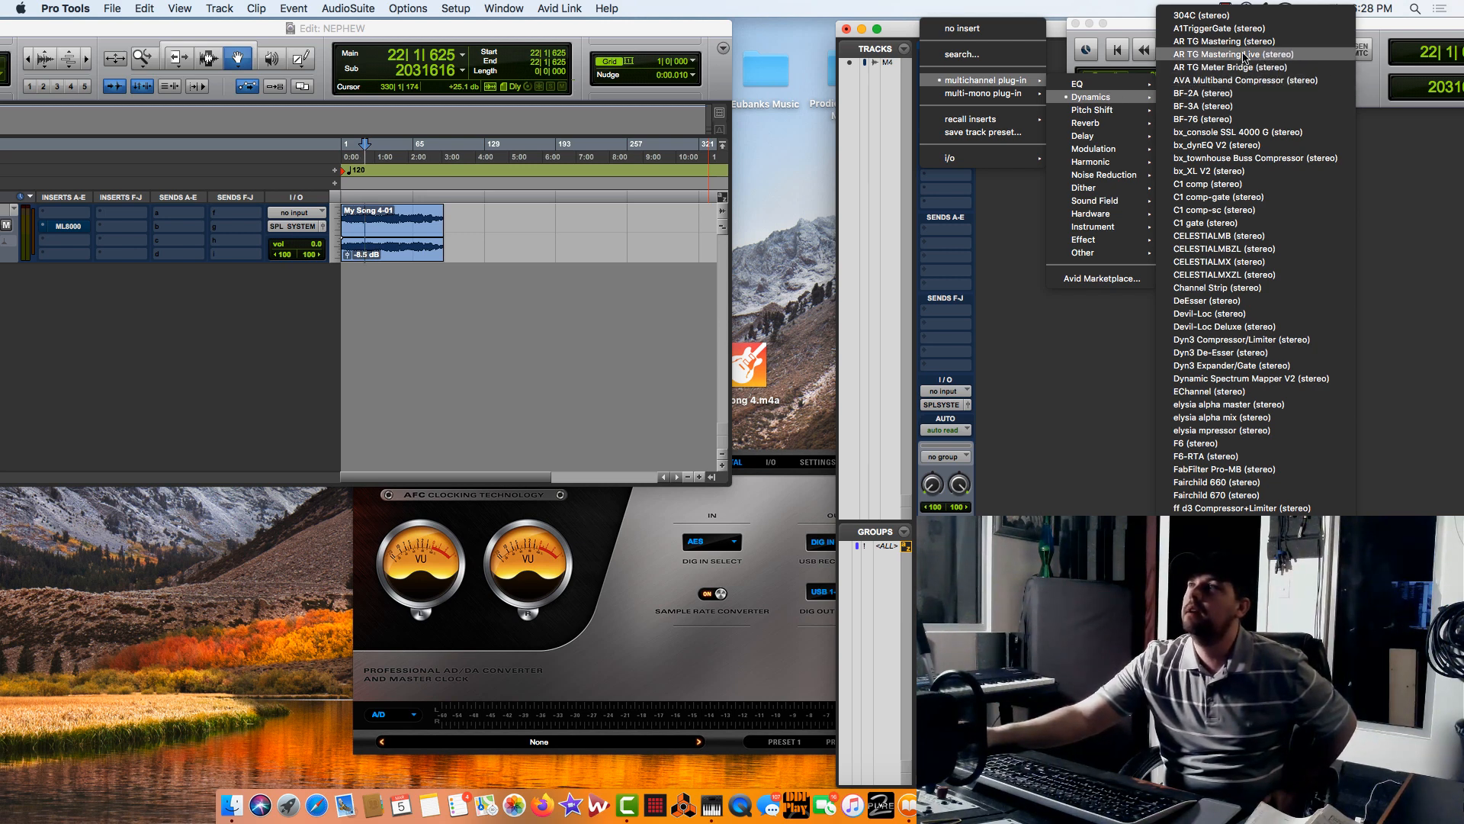
left_click(1234, 42)
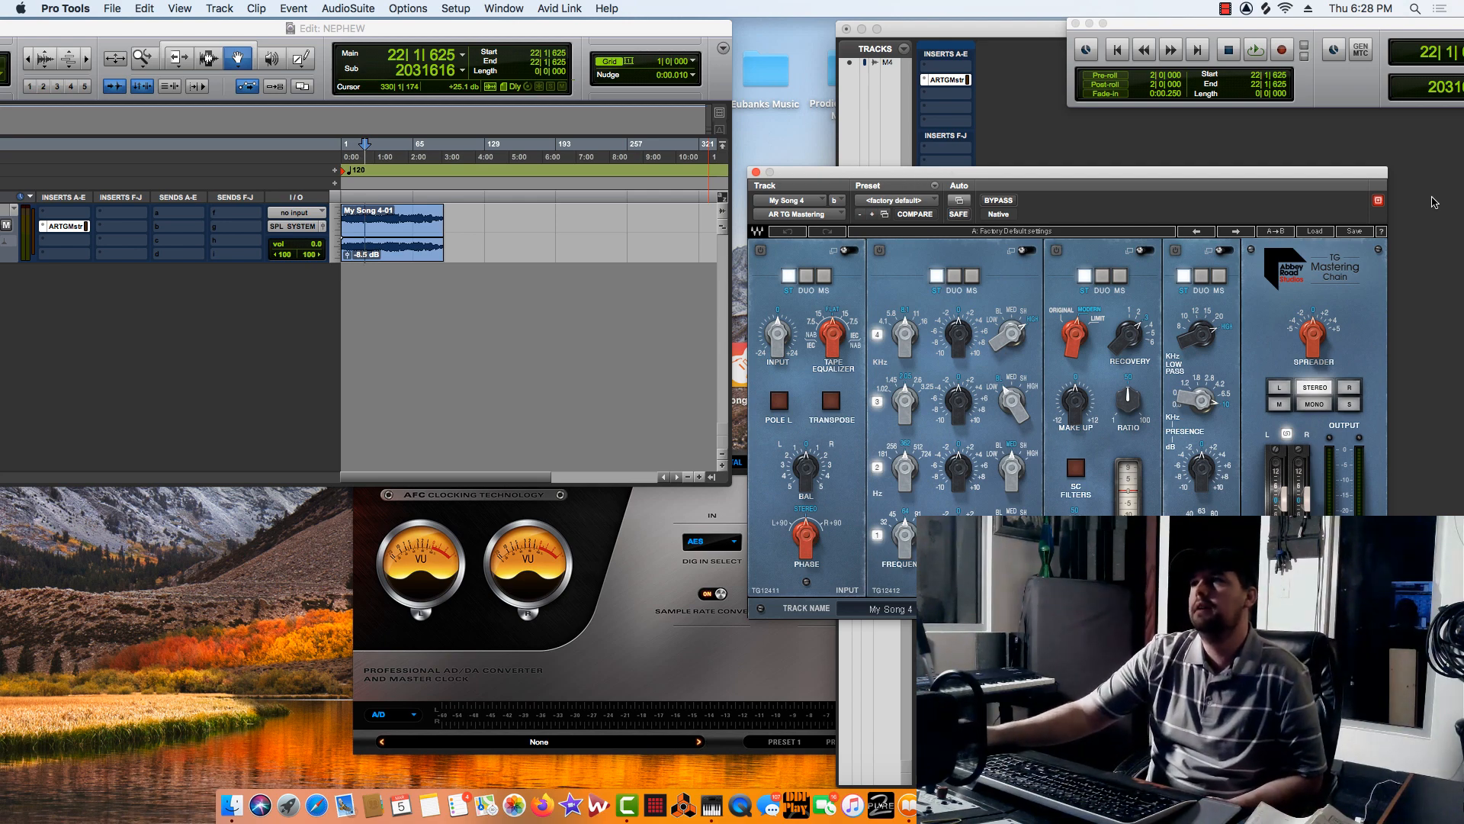
Load the HiFi Vibe preset in AR TG Mastering and compare it with bypass while the song plays.
left_click(1308, 233)
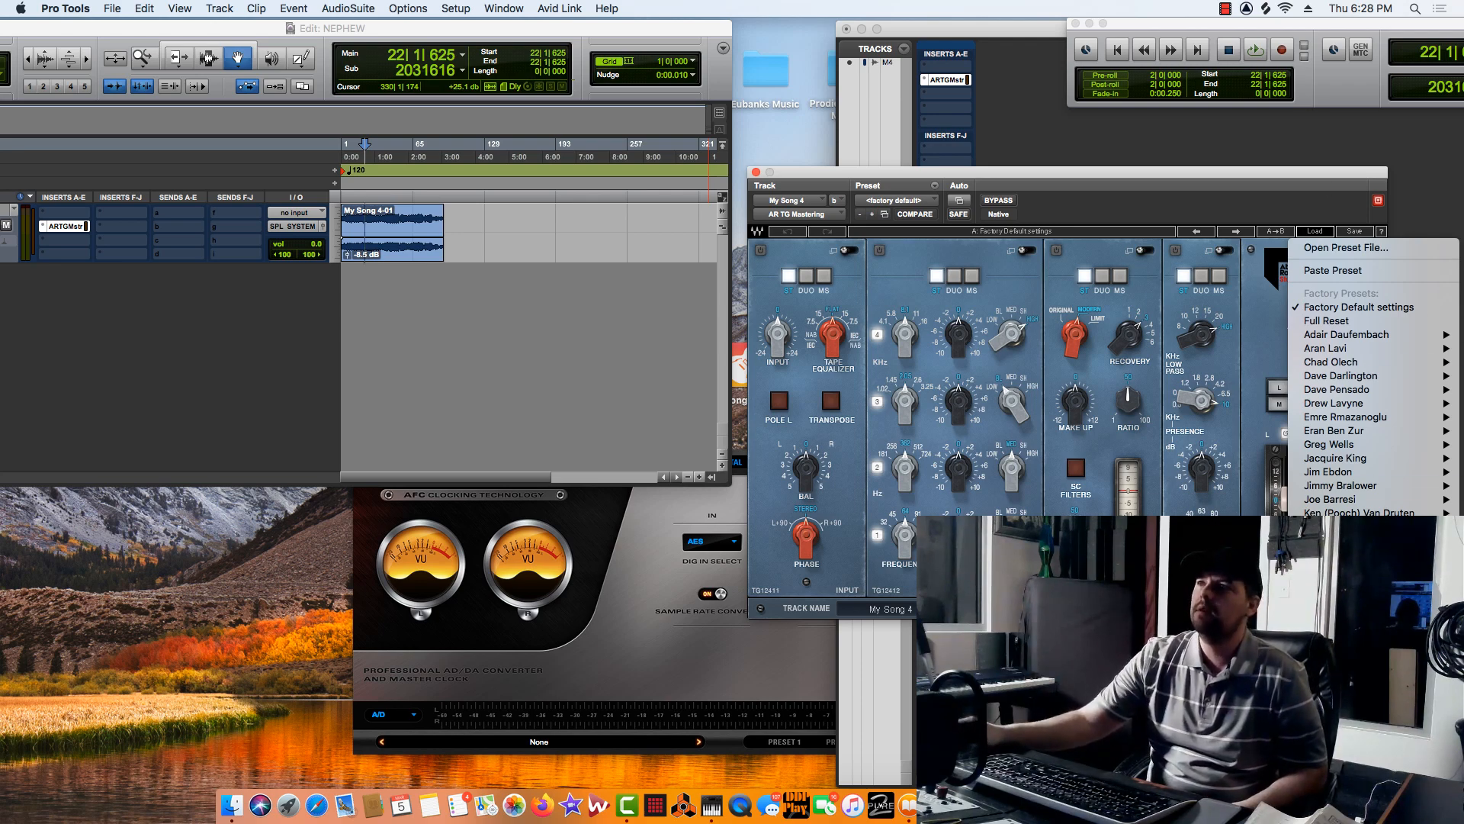
left_click(1220, 649)
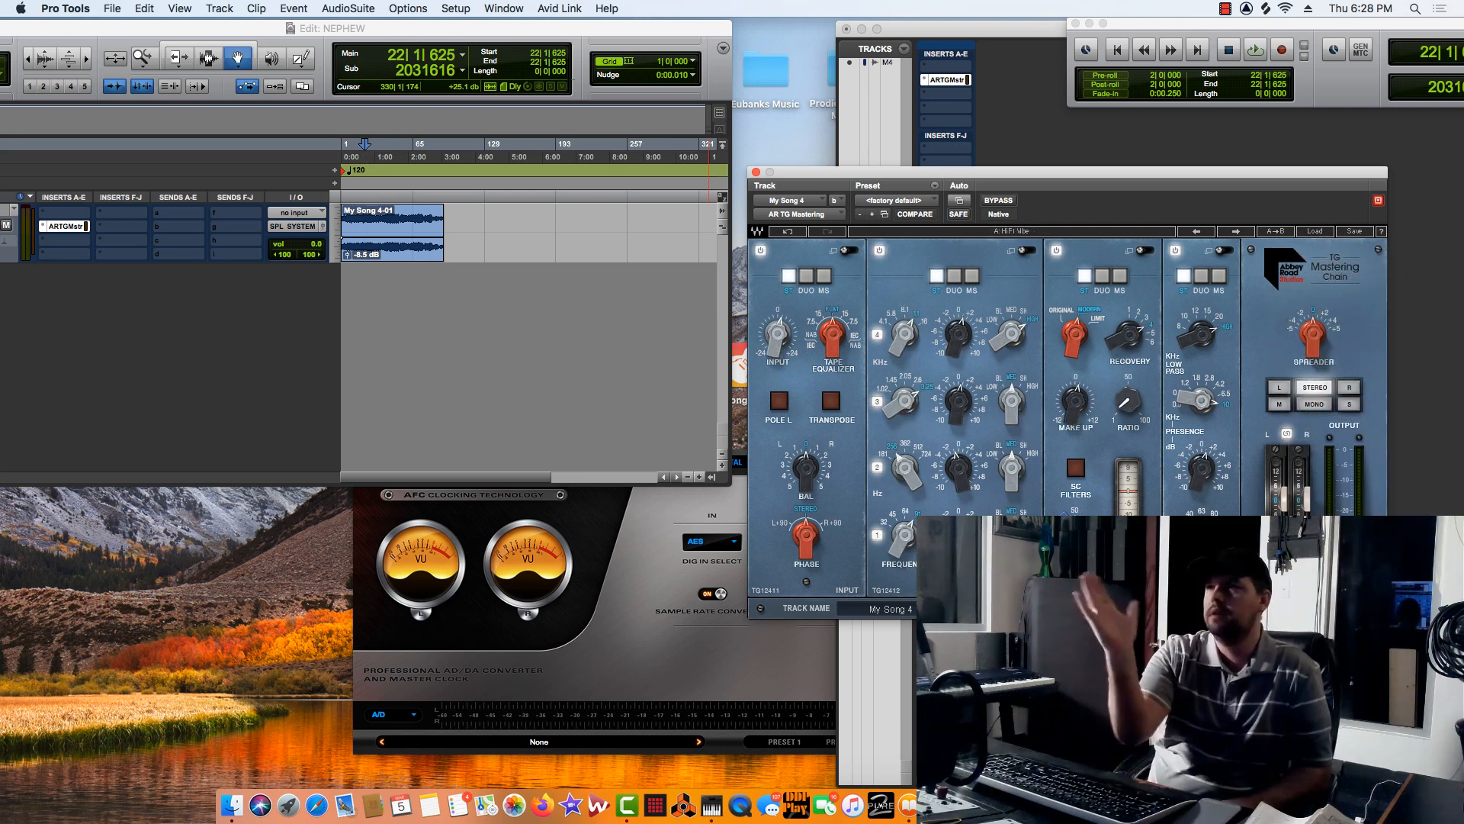
key("space")
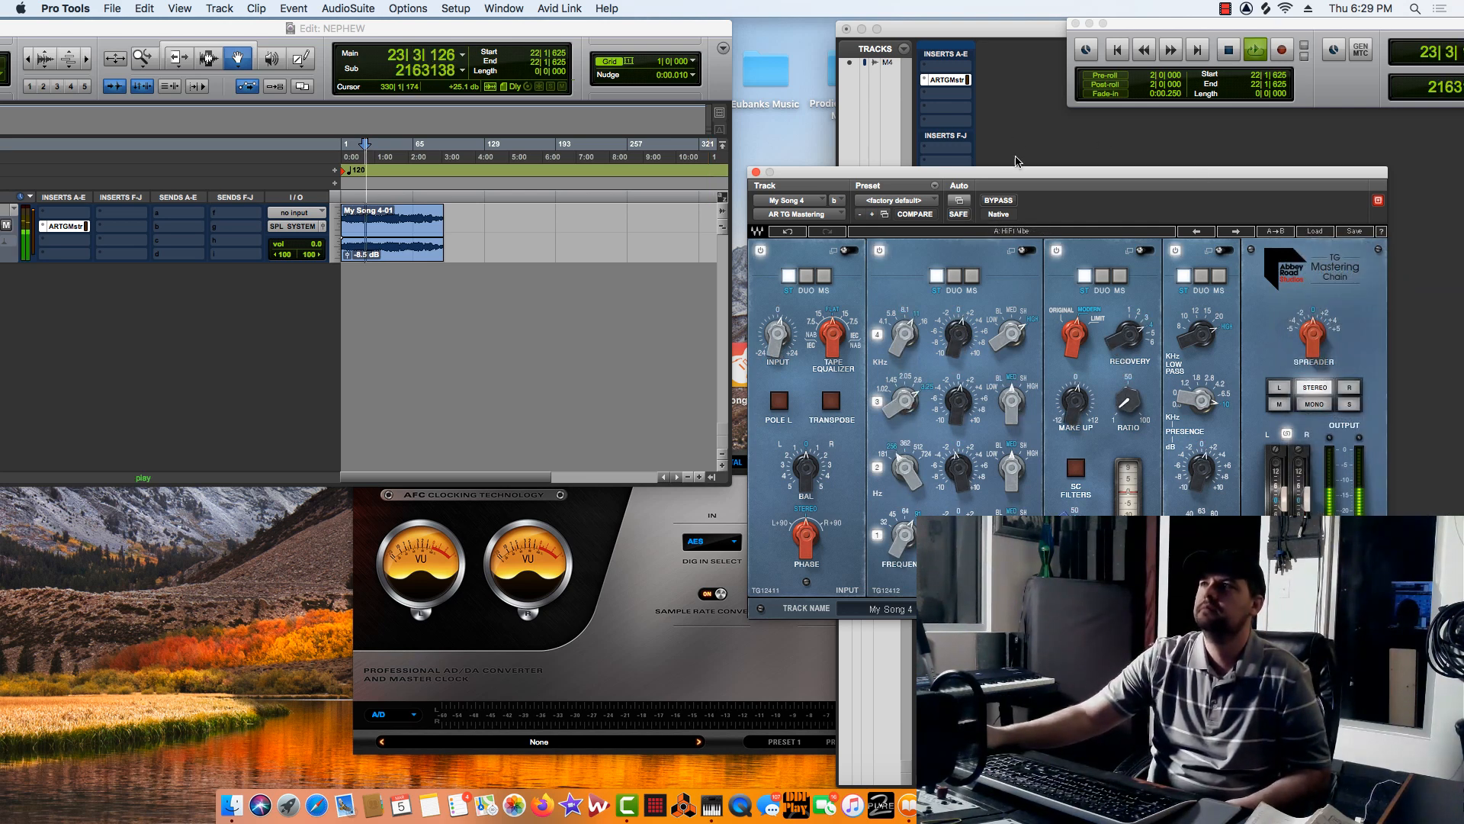
left_click(998, 201)
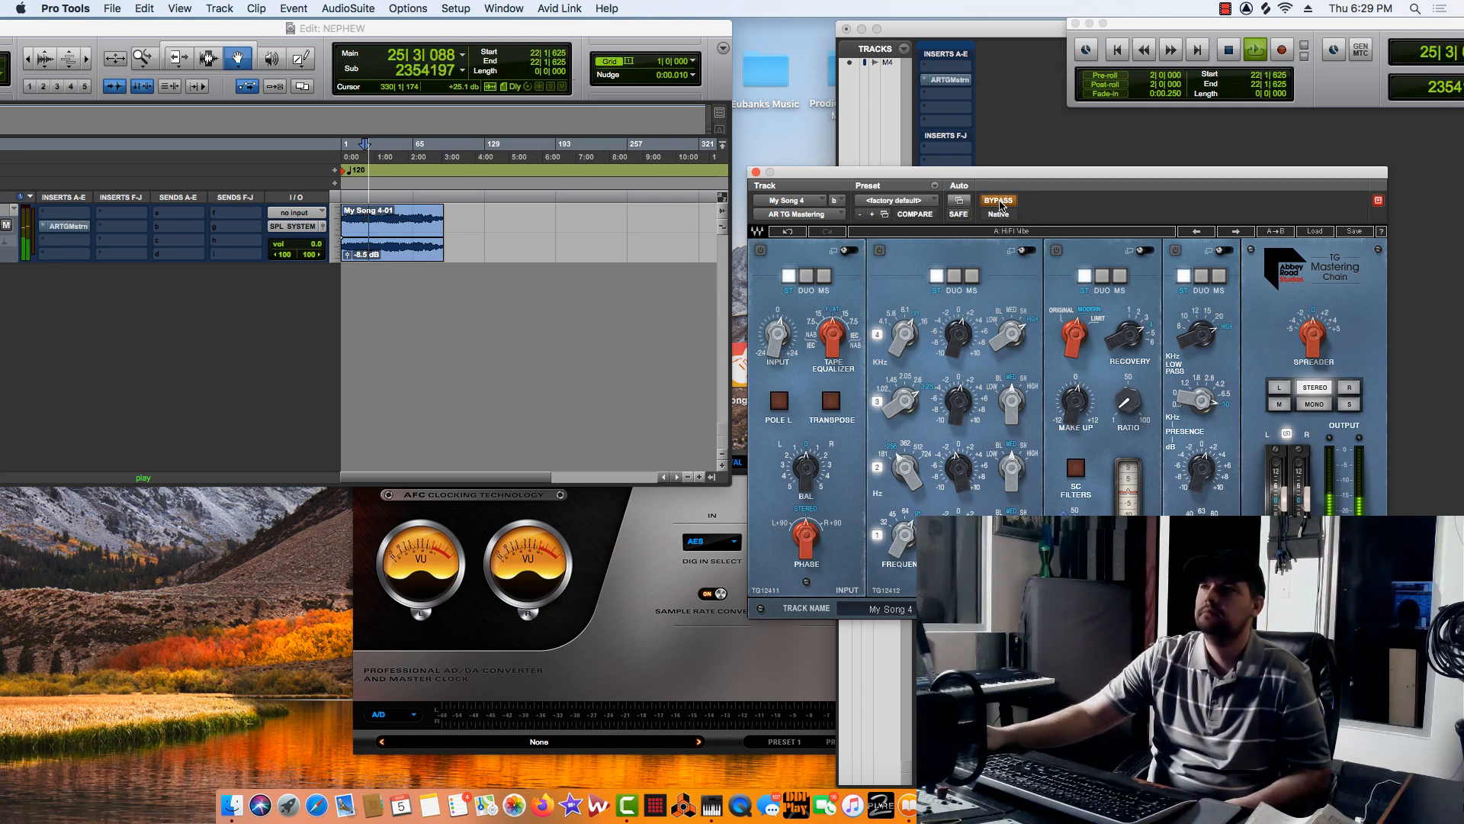
left_click(998, 200)
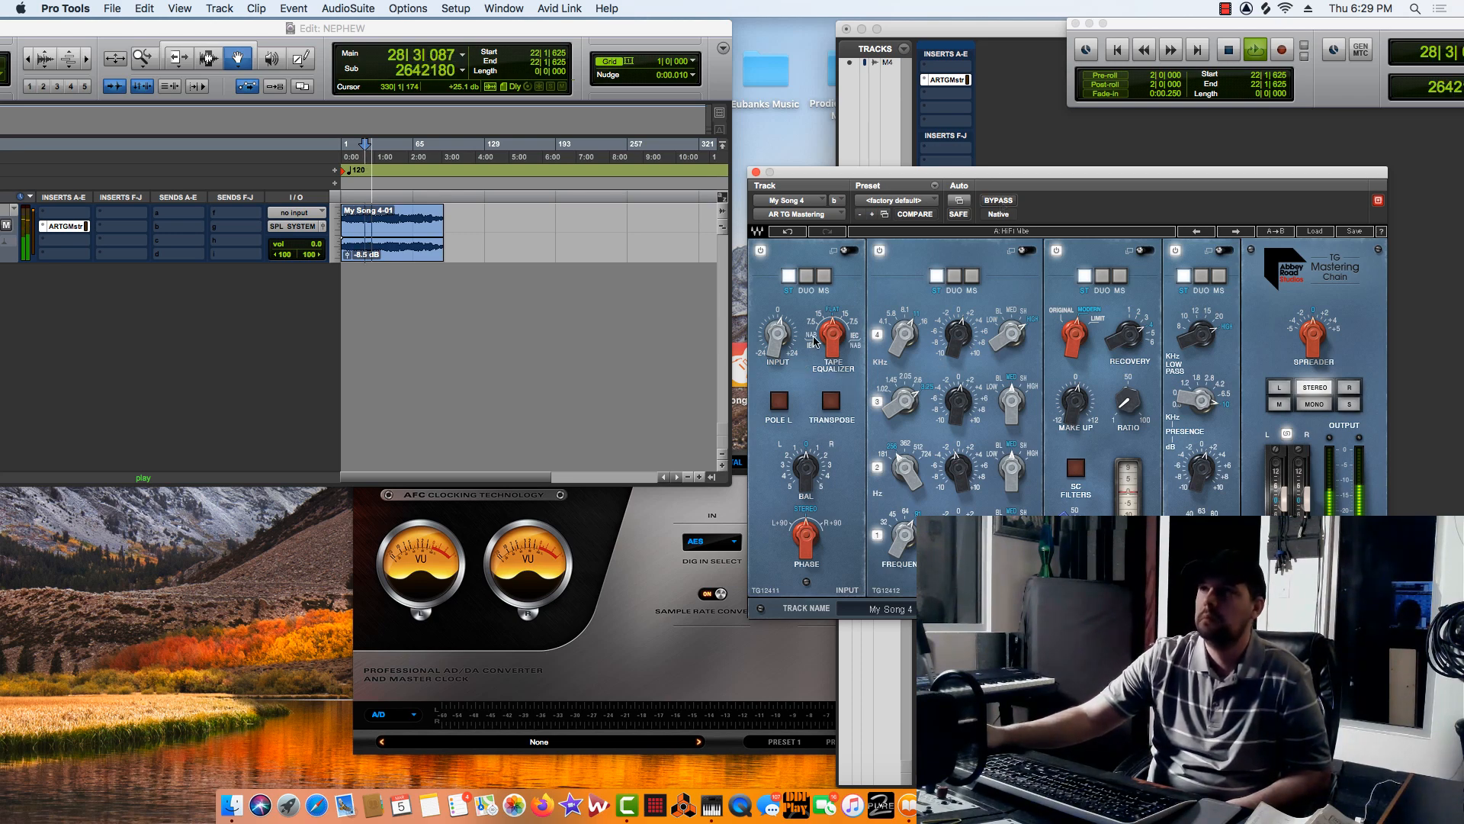
Slightly raise the AR TG Mastering input level, compare it with bypass, and stop playback.
left_click_drag(780, 340, 781, 331)
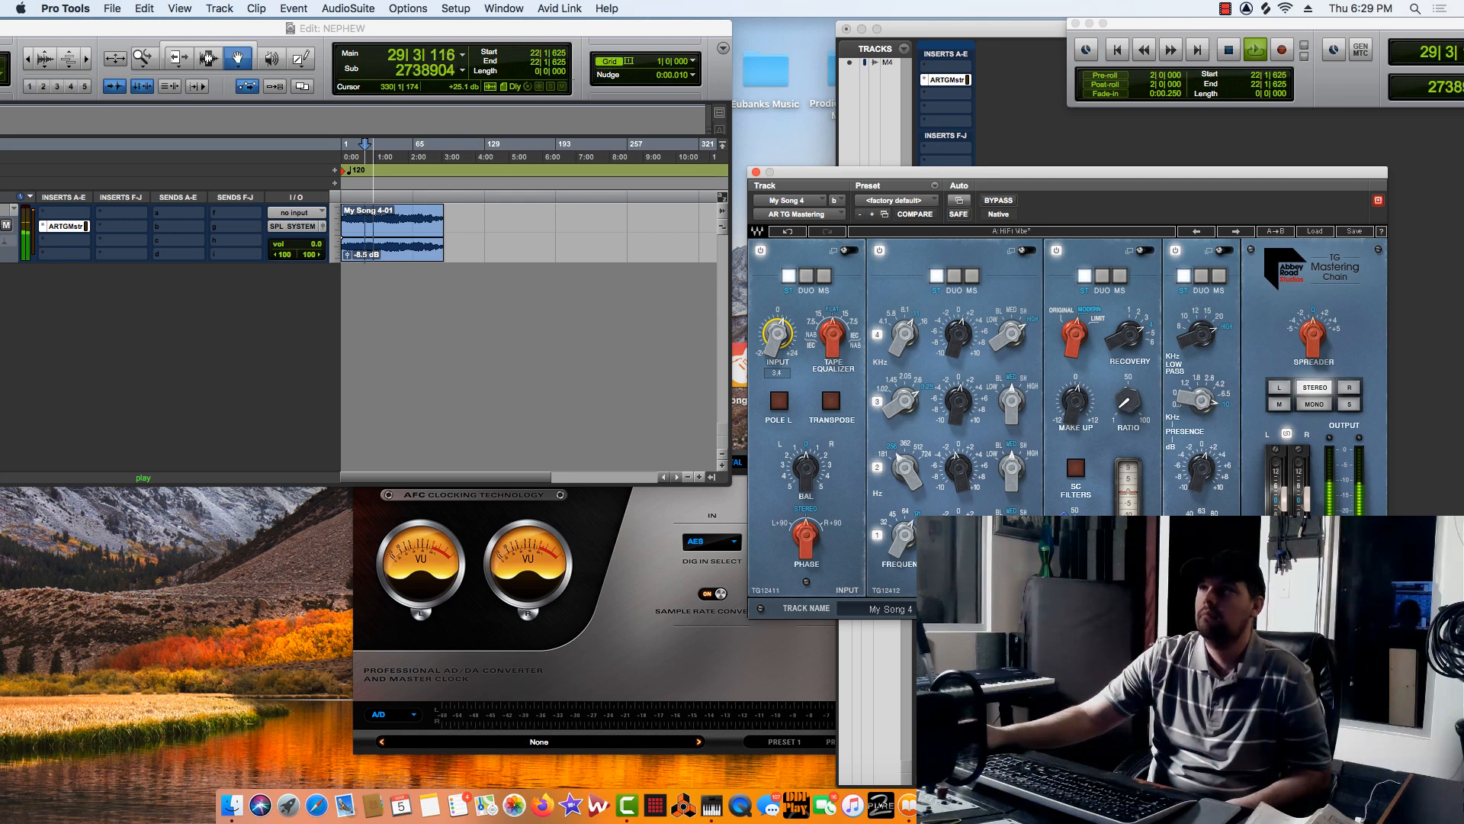
left_click(999, 200)
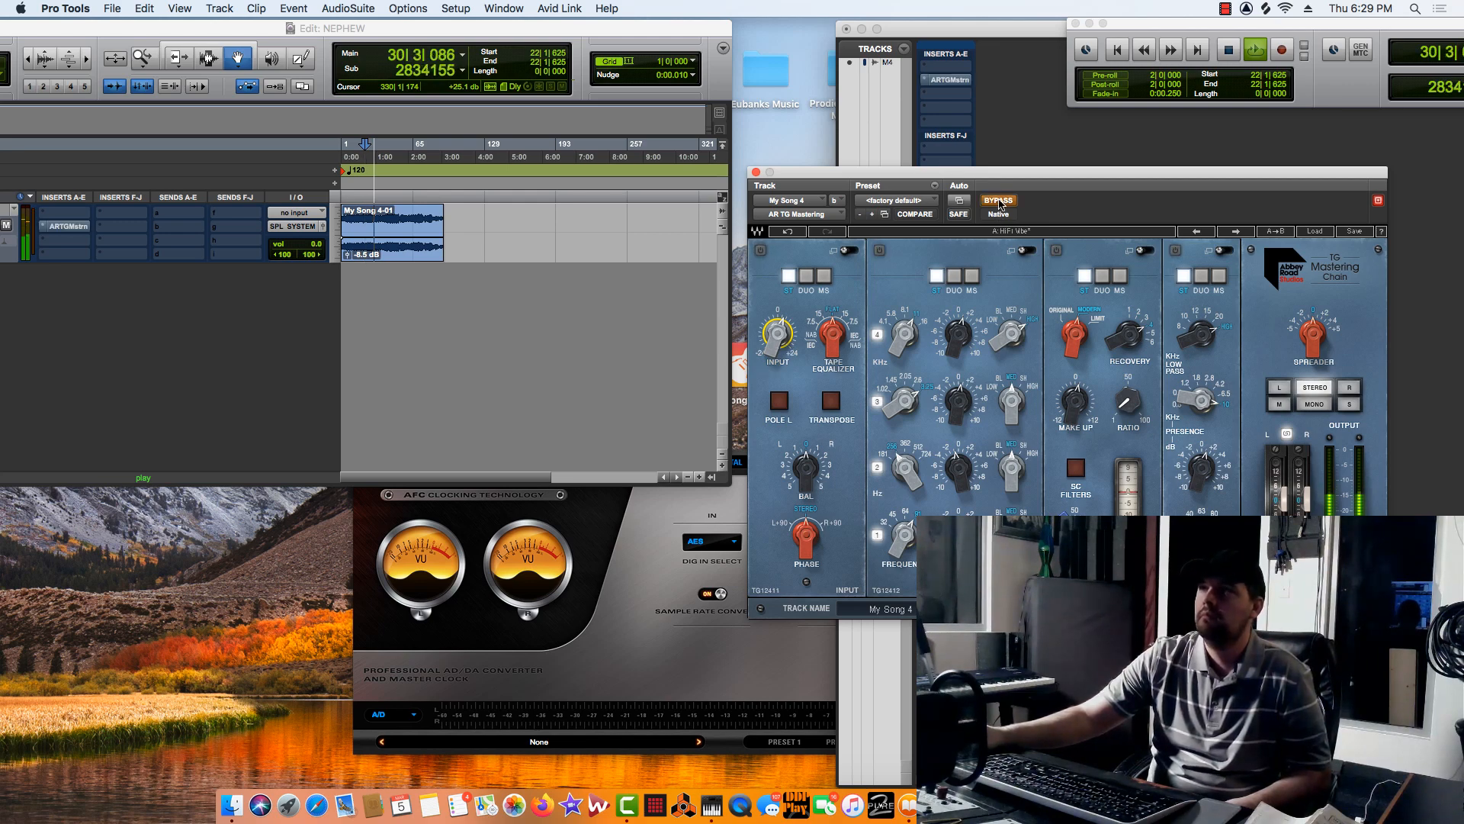
left_click(999, 201)
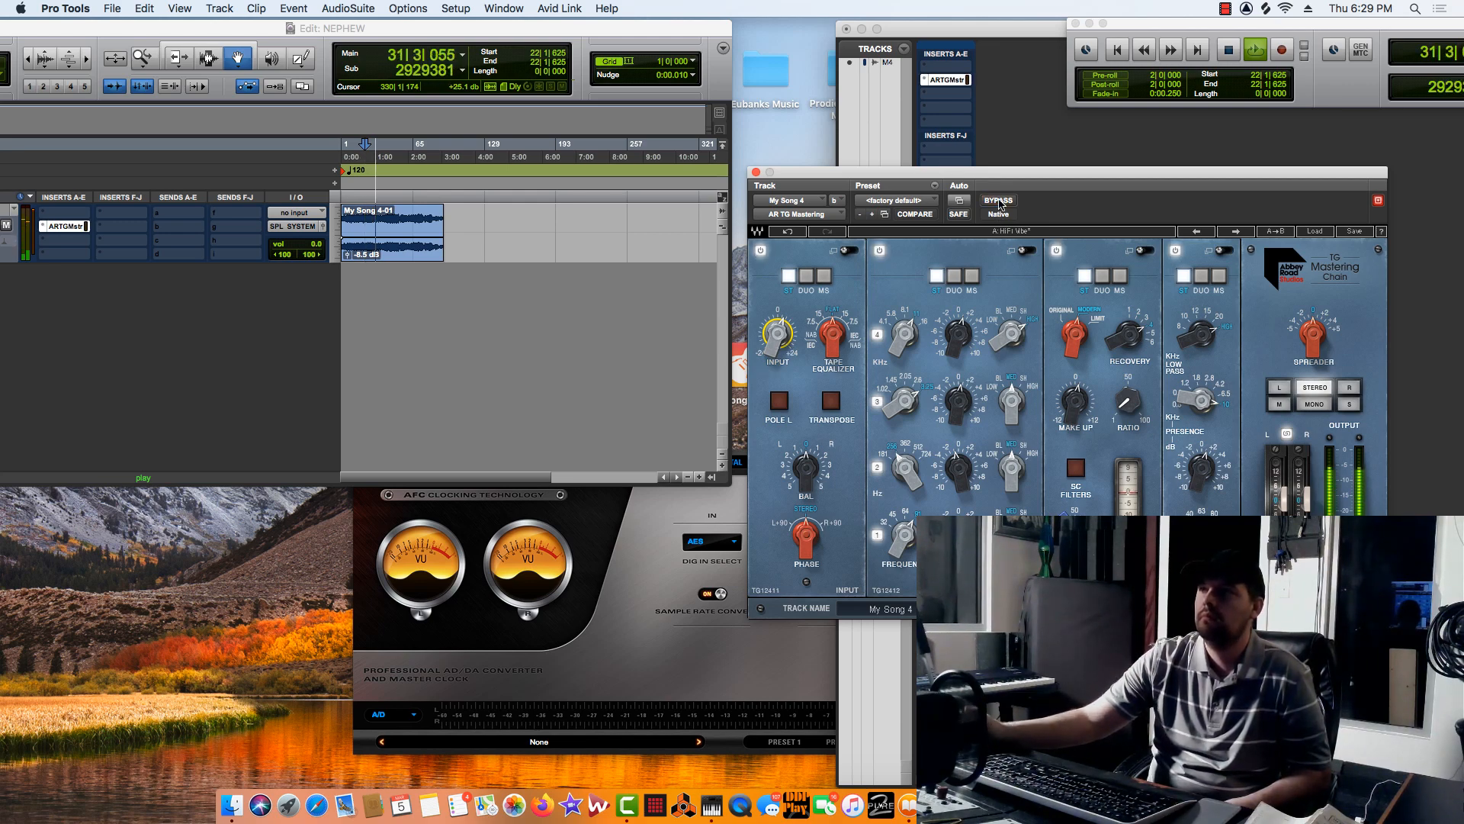
key("space")
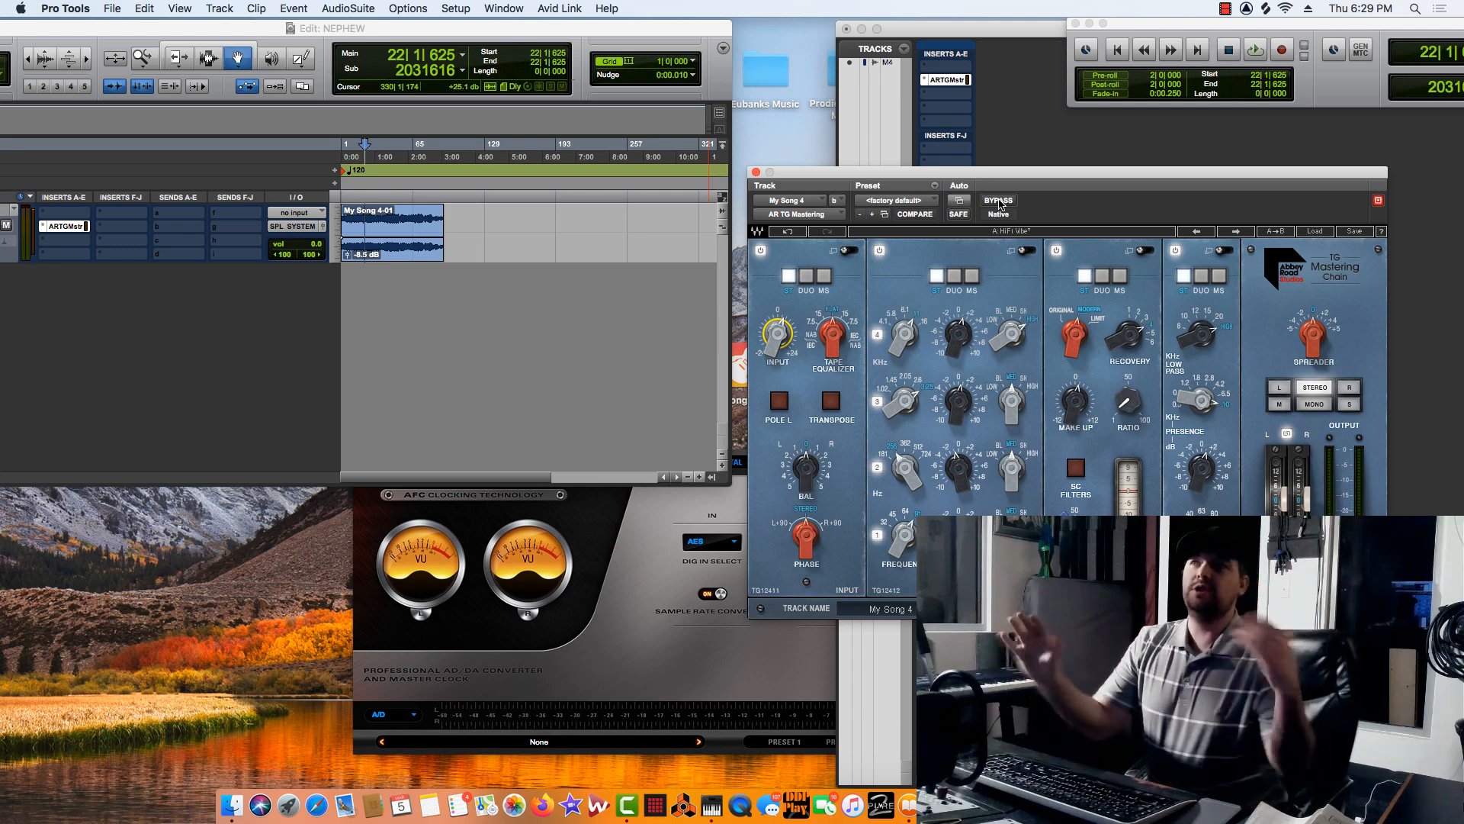
Insert the stereo RCompressor dynamics plug-in in the My Song 4 track's third insert slot, below AR TG Mastering.
left_click(925, 98)
mouse_move(984, 94)
mouse_move(1098, 111)
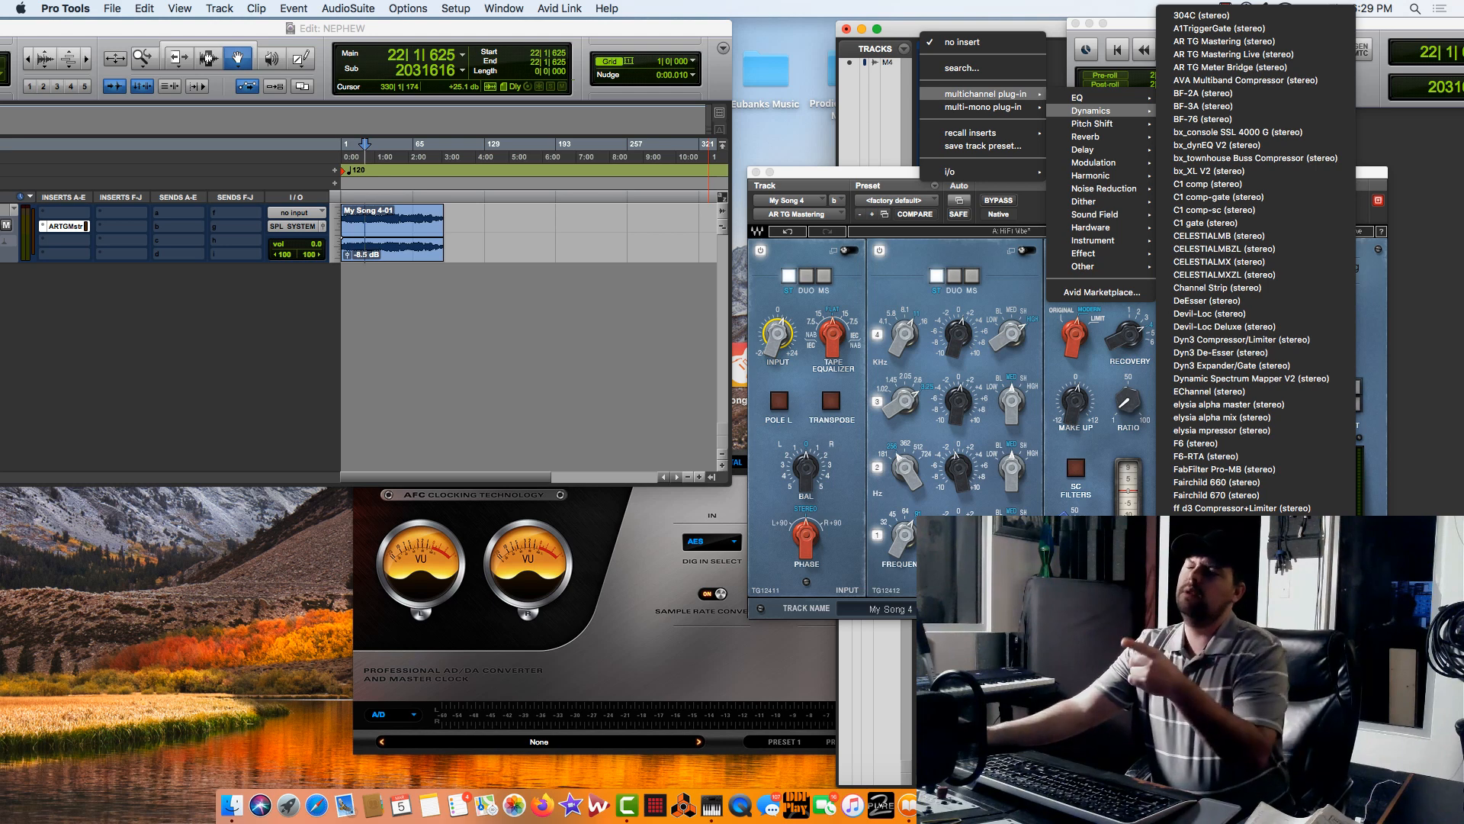
scroll(1255, 579, "down", 4)
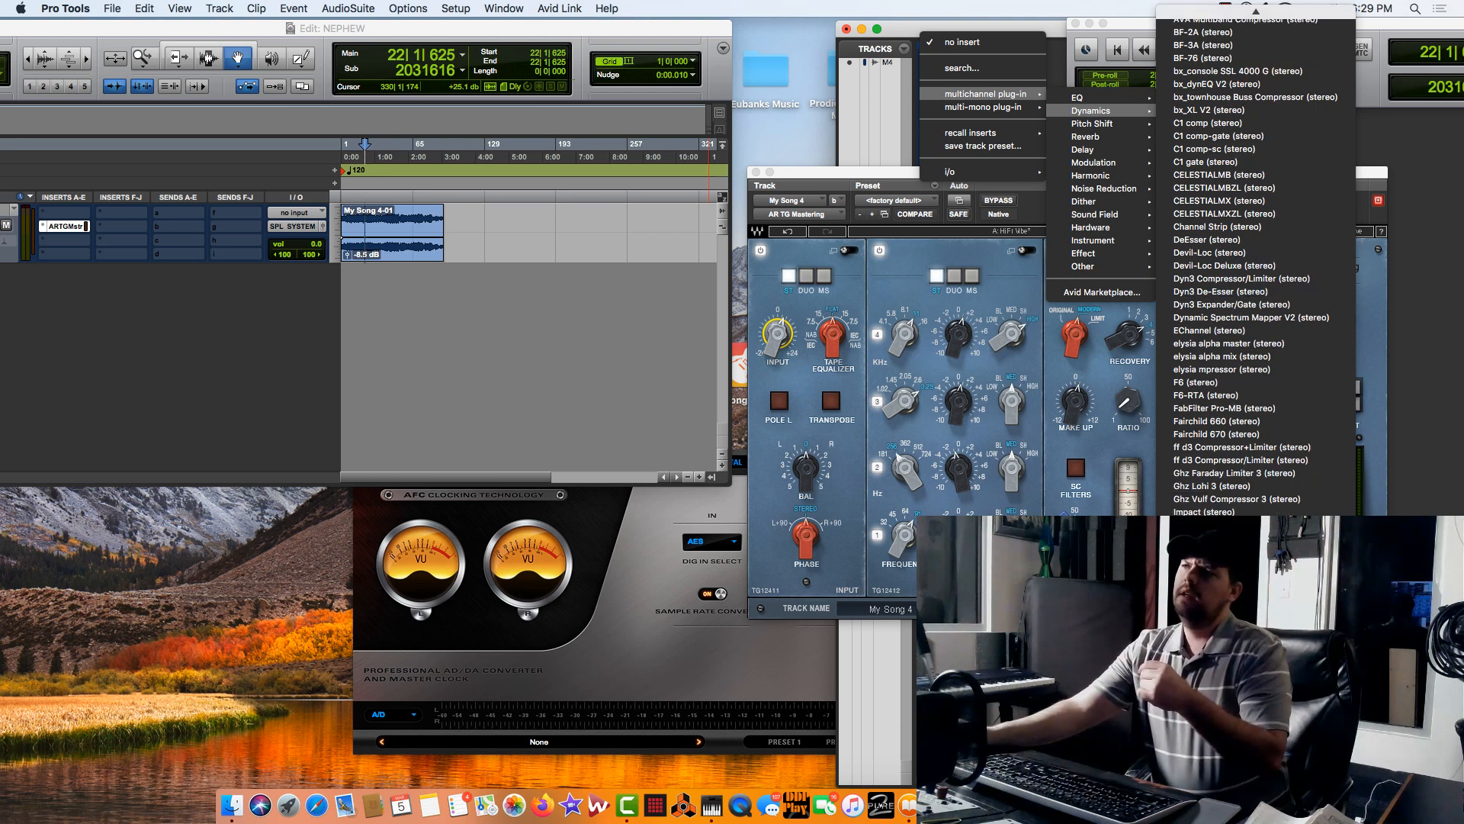
scroll(1255, 305, "down", 4)
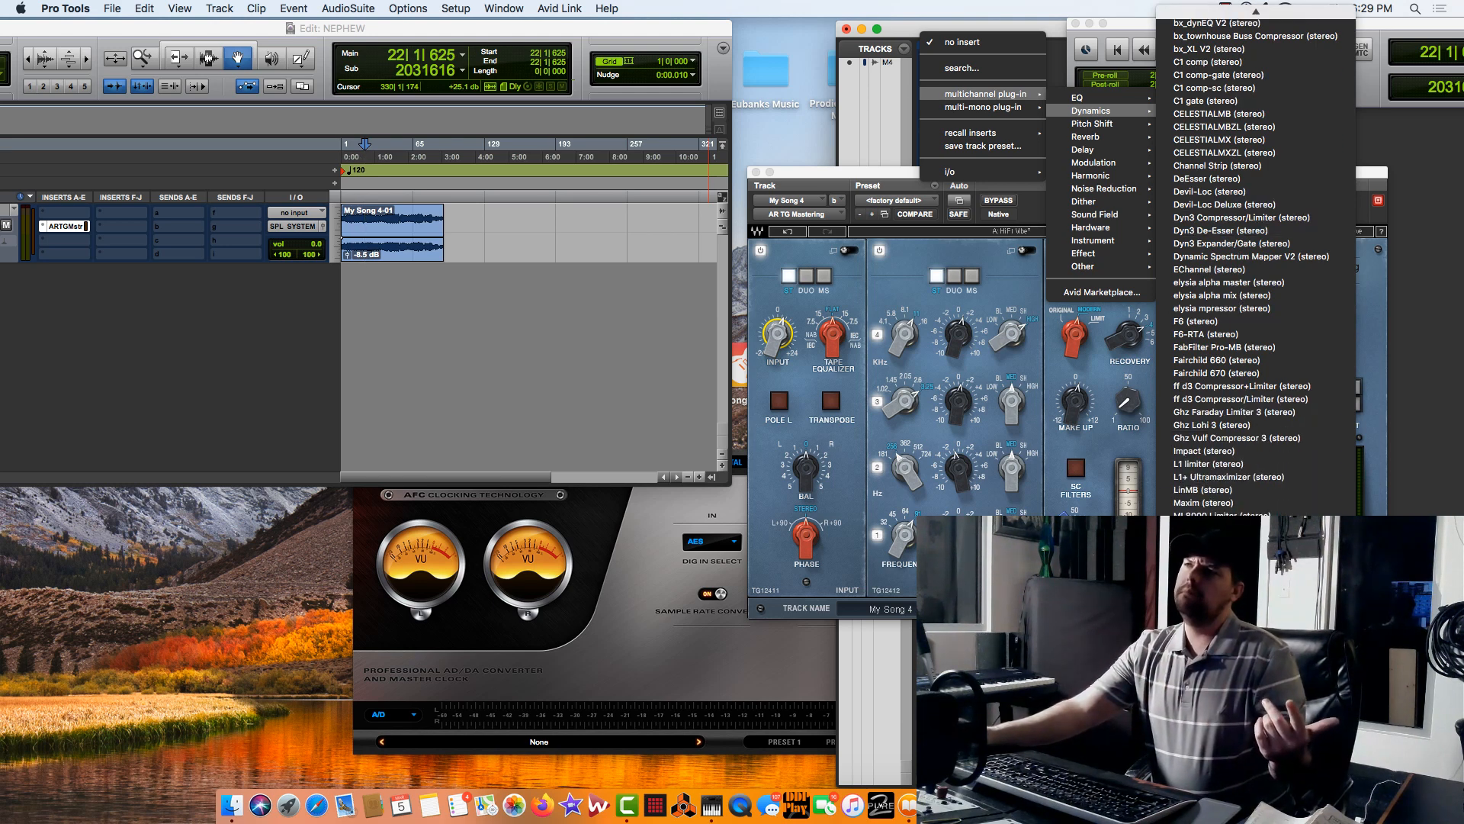
left_click(1220, 709)
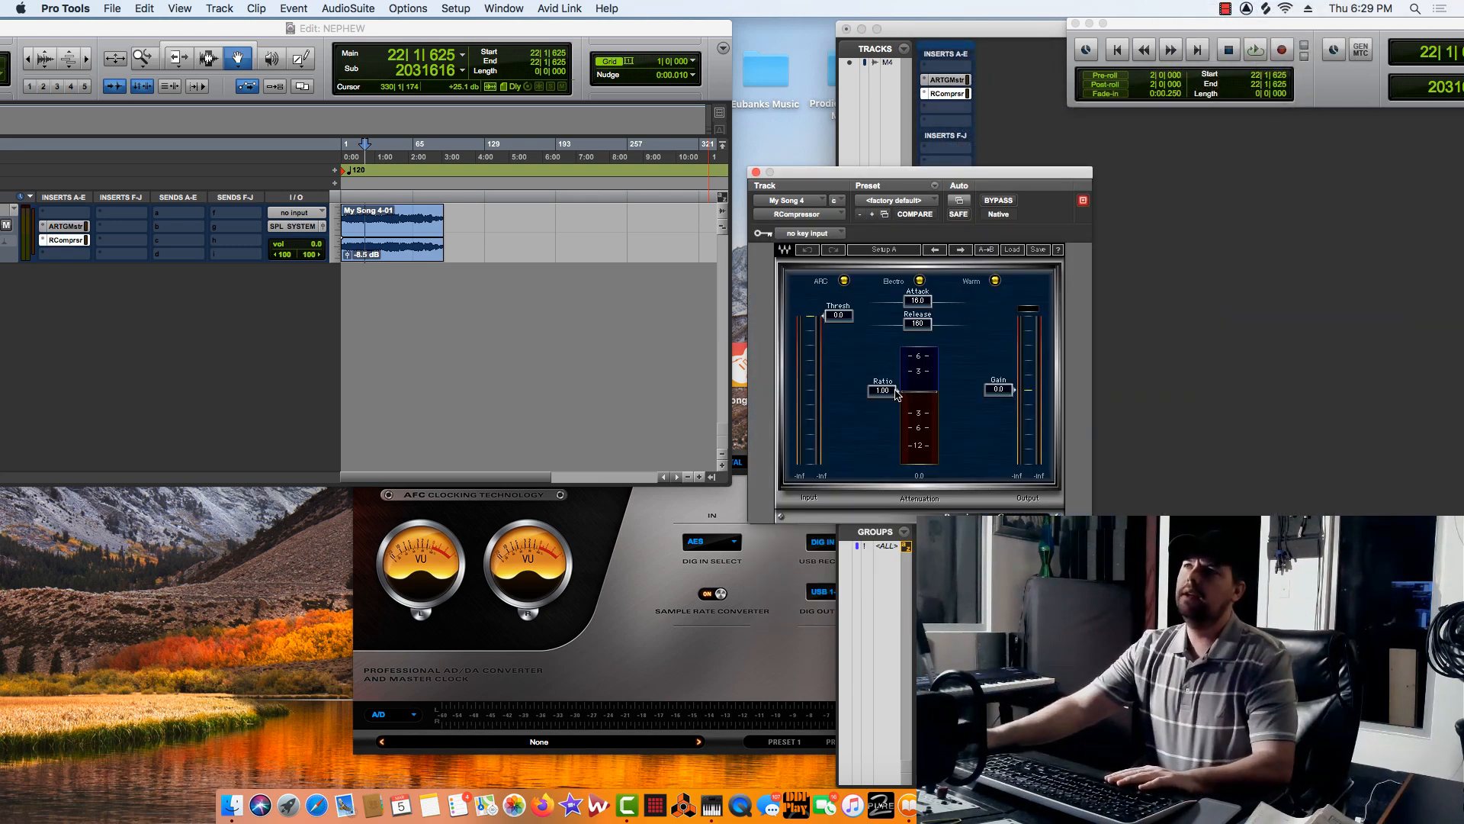
Set the RCompressor's ratio to 1.44, gain to 6.5, threshold to -4.0 and attack to 2.43 while playing the song.
left_click_drag(896, 393, 896, 400)
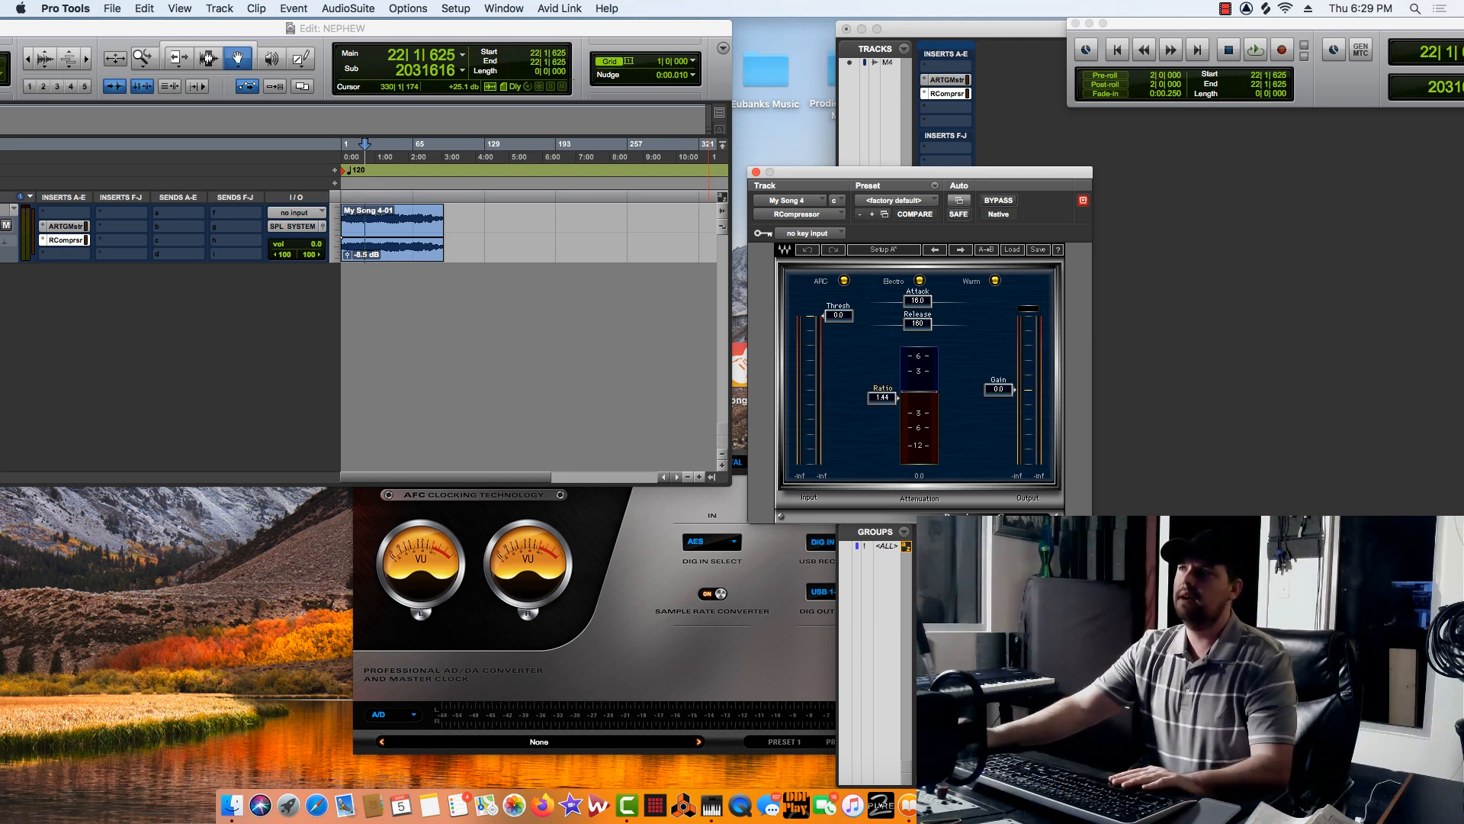
key("space")
left_click_drag(998, 389, 998, 372)
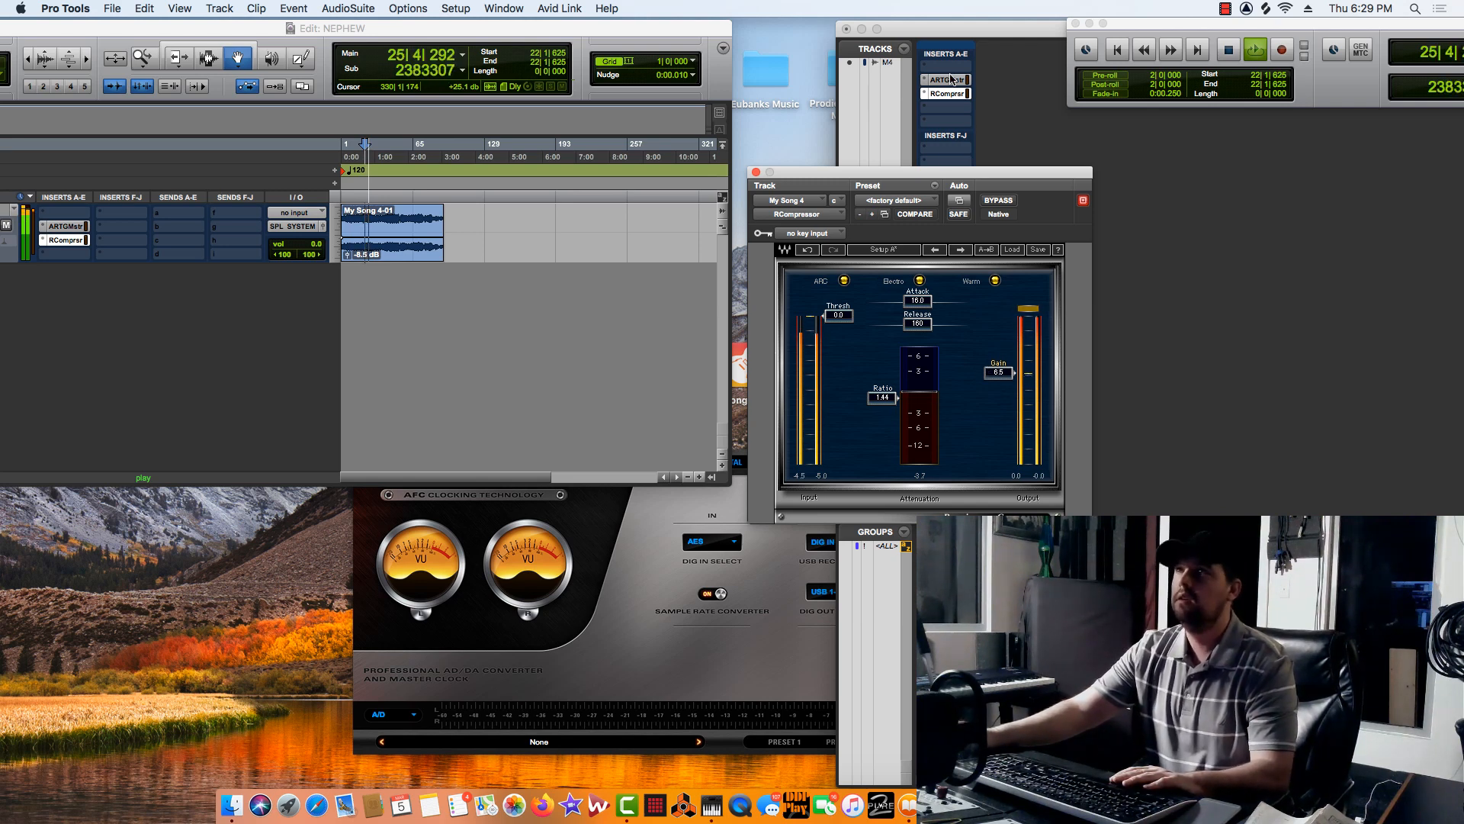
left_click_drag(839, 315, 839, 324)
left_click_drag(925, 300, 901, 298)
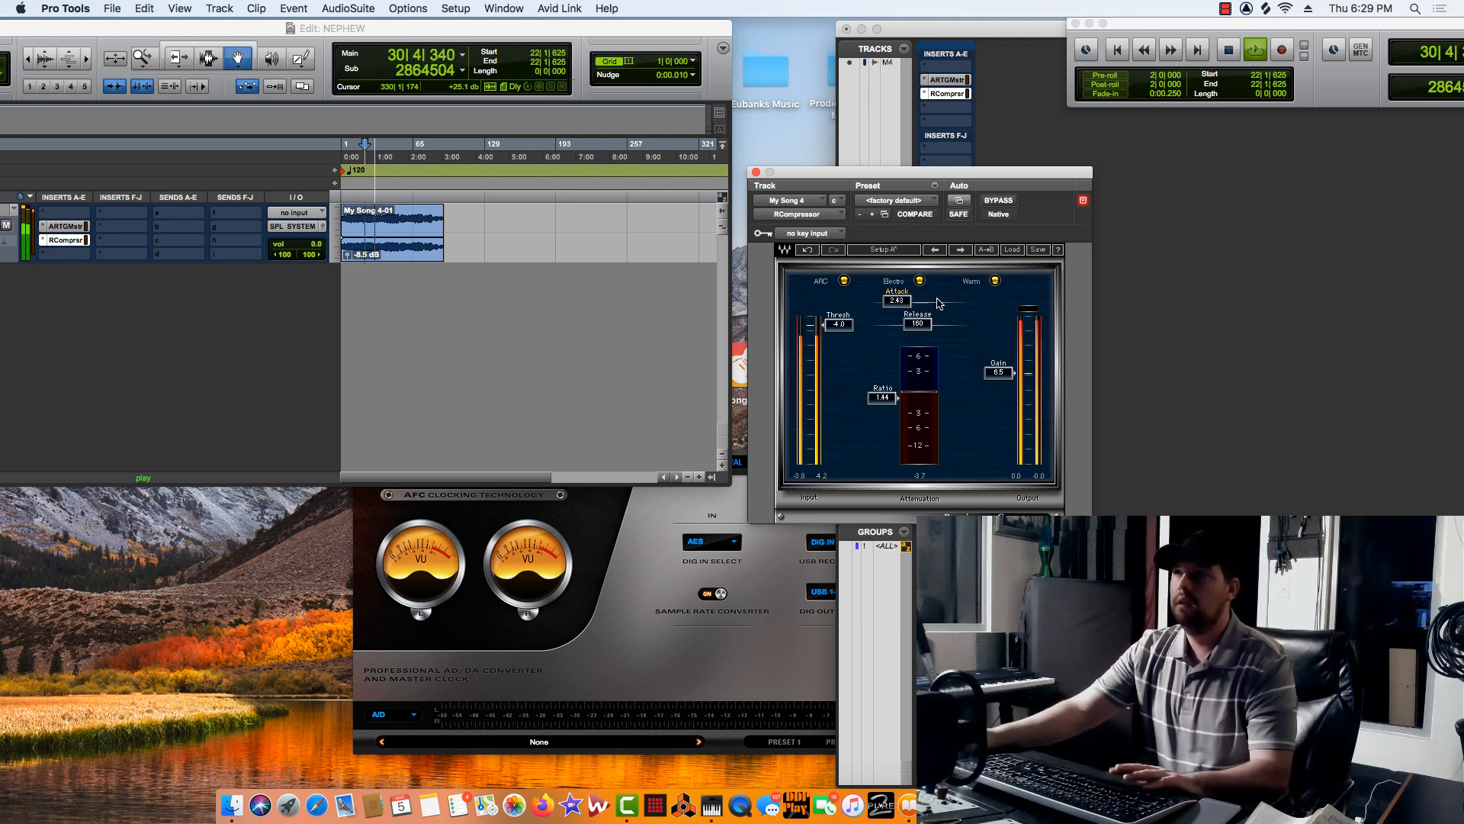
Bypass the RCompressor, stop playback, and bypass AR TG Mastering as well.
left_click(998, 201)
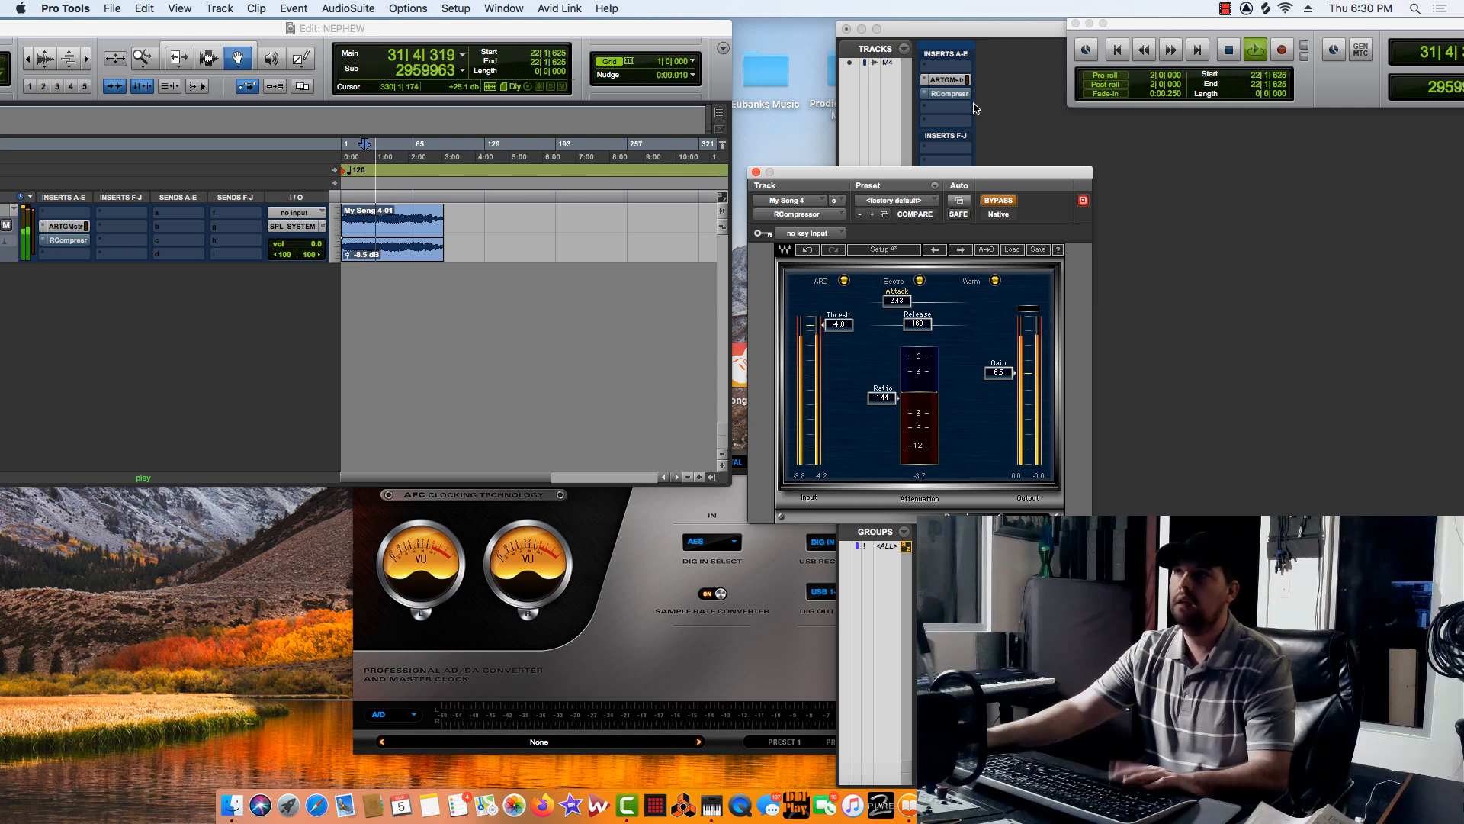
key("space")
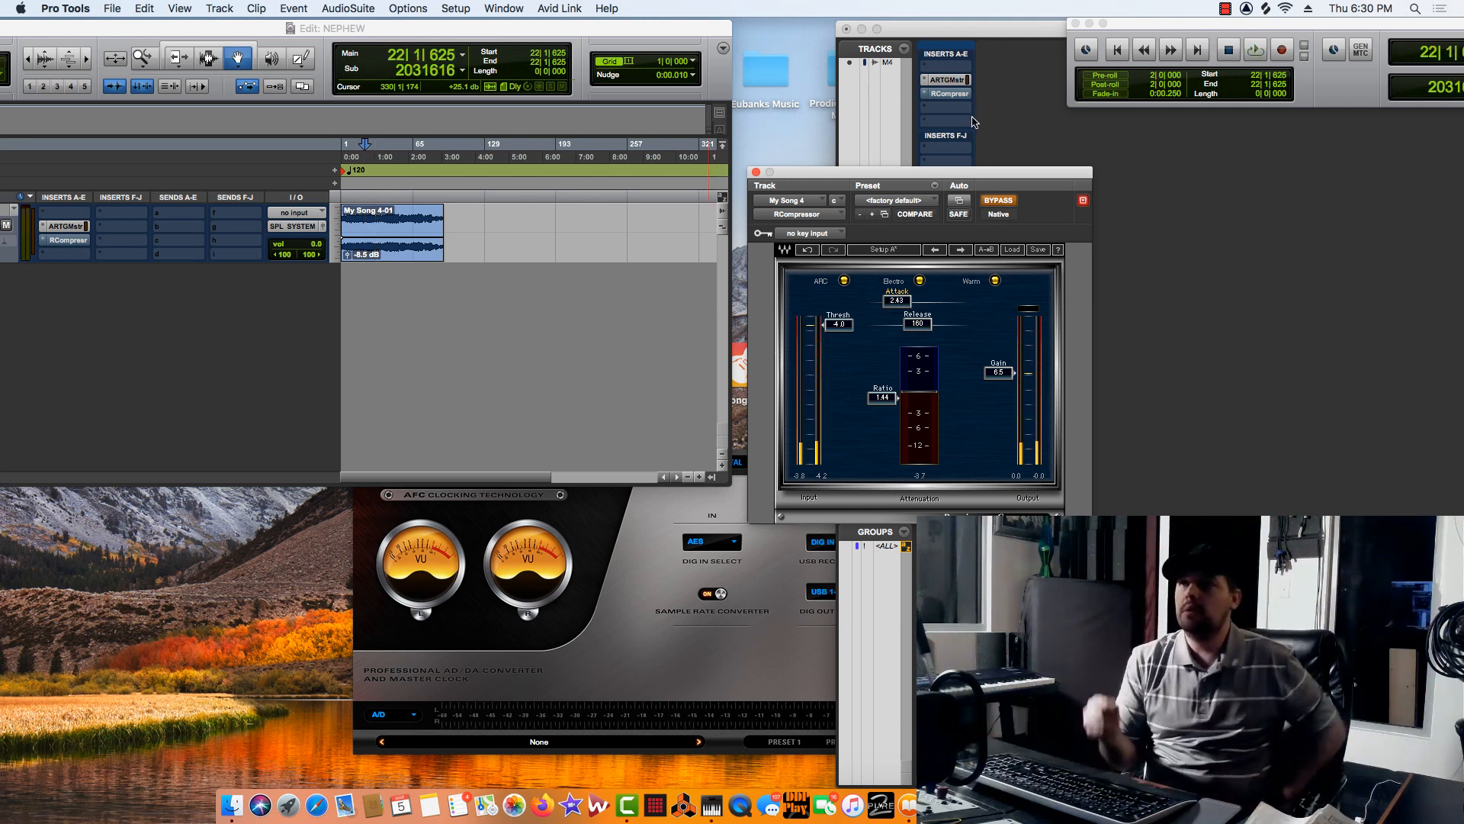
left_click(944, 81)
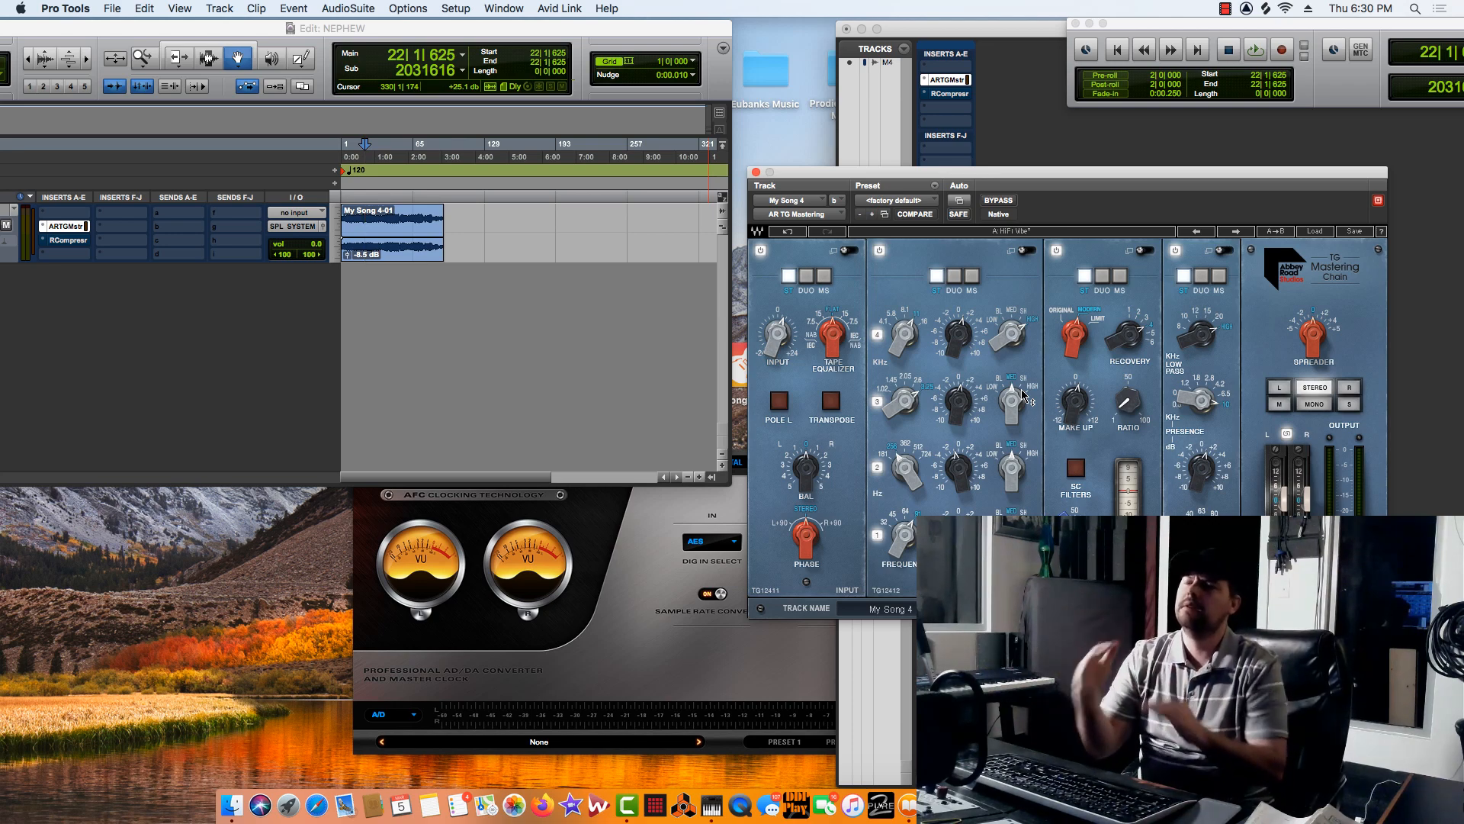
right_click(951, 82)
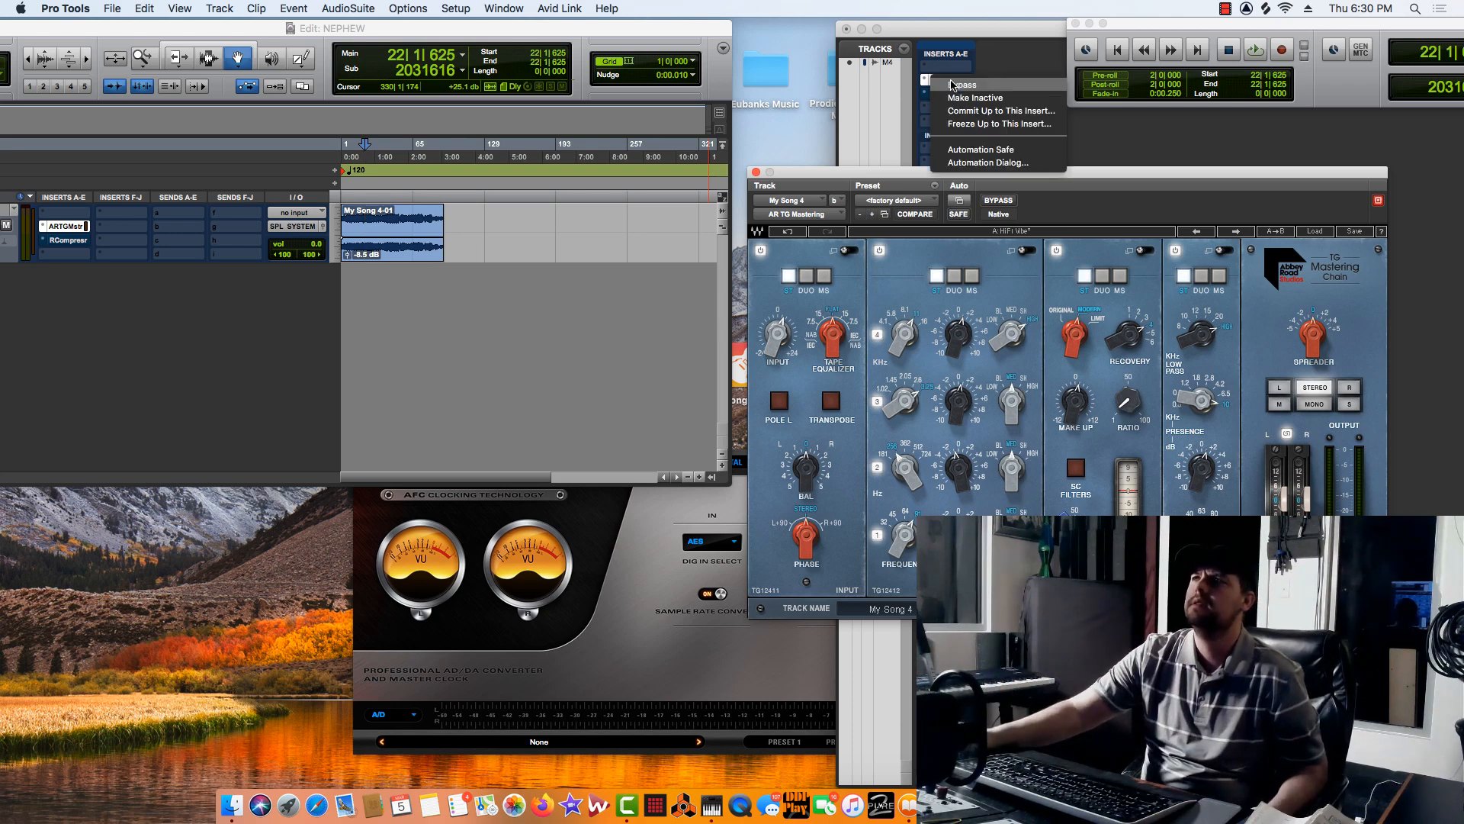
left_click(962, 86)
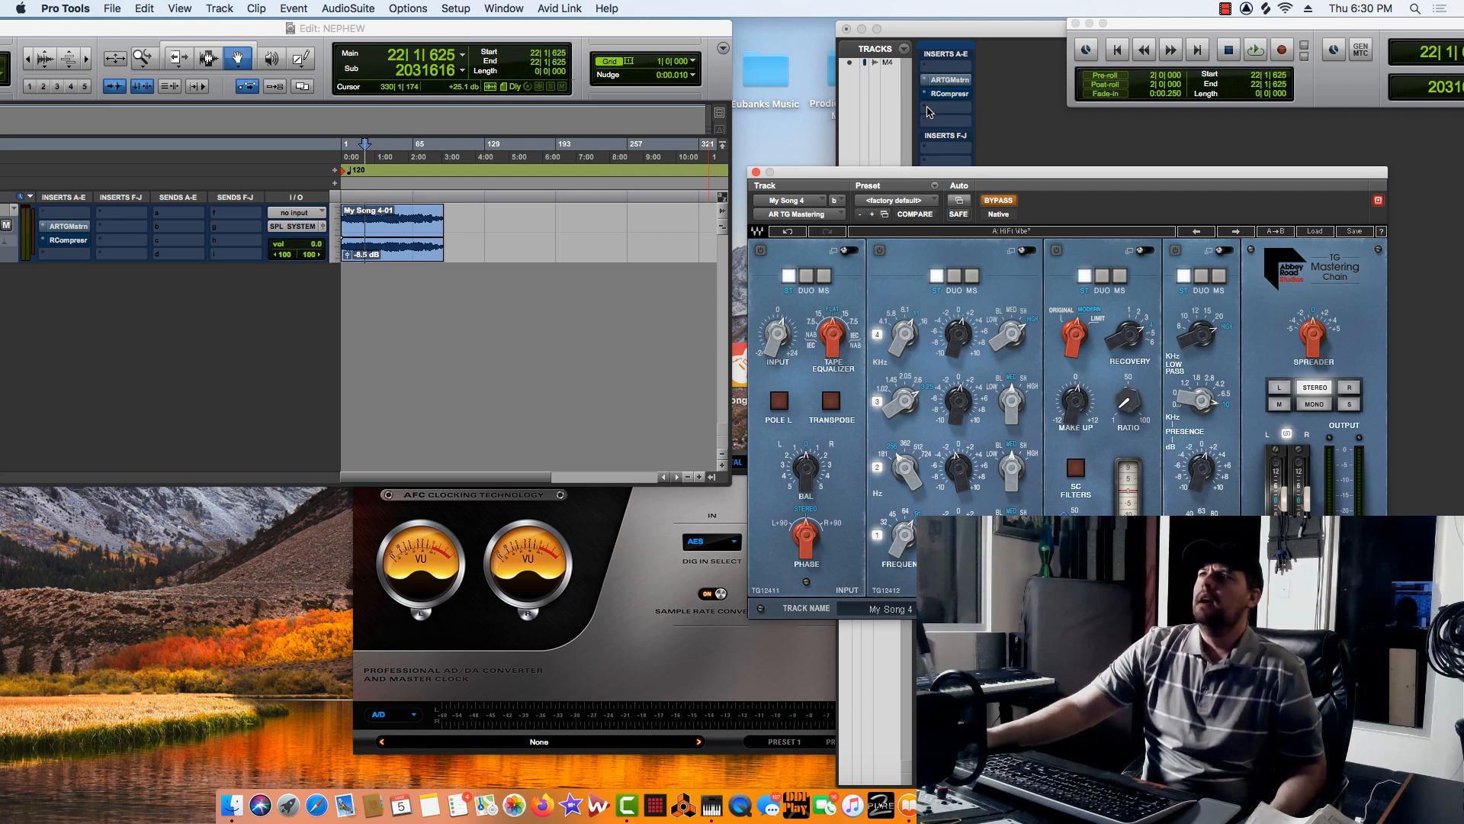
Insert the stereo FabFilter Pro-MB in the track's fourth insert slot, reposition its window, and play the song briefly through it.
left_click(930, 111)
mouse_move(984, 108)
mouse_move(1096, 125)
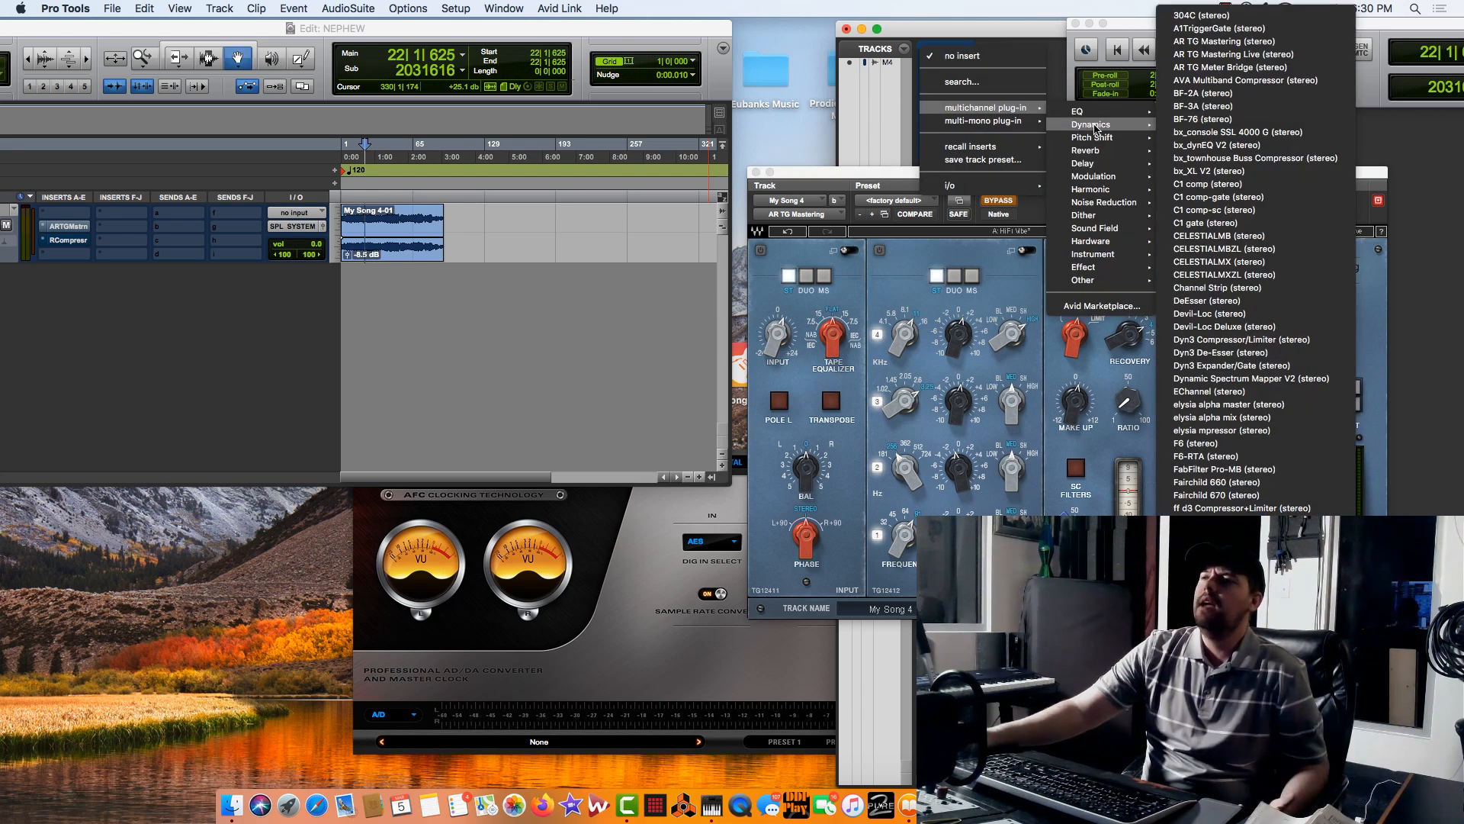
left_click(1203, 469)
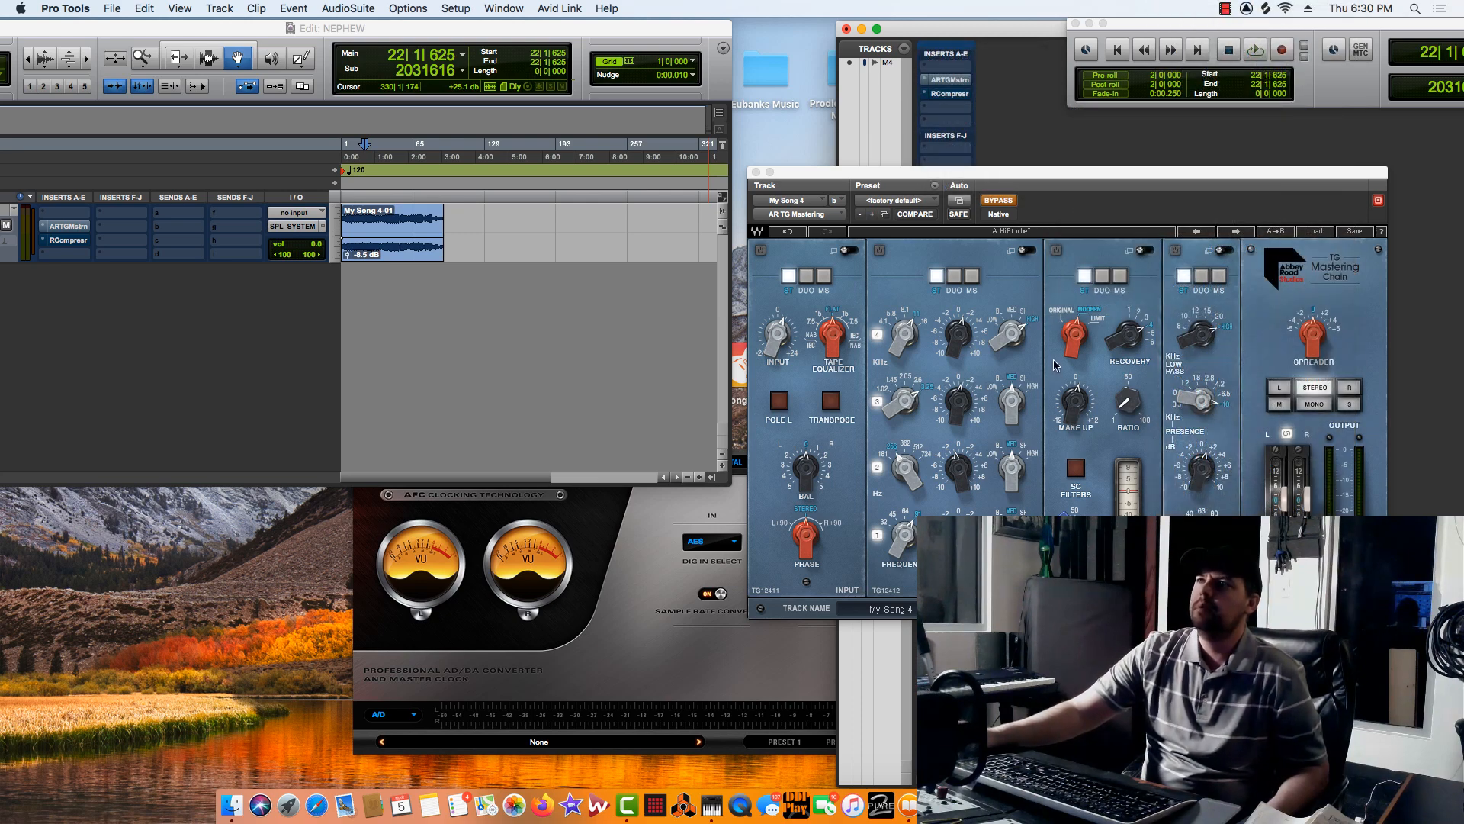
left_click_drag(929, 170, 643, 161)
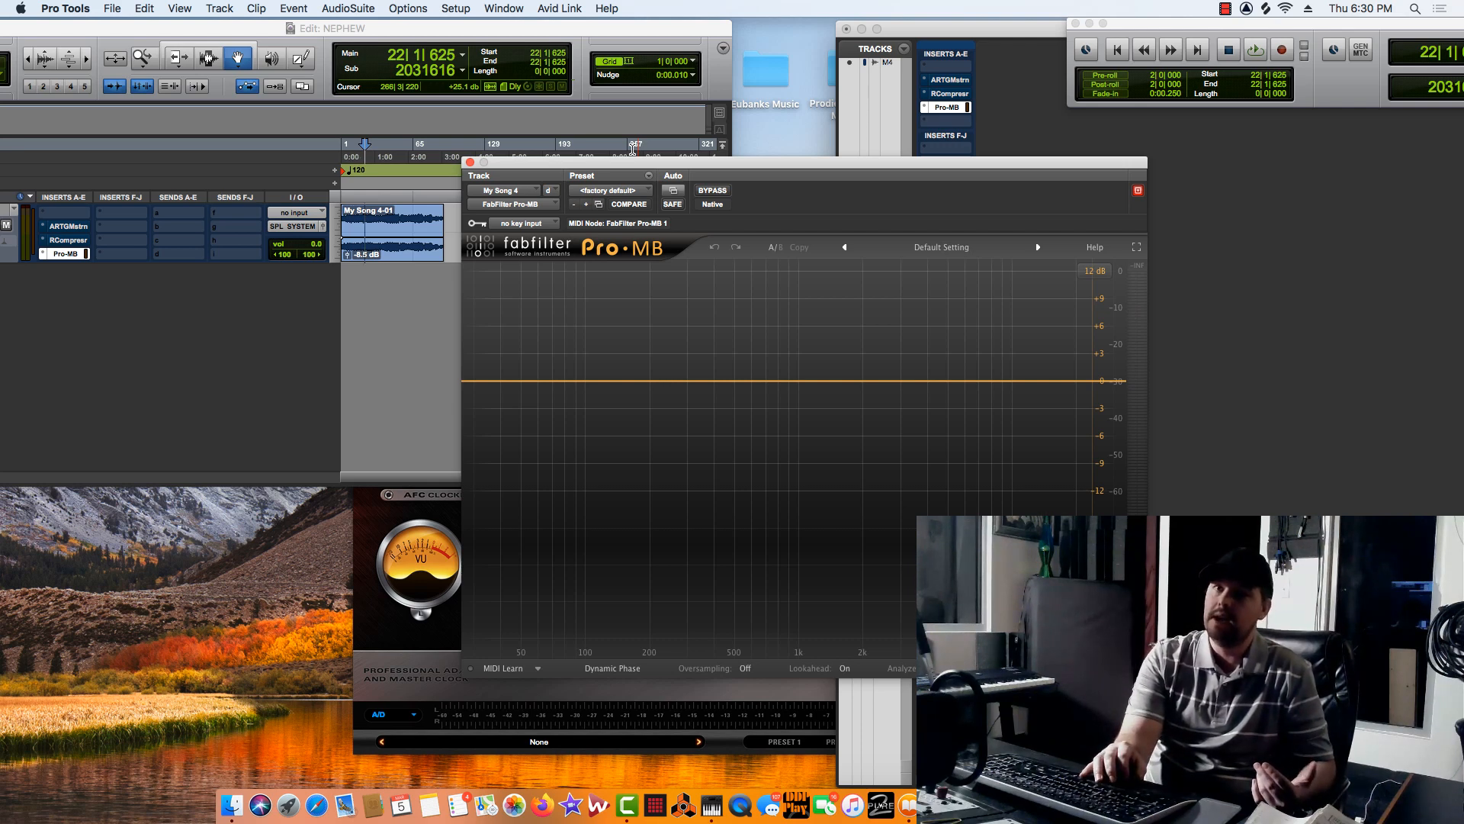
key("space")
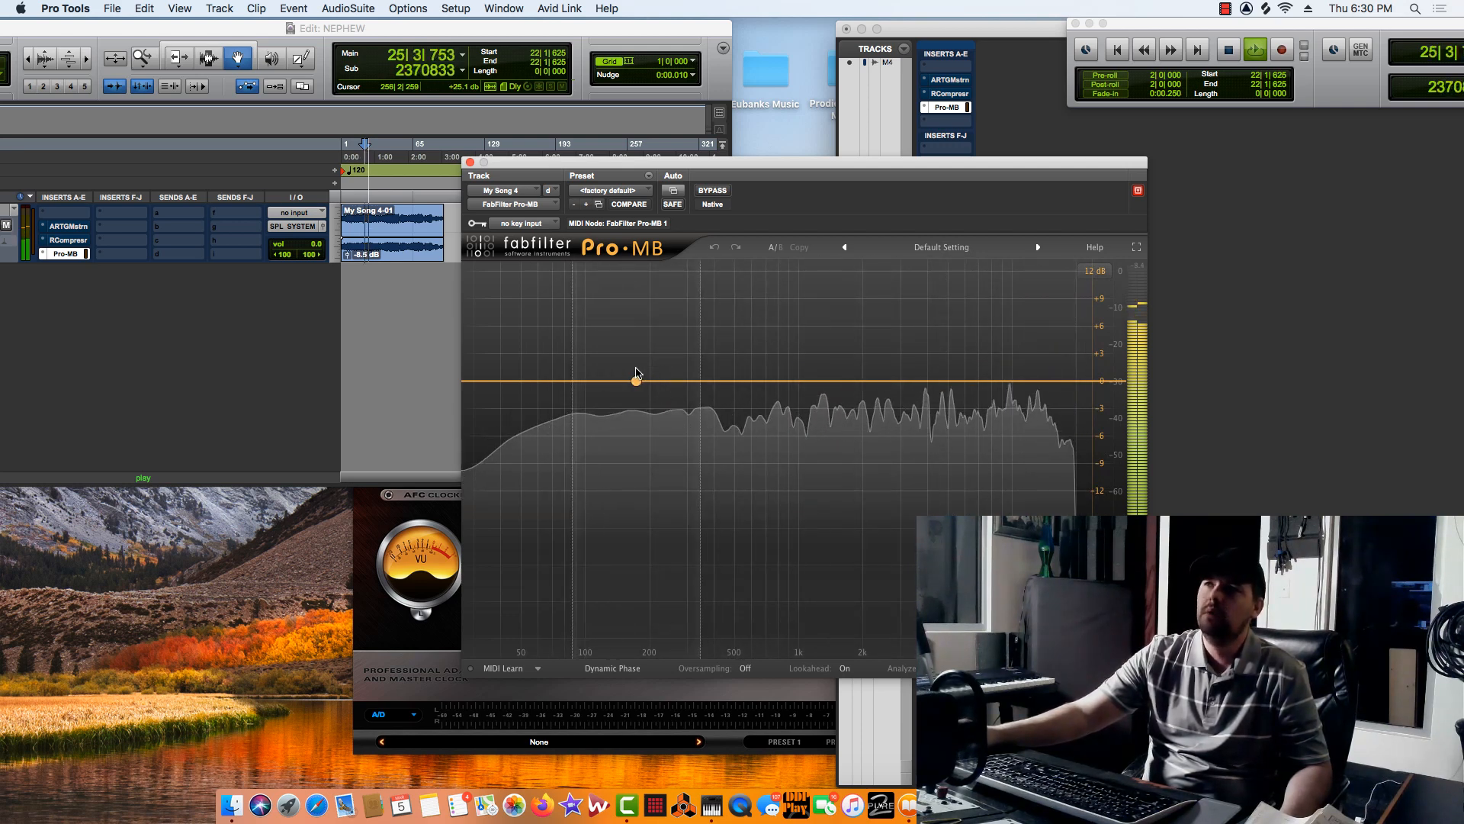
key("space")
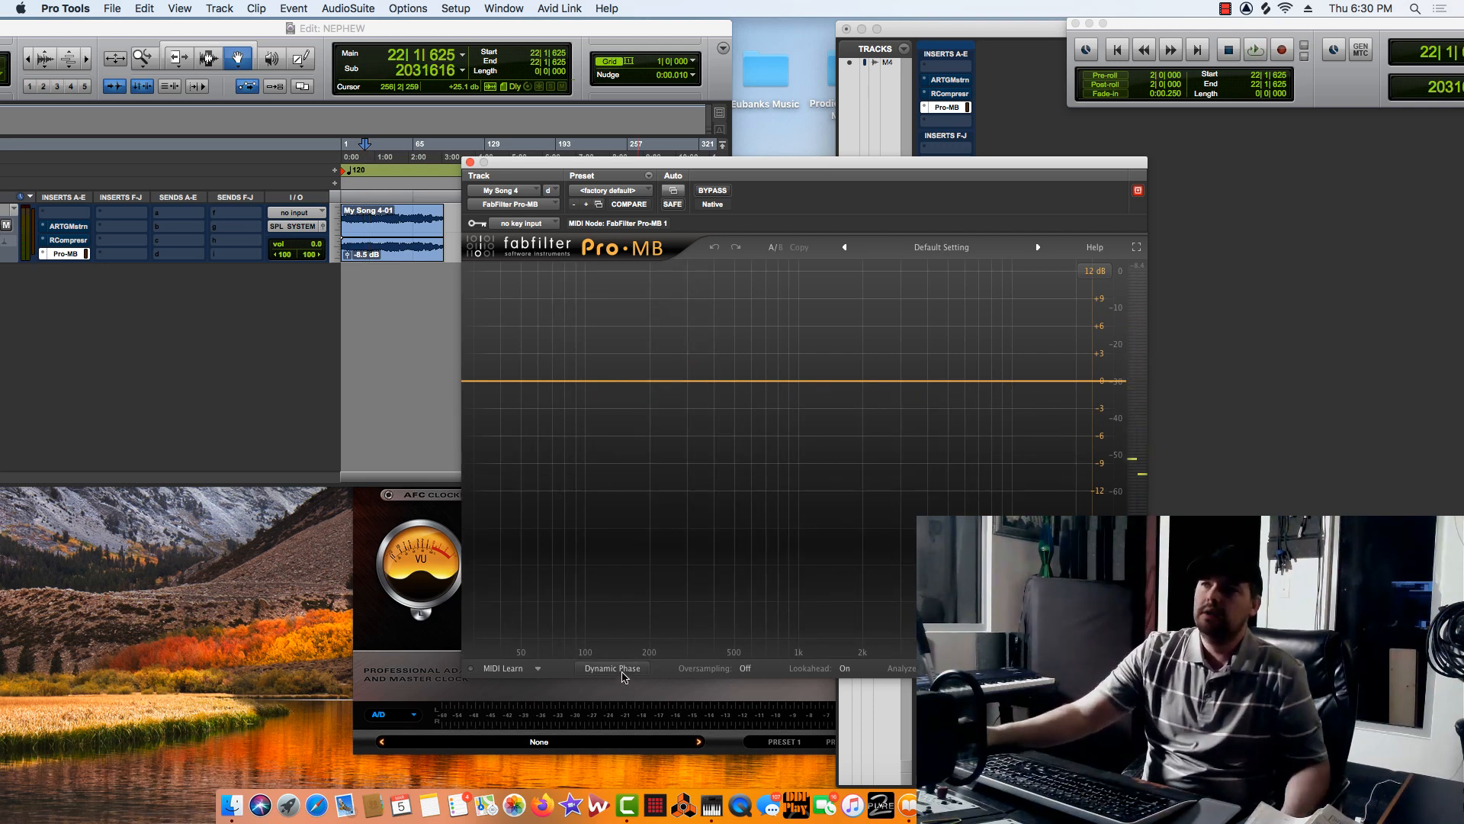
Set Pro-MB's processing mode to Linear Phase and its oversampling to 4x.
left_click(623, 675)
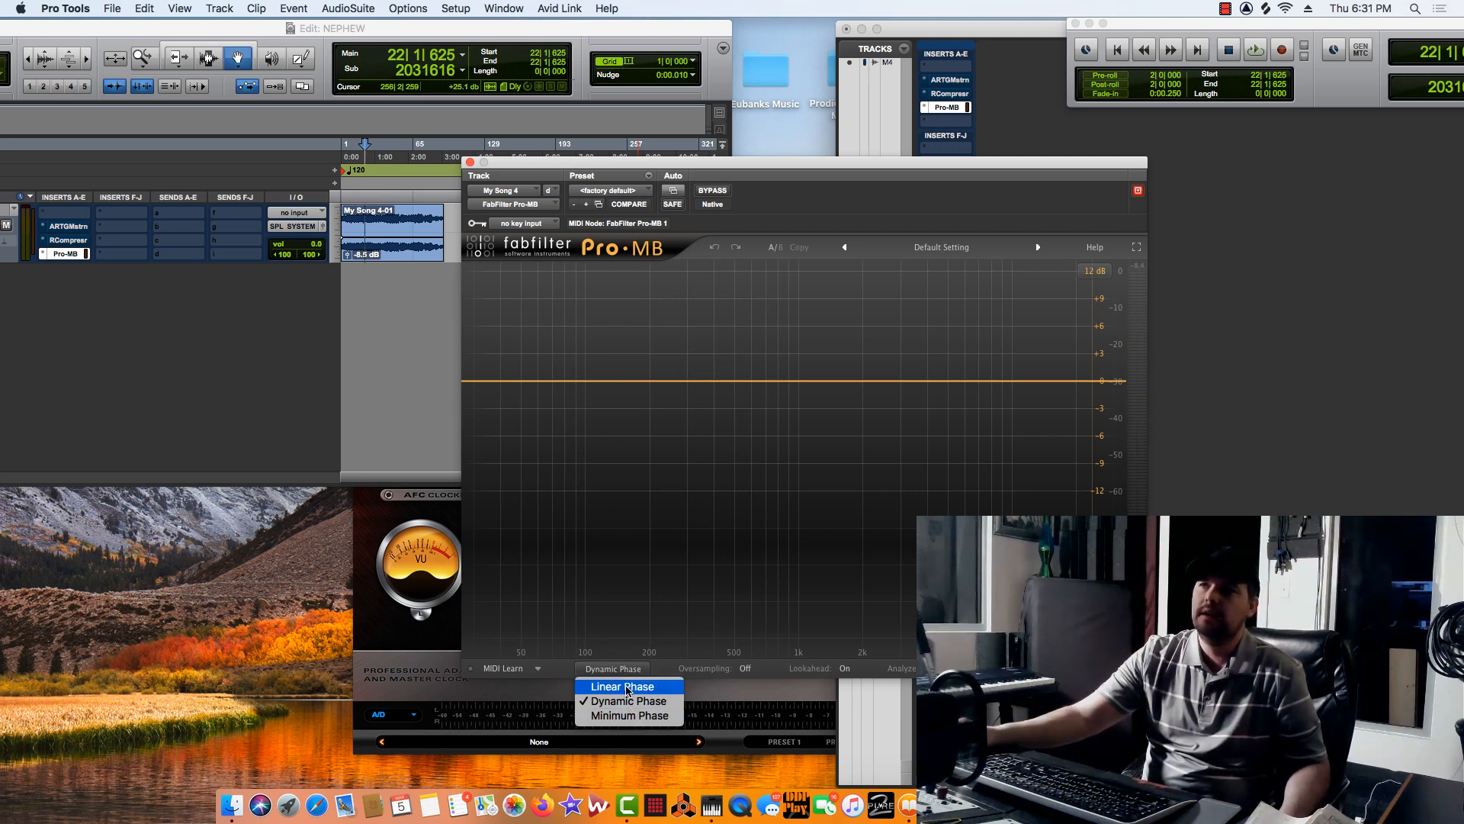
left_click(625, 689)
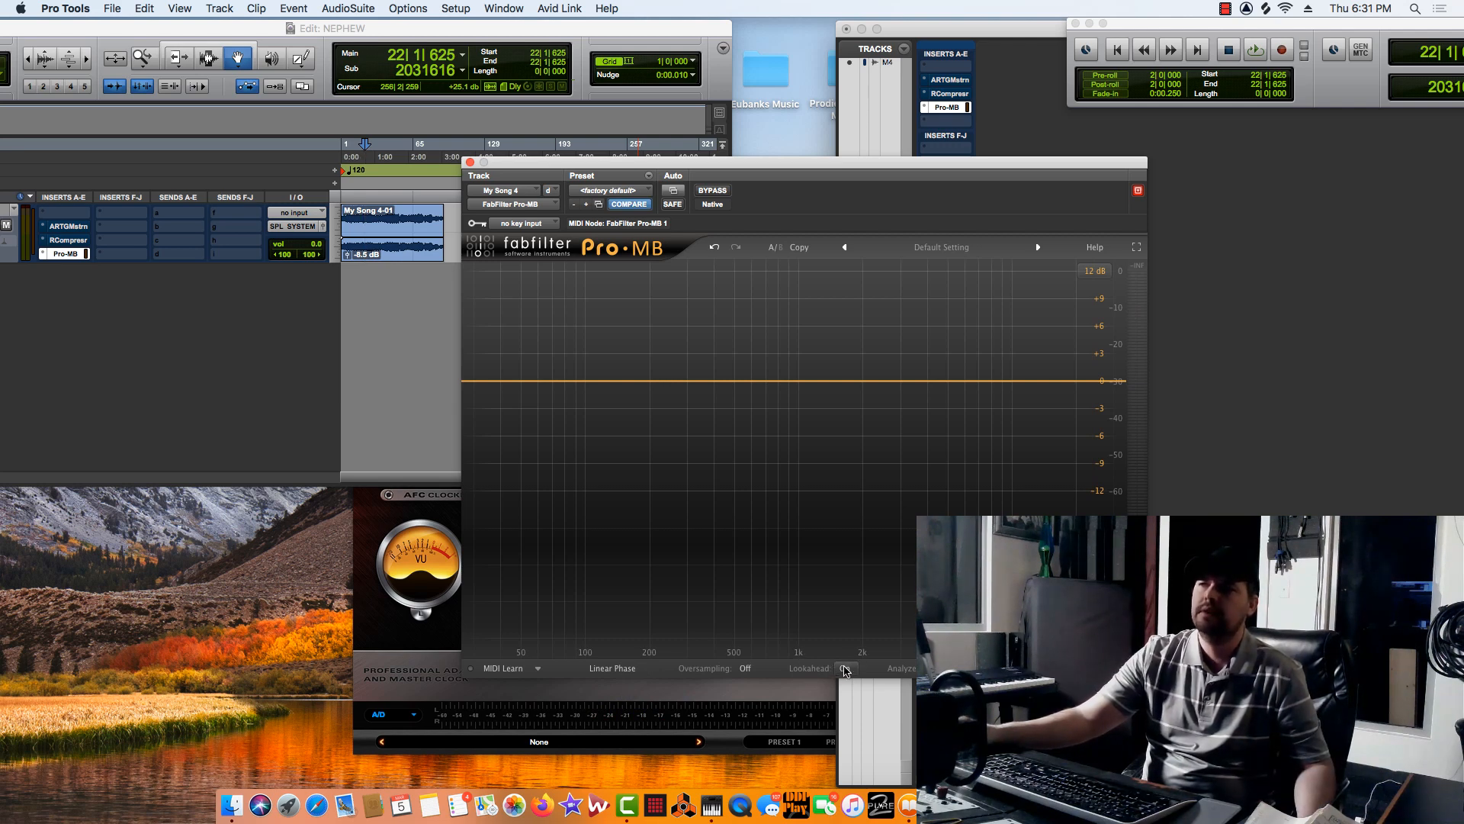
left_click(845, 670)
left_click(746, 668)
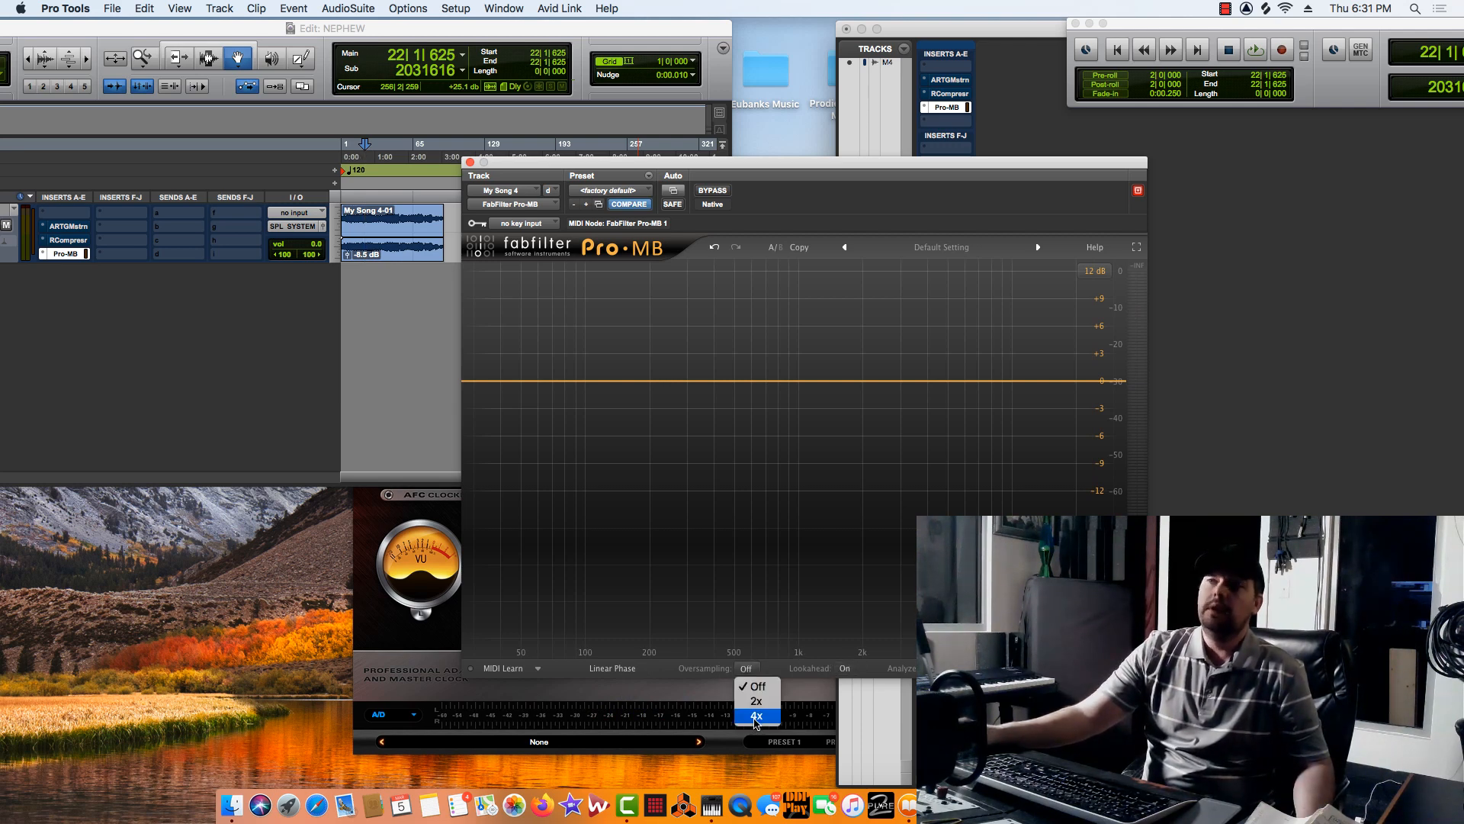
left_click(756, 716)
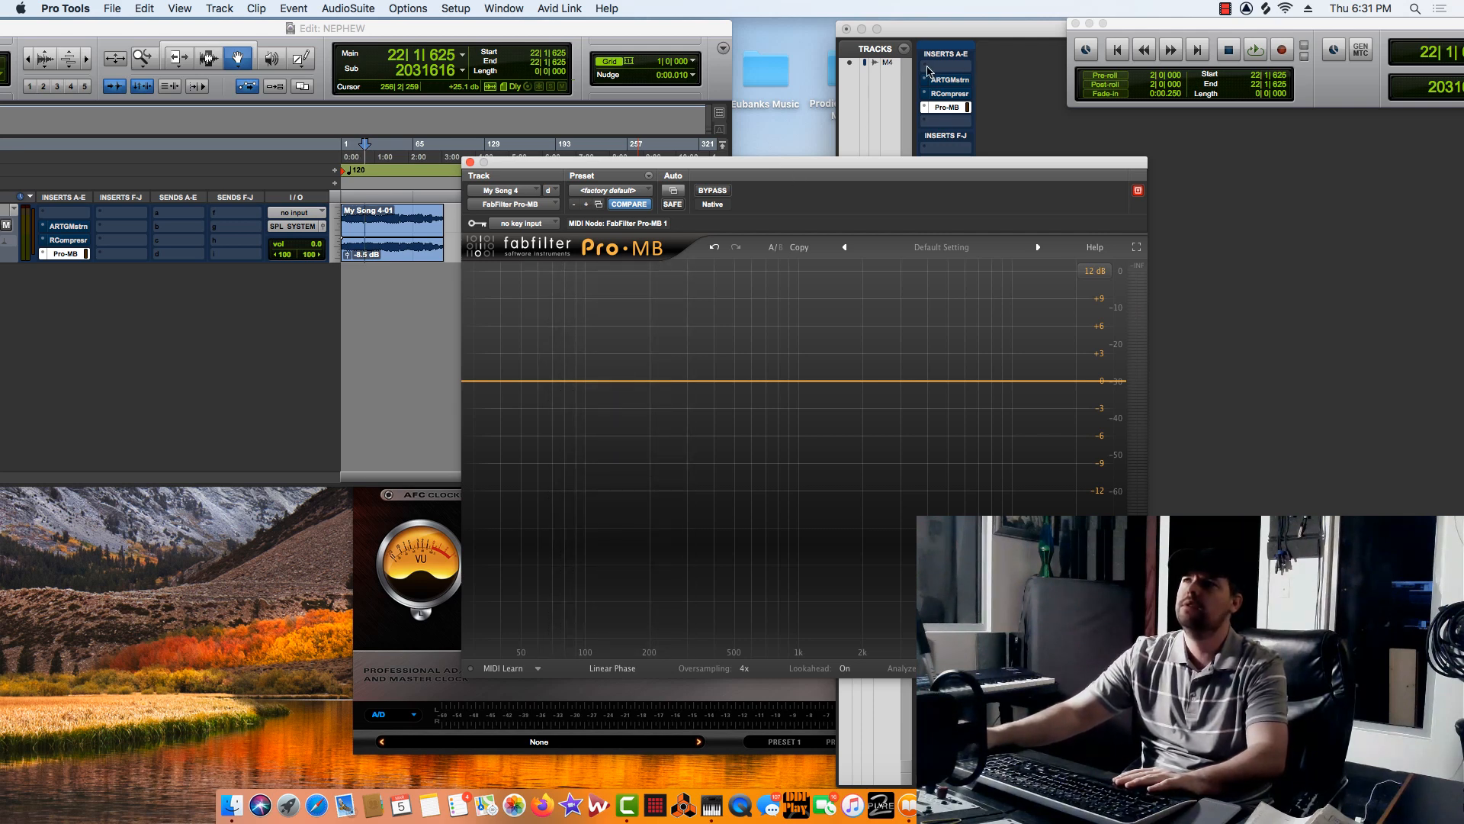
Insert the stereo Q2 equalizer in the track's empty first insert slot, ahead of AR TG Mastering.
left_click(939, 72)
mouse_move(983, 67)
mouse_move(1083, 71)
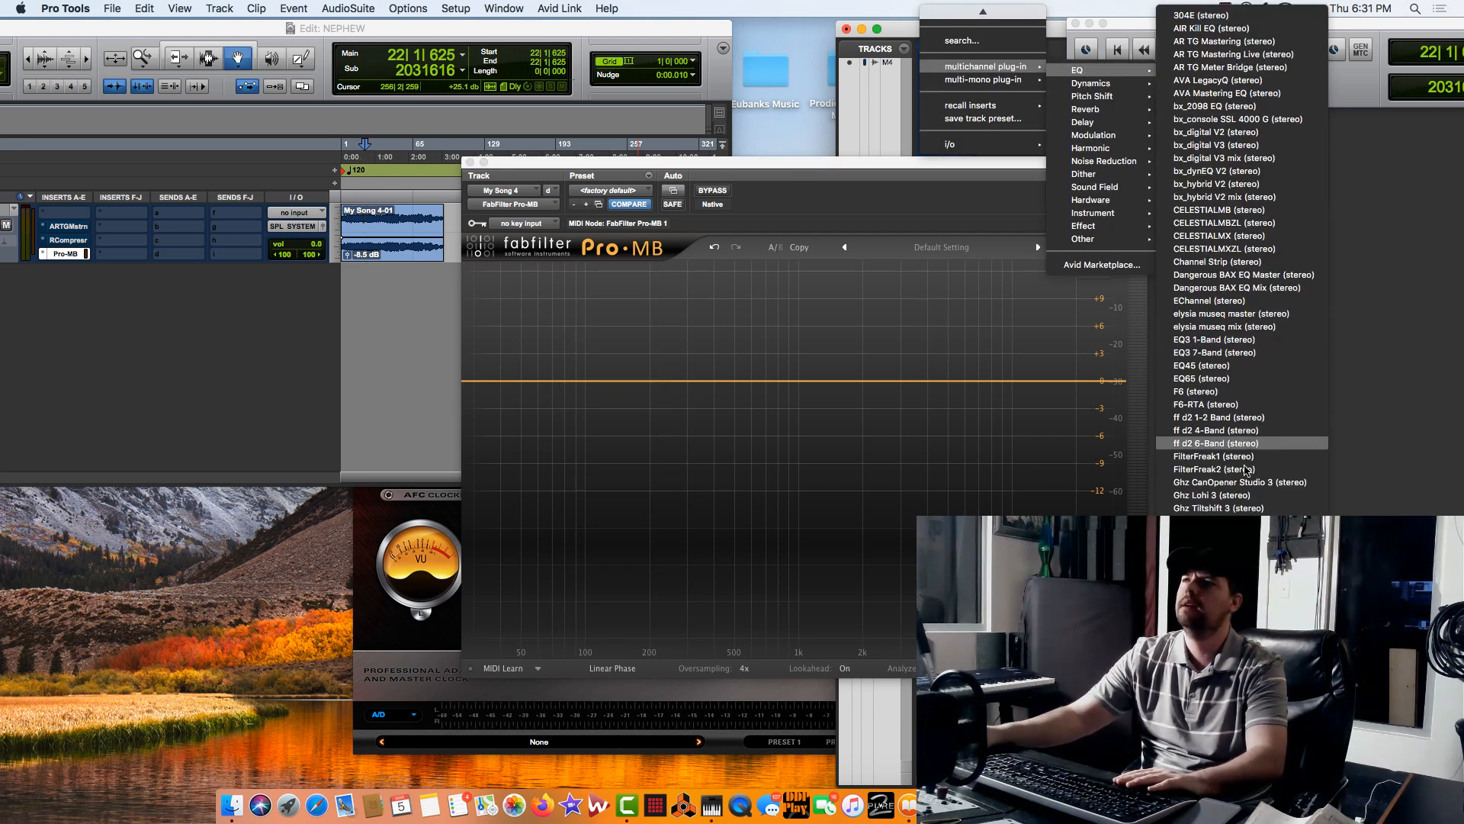
left_click(1201, 801)
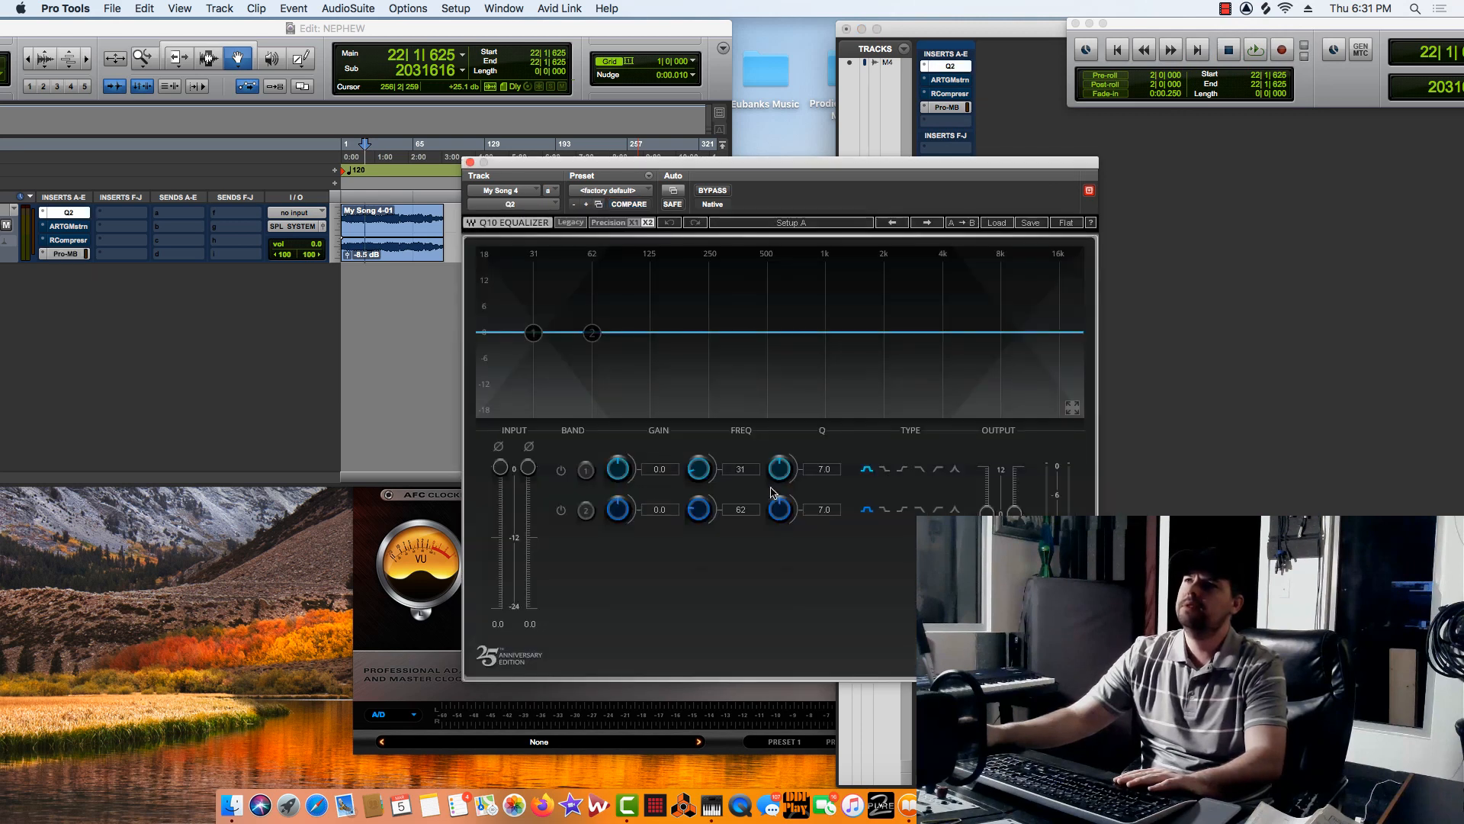
Boost the Q2's second band by 8.3 dB at 91 Hz, listening to the song during the adjustment, and stop playback.
left_click_drag(592, 332, 613, 305)
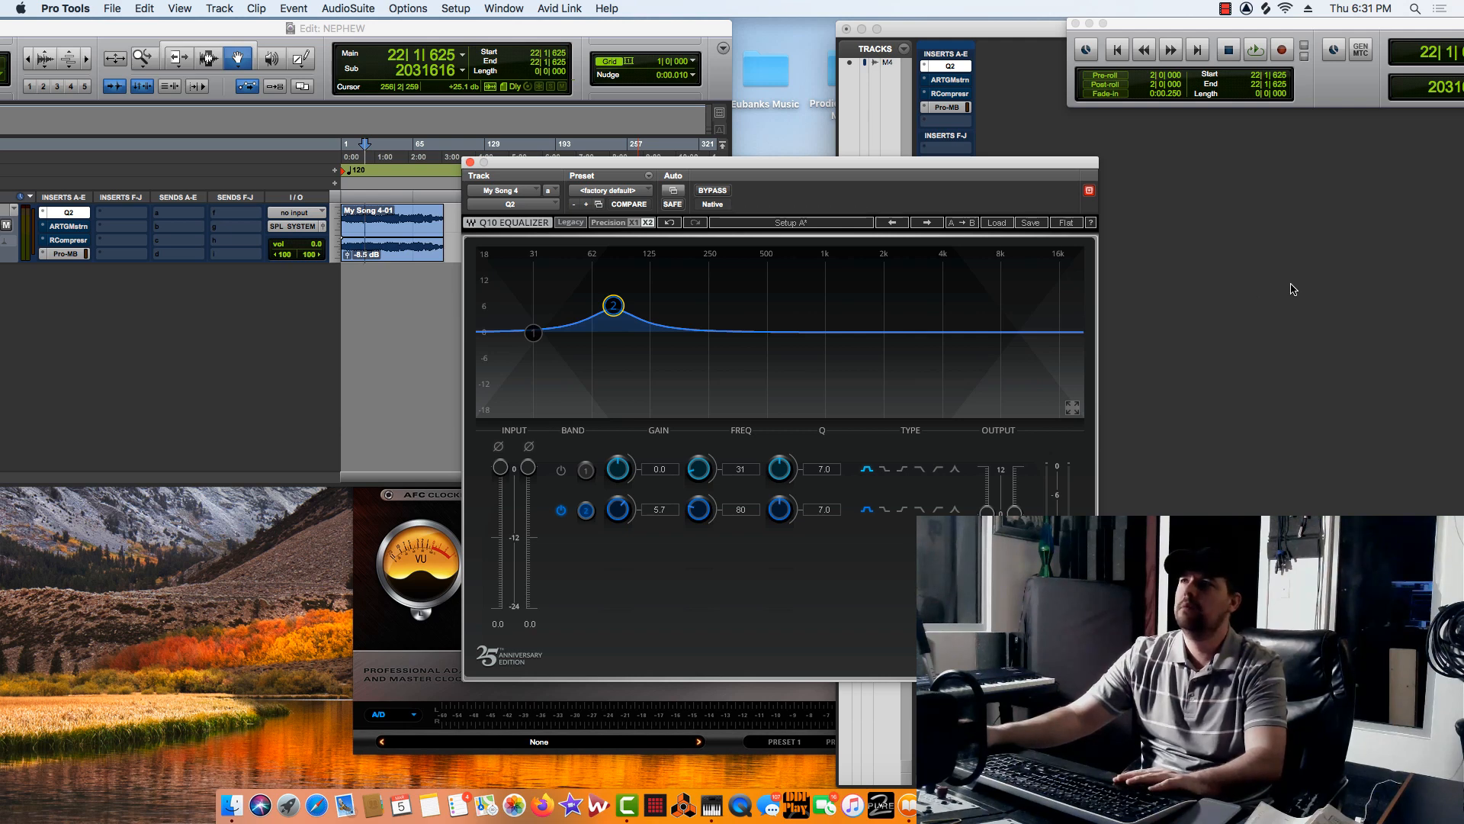
key("space")
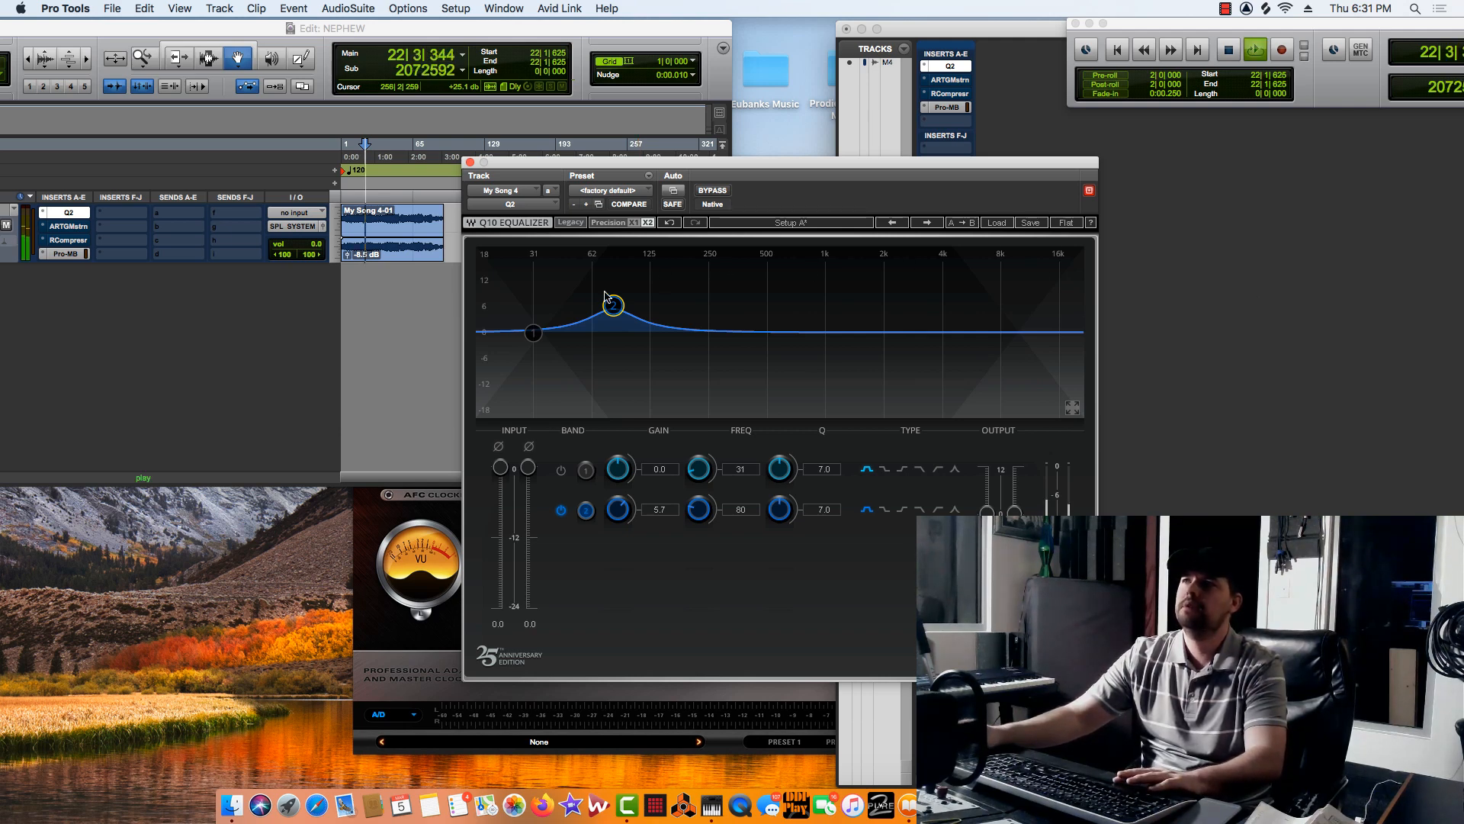
left_click_drag(613, 306, 624, 293)
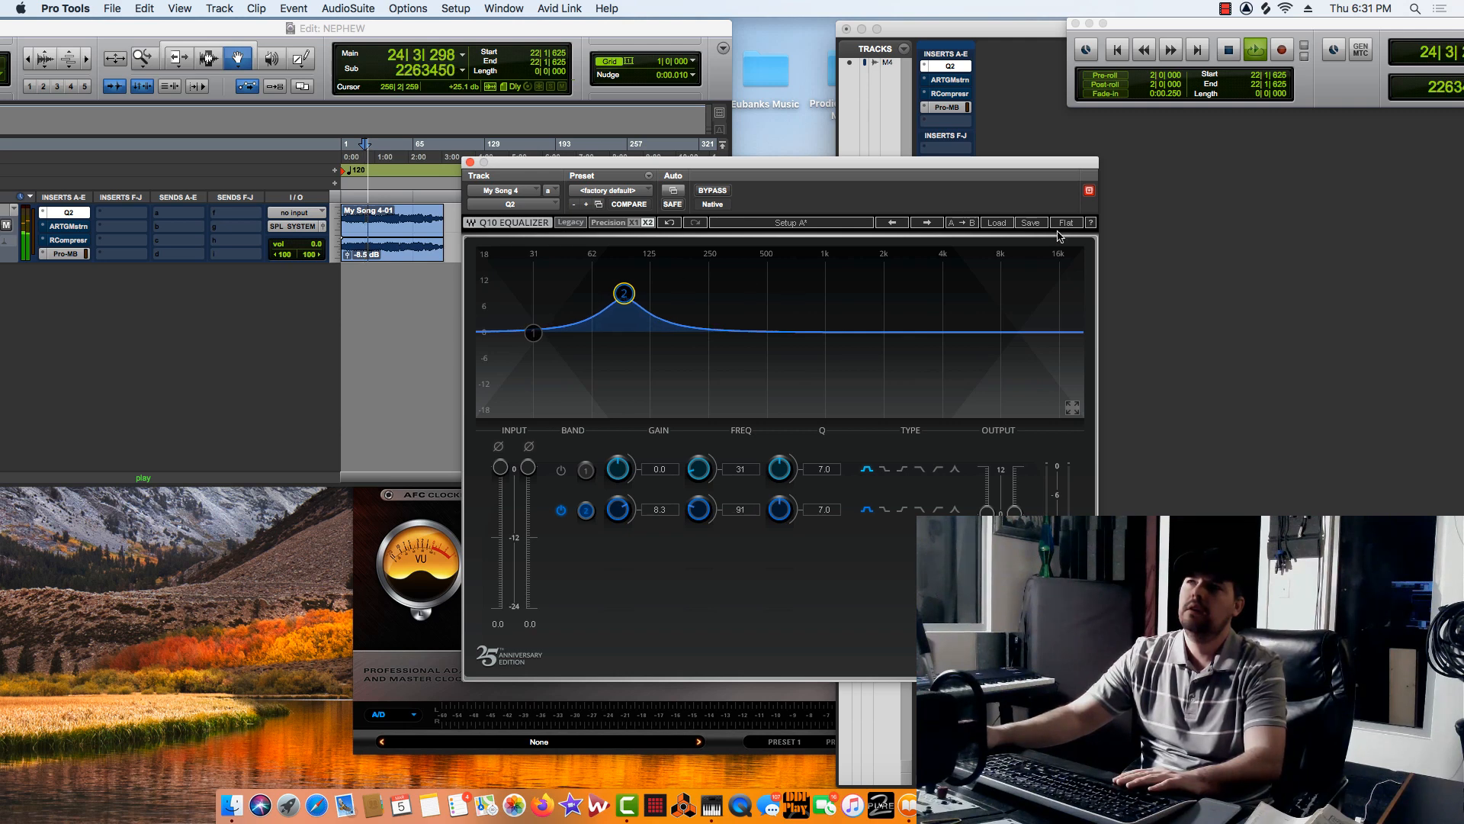
key("space")
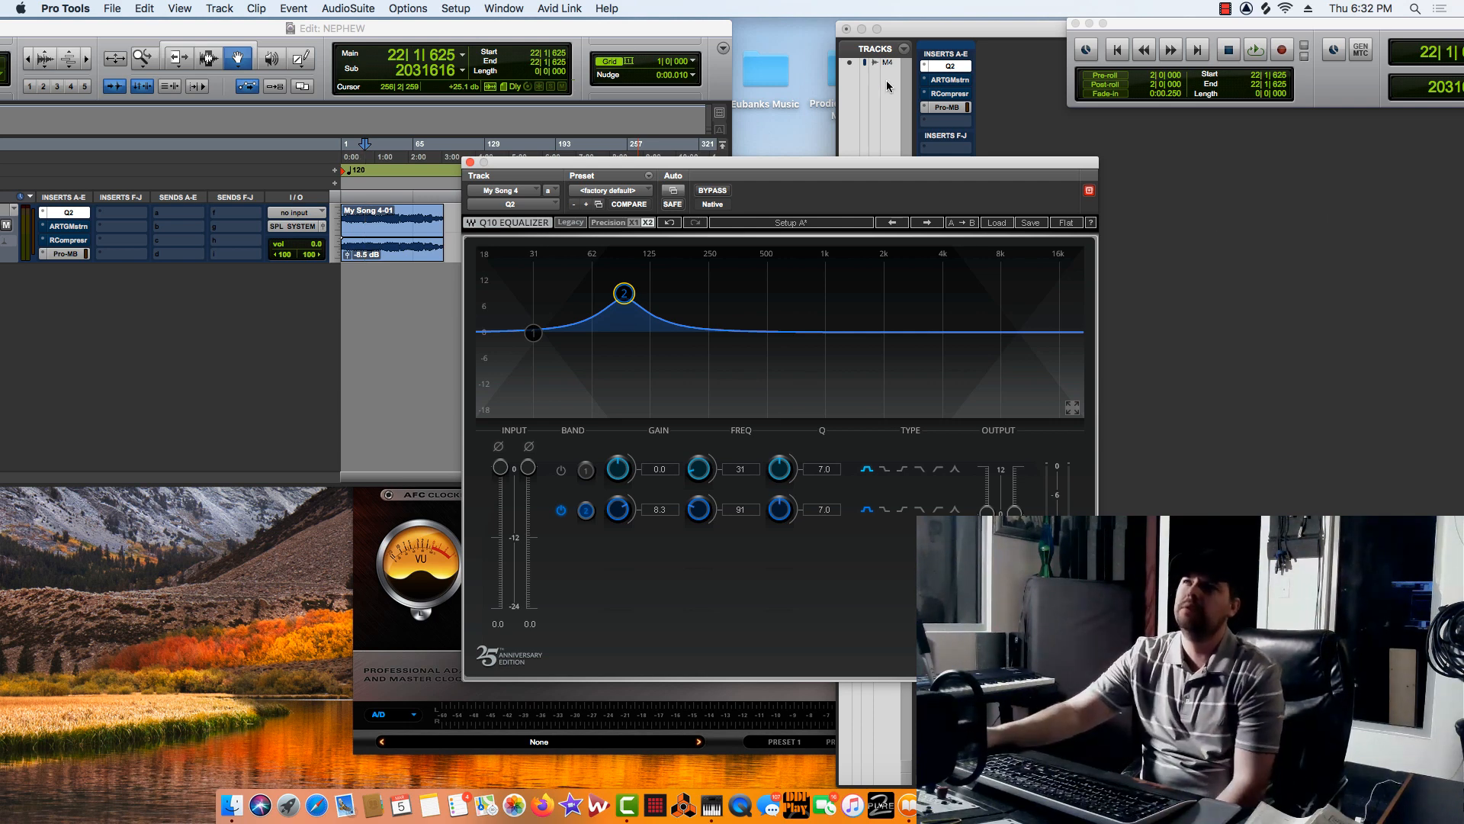
Add a Pro-MB compression band centred just below 100 Hz, and place the Q2 window beside it for reference.
left_click(950, 108)
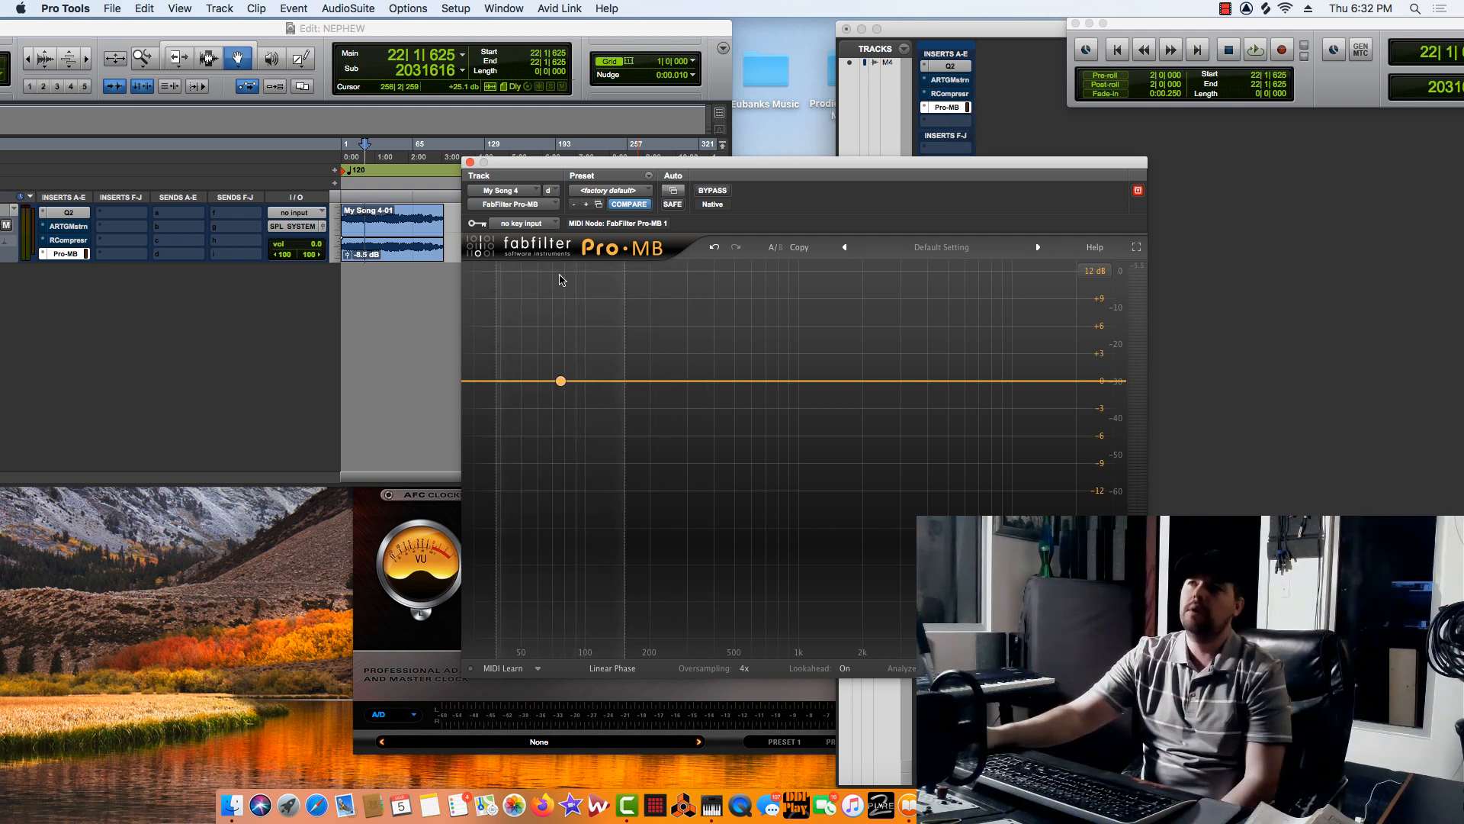
left_click(561, 381)
mouse_move(561, 383)
left_mouse_down()
mouse_move(533, 383)
mouse_move(578, 383)
left_mouse_up()
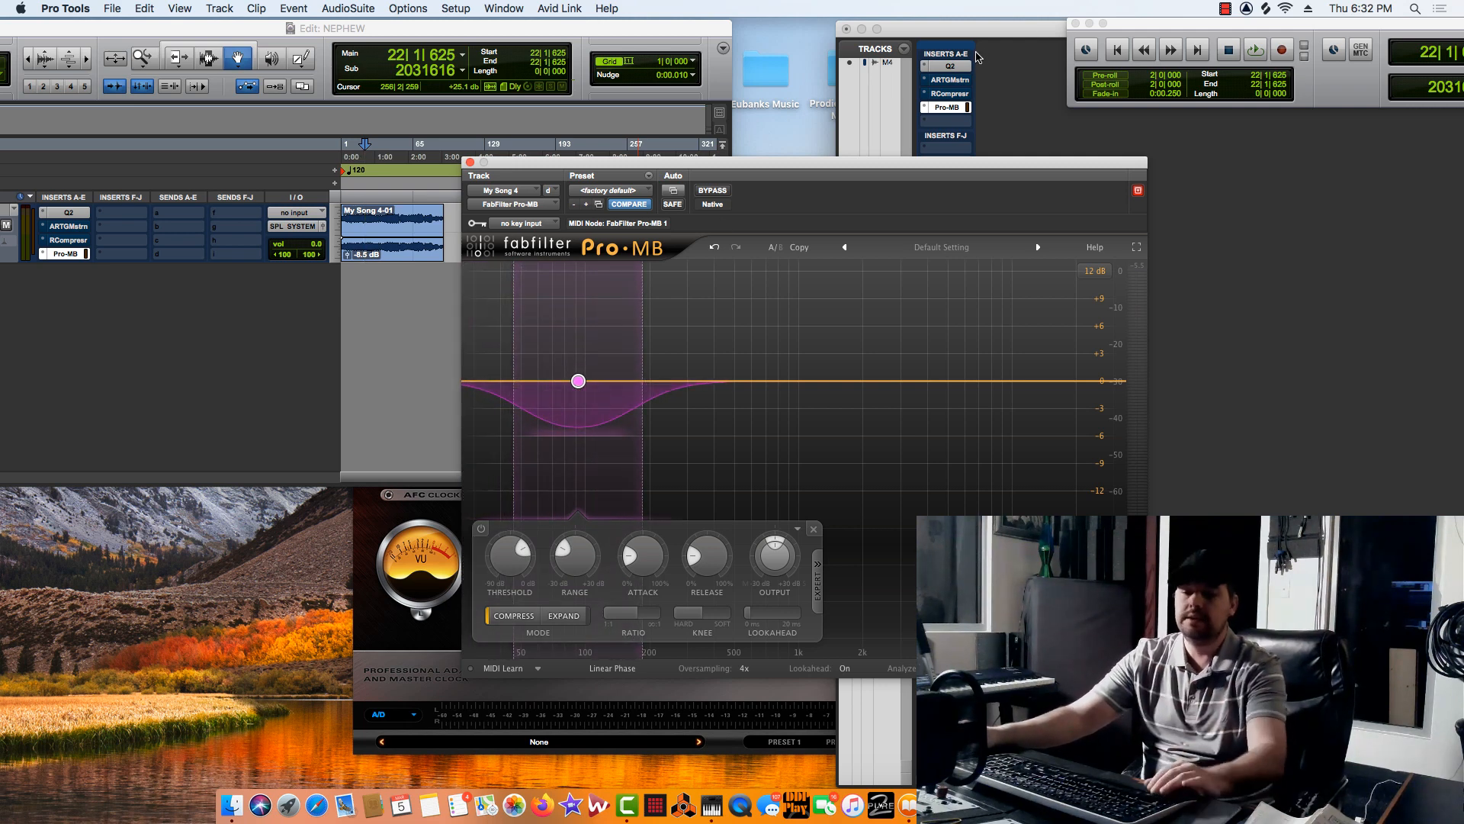
left_click(952, 66)
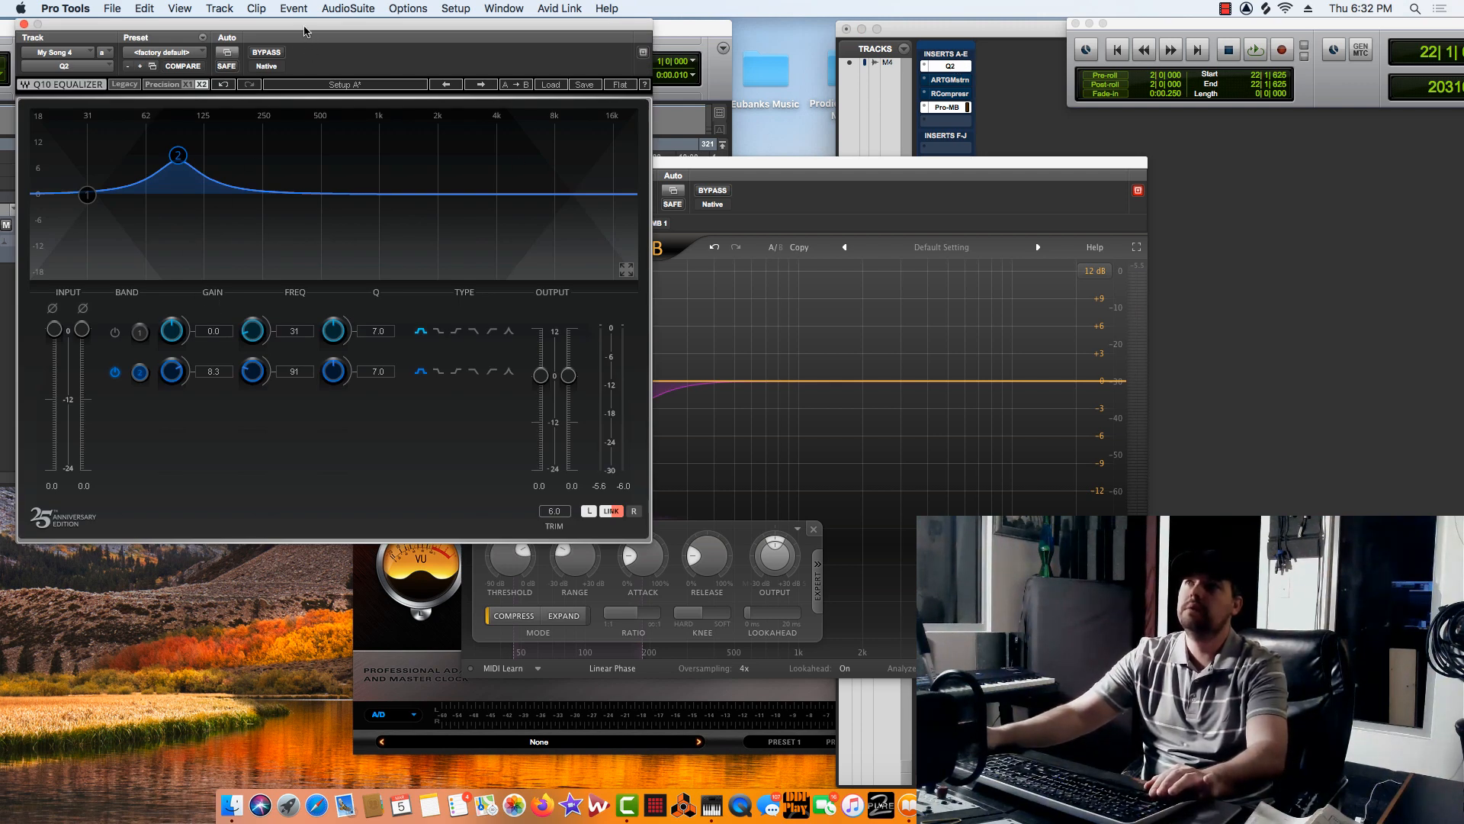
left_click_drag(305, 31, 1326, 91)
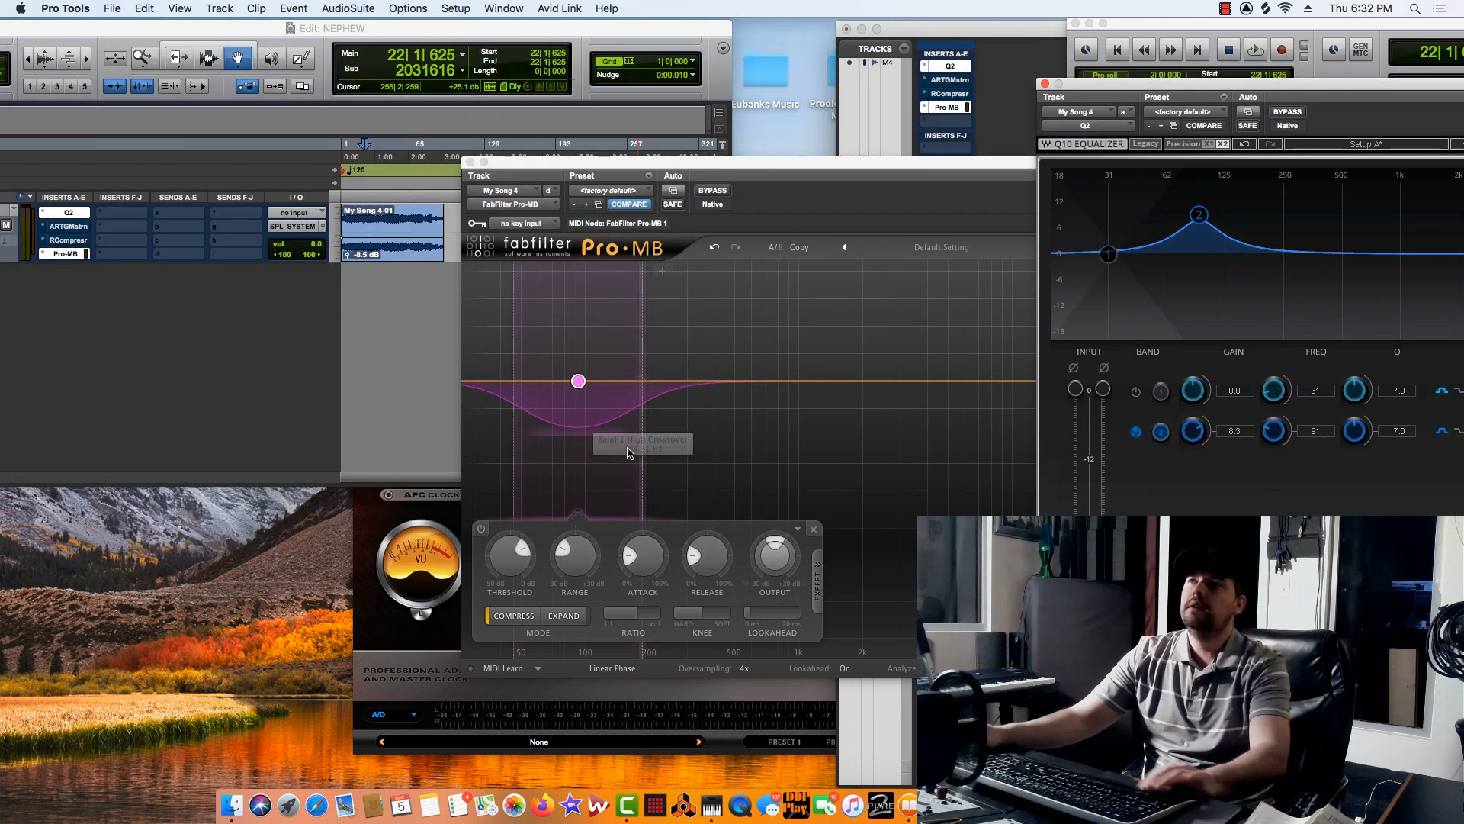
Set the Pro-MB band's attack to 32.8% and release to 58.2%, and raise its ratio and lookahead.
left_click(632, 537)
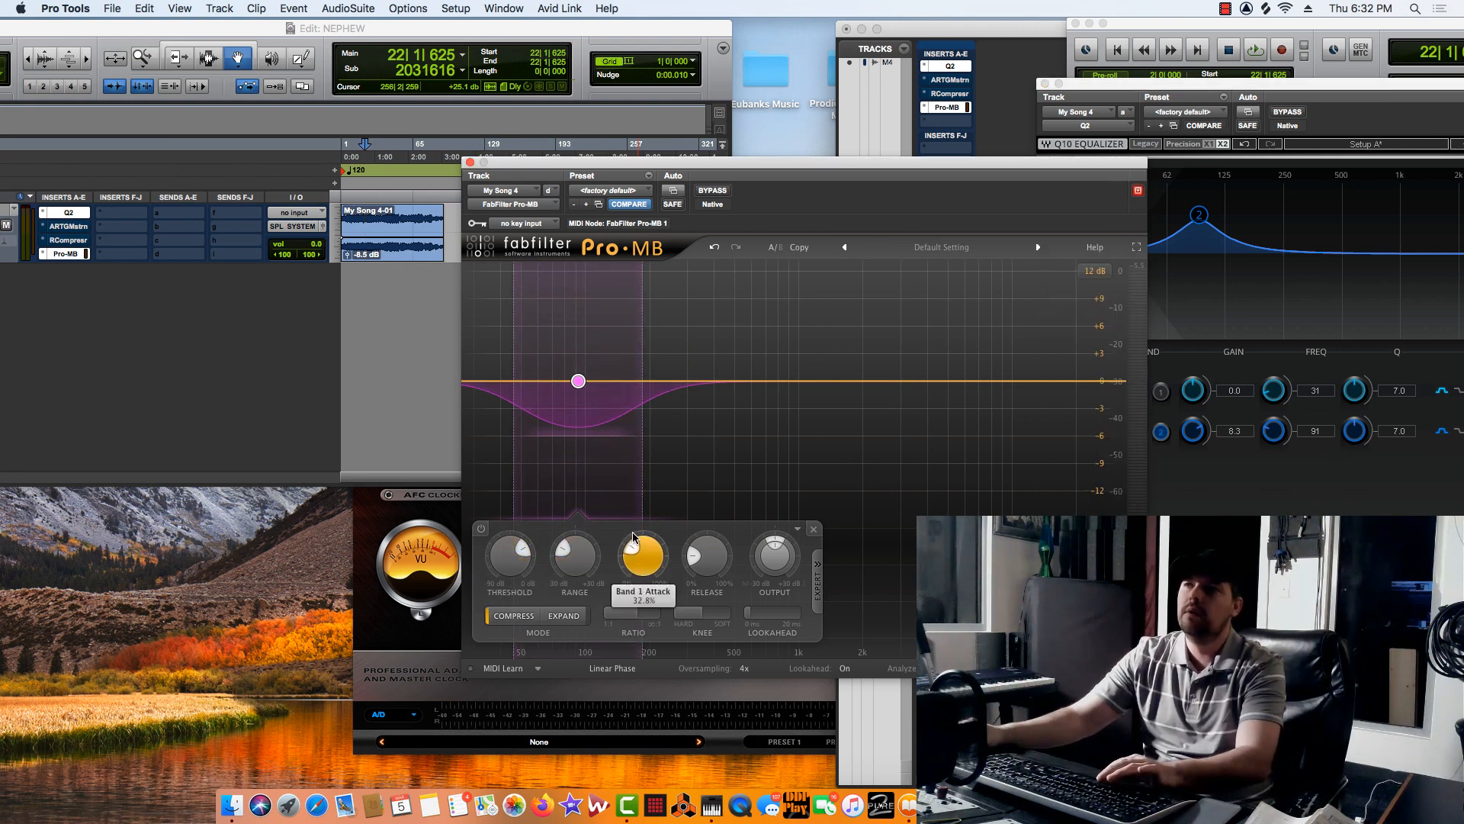
left_click_drag(706, 553, 732, 454)
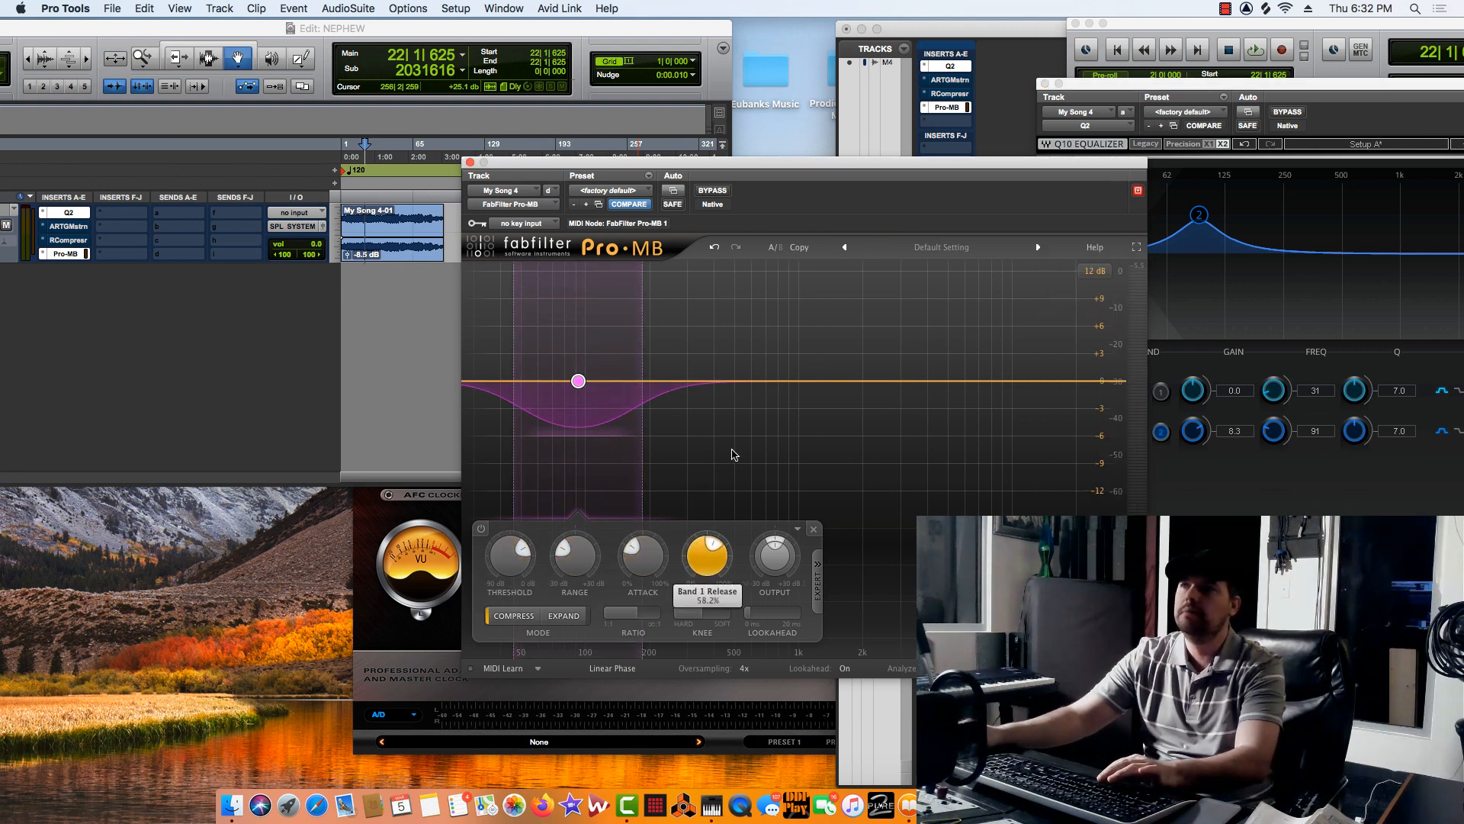
left_click_drag(608, 620, 660, 618)
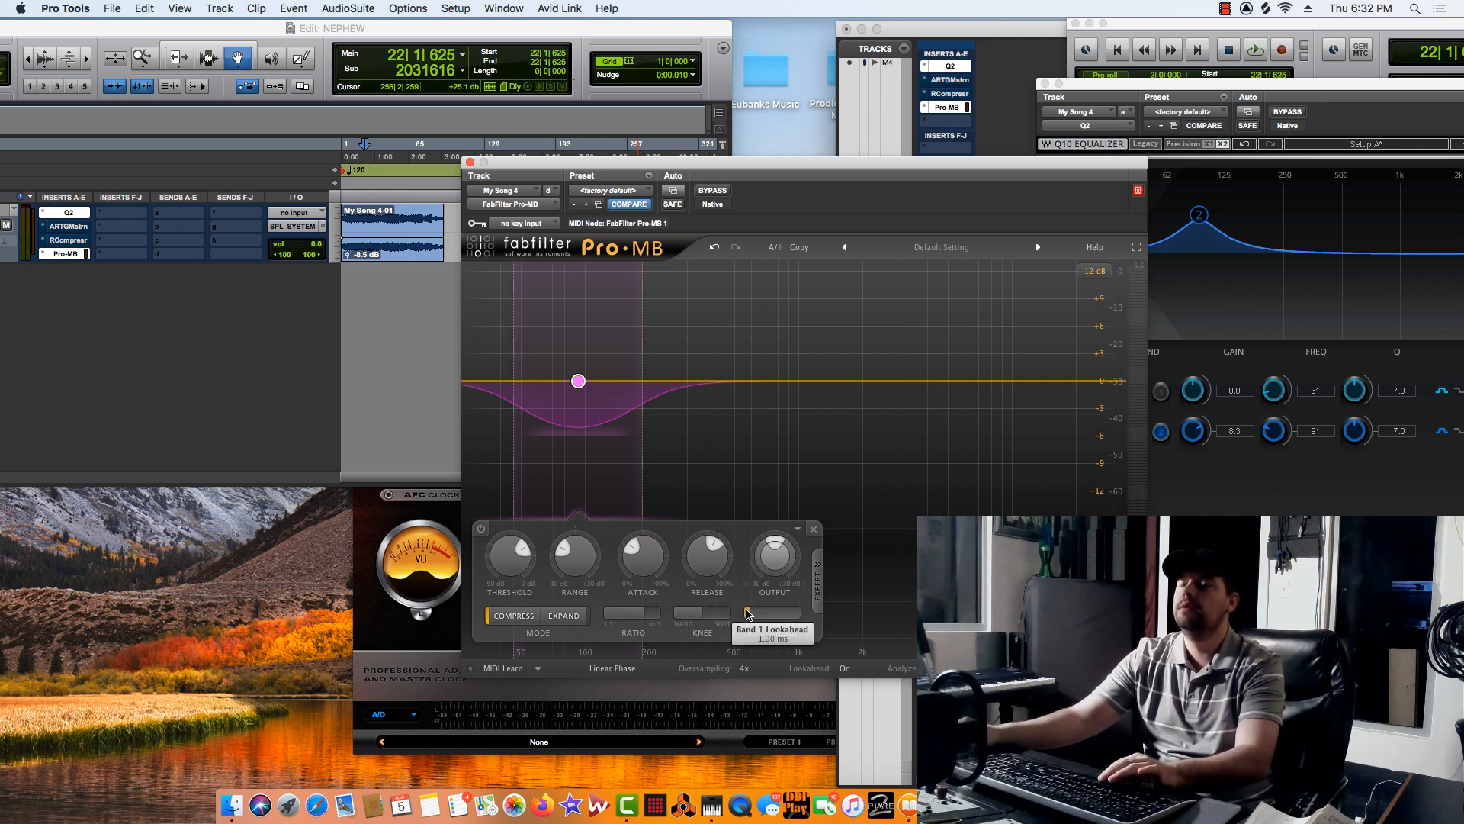
left_click_drag(752, 615, 815, 619)
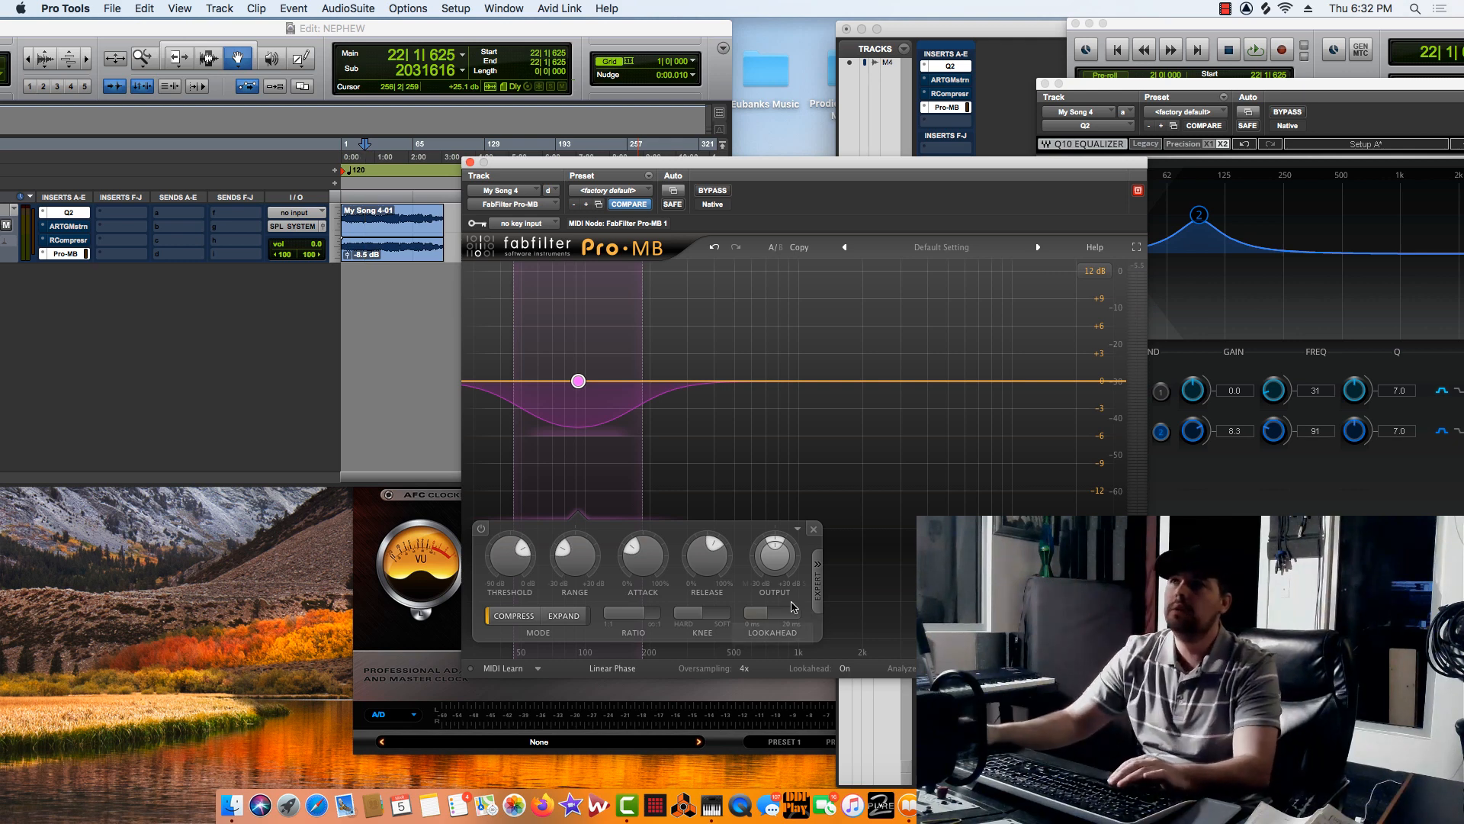
Play from an earlier point in the song, set the Pro-MB band's level to about -0.91 dB, lower its threshold, and stop playback.
left_click(355, 142)
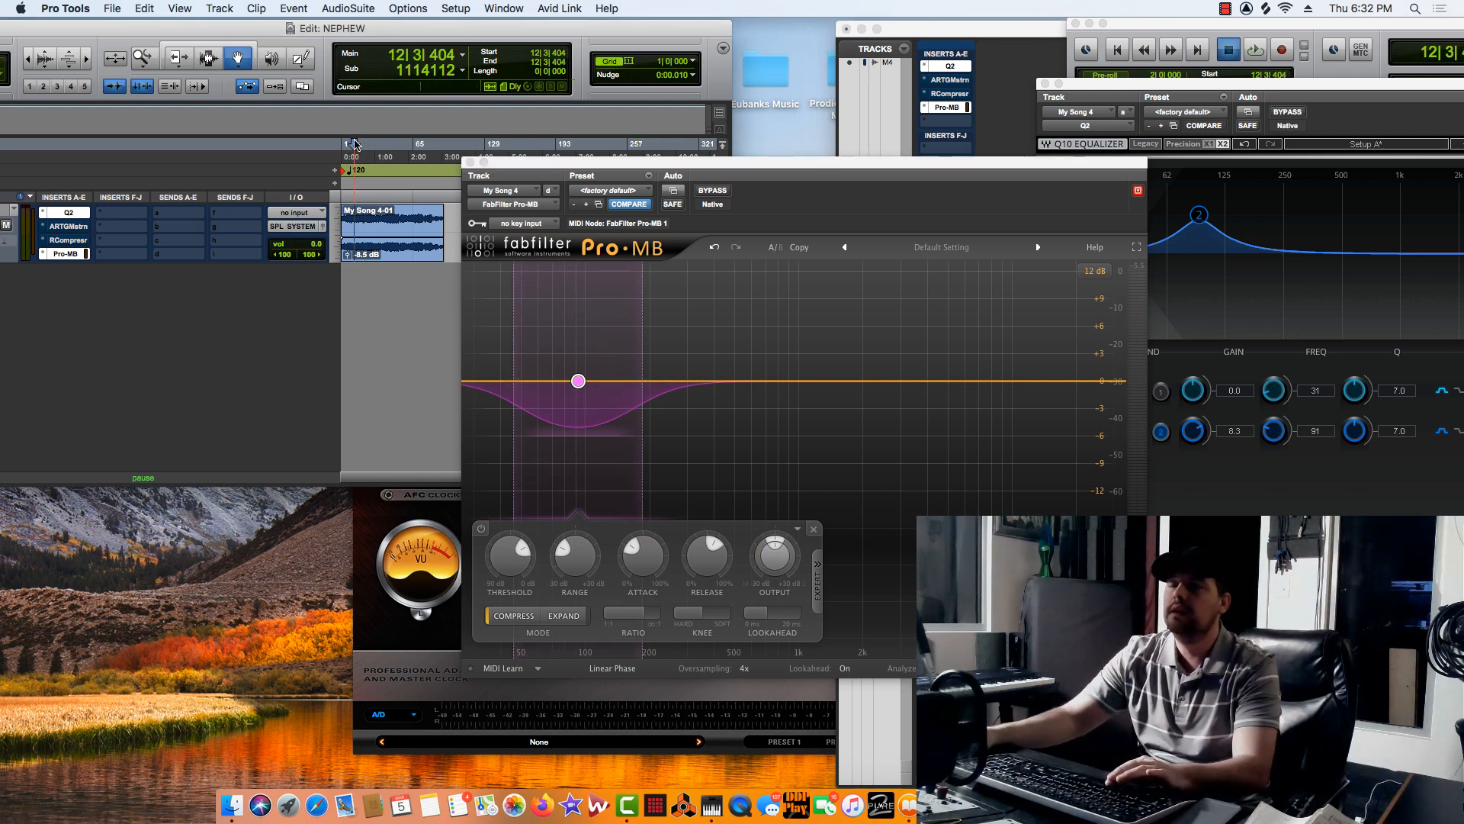
key("space")
mouse_move(580, 383)
mouse_move(581, 385)
left_mouse_down()
mouse_move(584, 407)
mouse_move(585, 393)
left_mouse_up()
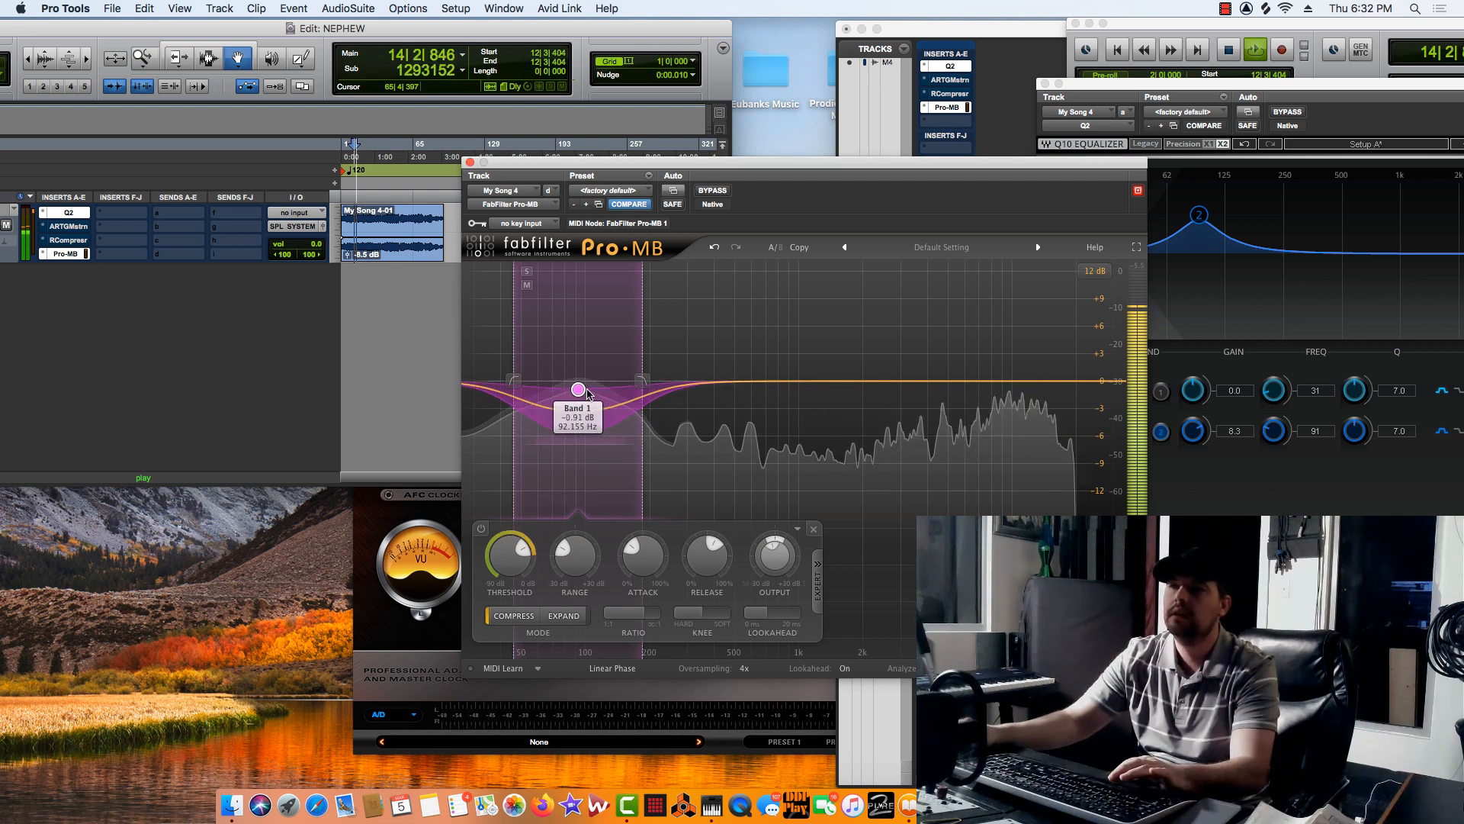
left_click_drag(524, 549, 463, 520)
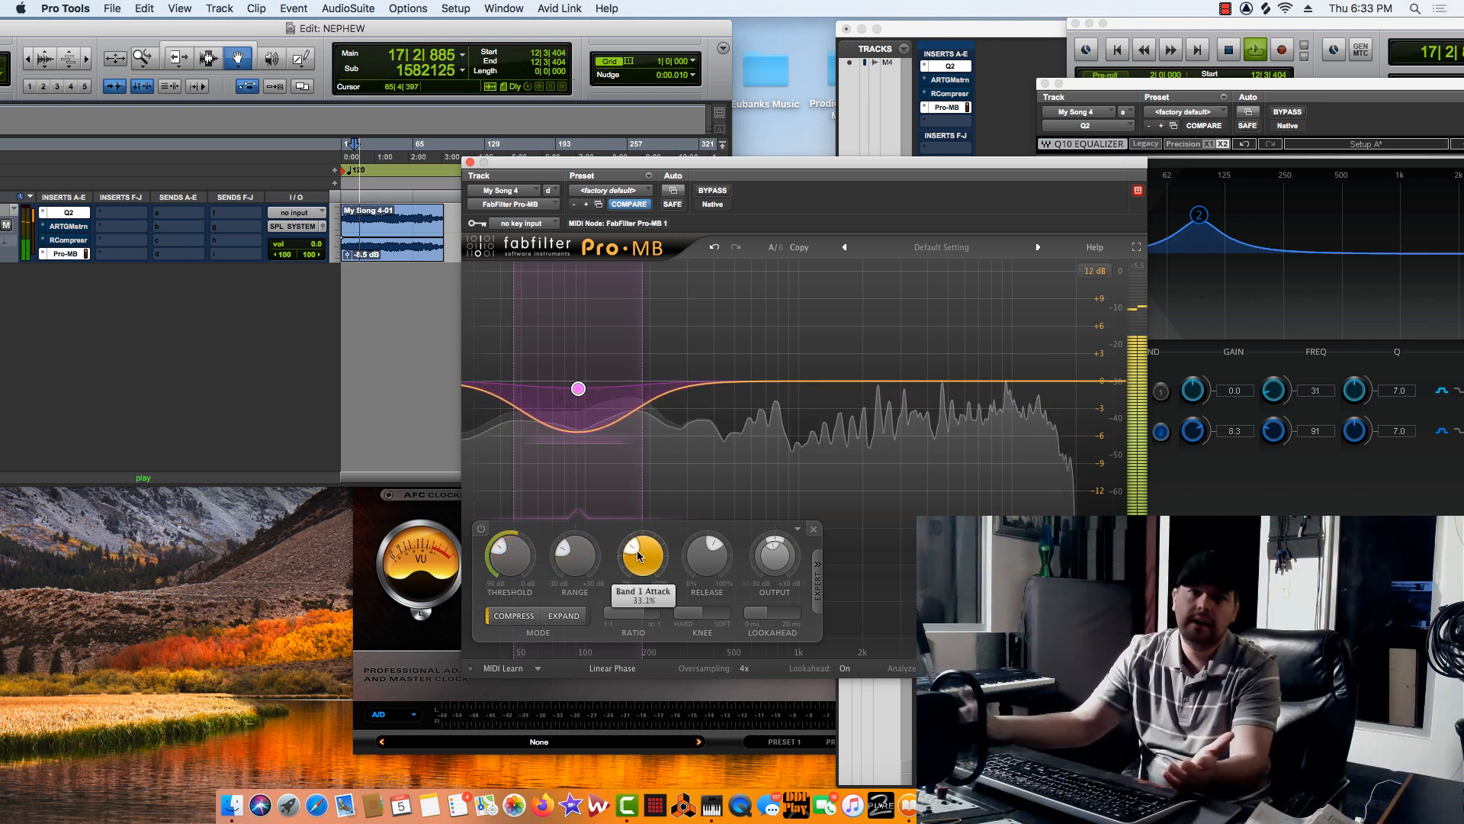
mouse_move(638, 553)
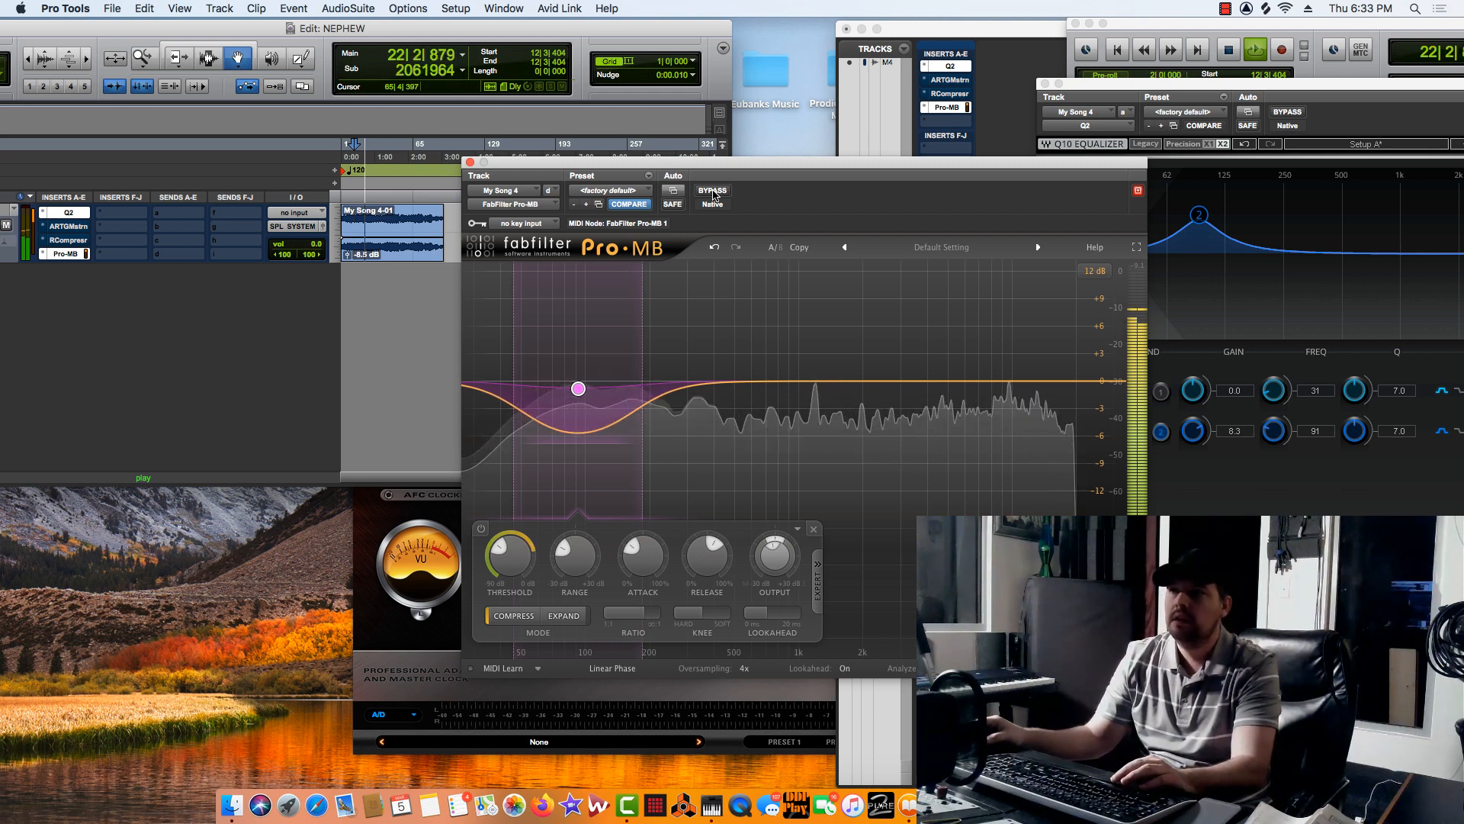
key("space")
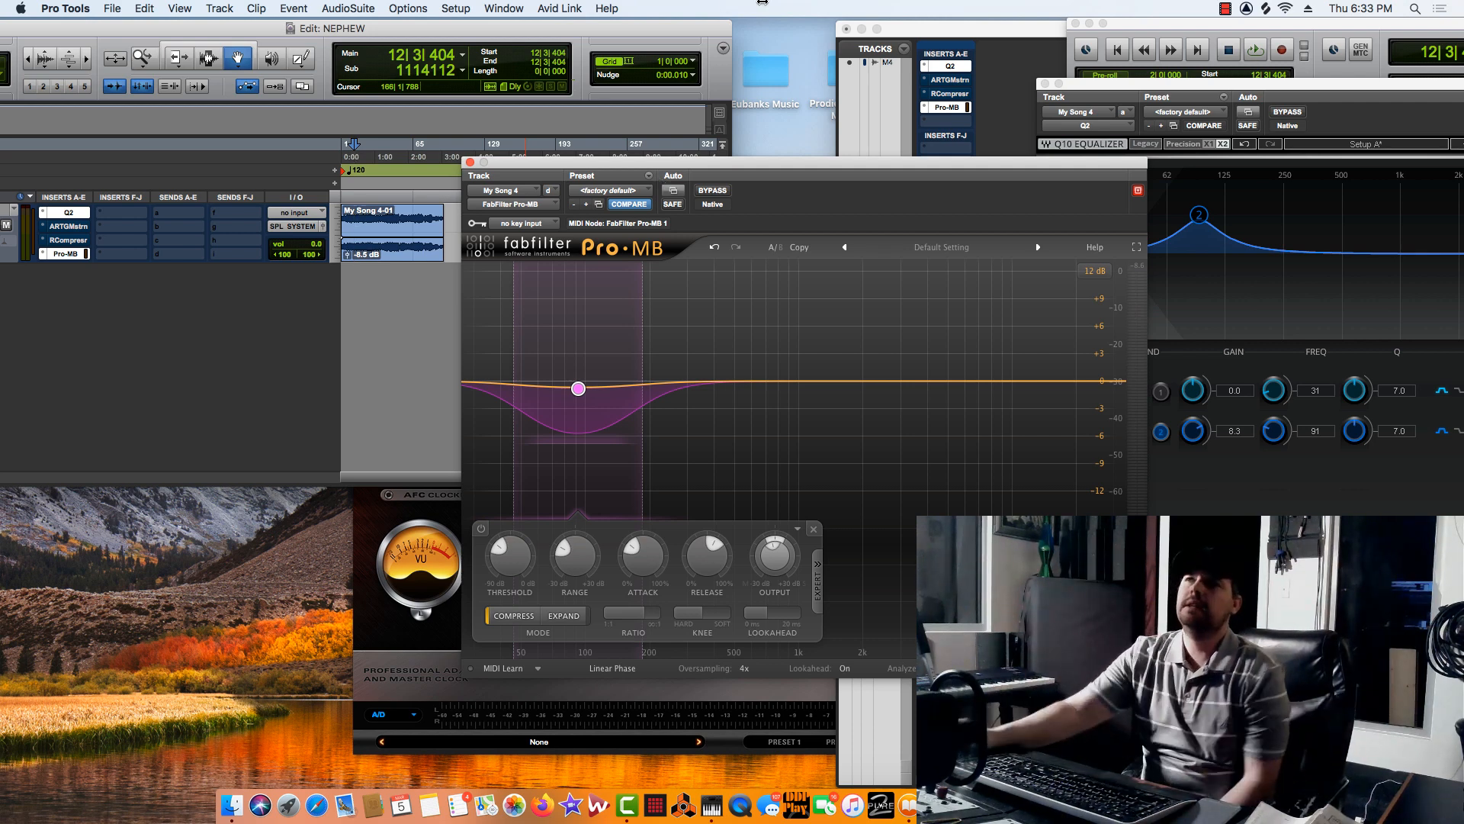
Close the Pro-MB window and replace the Q2 in the first insert slot with the multichannel Pultec EQP-1A, moving its window beside the track.
left_click(470, 162)
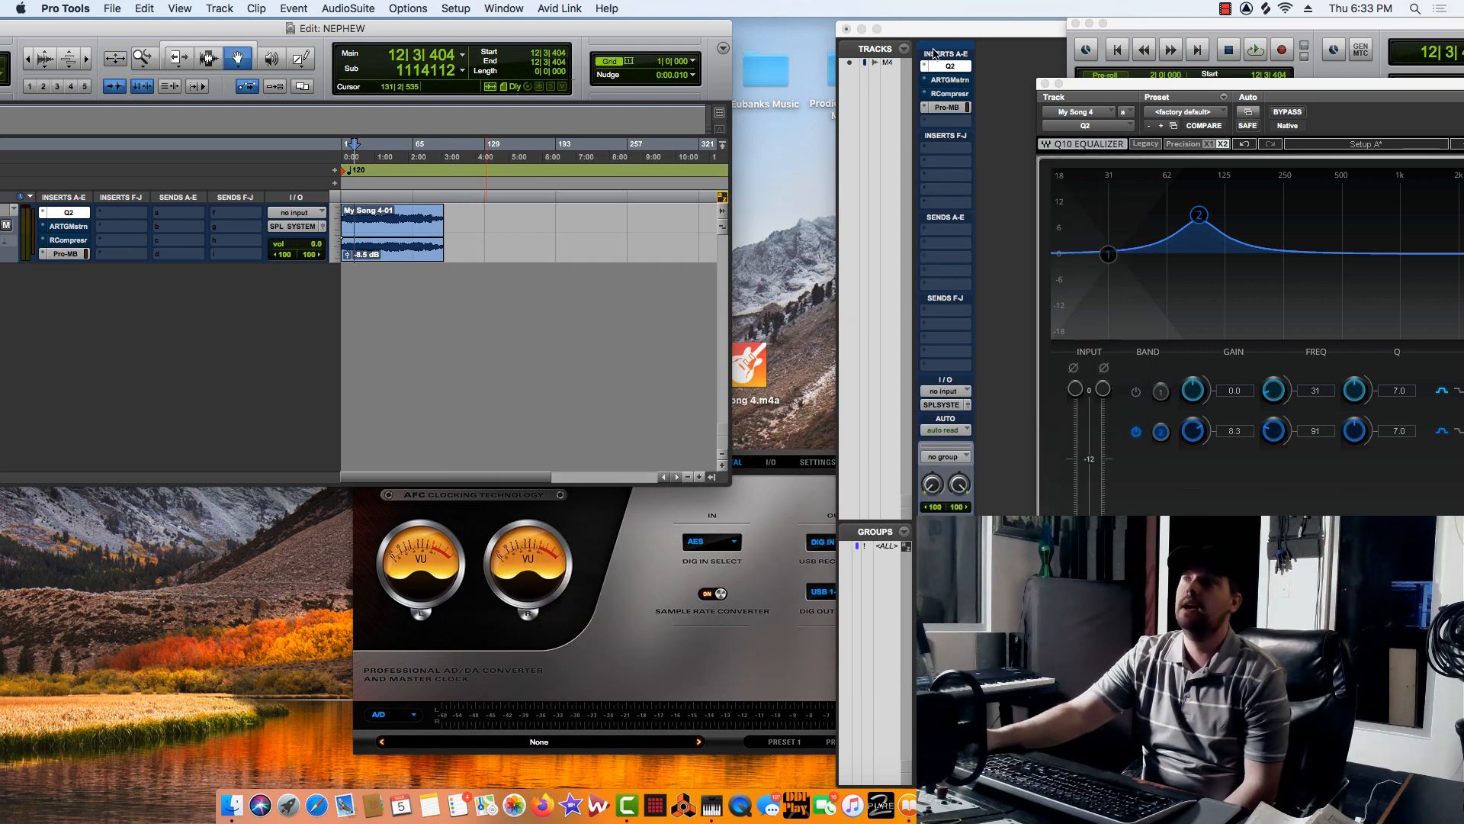
left_click(940, 66)
mouse_move(999, 66)
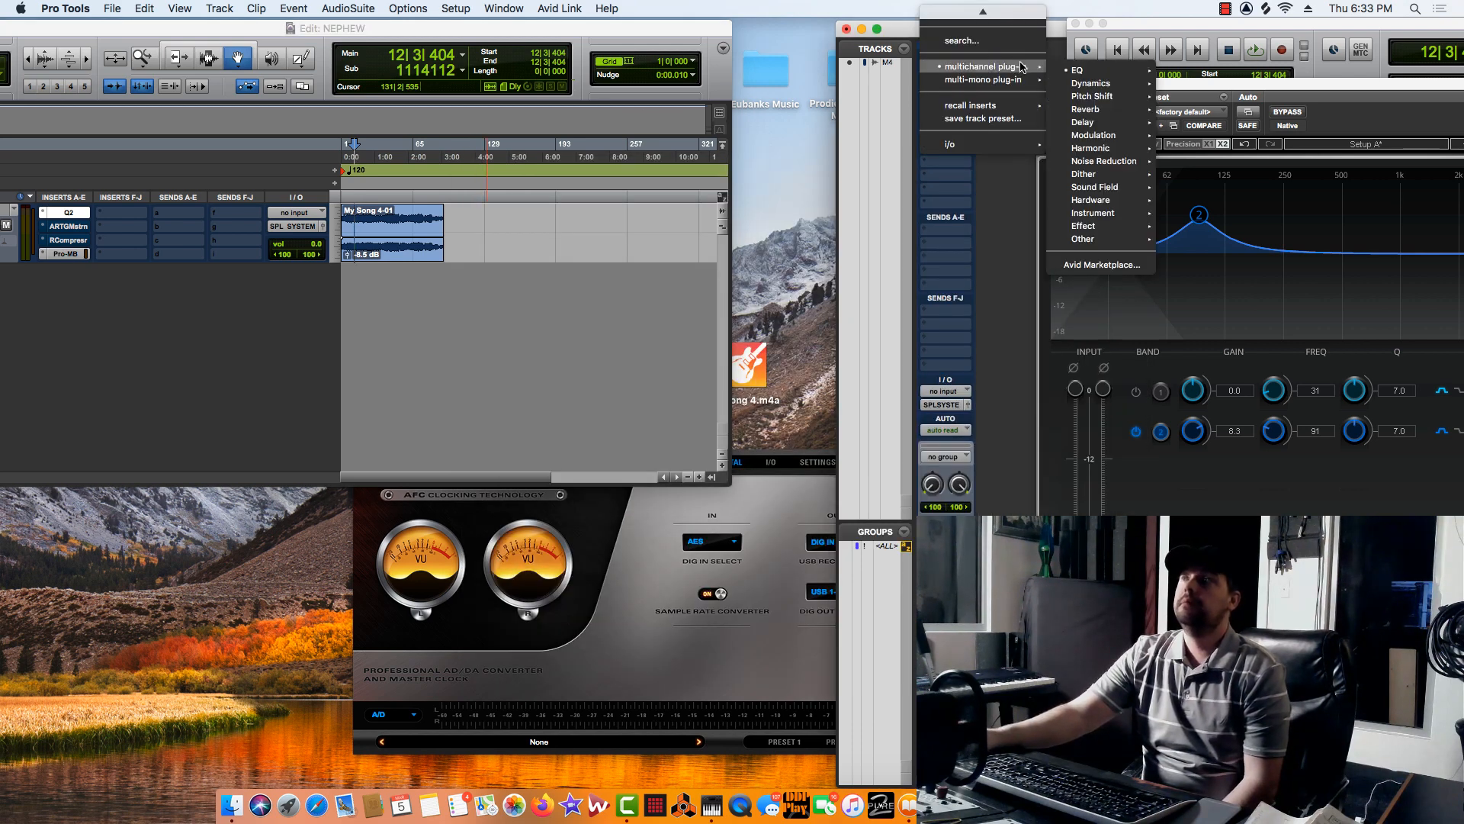
mouse_move(1077, 70)
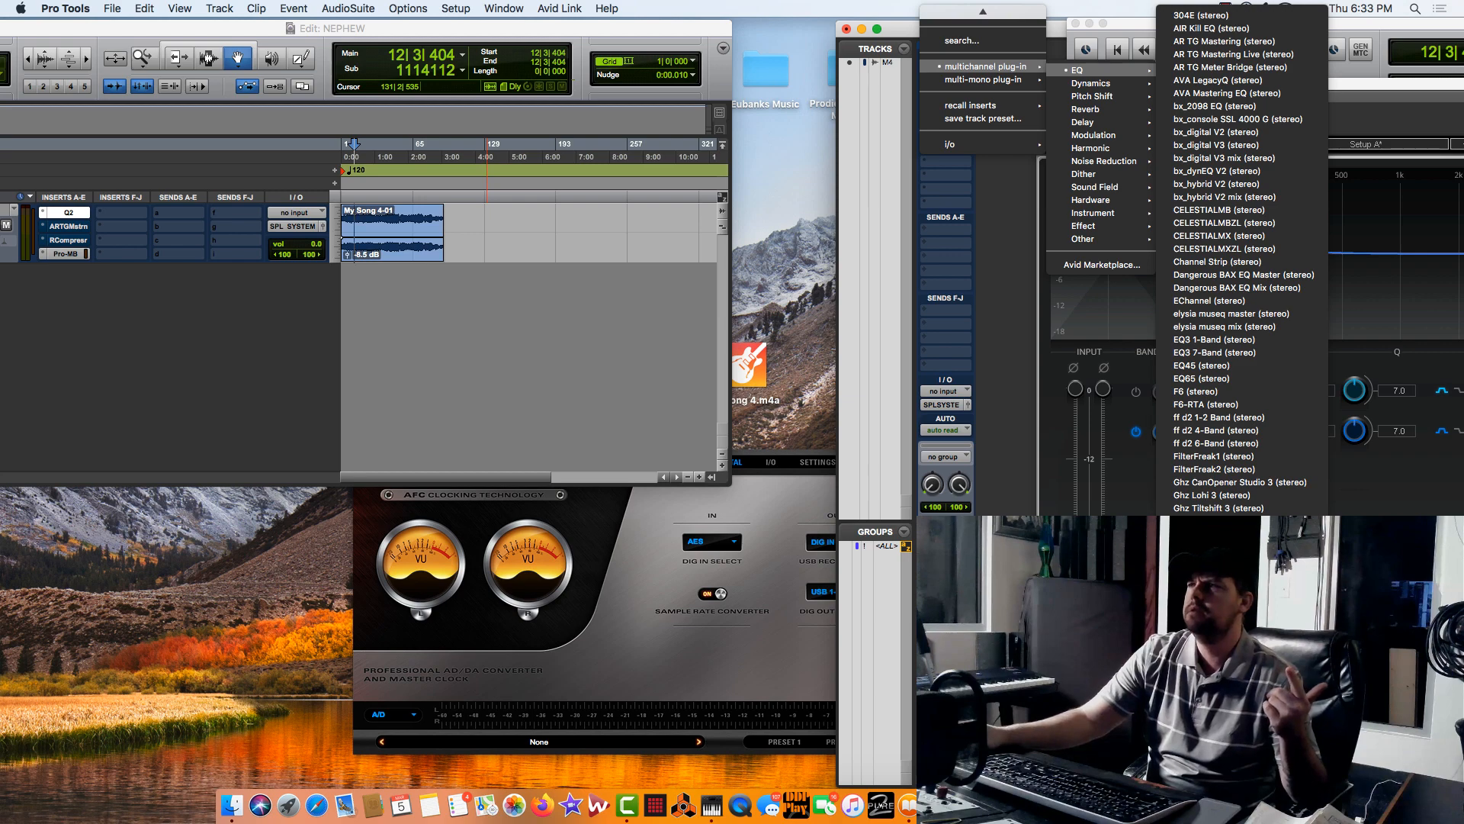
key("Escape")
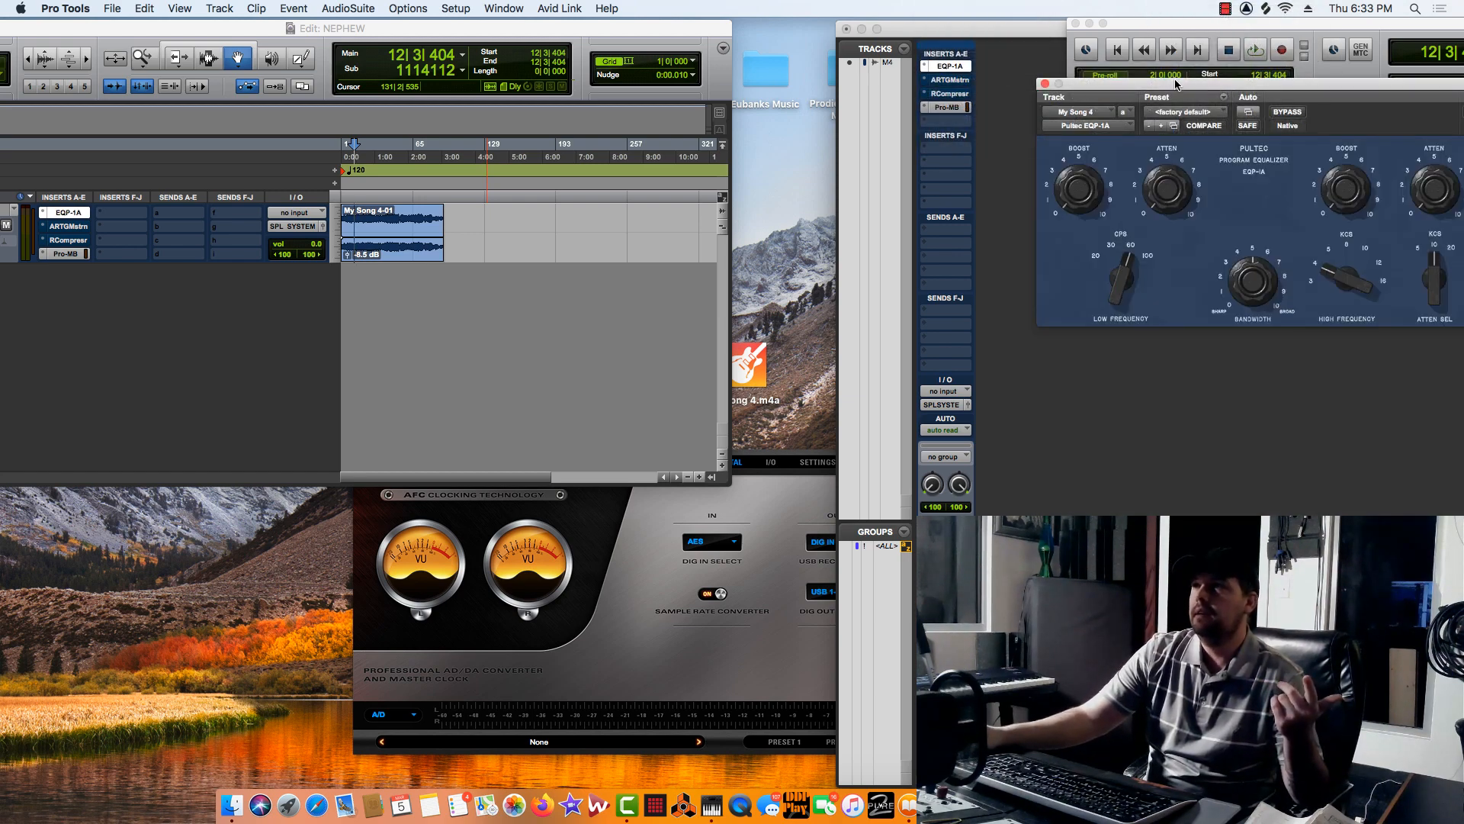
left_click_drag(1176, 84, 673, 312)
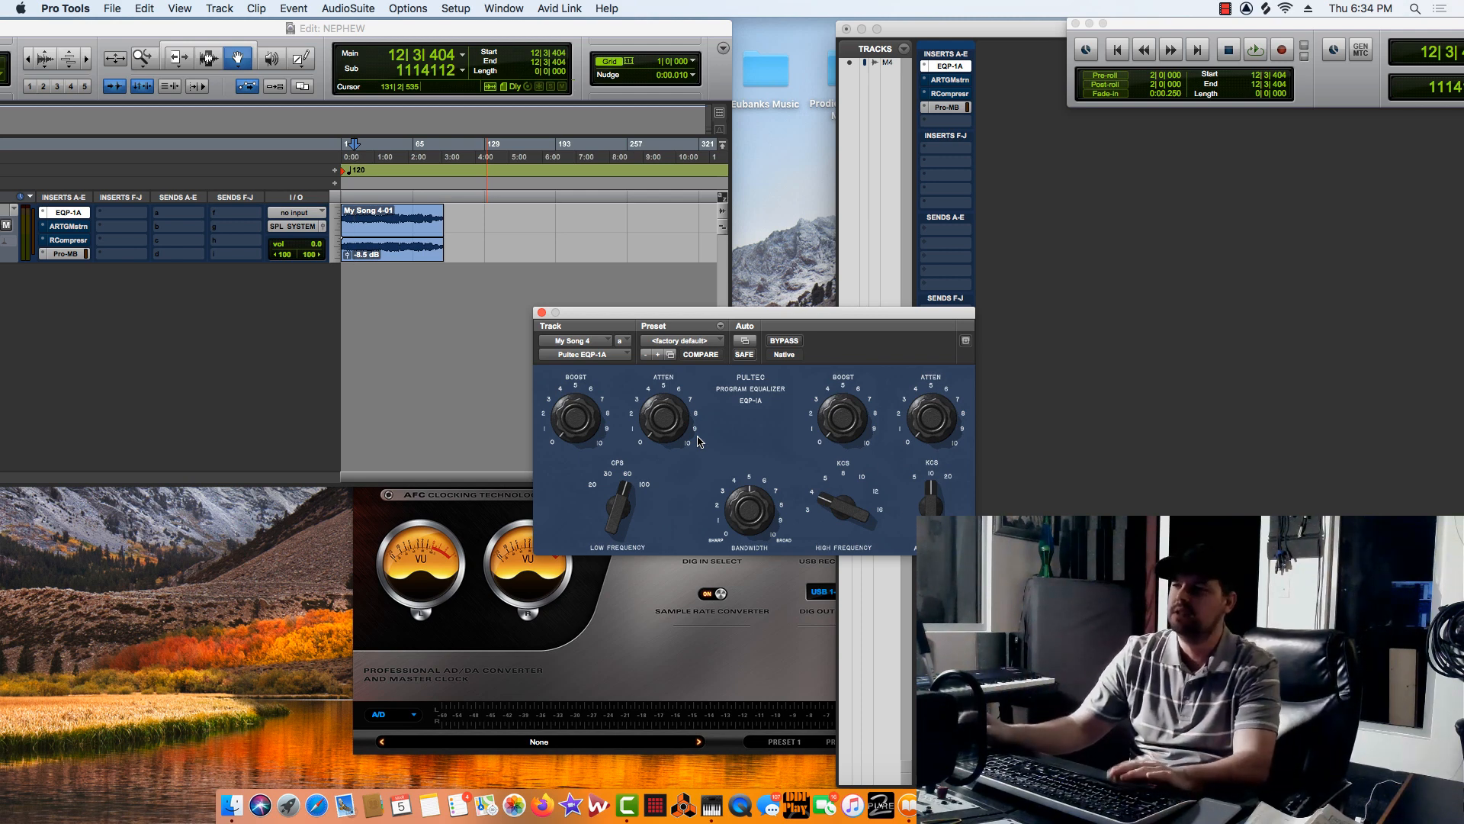
Play the song and raise the EQP-1A's low-frequency boost to about 4 with the low frequency at 100 CPS.
key("space")
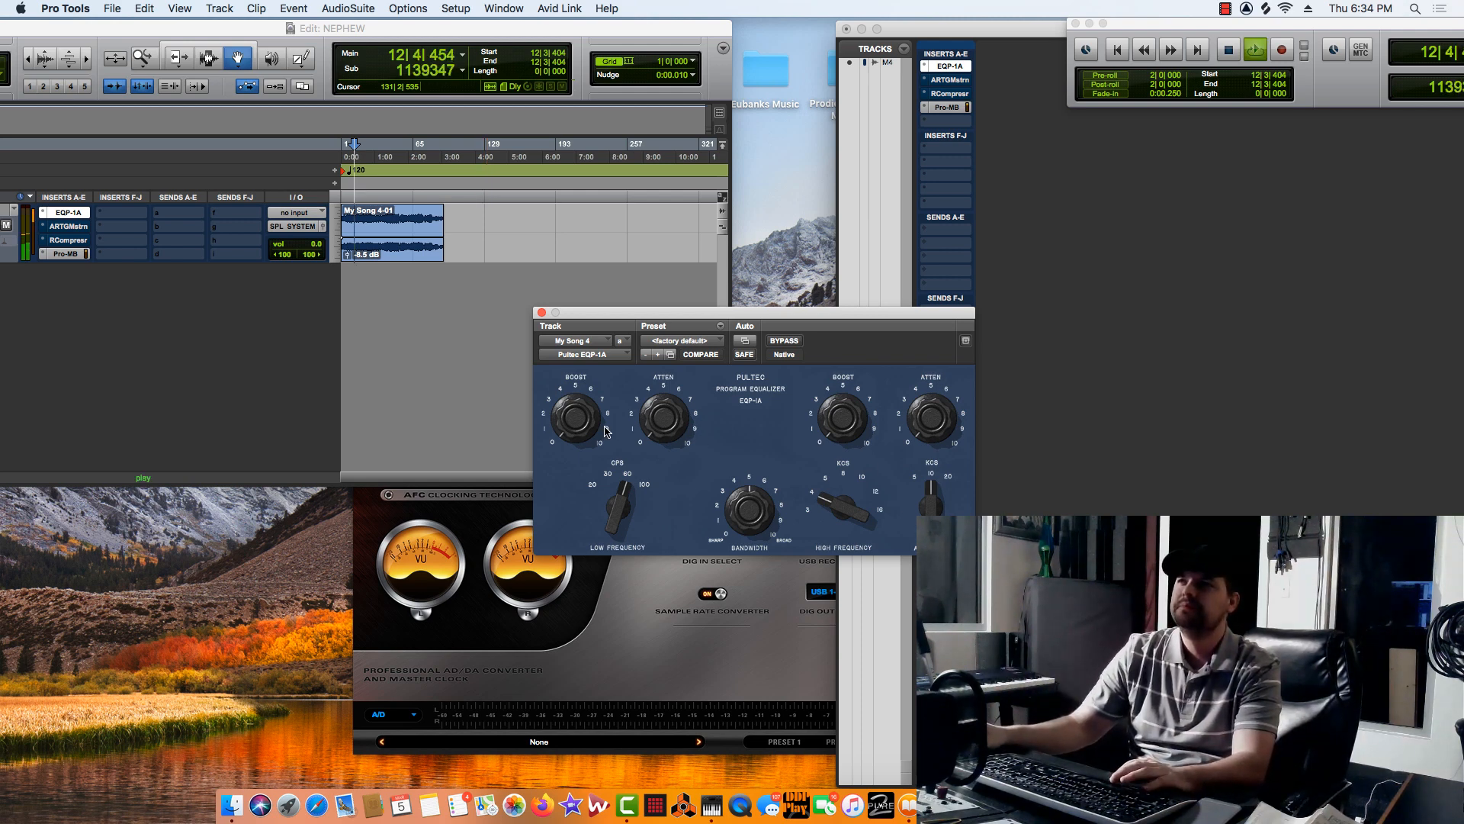
left_click_drag(579, 421, 576, 397)
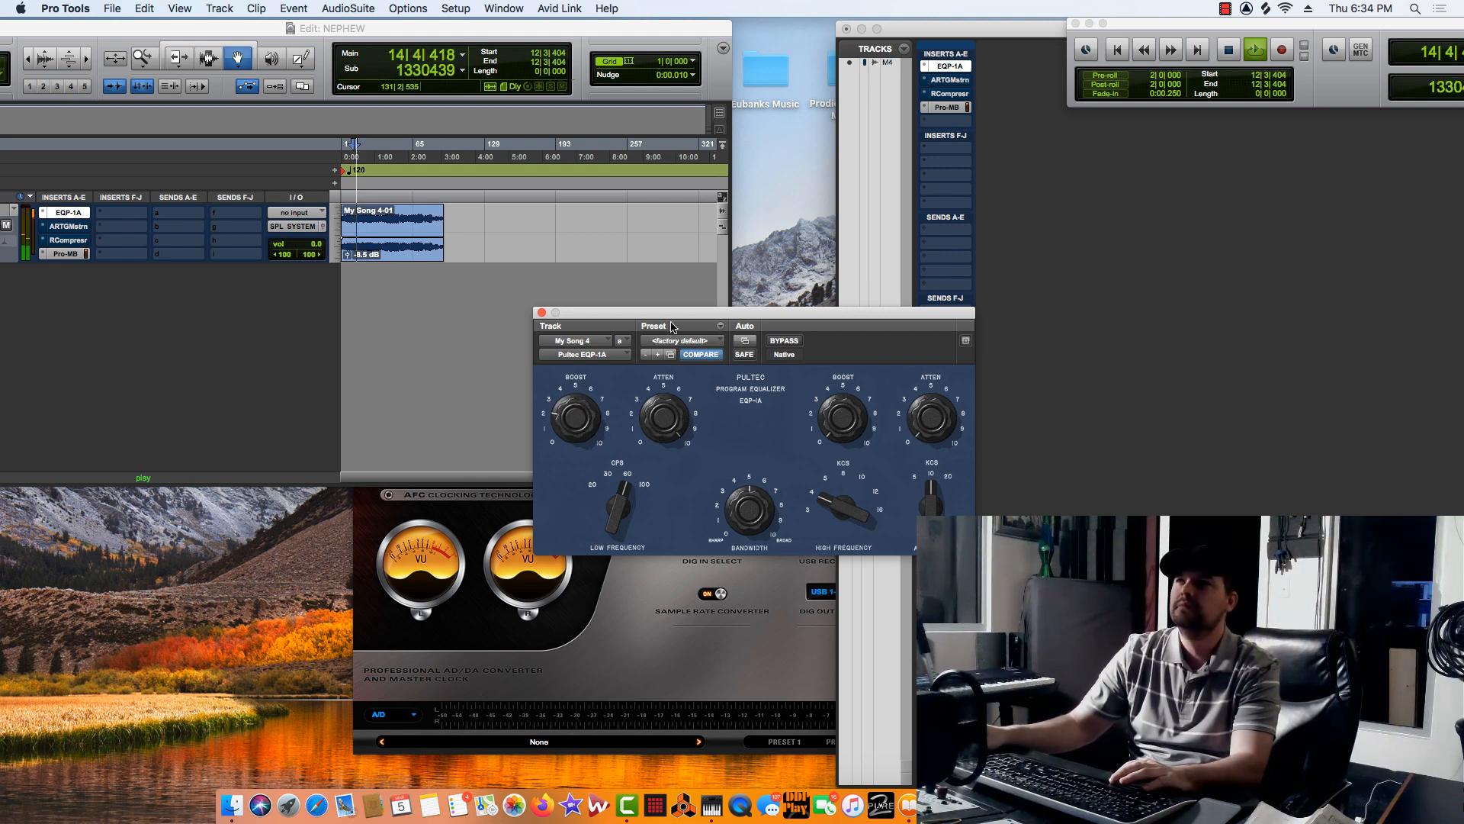
left_click_drag(579, 421, 577, 414)
left_click_drag(624, 494, 628, 473)
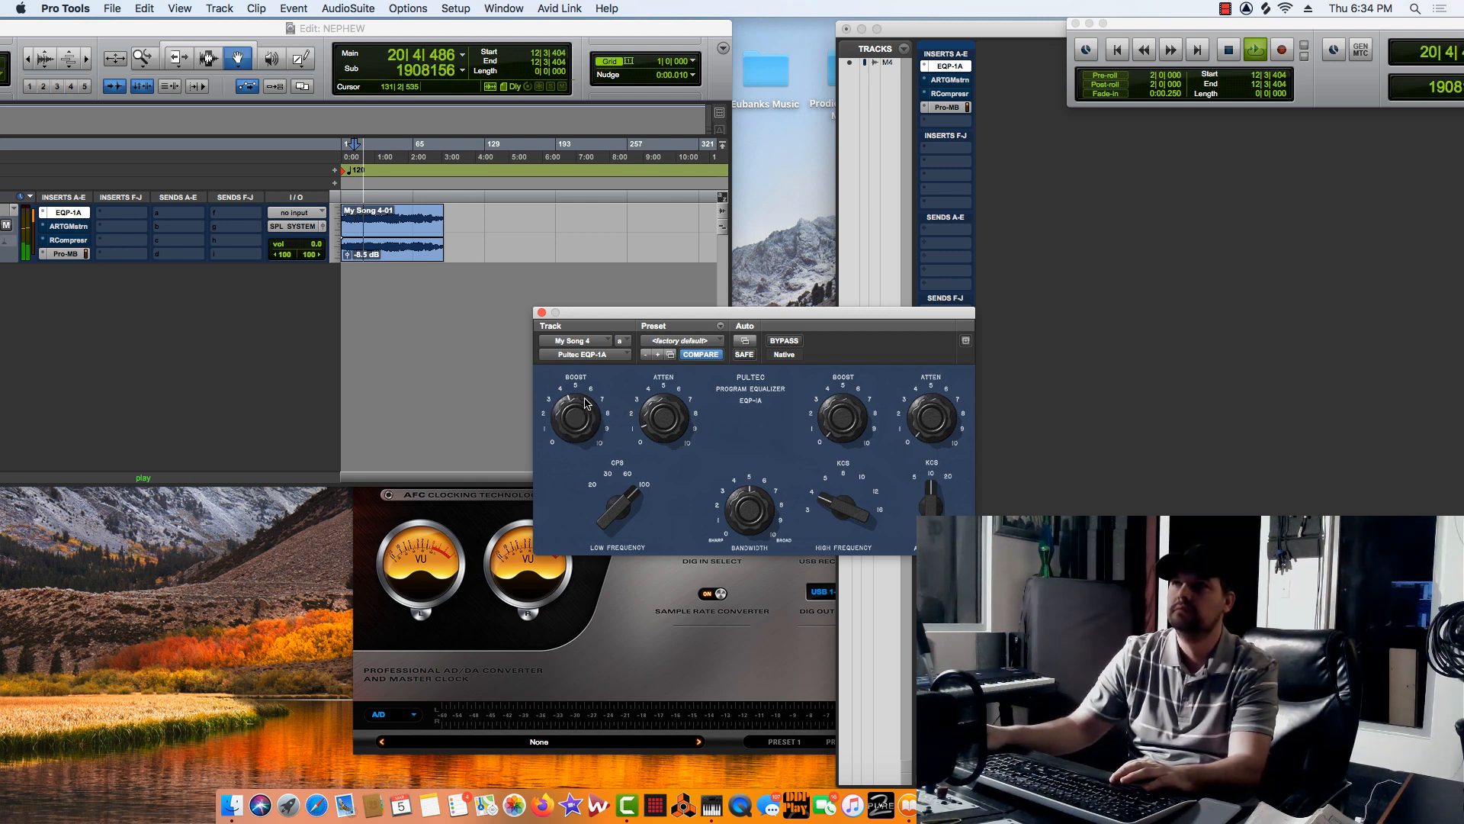
Compare the song with the EQP-1A bypassed and active during playback, leave it active, and stop playback.
left_click(784, 341)
left_click(784, 341)
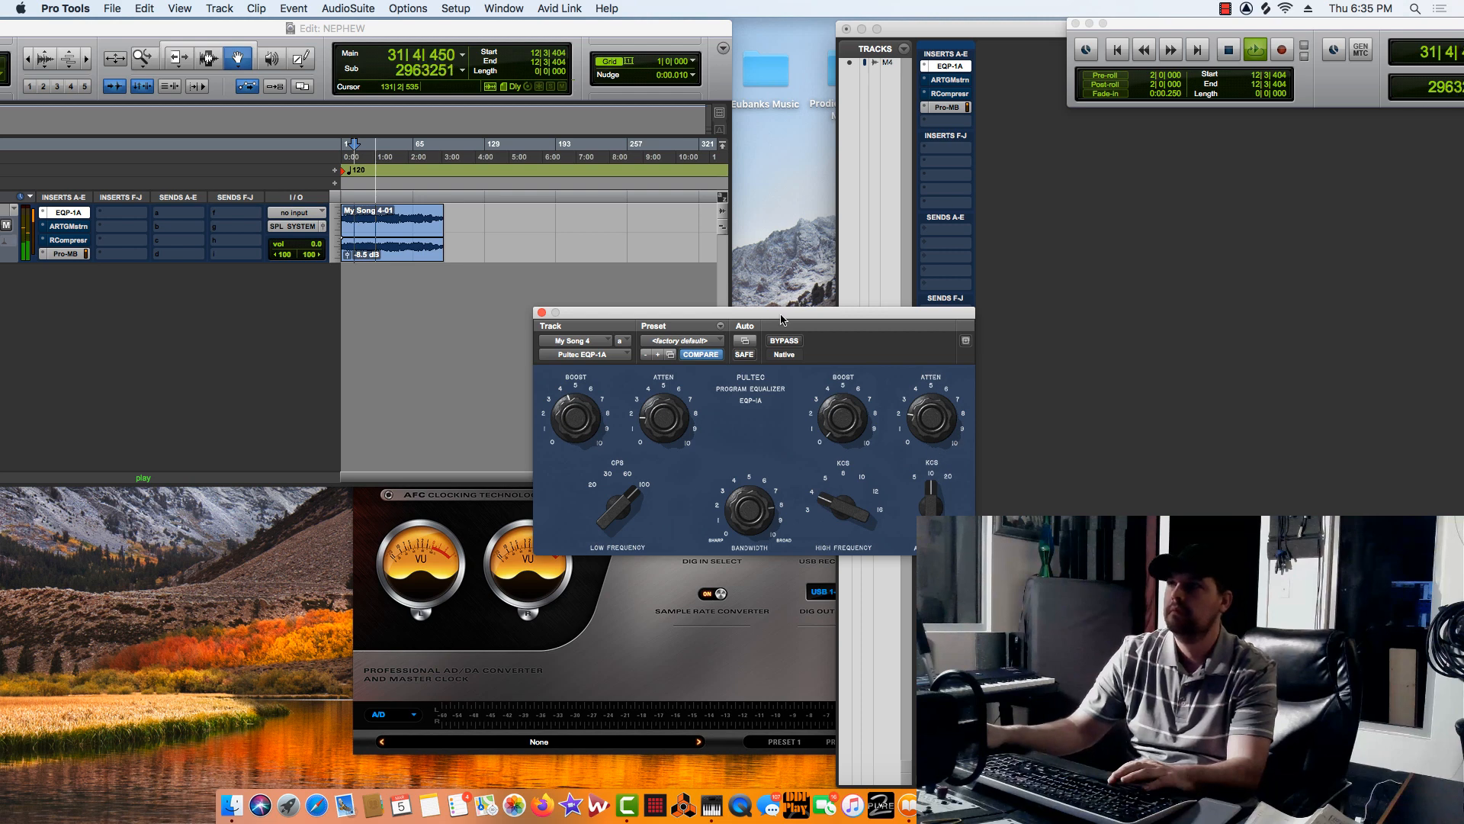
left_click(784, 341)
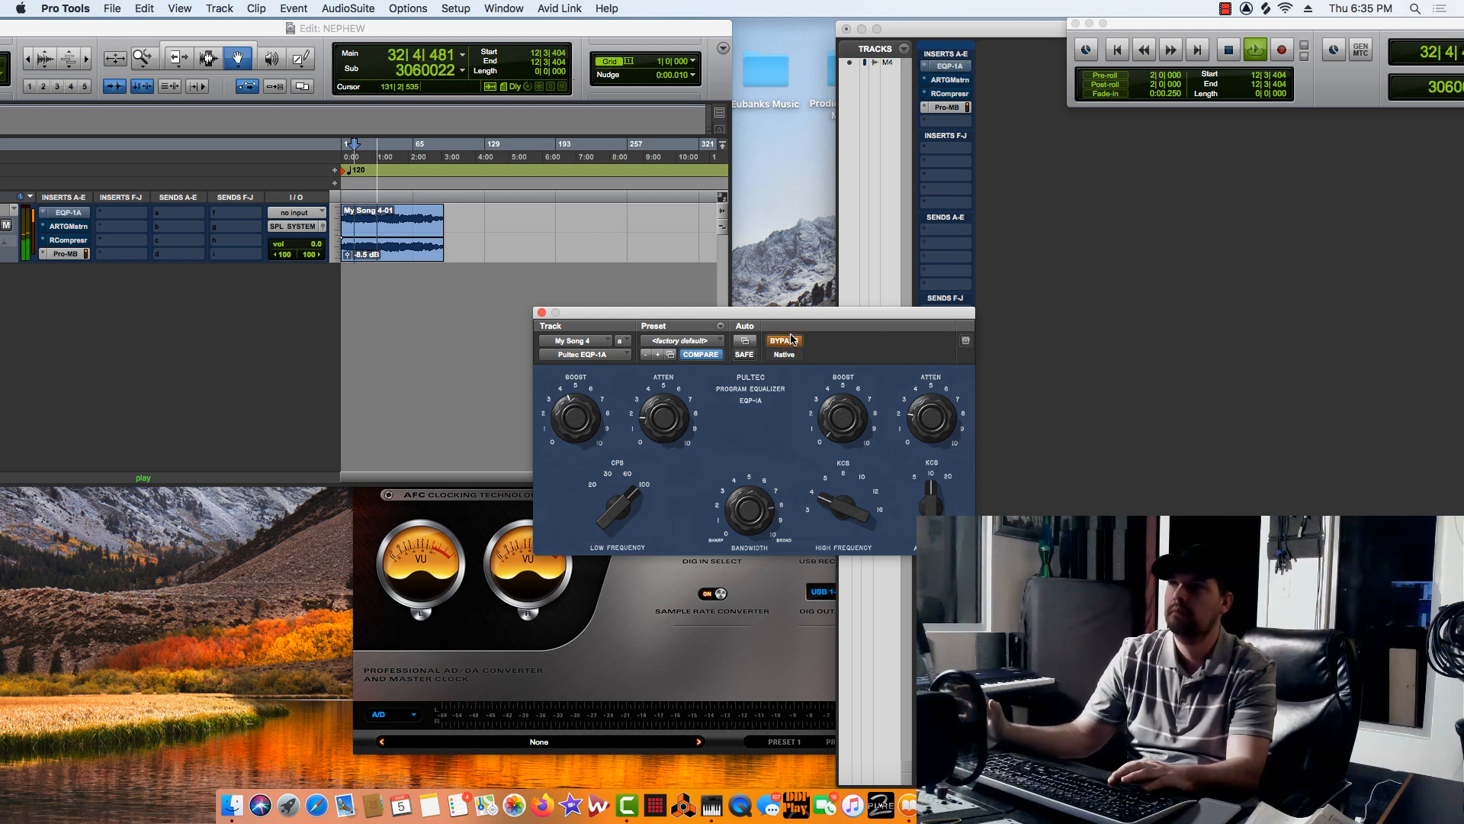
left_click(785, 341)
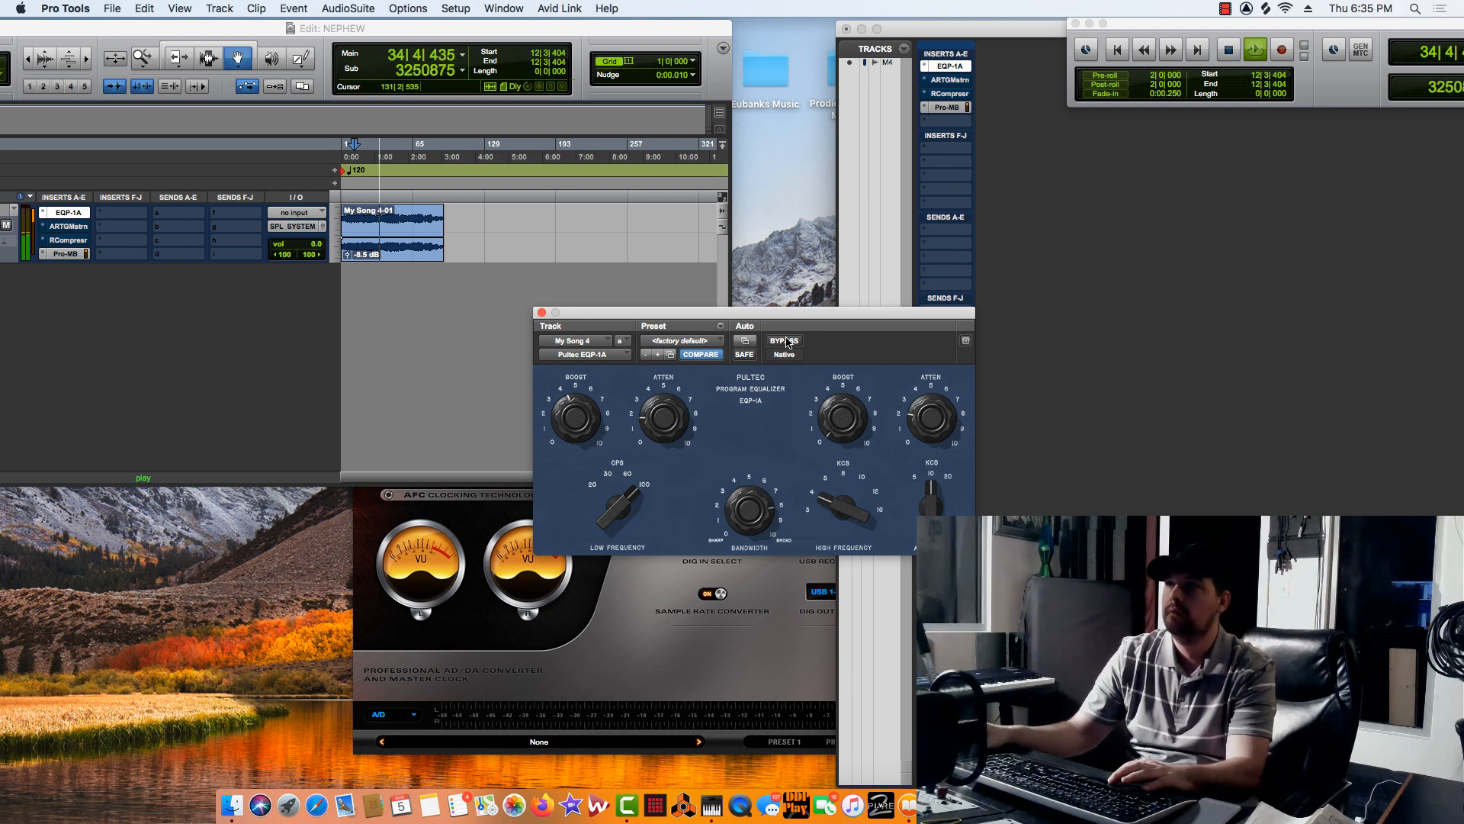
key("space")
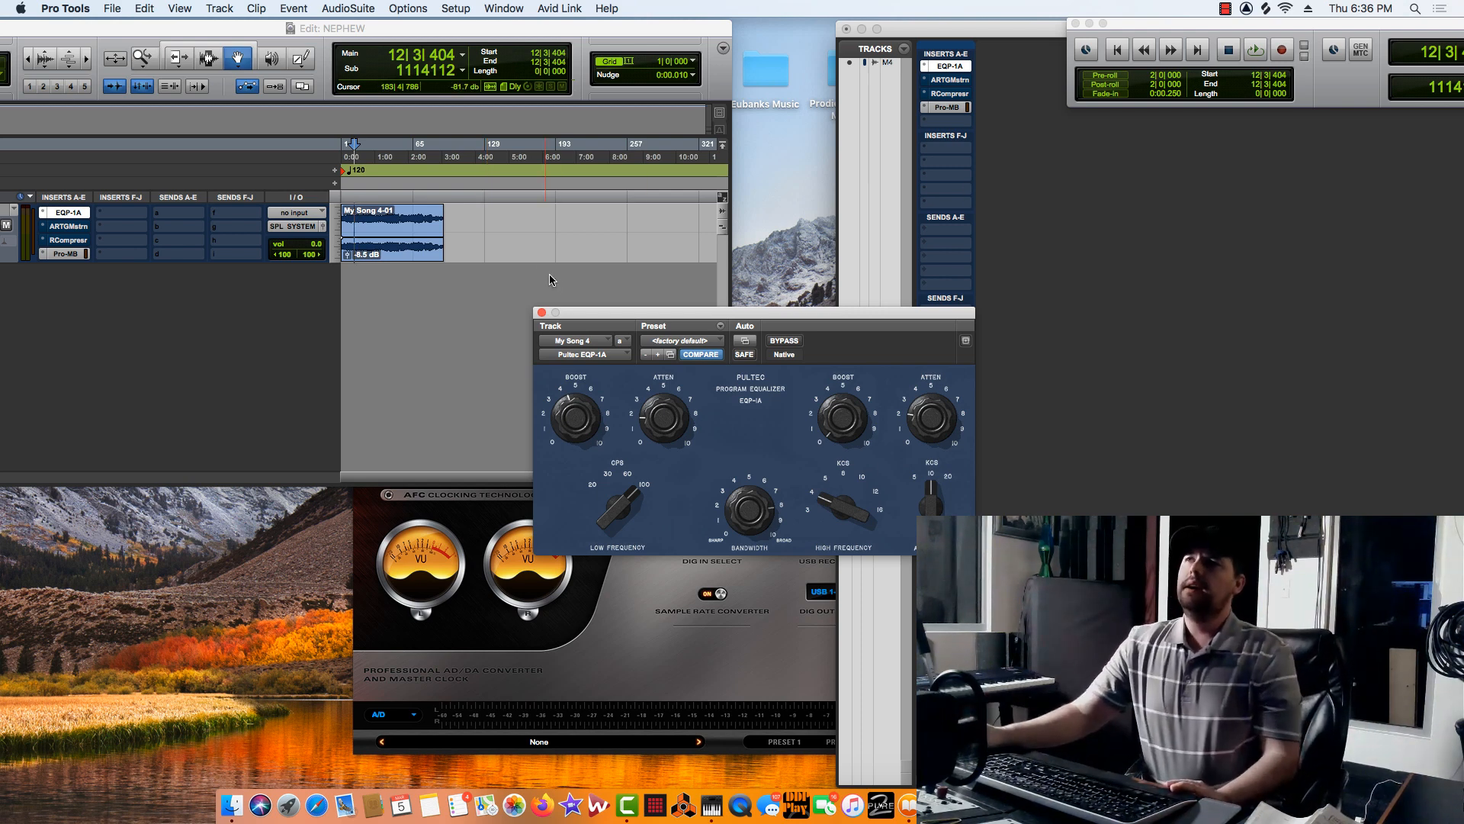
Close the EQP-1A window and bypass both the Pro-MB and EQP-1A inserts on the track.
left_click(542, 313)
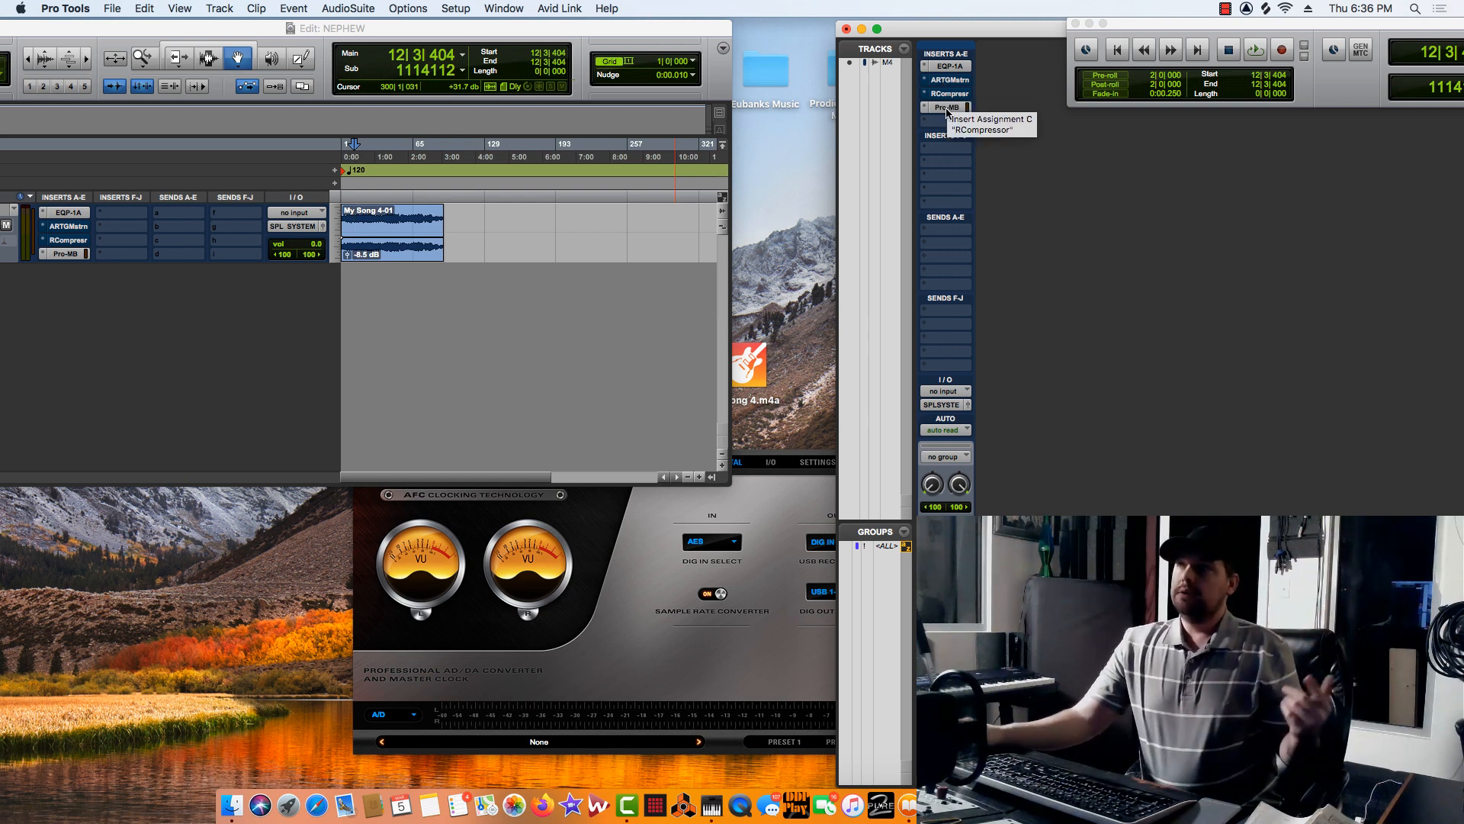
left_click(928, 110)
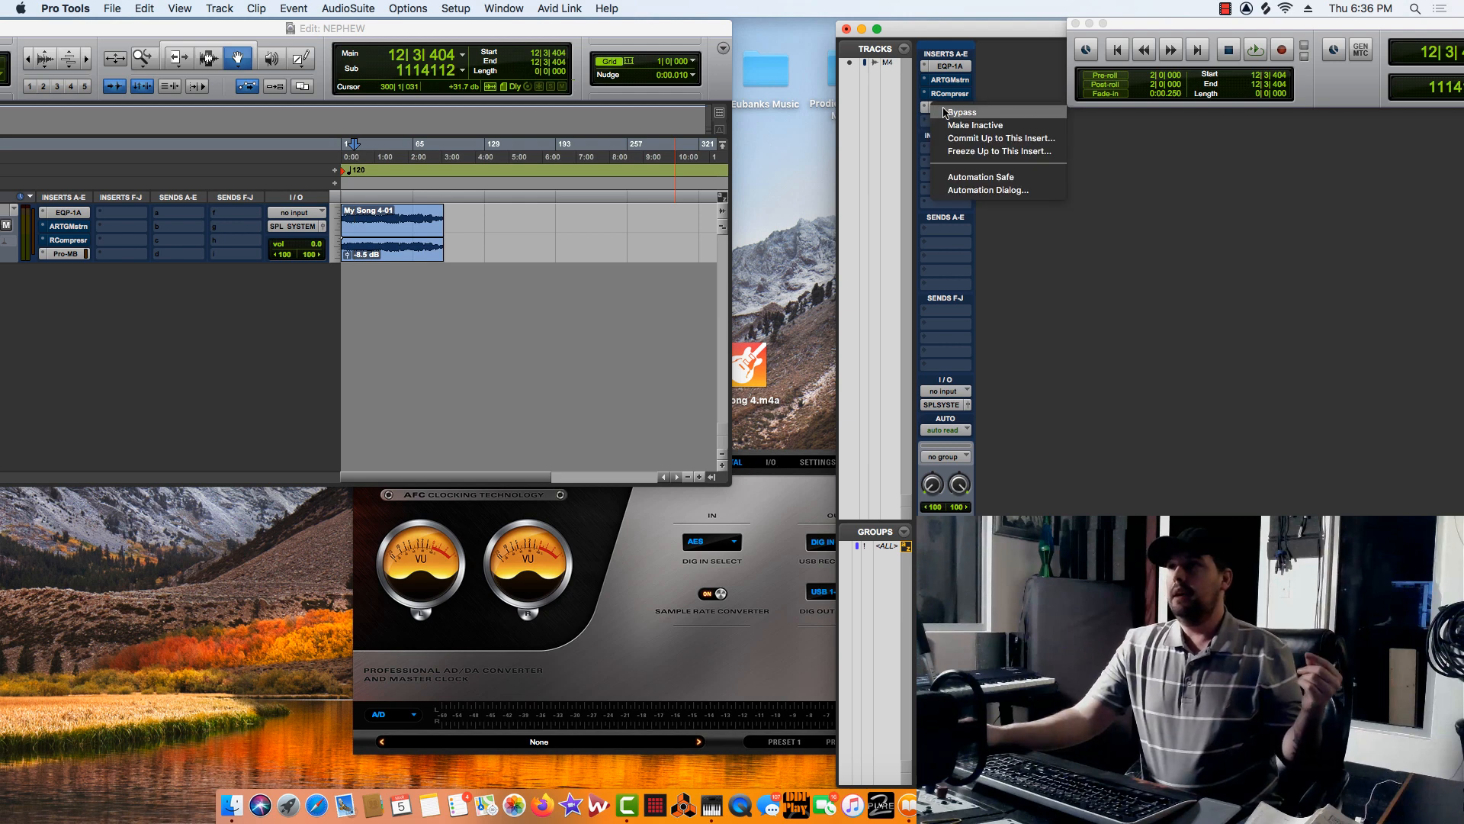
left_click(966, 137)
right_click(952, 67)
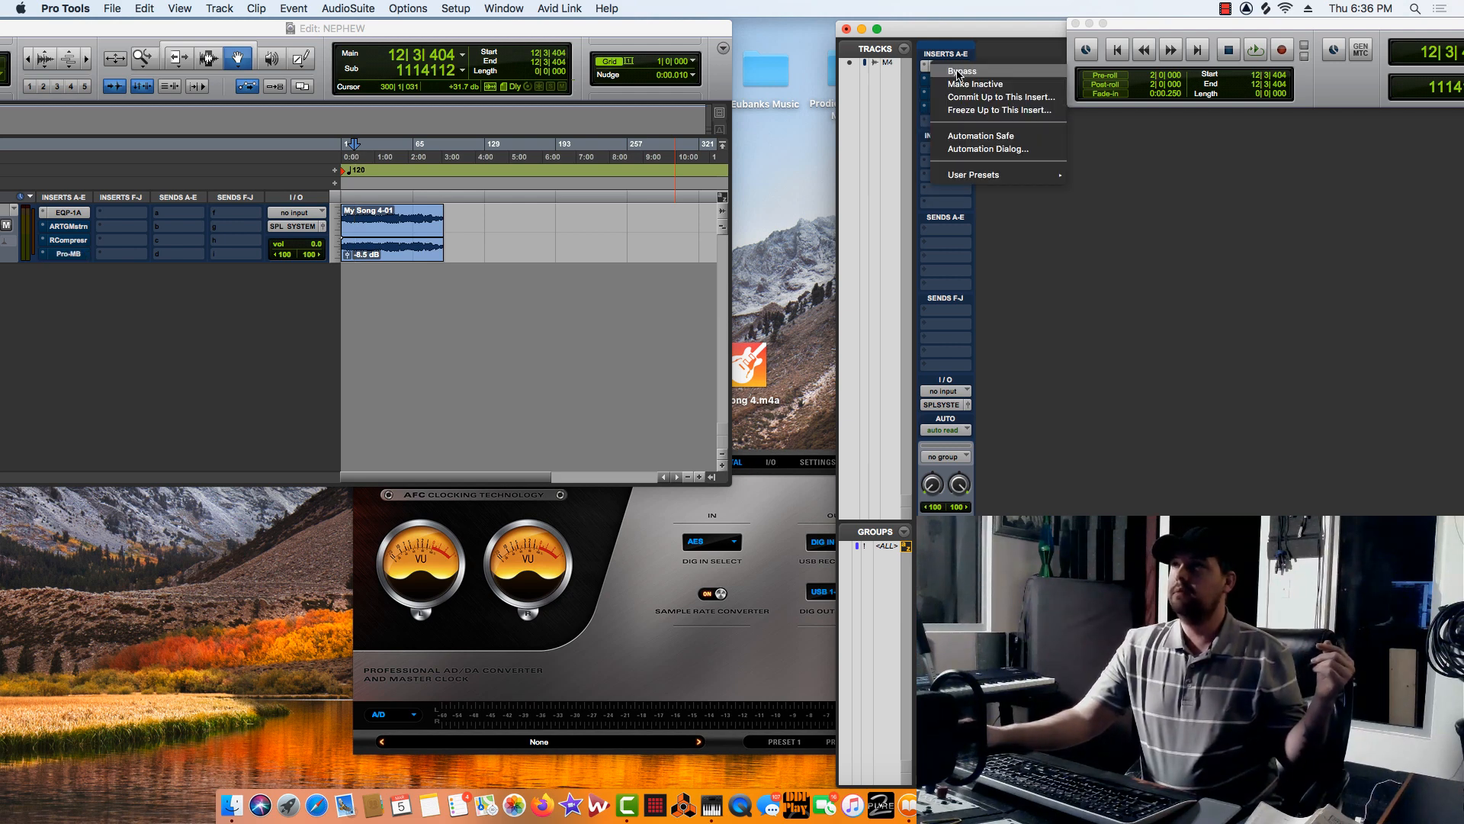
left_click(954, 70)
Insert the stereo F6-RTA dynamic equalizer in the empty fifth insert slot, after Pro-MB.
left_click(926, 123)
mouse_move(985, 121)
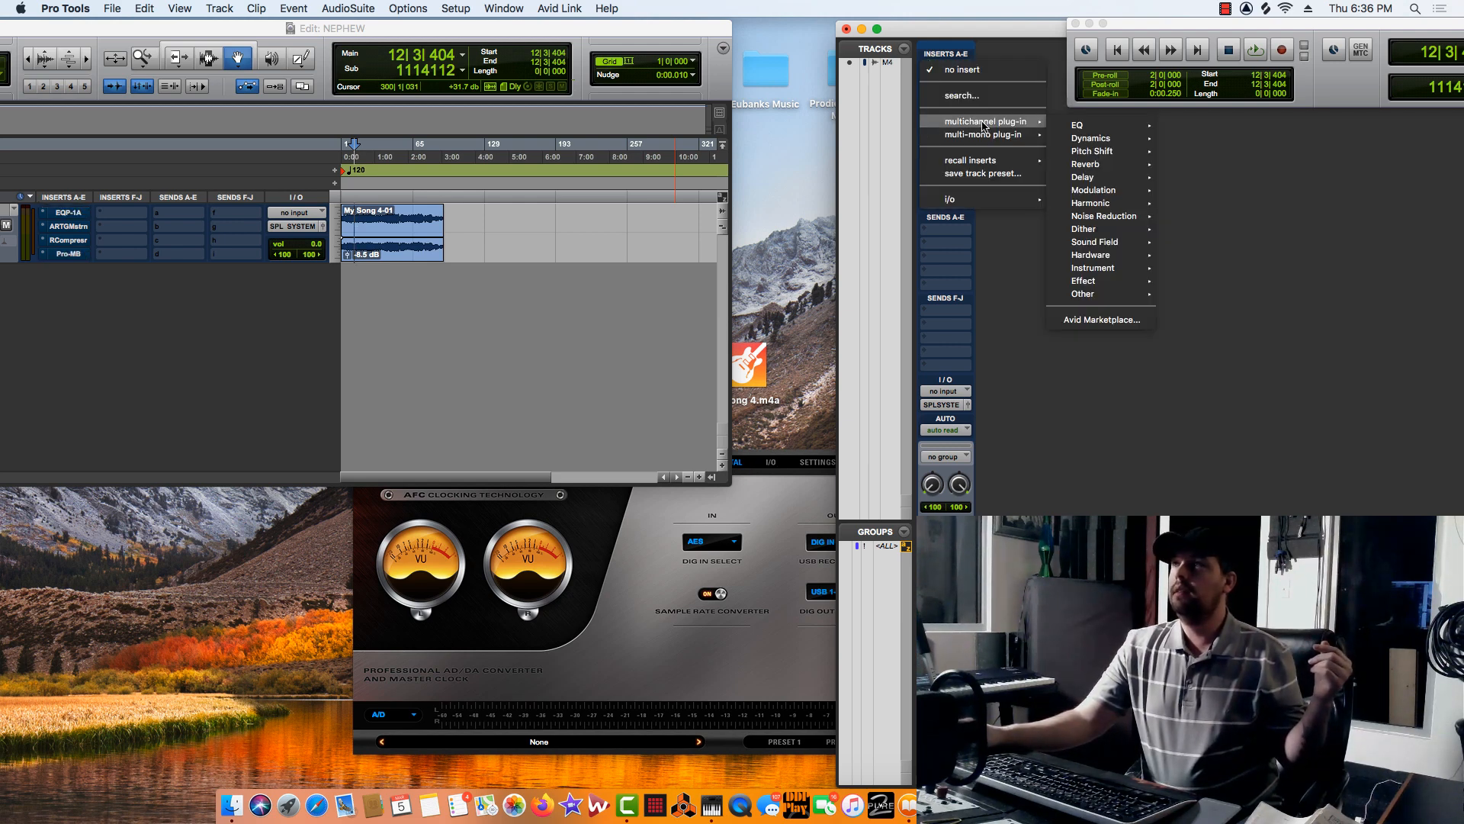
mouse_move(1092, 138)
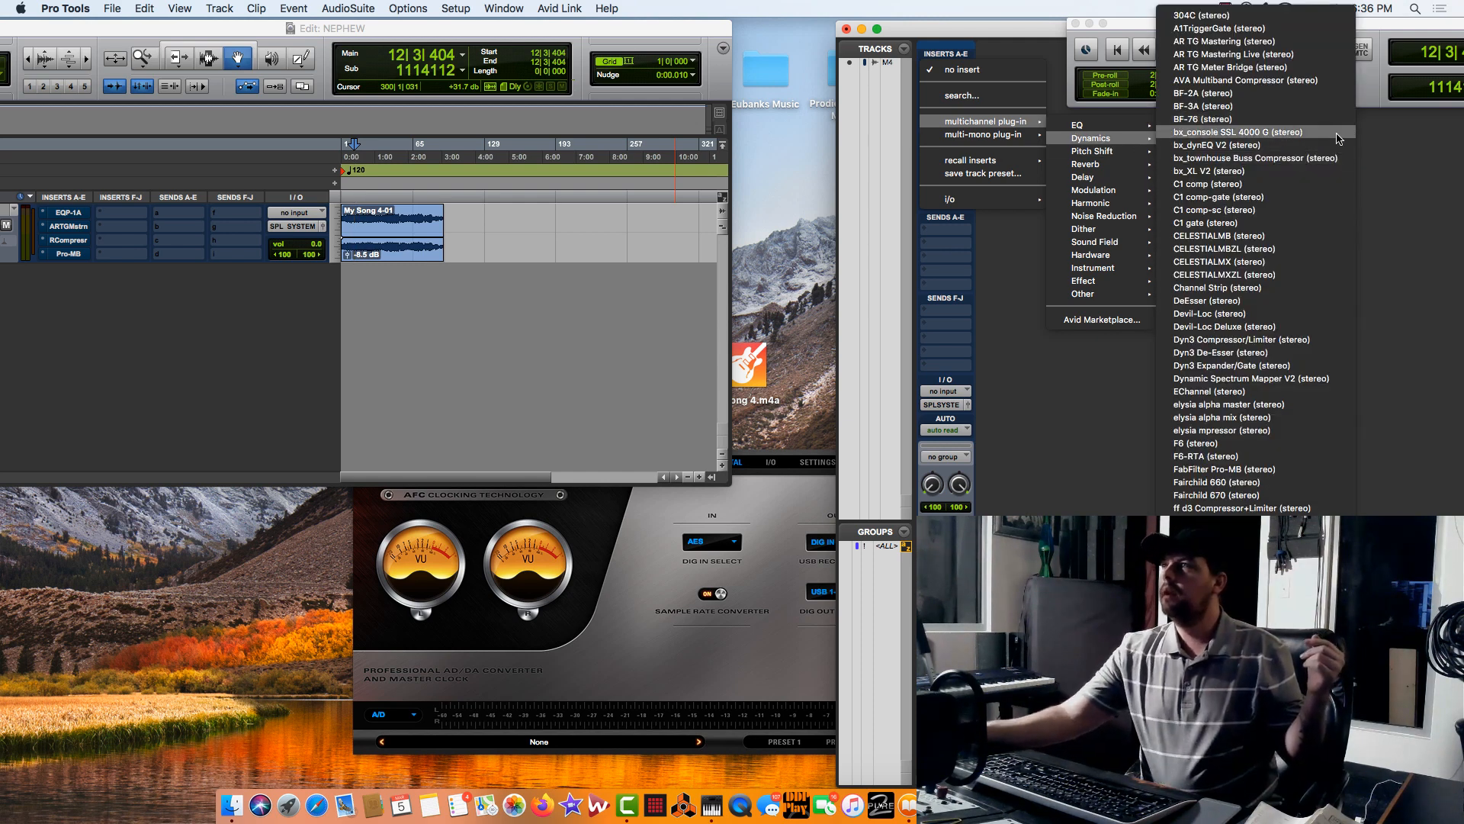
scroll(1255, 412, "down", 8)
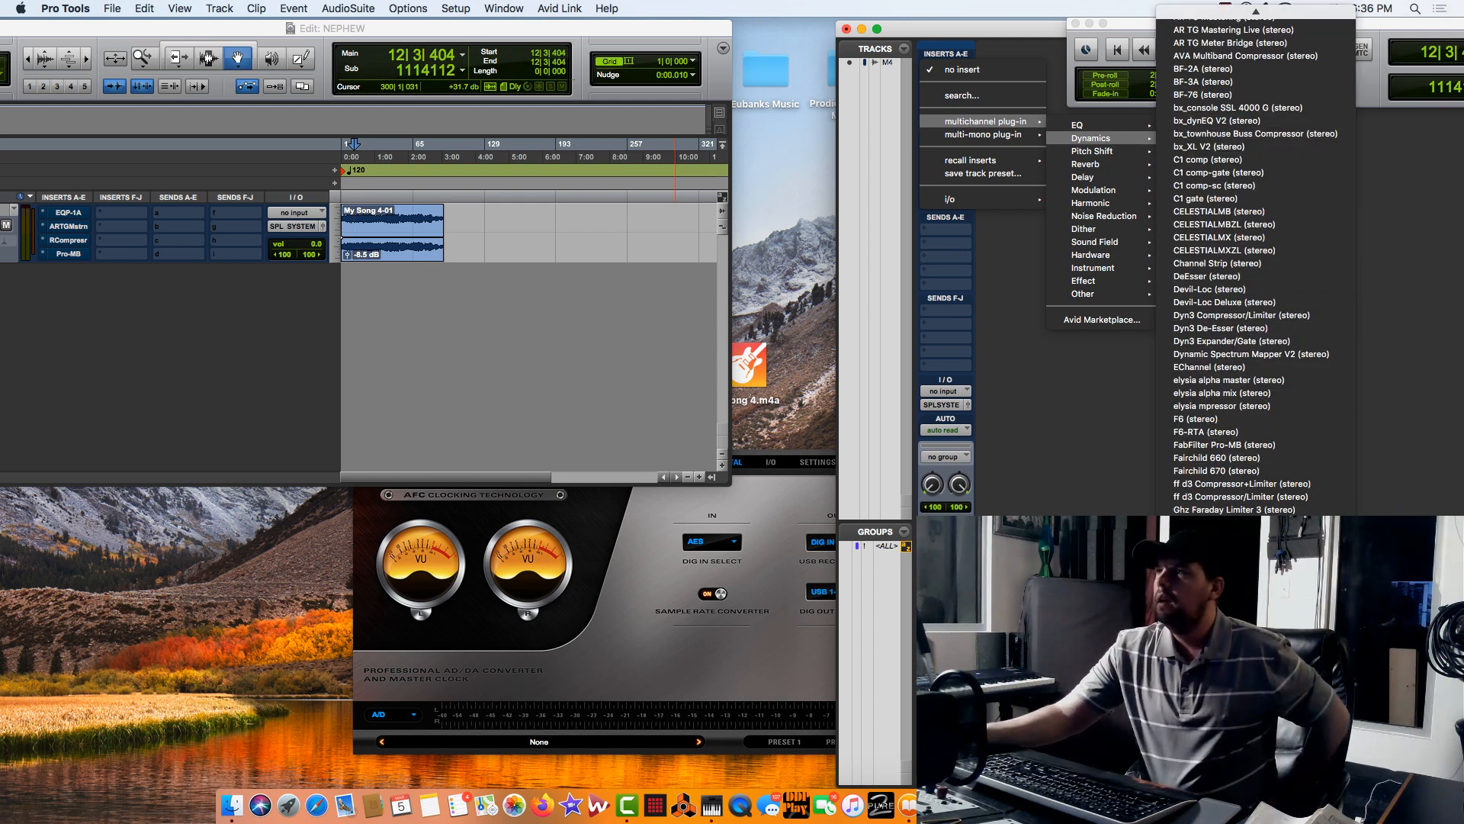
scroll(1250, 266, "down", 1)
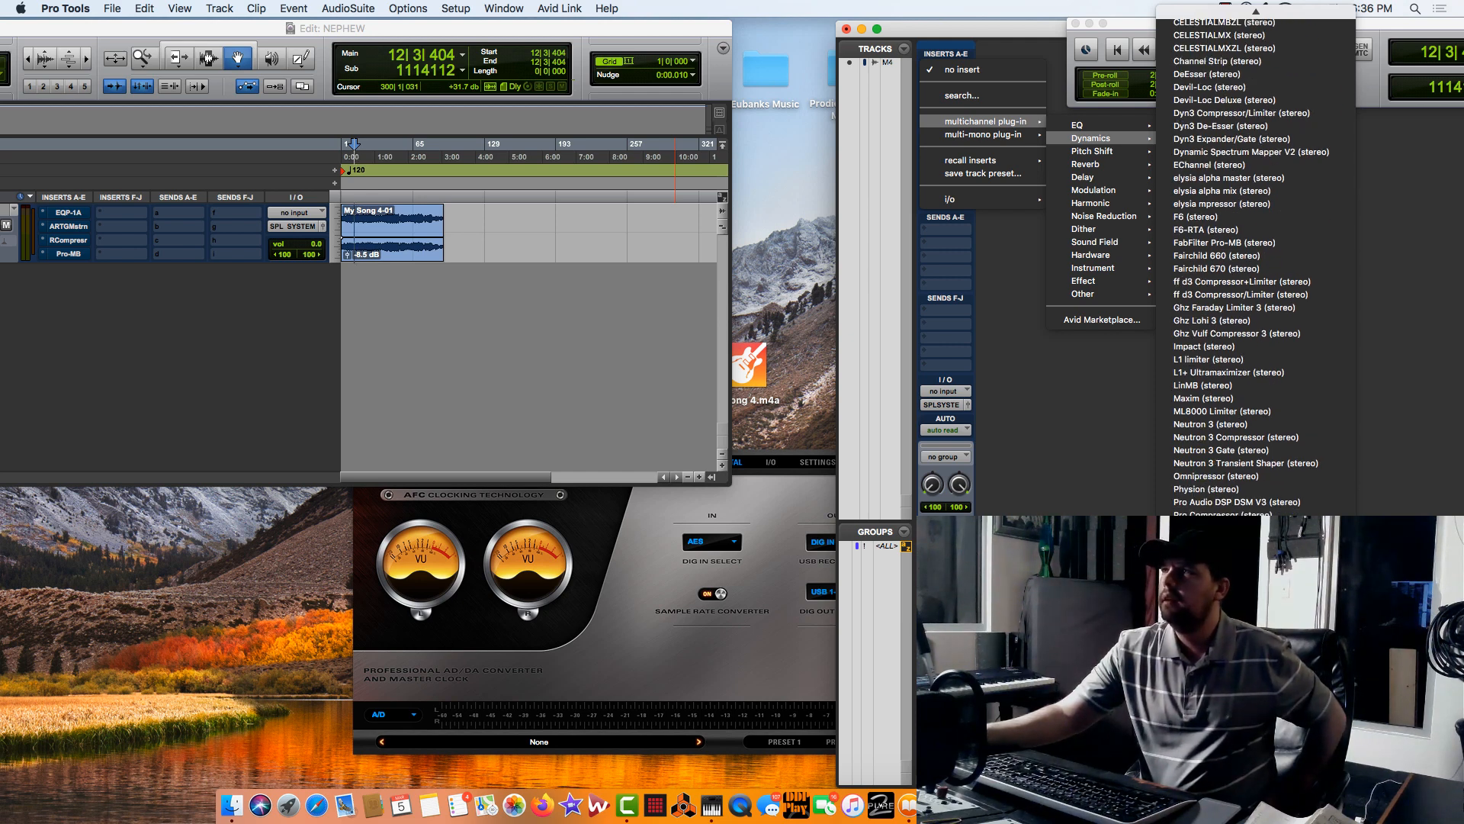
scroll(1251, 259, "up", 8)
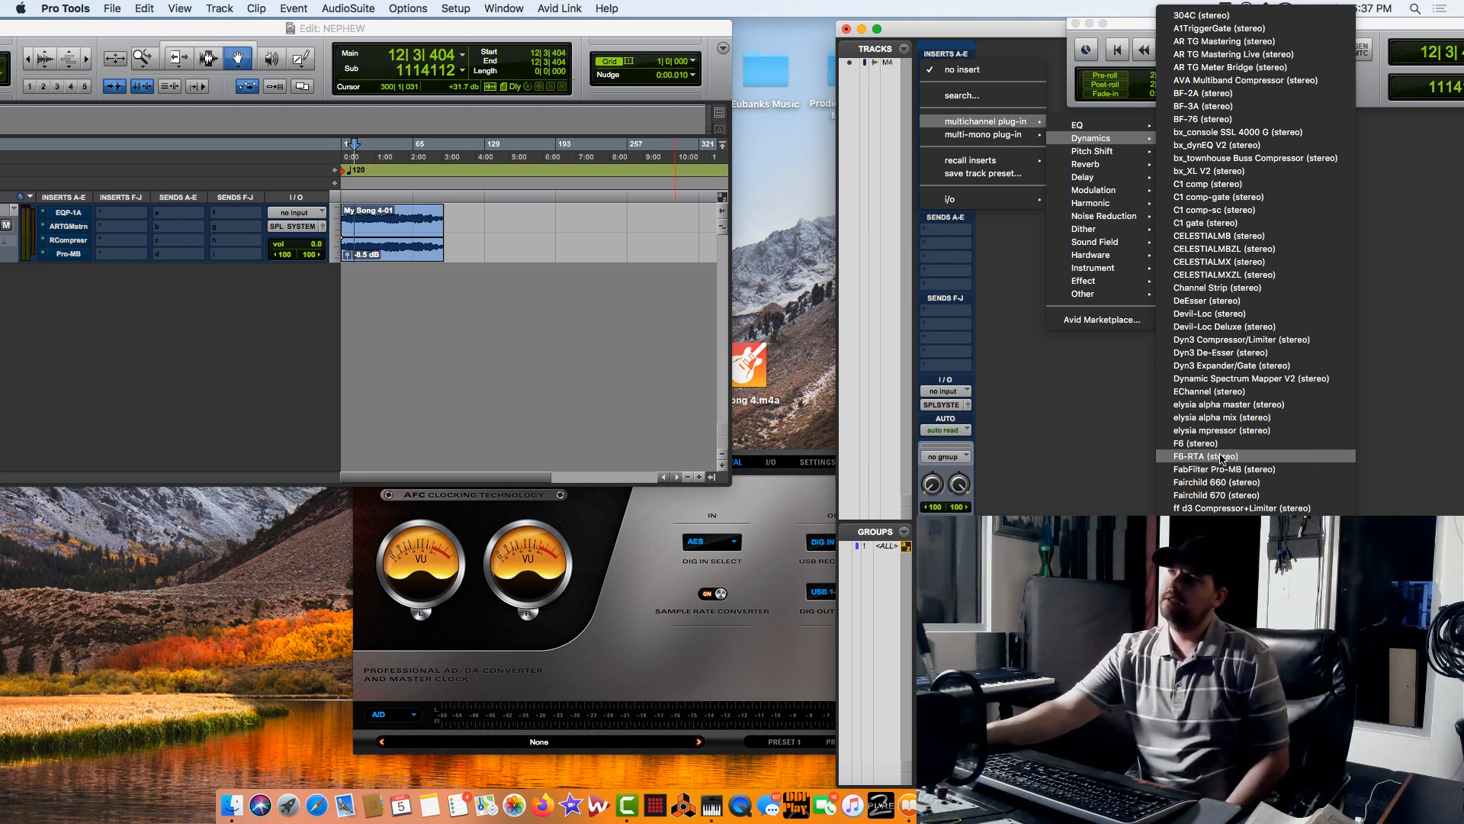
left_click(1221, 456)
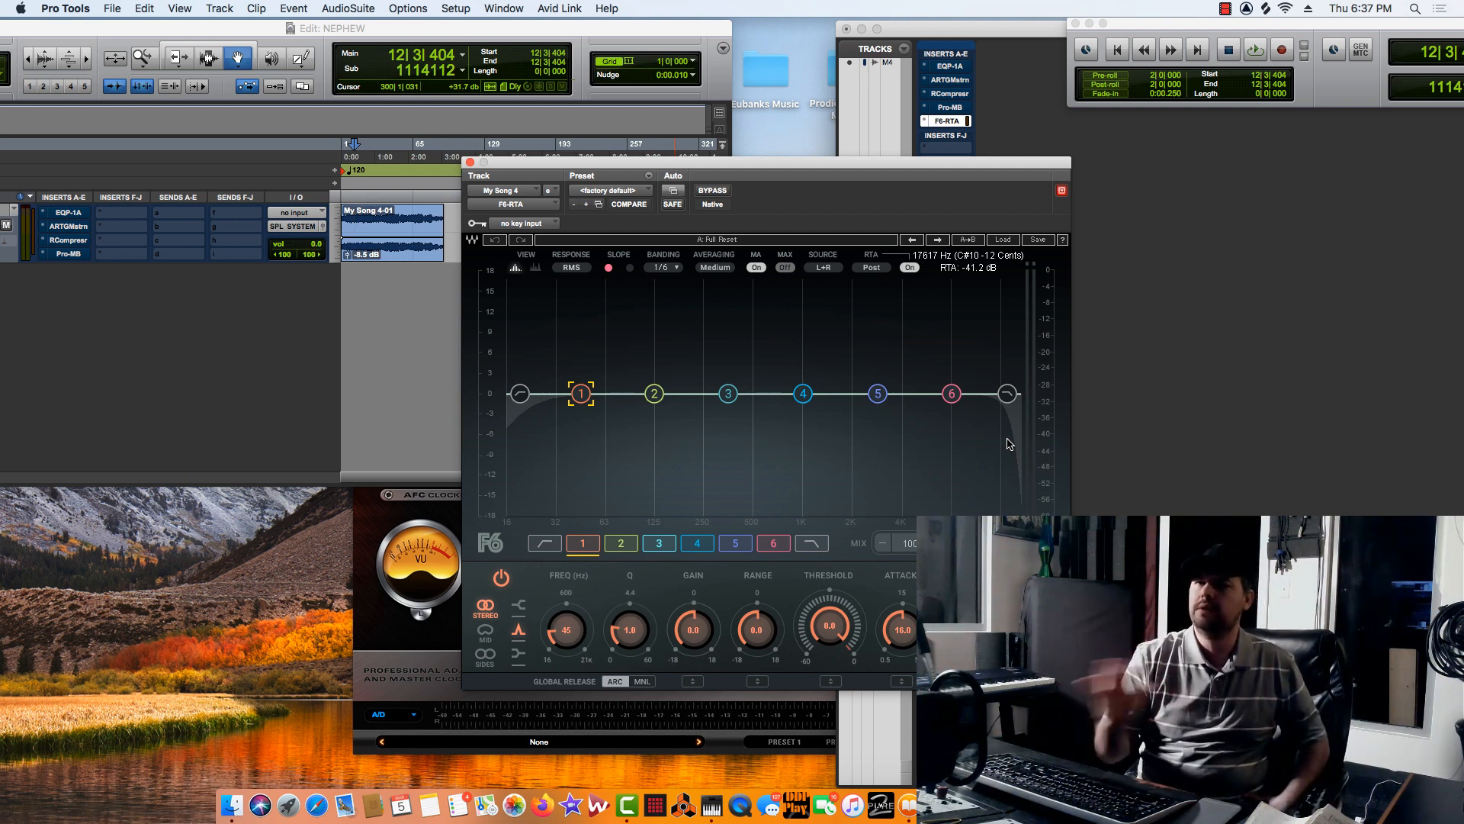
Play the song and place F6 band 2 at 222 Hz, lowering its threshold to -43.3 and reducing its range for dynamic compression.
key("space")
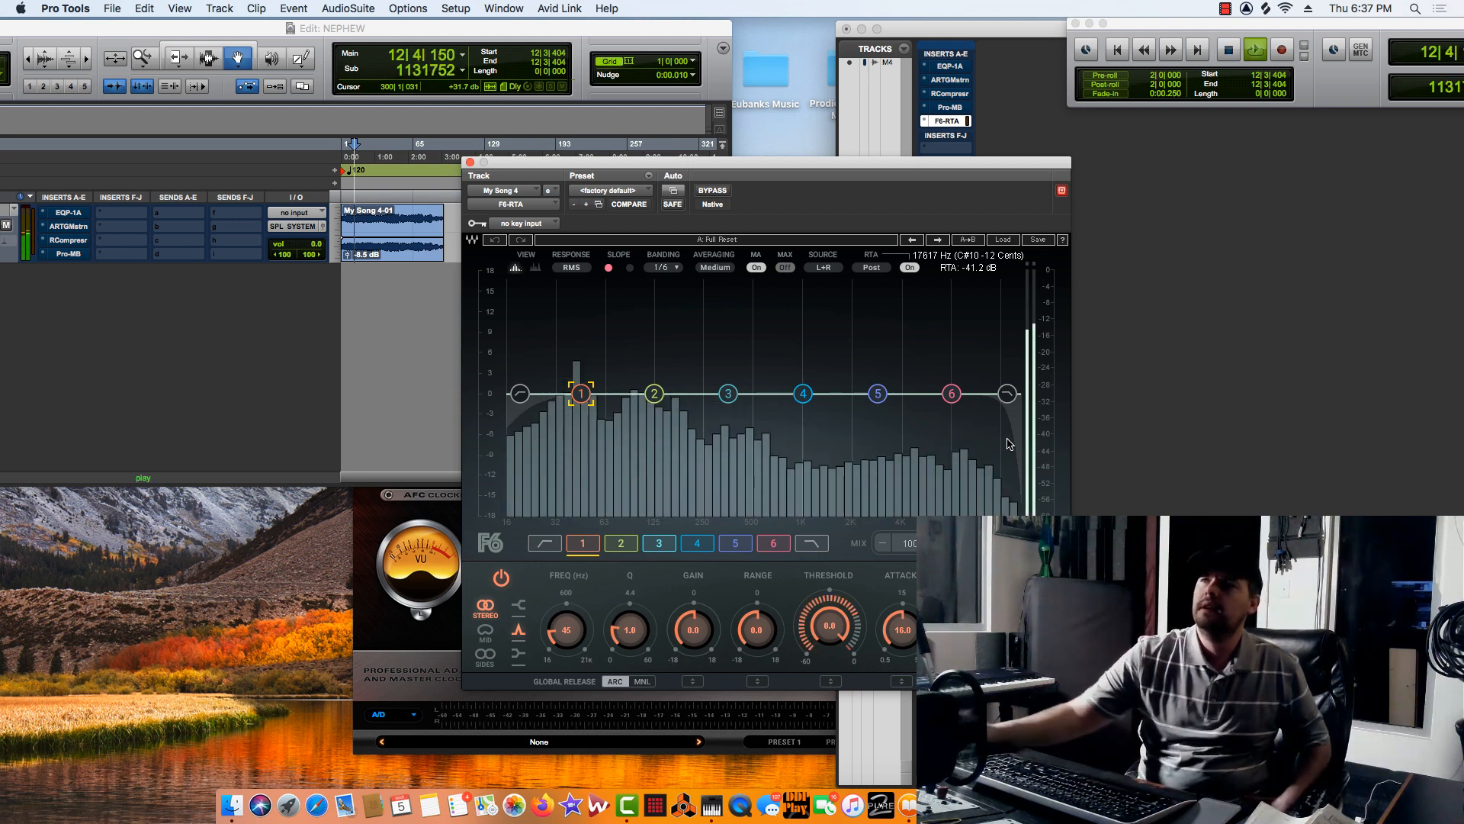
left_click_drag(654, 393, 695, 392)
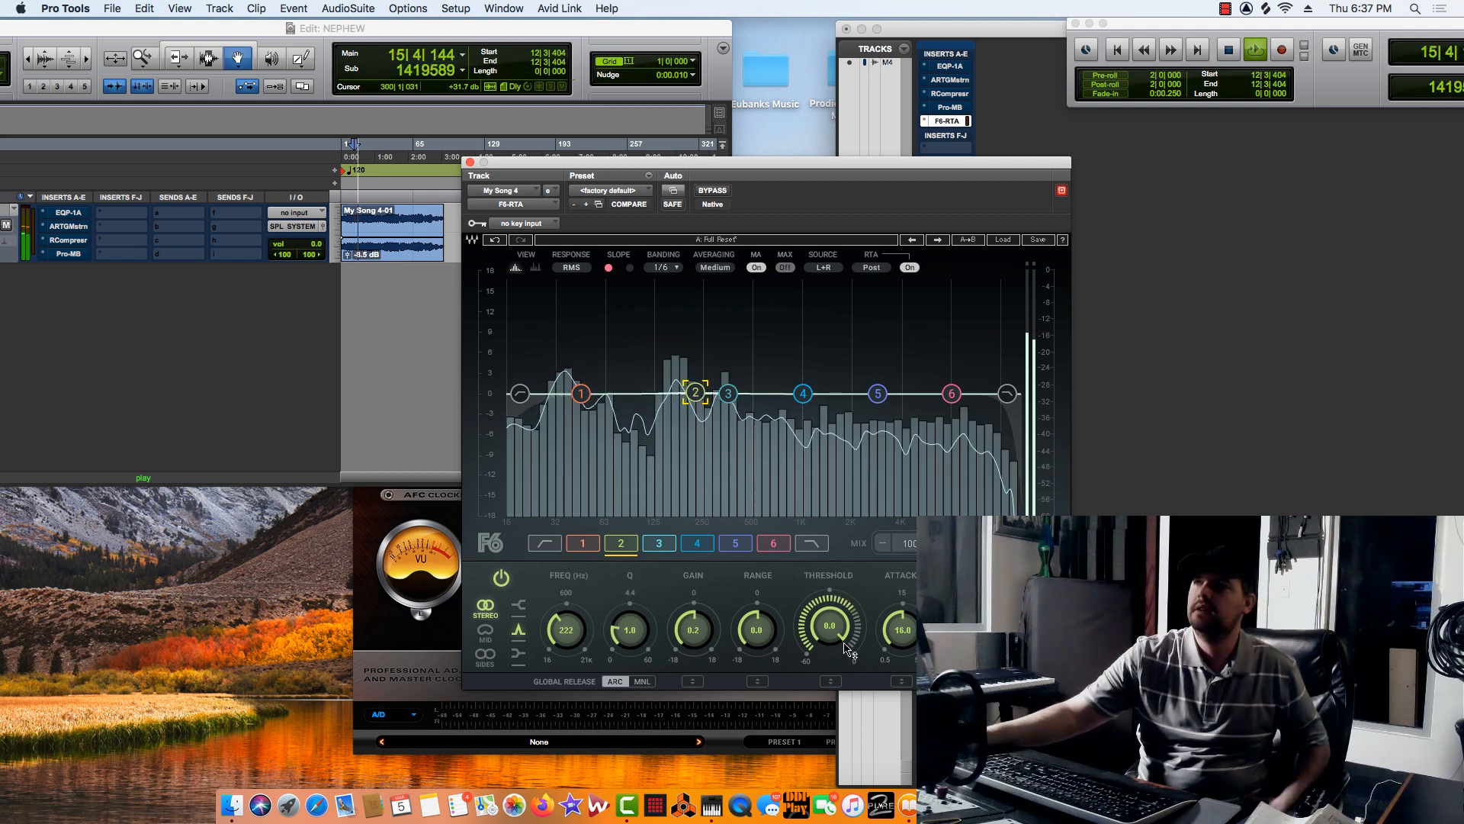
left_click_drag(829, 626, 771, 657)
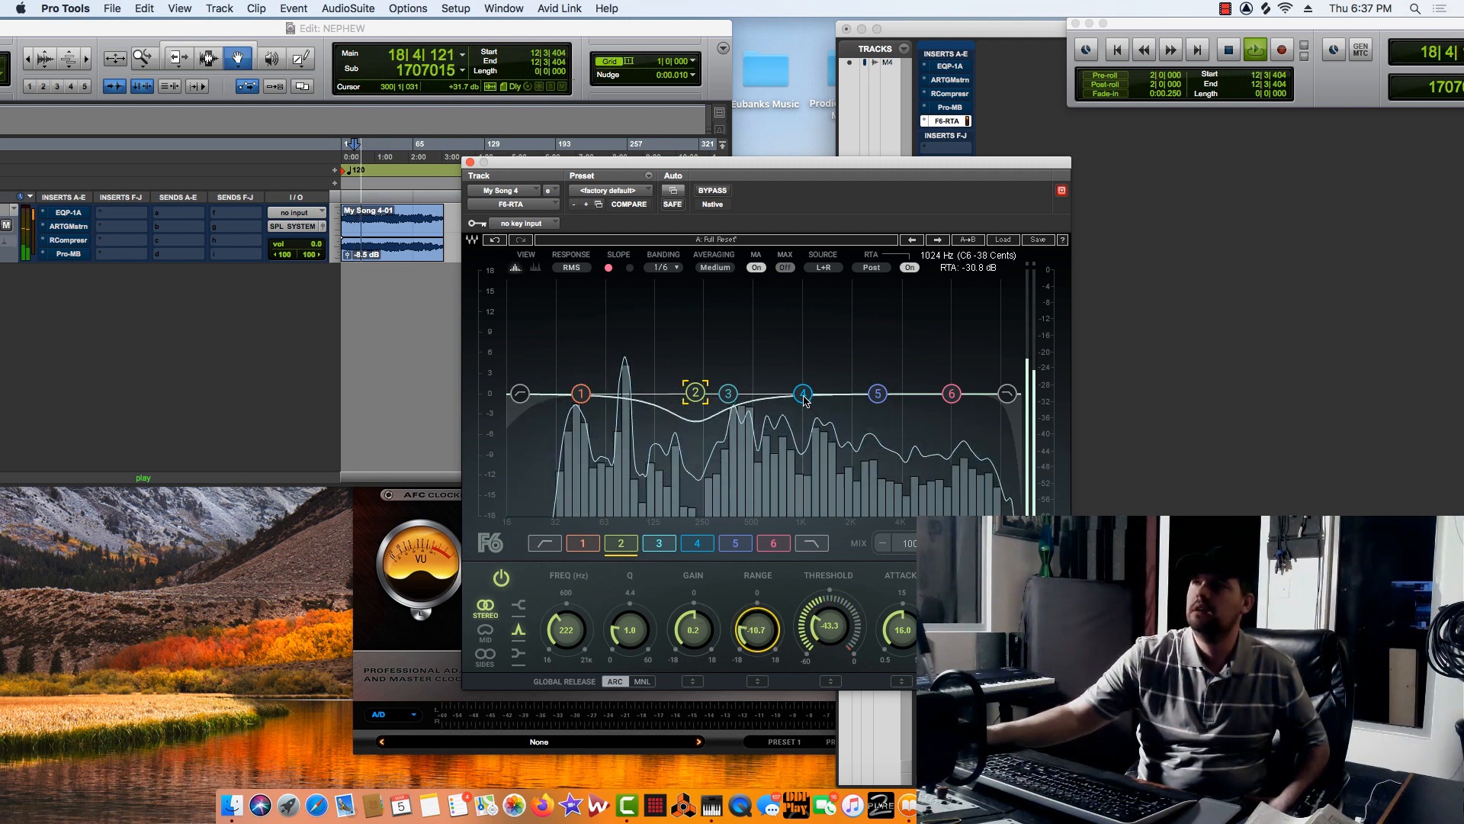
Boost F6 band 4 by 3.3 dB at 373 Hz, band 1 by 1.7 dB at 74 Hz and band 5 by 0.8 dB at 3014 Hz, comparing with bypass.
left_click_drag(803, 395, 778, 383)
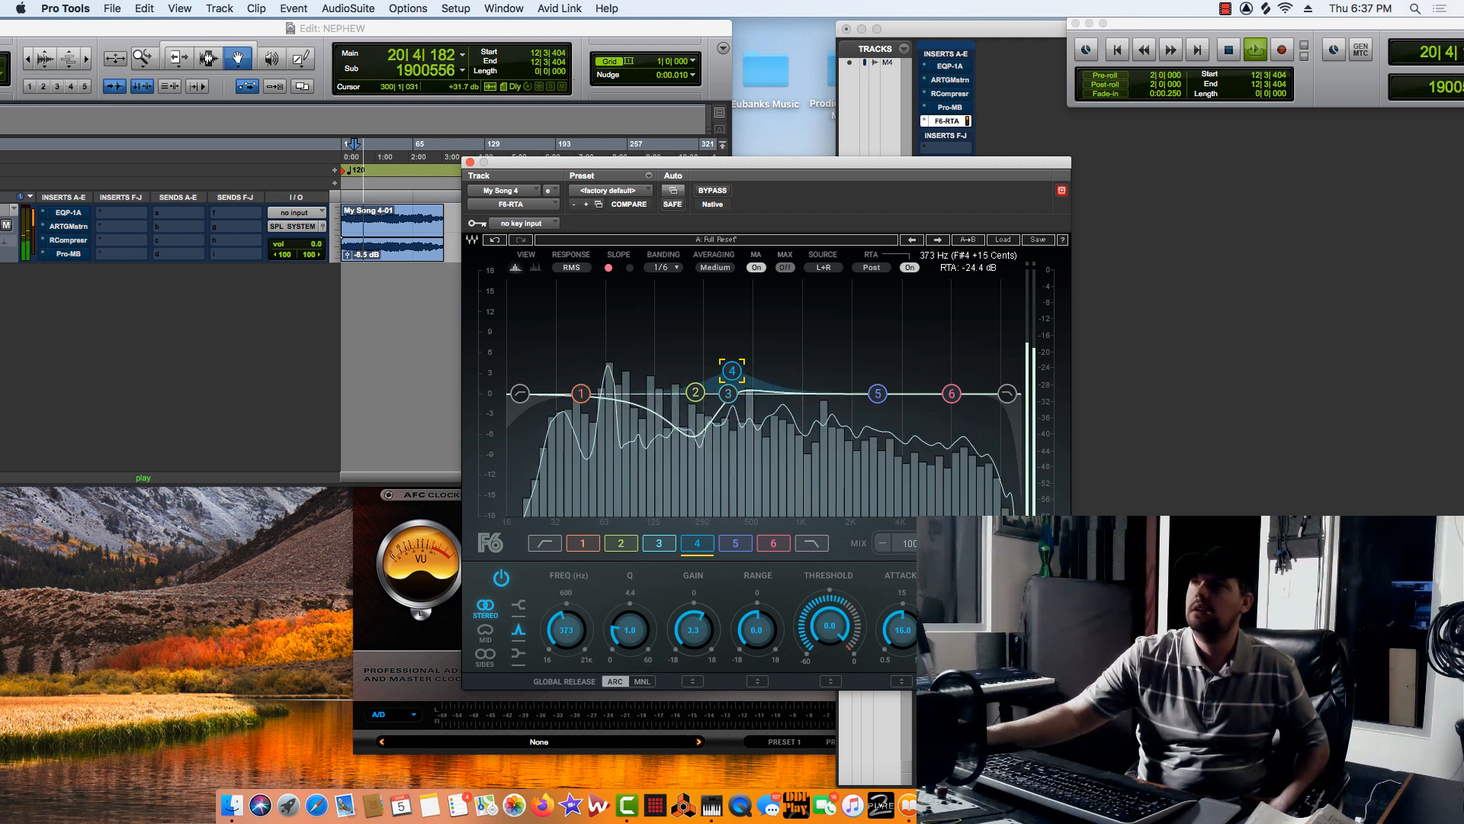
left_click_drag(581, 393, 616, 381)
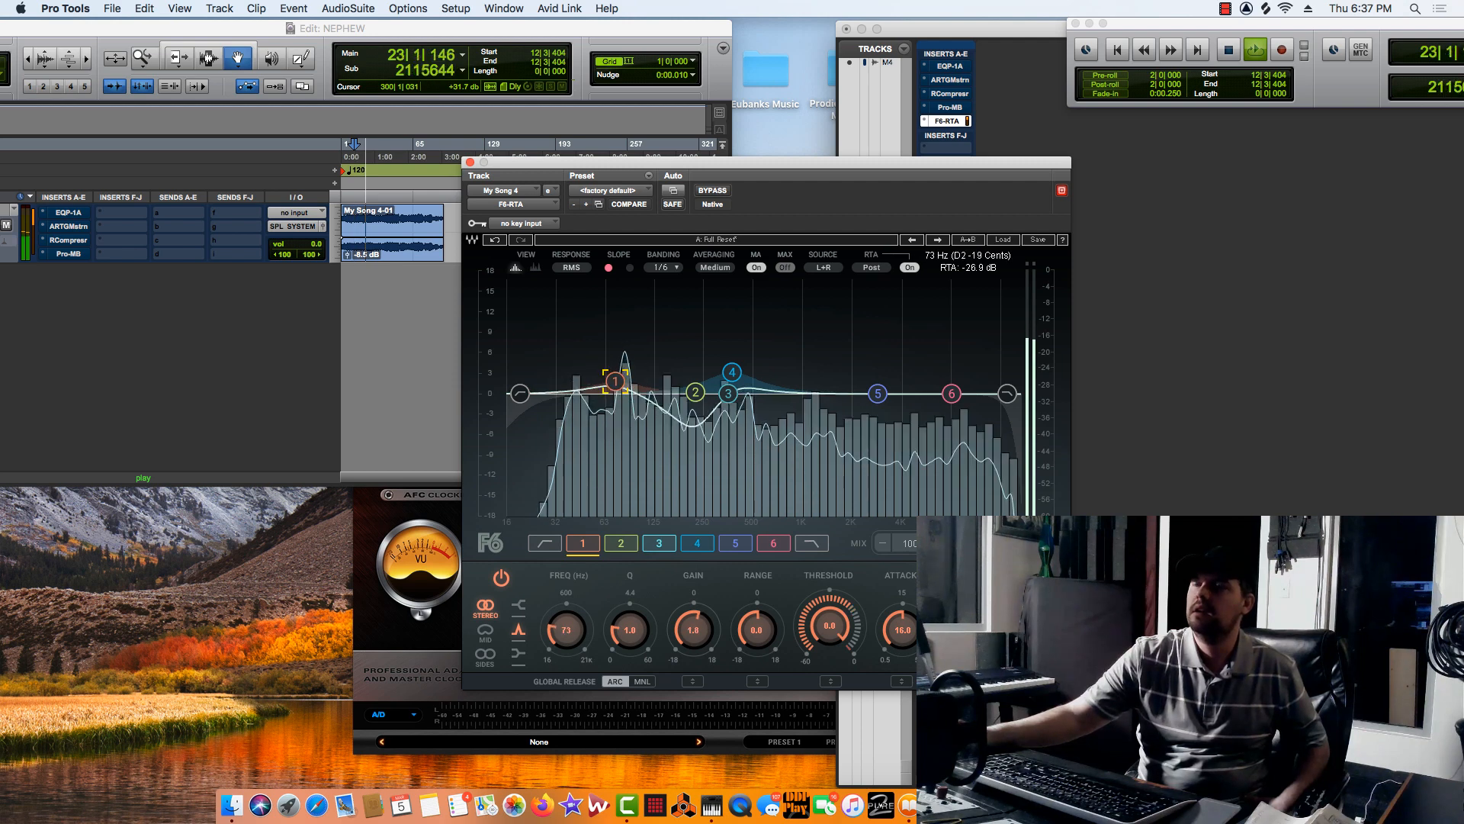
left_click(715, 192)
left_click(716, 192)
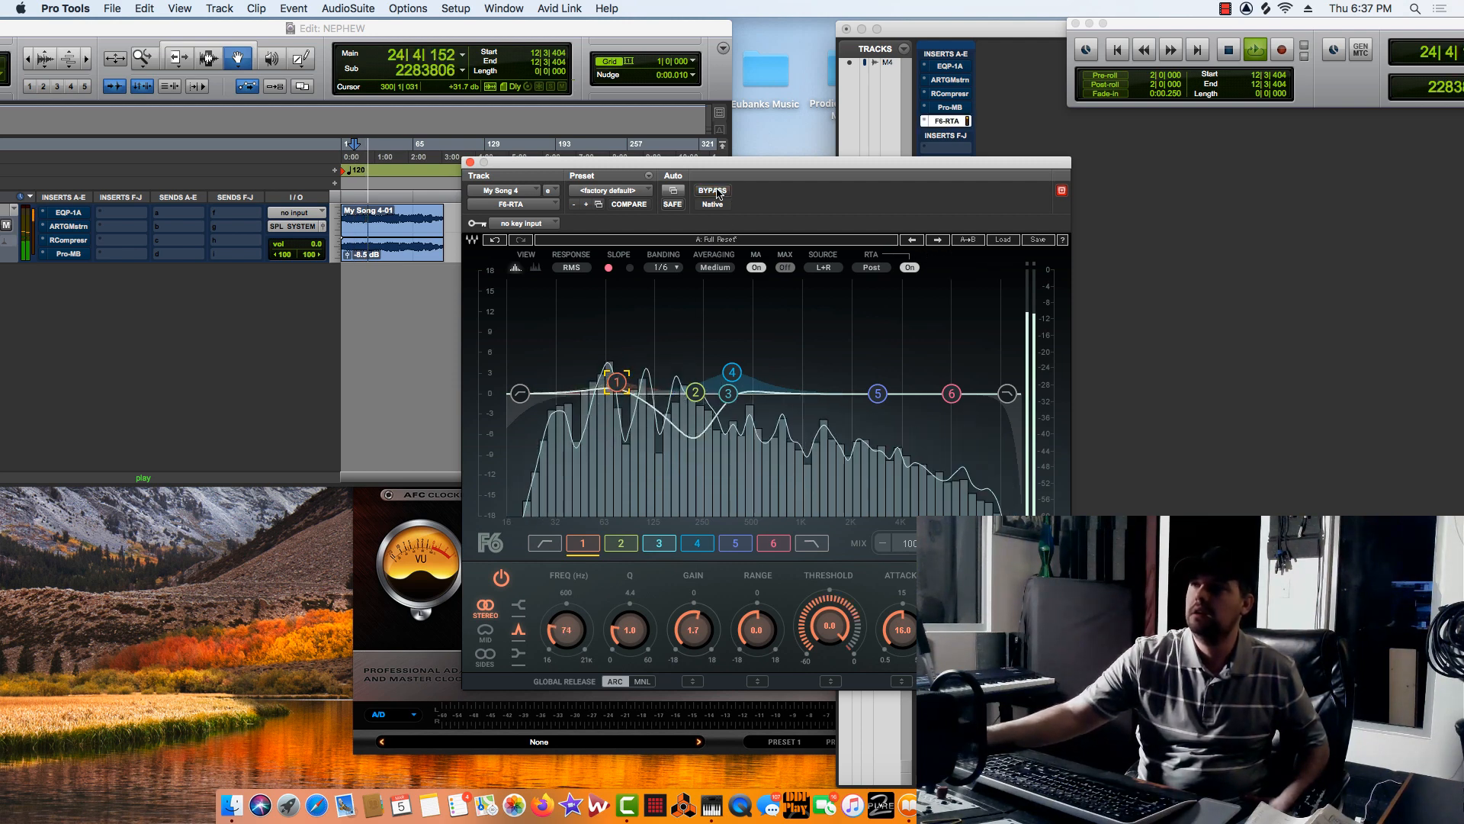
left_click_drag(878, 393, 881, 388)
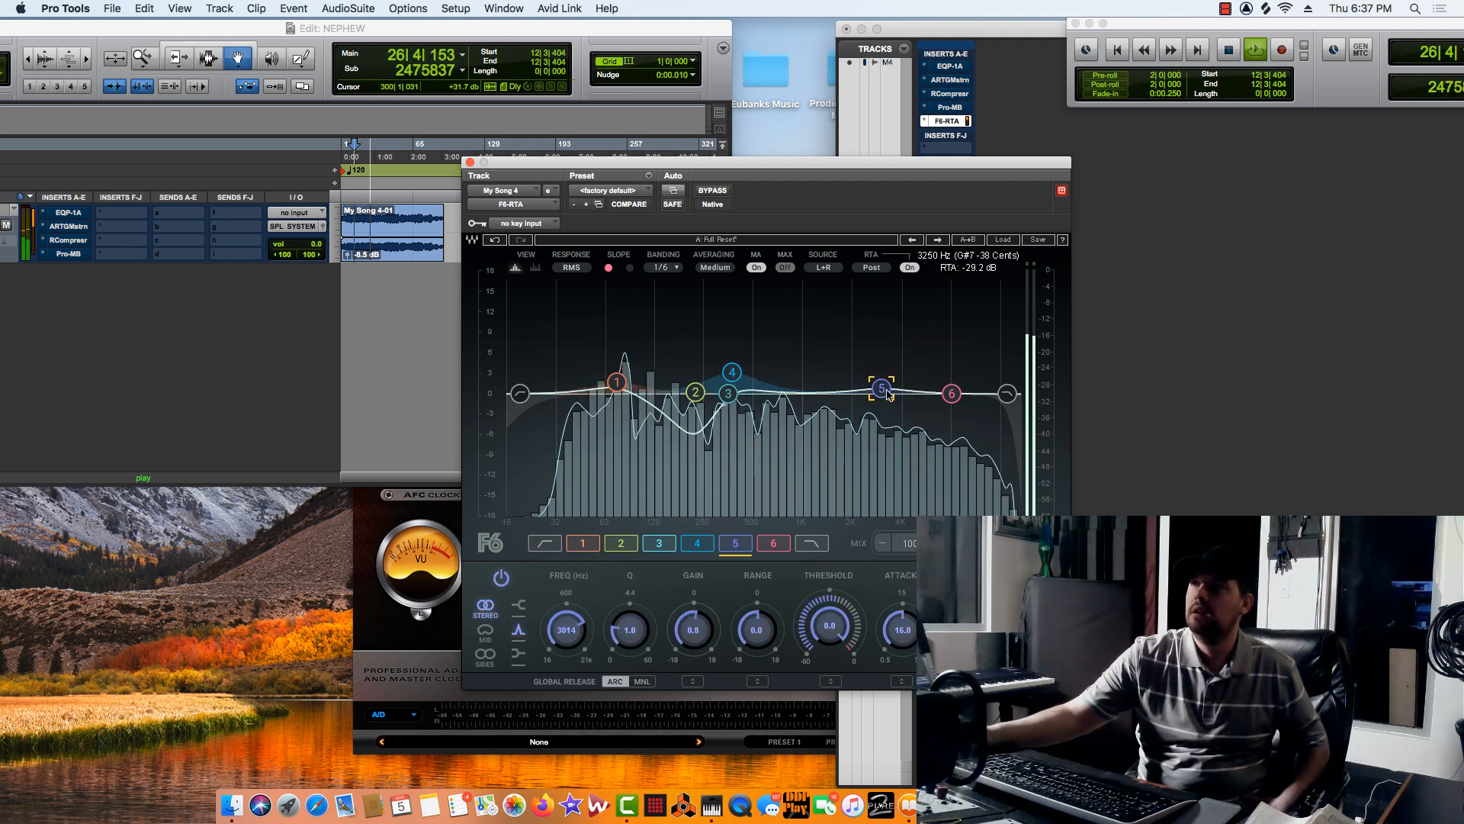
Take the Pro-MB and EQP-1A inserts out of bypass while the song plays.
right_click(955, 106)
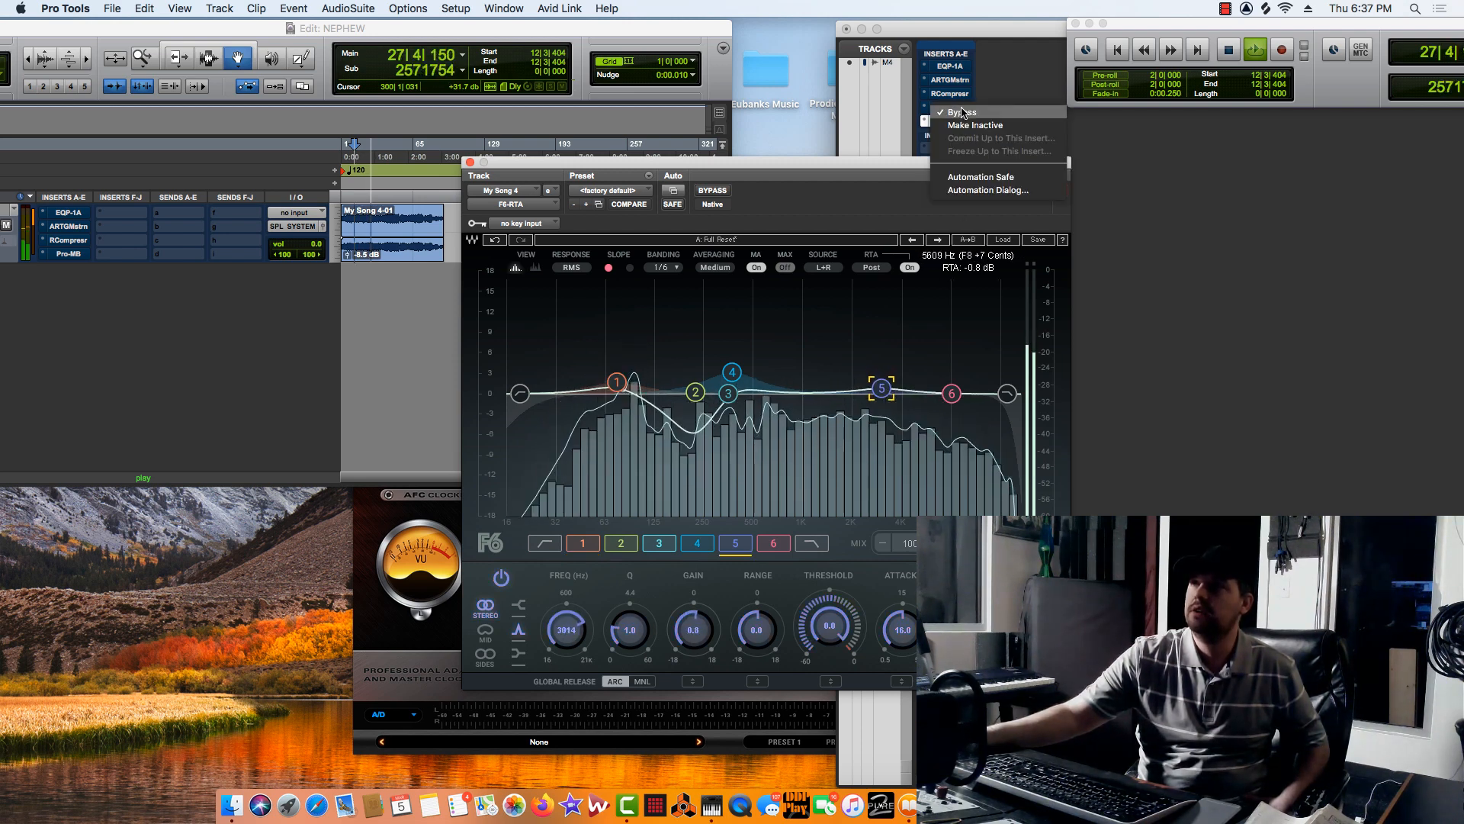
left_click(961, 108)
right_click(962, 70)
left_click(962, 71)
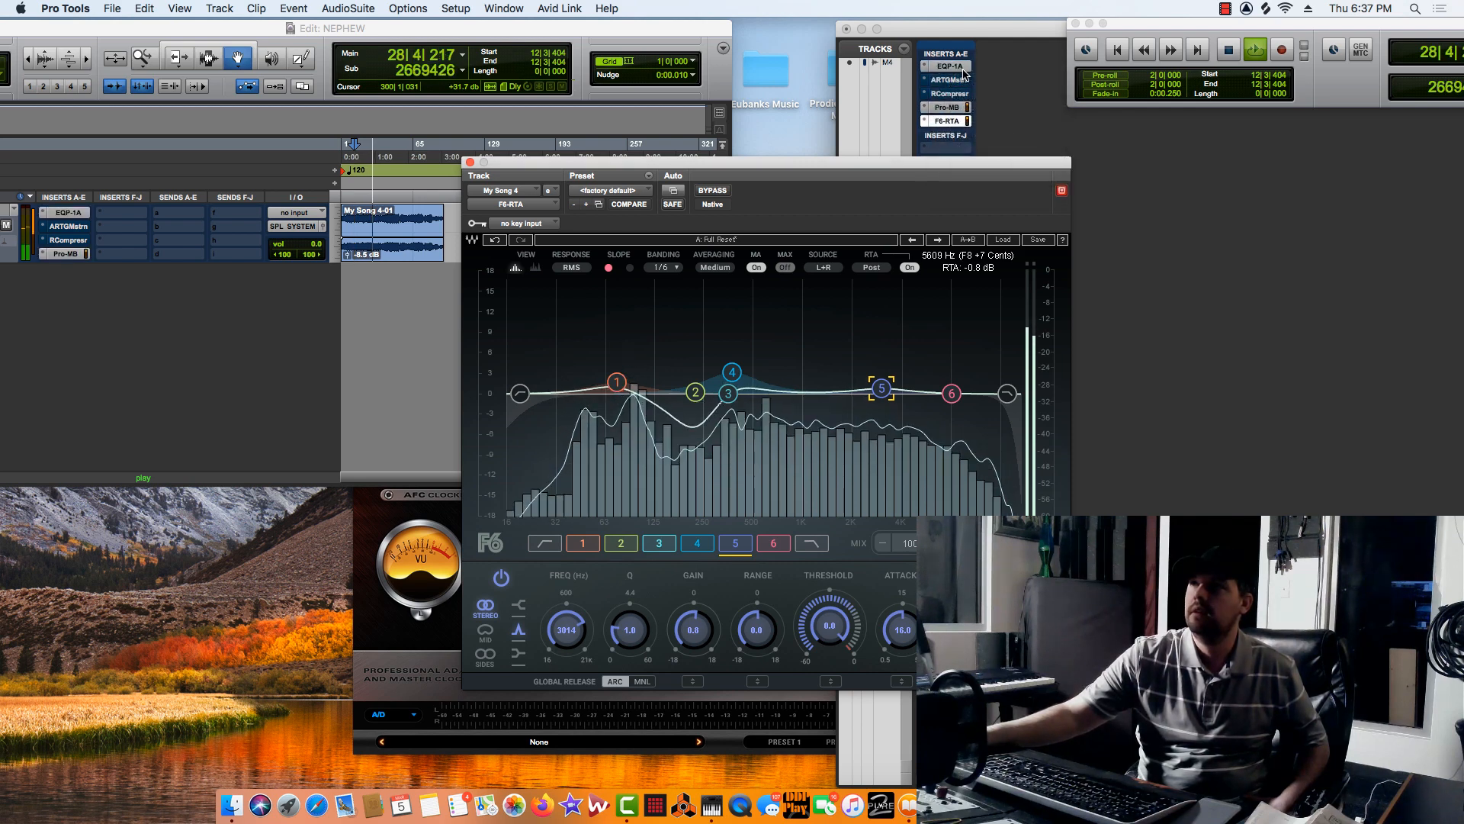
Take the ARTG Mastering and Renaissance Compressor inserts out of bypass and lower the compressor's output gain to 2.2.
right_click(963, 85)
left_click(961, 85)
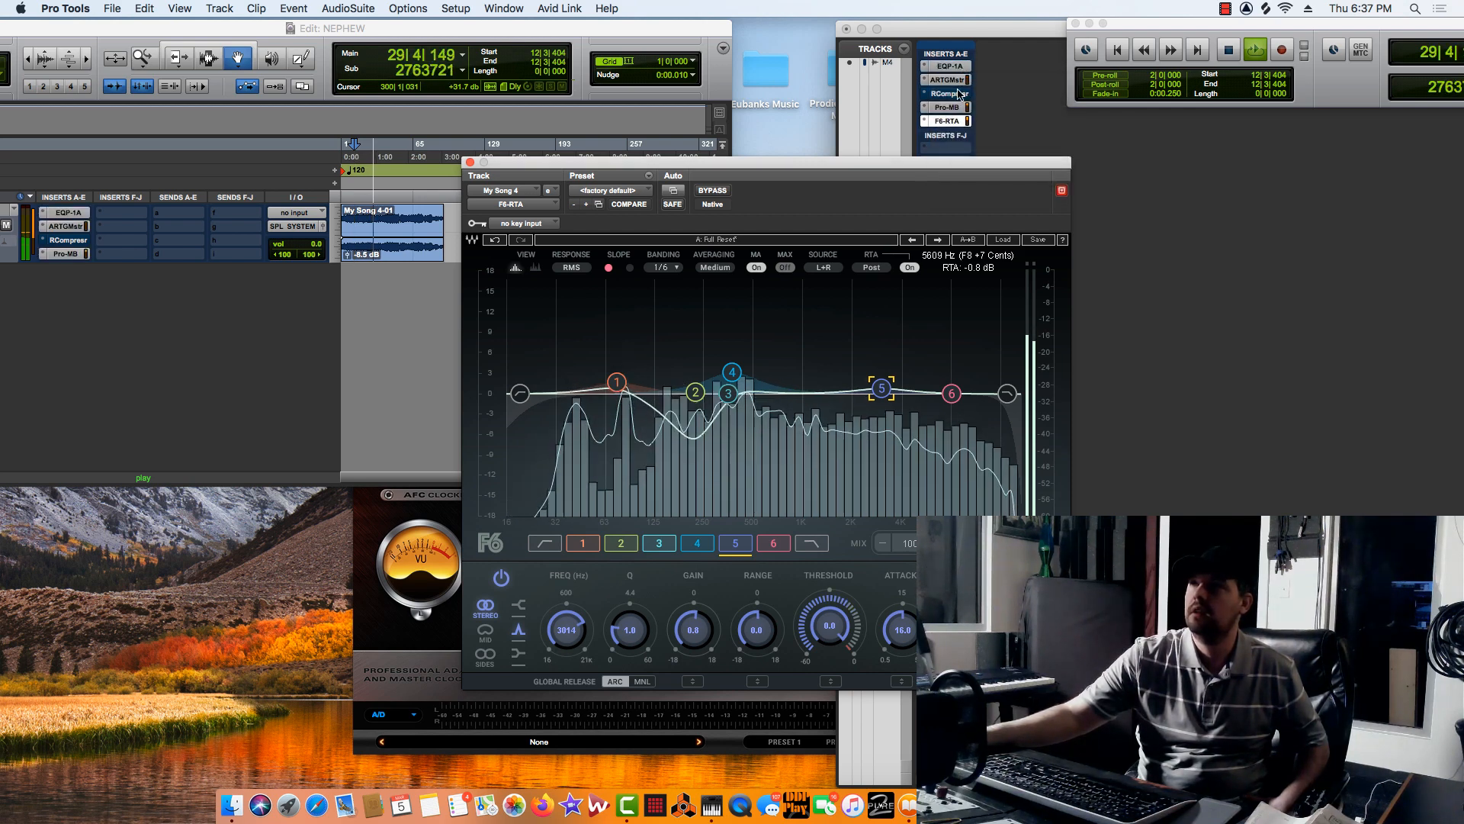
left_click(955, 94)
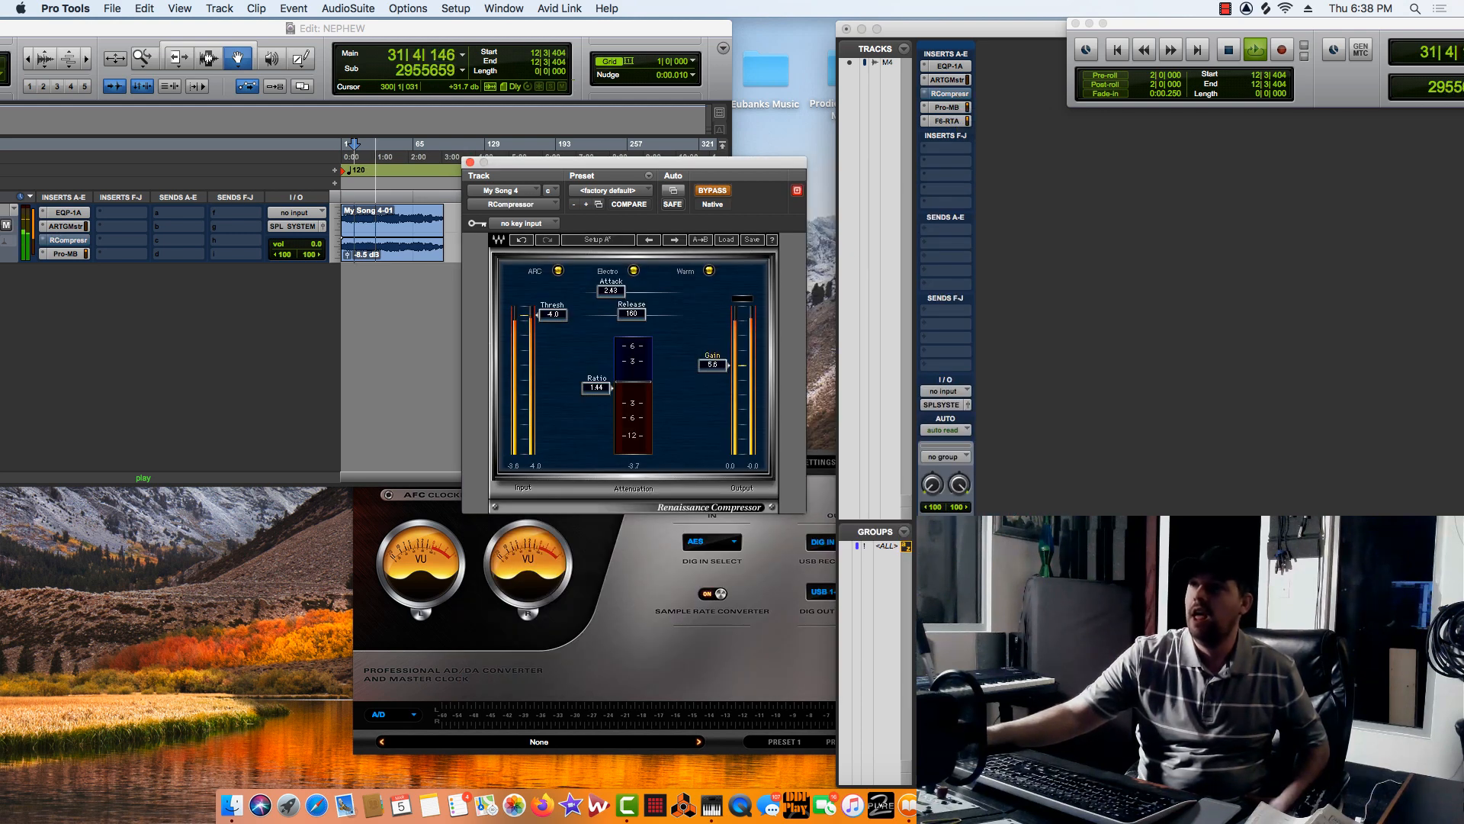
left_click(713, 191)
left_click_drag(713, 376, 717, 374)
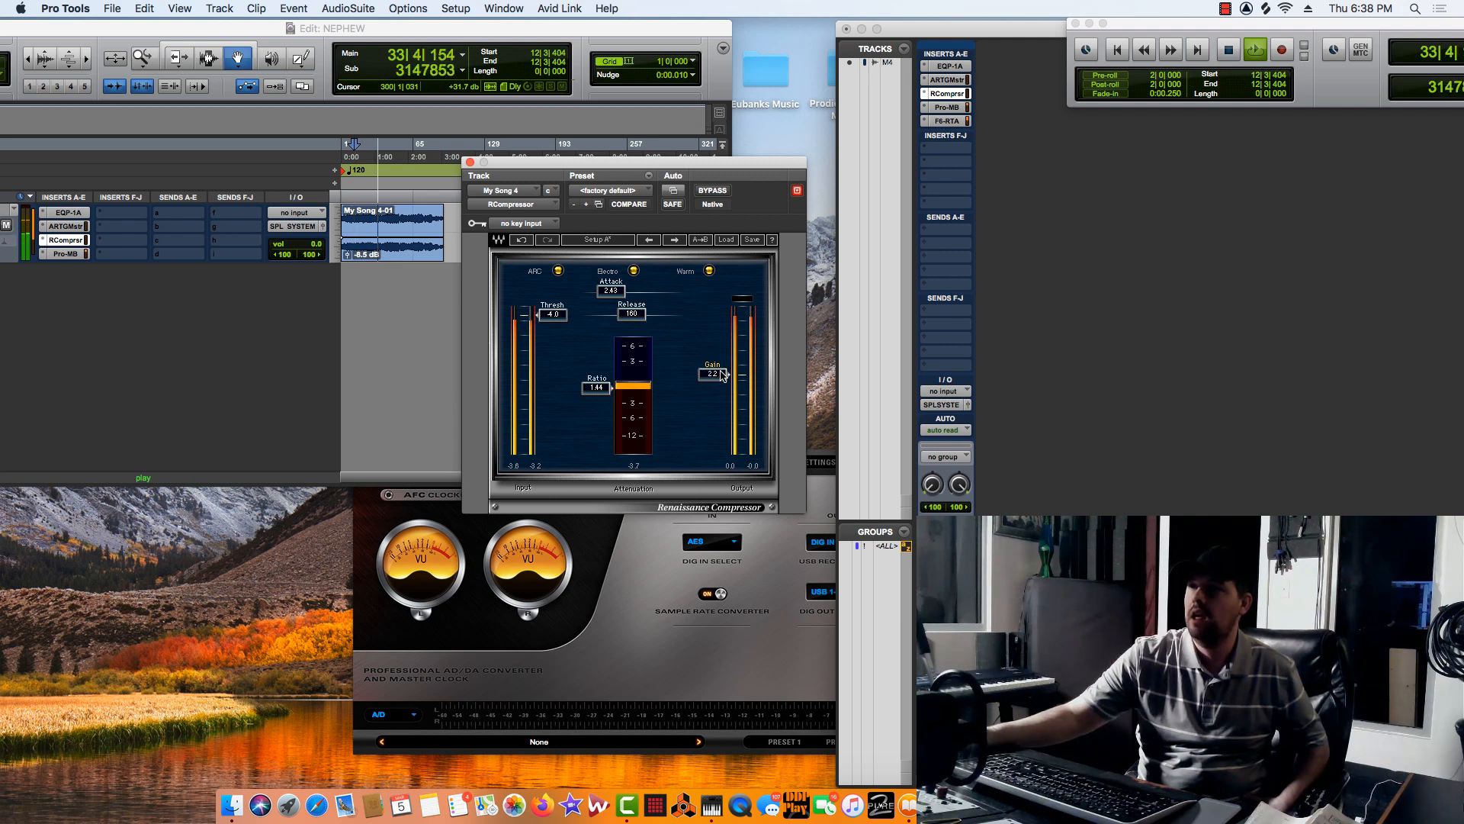
Bypass the F6-RTA, Pro-MB, RCompressor, ARTG Mastering and EQP-1A inserts during playback, and stop the song.
right_click(958, 123)
left_click(959, 126)
right_click(959, 108)
left_click(959, 112)
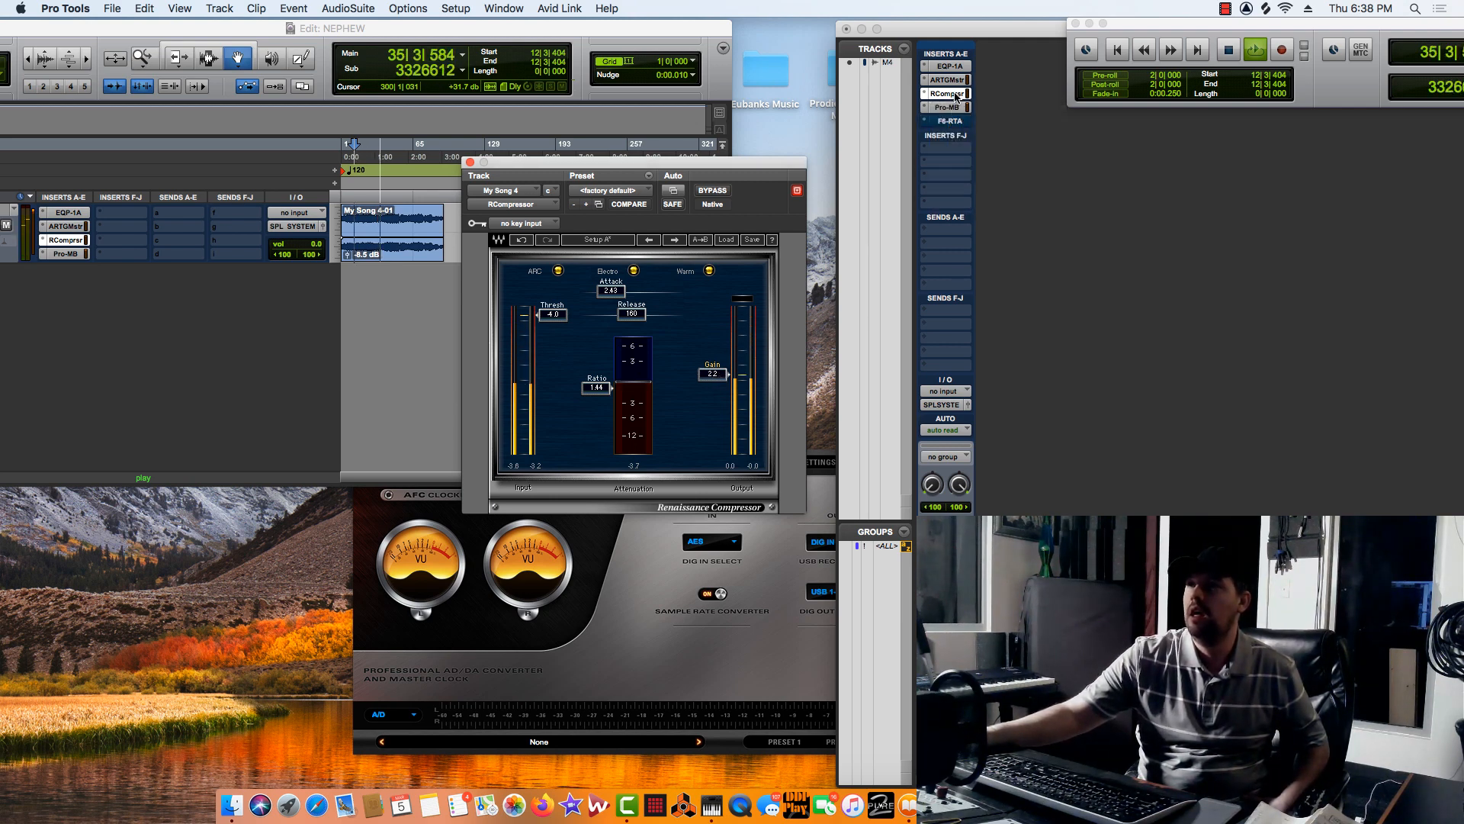
right_click(953, 93)
left_click(955, 94)
right_click(953, 81)
left_click(955, 86)
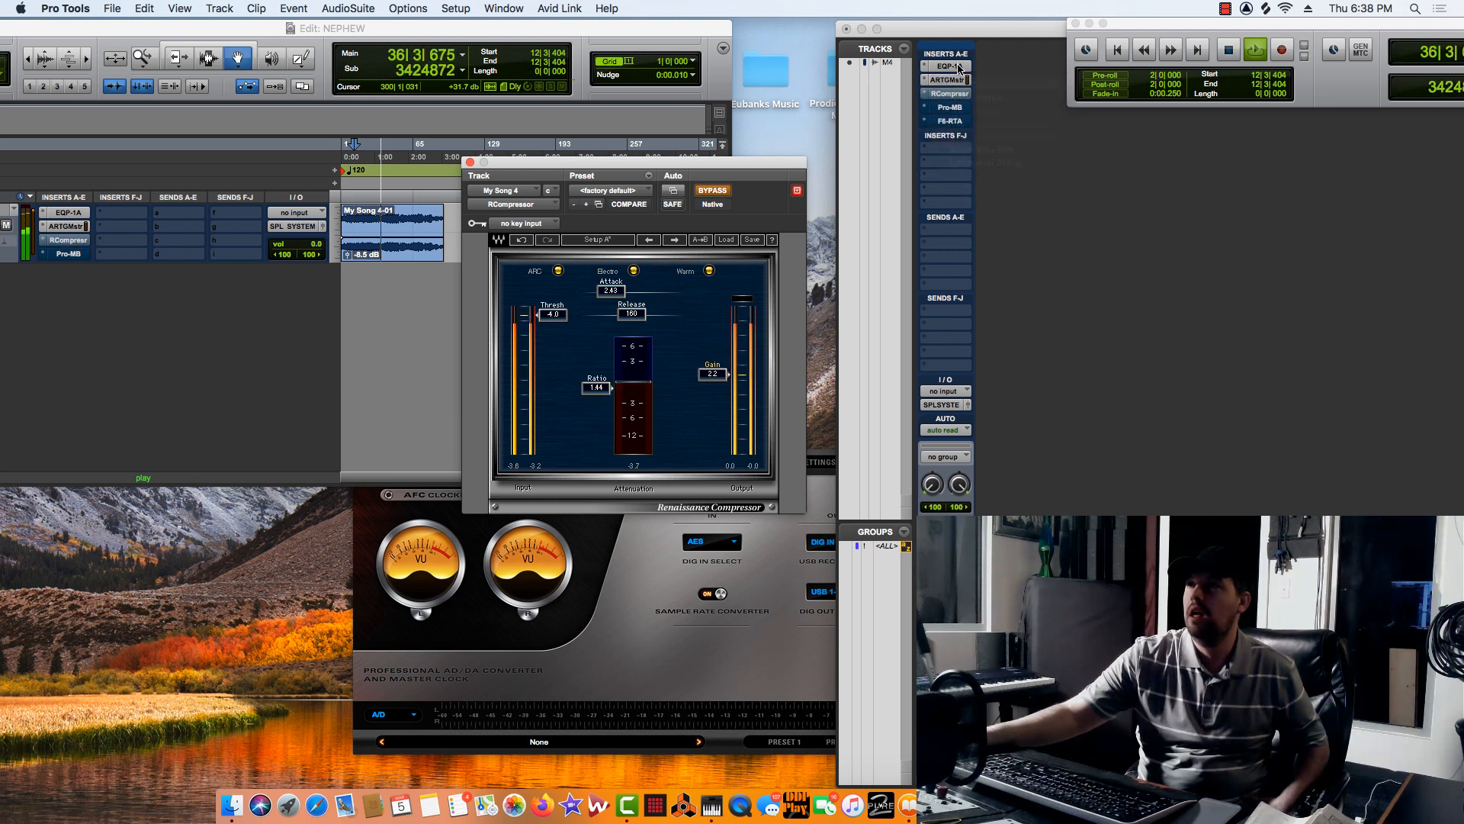
right_click(953, 67)
left_click(954, 72)
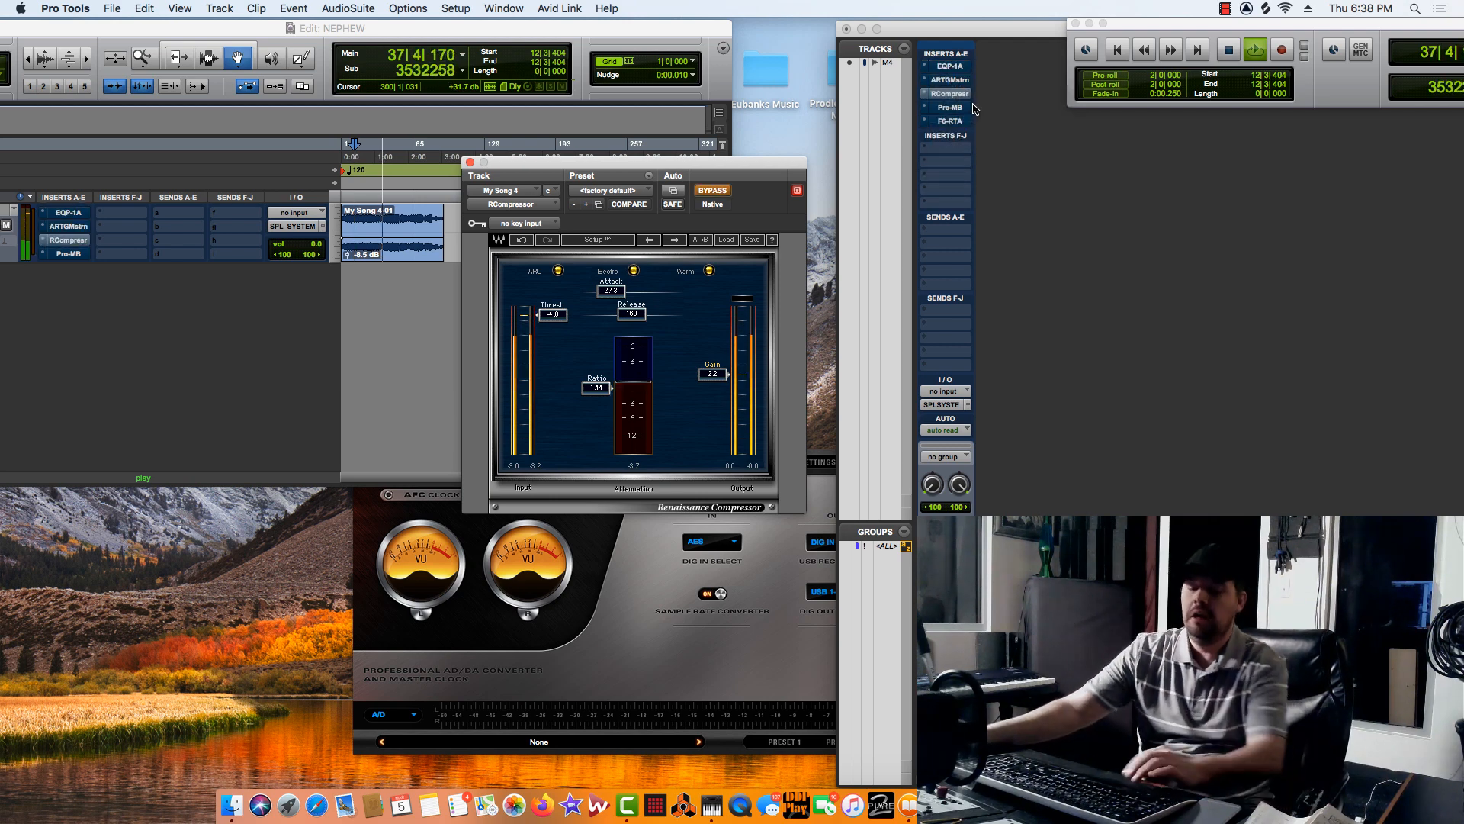
key("space")
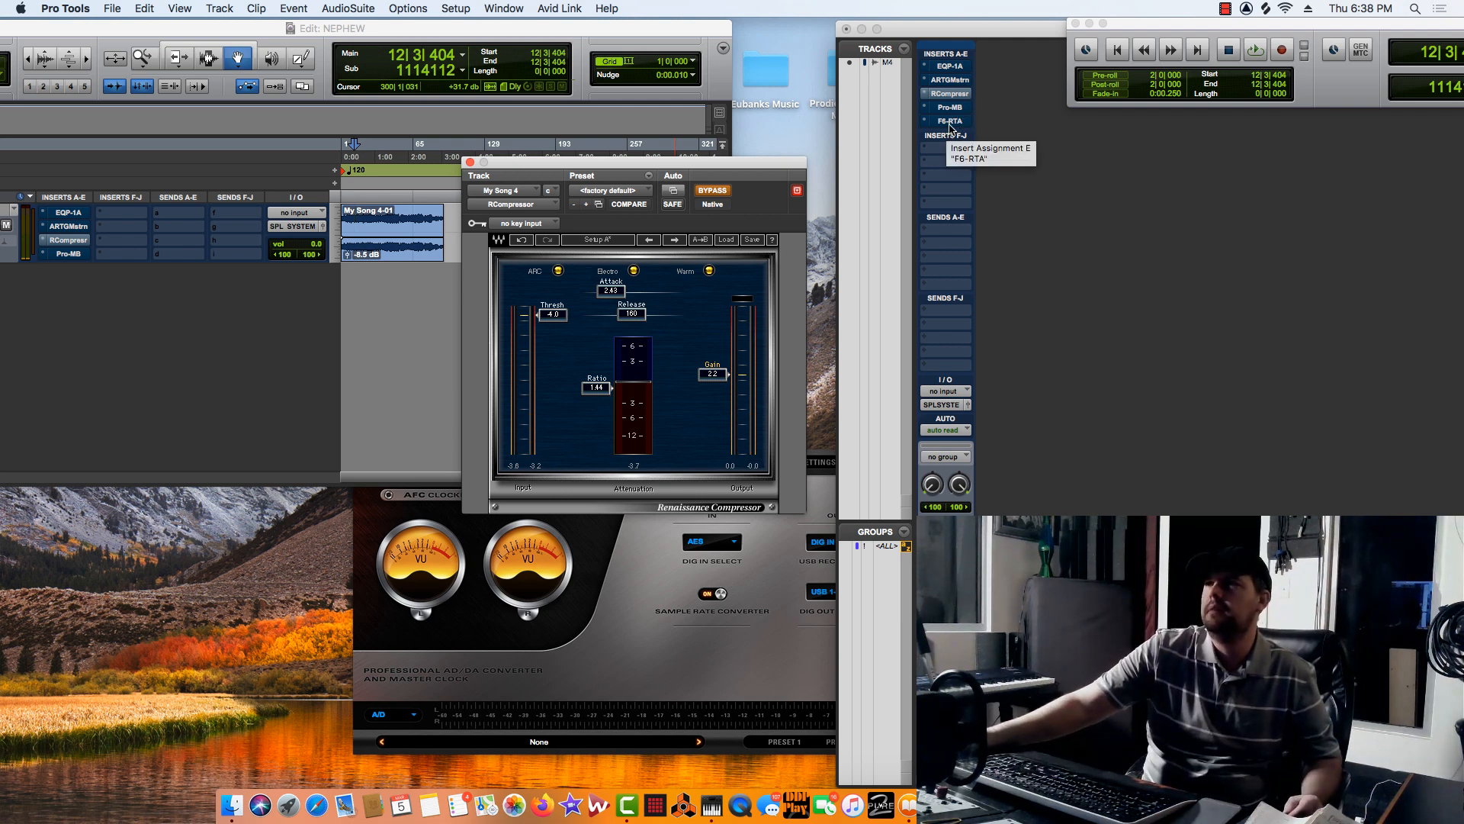
Move band 5 of the bypassed F6-RTA to 2159 Hz with a 6.4 dB gain, and close the plug-in window.
left_click(949, 122)
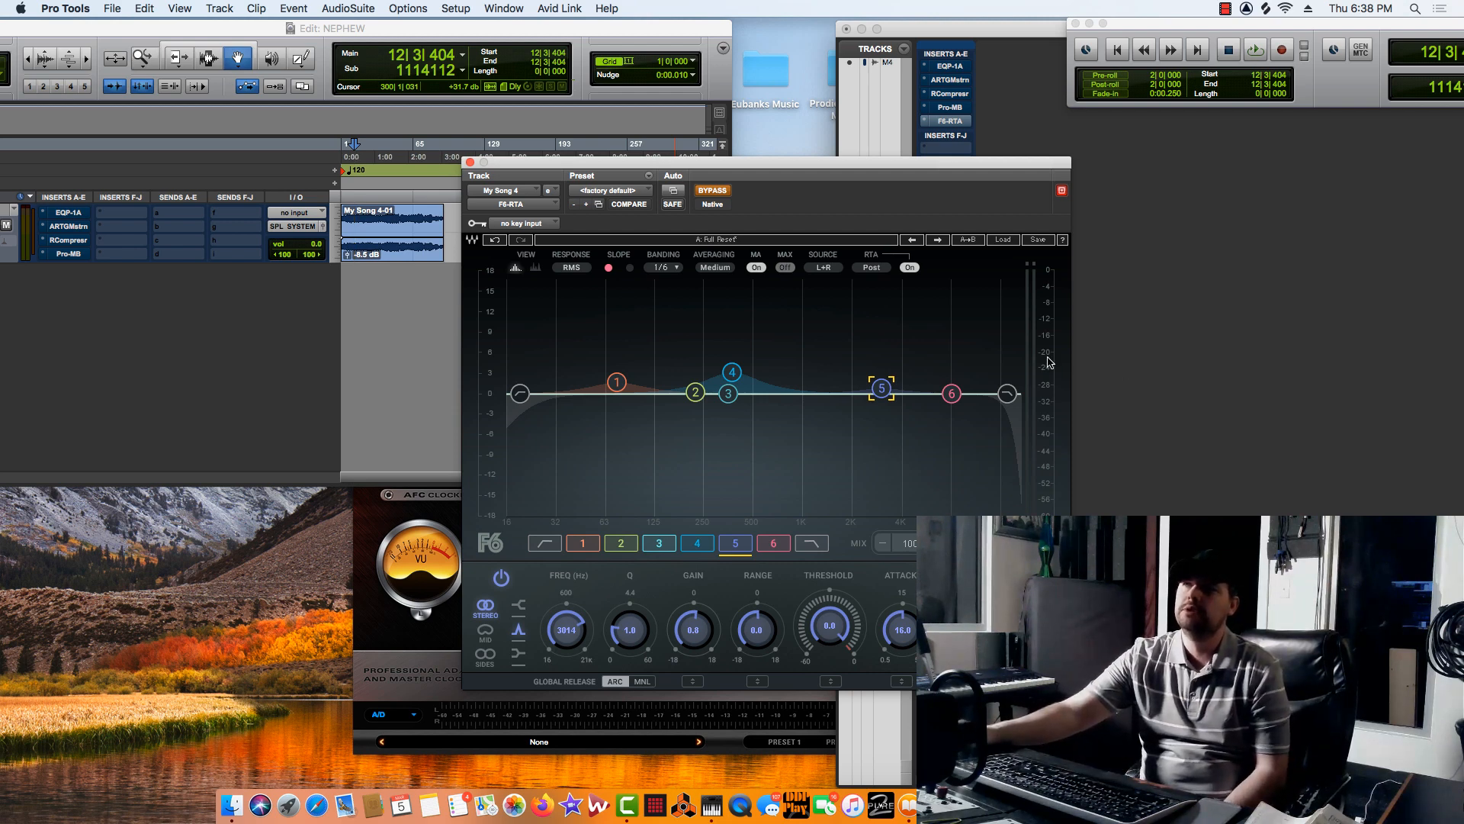
left_click_drag(882, 389, 830, 376)
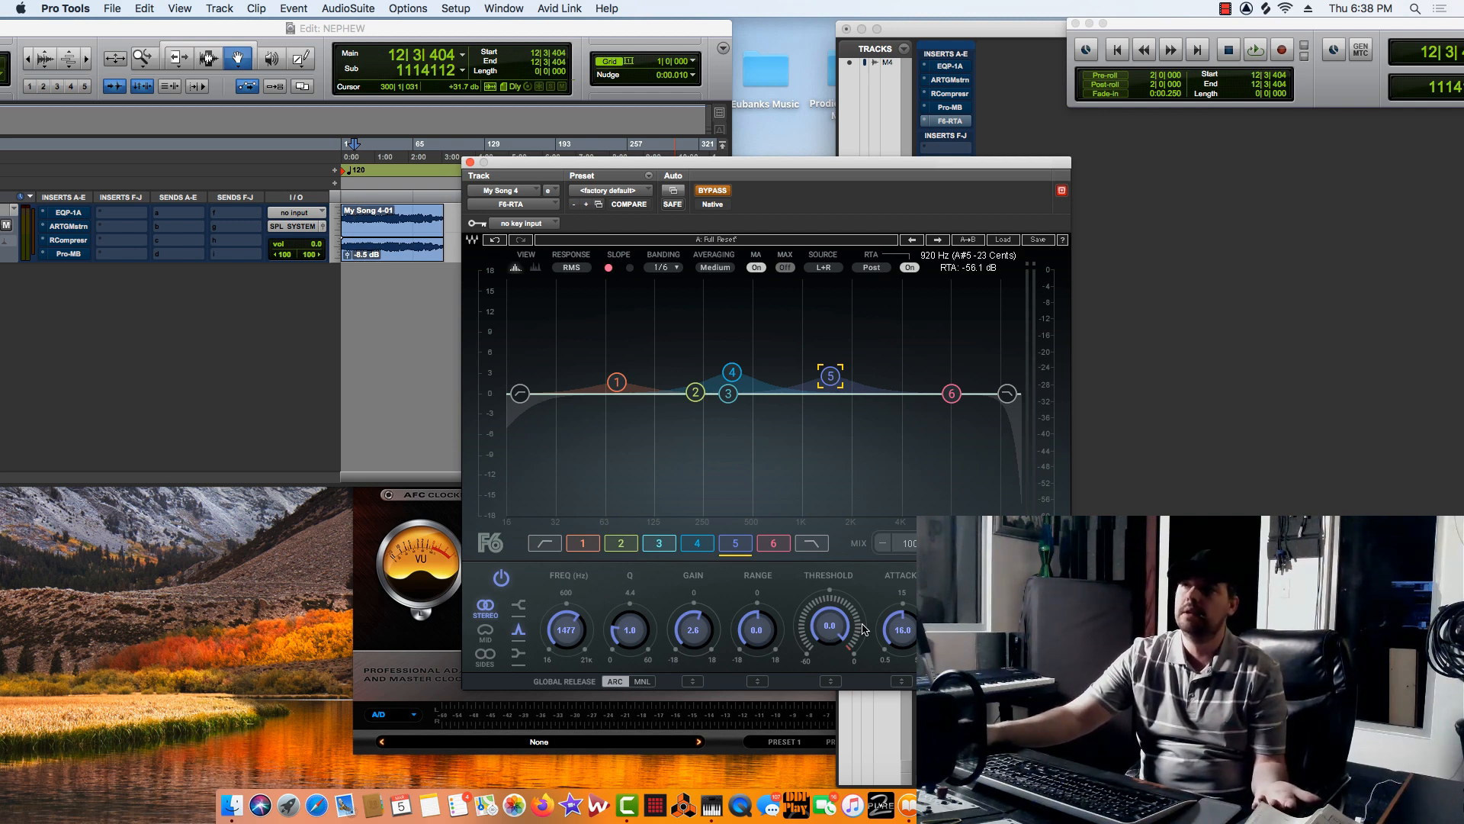
left_click_drag(830, 376, 860, 352)
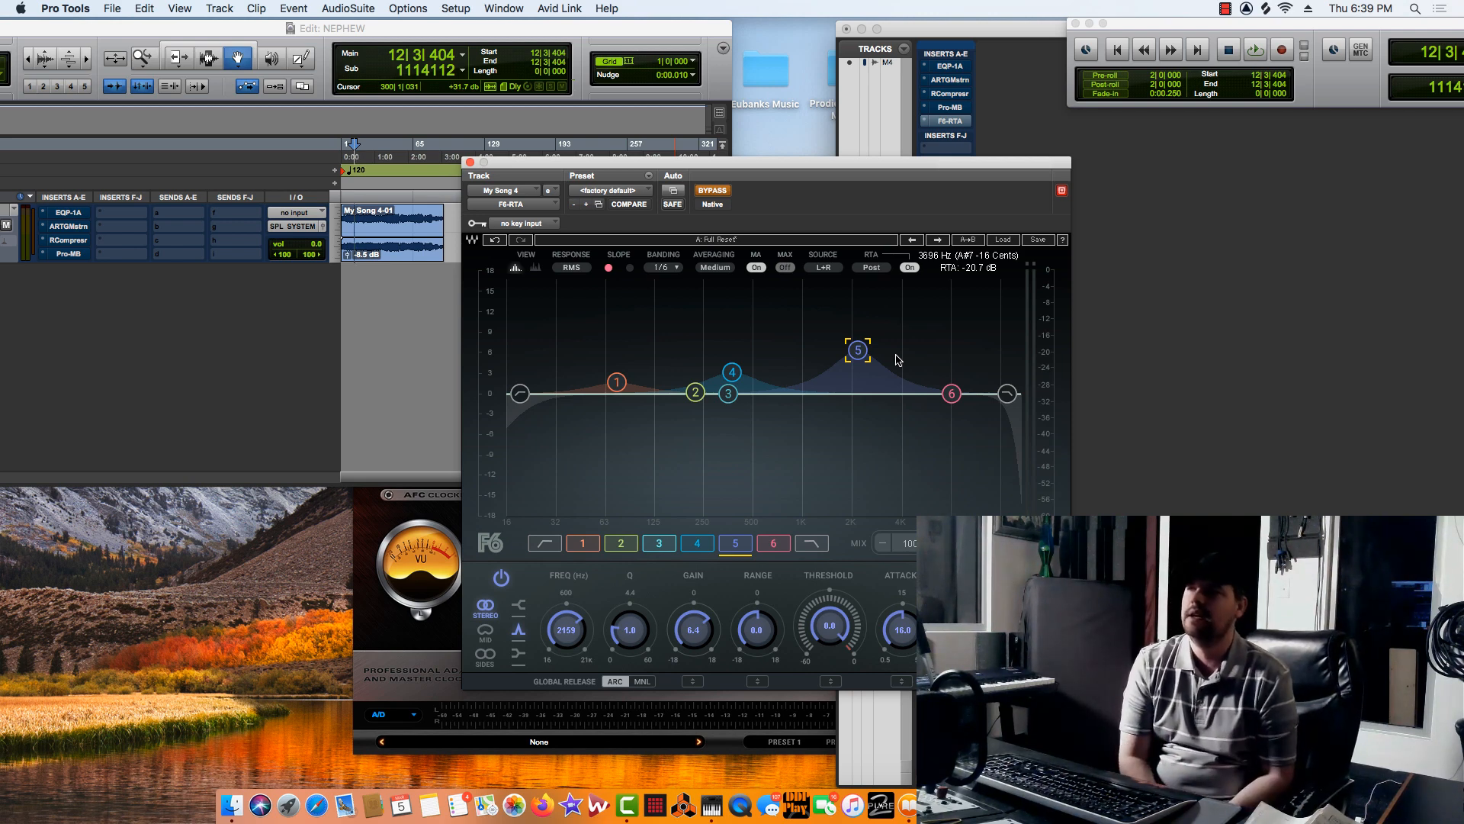
left_click(469, 162)
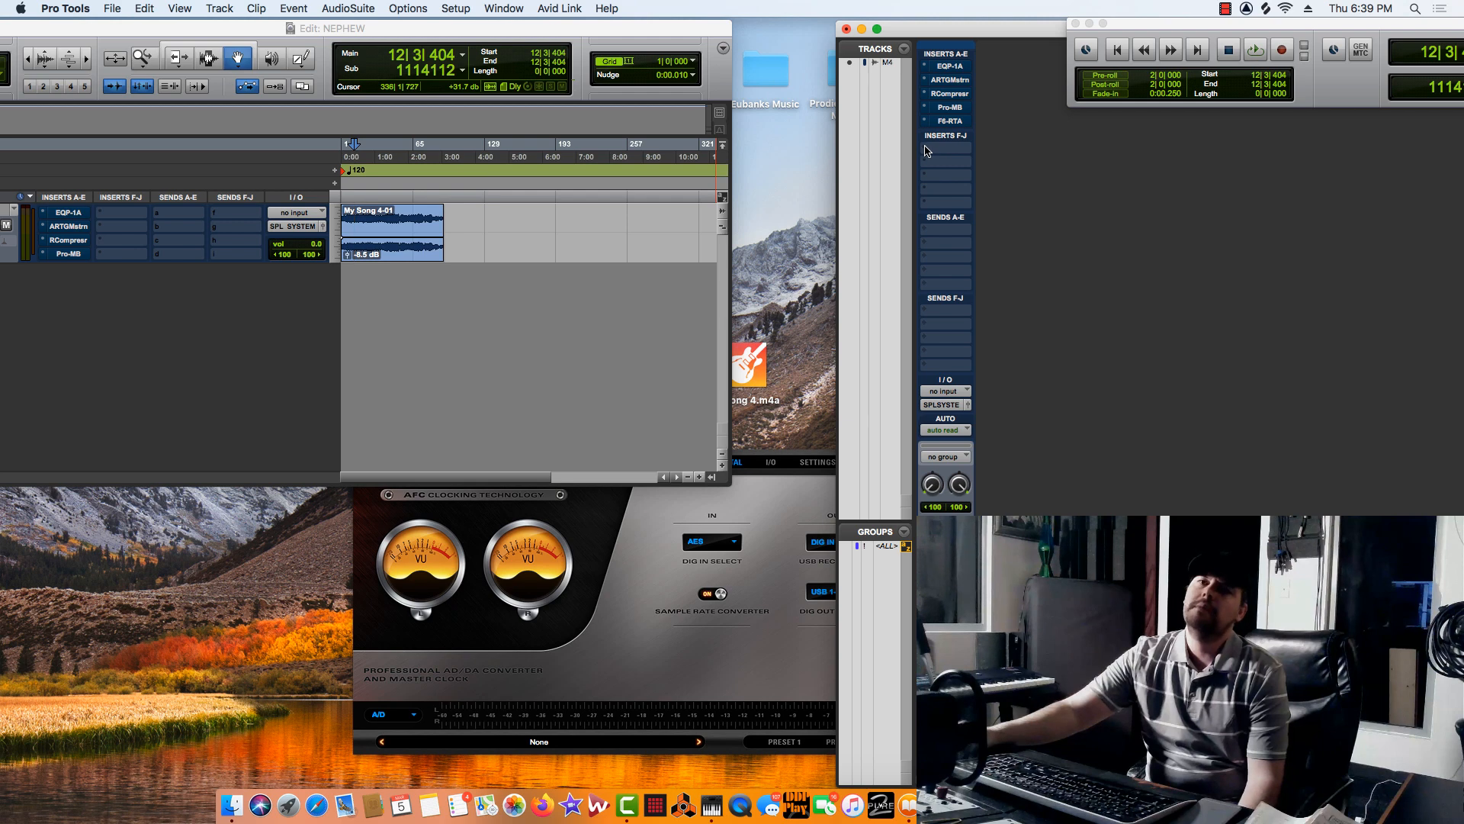
Insert the stereo bx_dynEQ V2 equalizer in the empty sixth insert slot, below F6-RTA.
left_click(927, 150)
mouse_move(991, 148)
mouse_move(1095, 165)
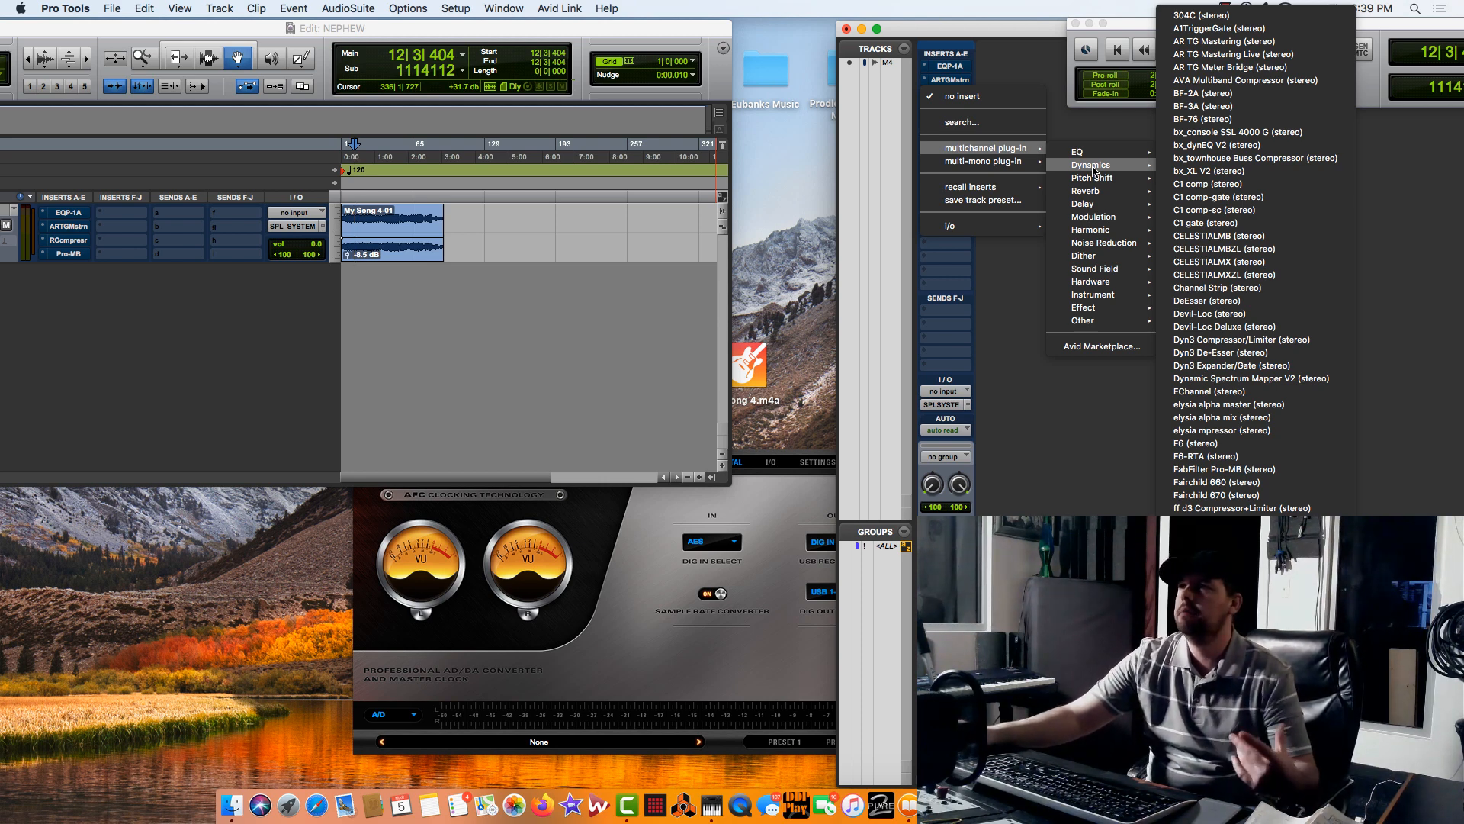
scroll(1280, 507, "down", 5)
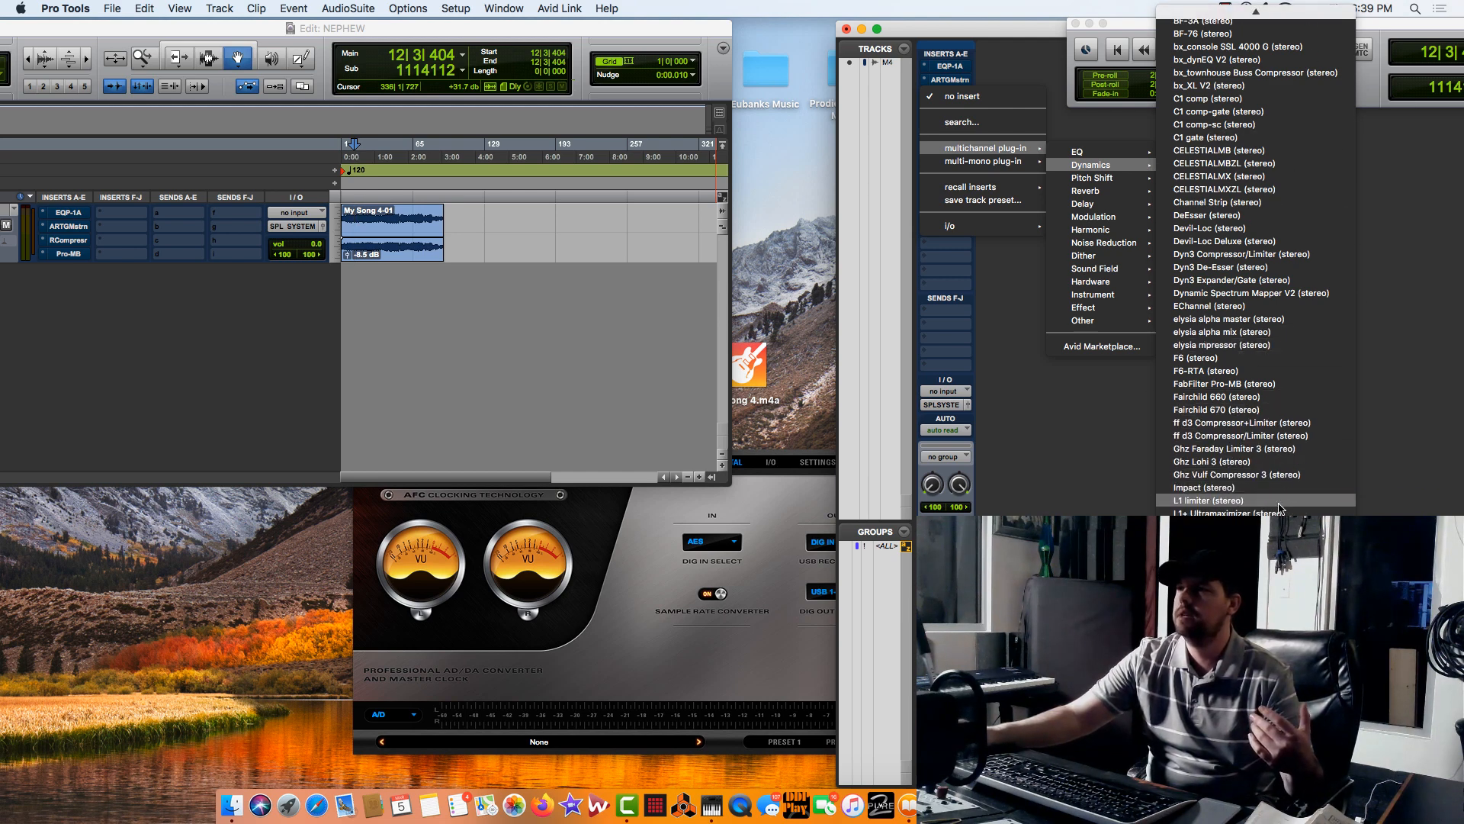
scroll(1280, 507, "down", 5)
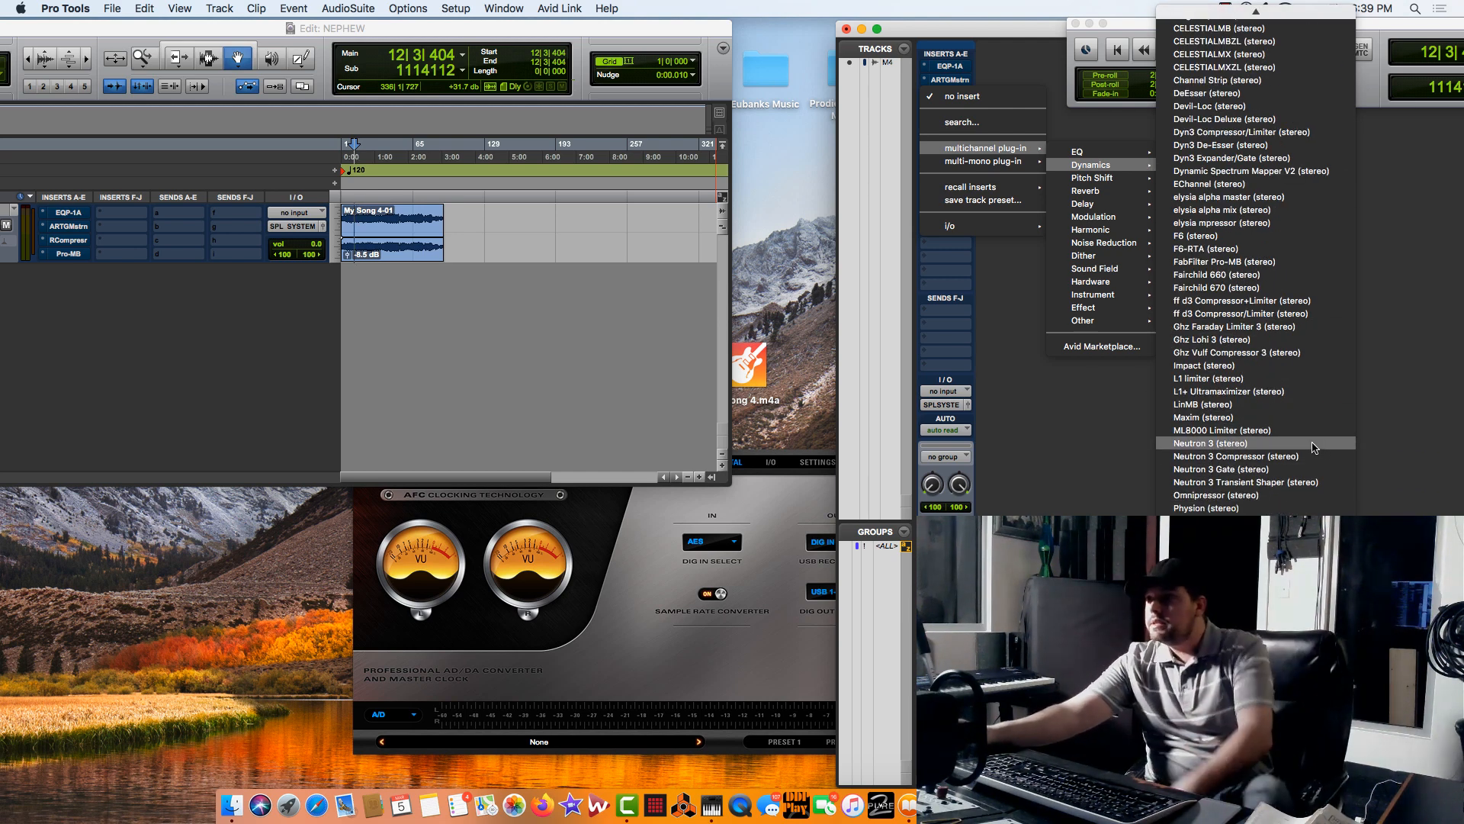
scroll(1277, 492, "up", 3)
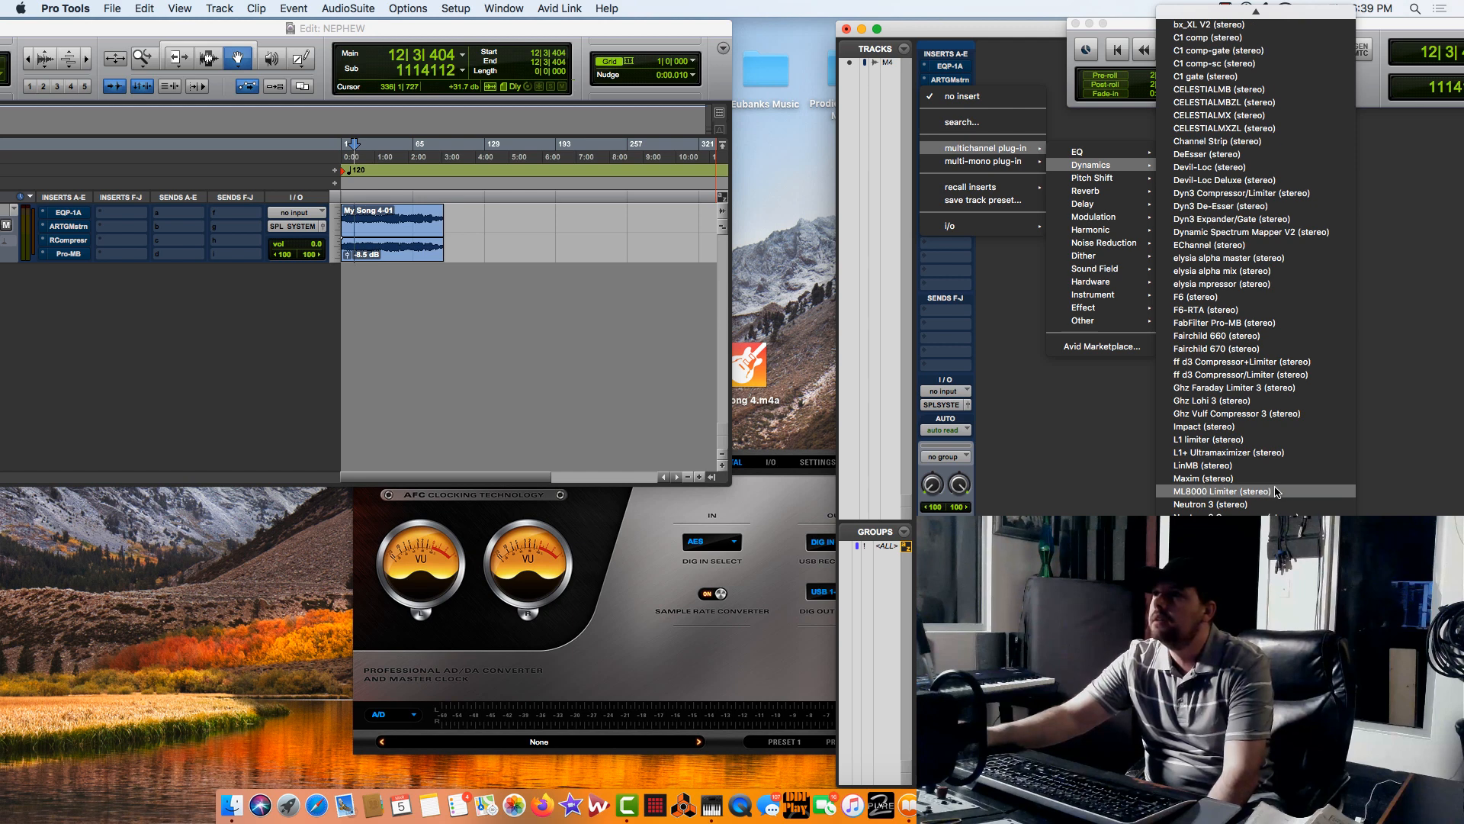
scroll(1277, 492, "up", 5)
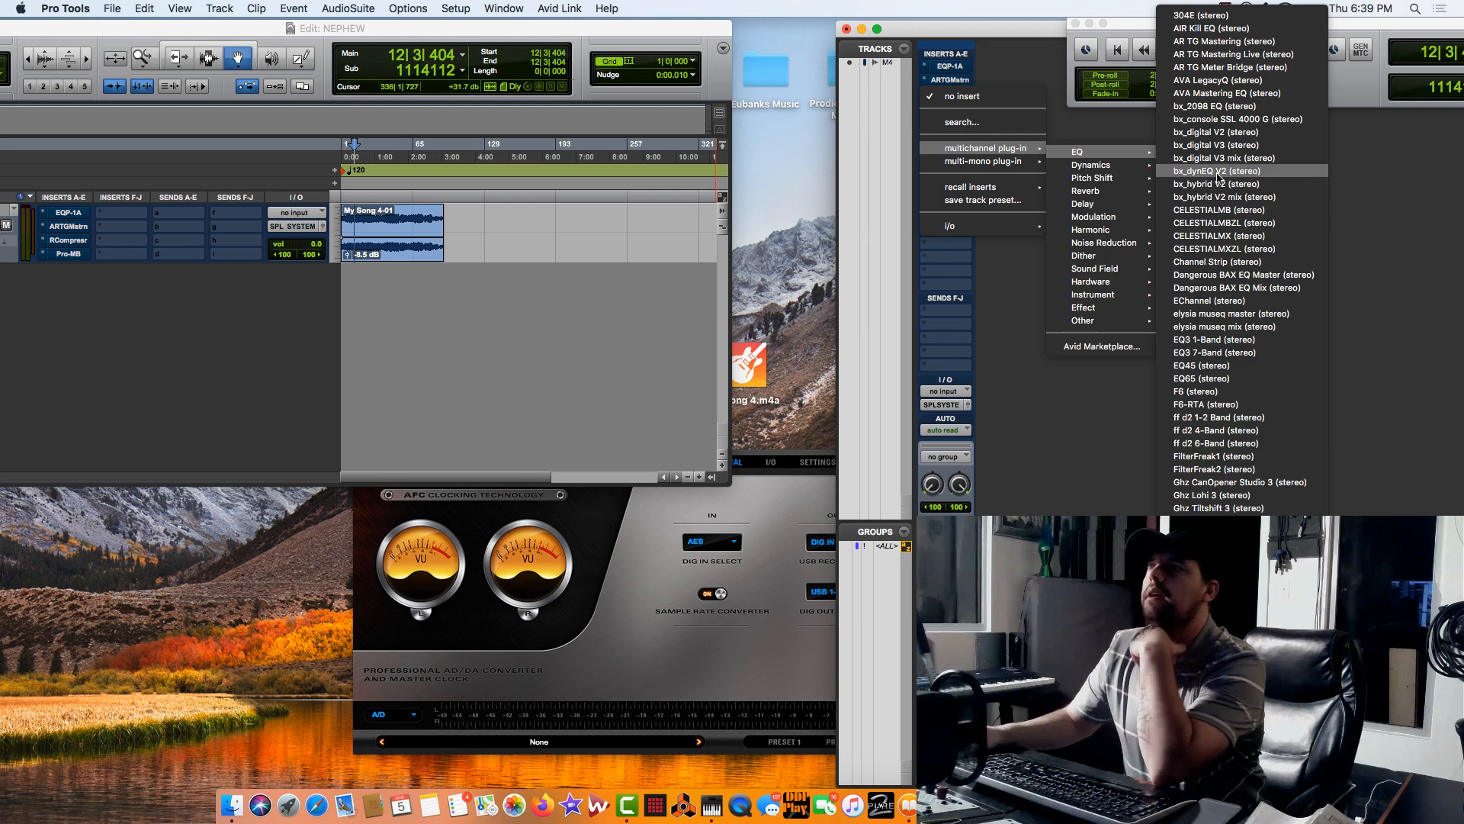
left_click(1218, 174)
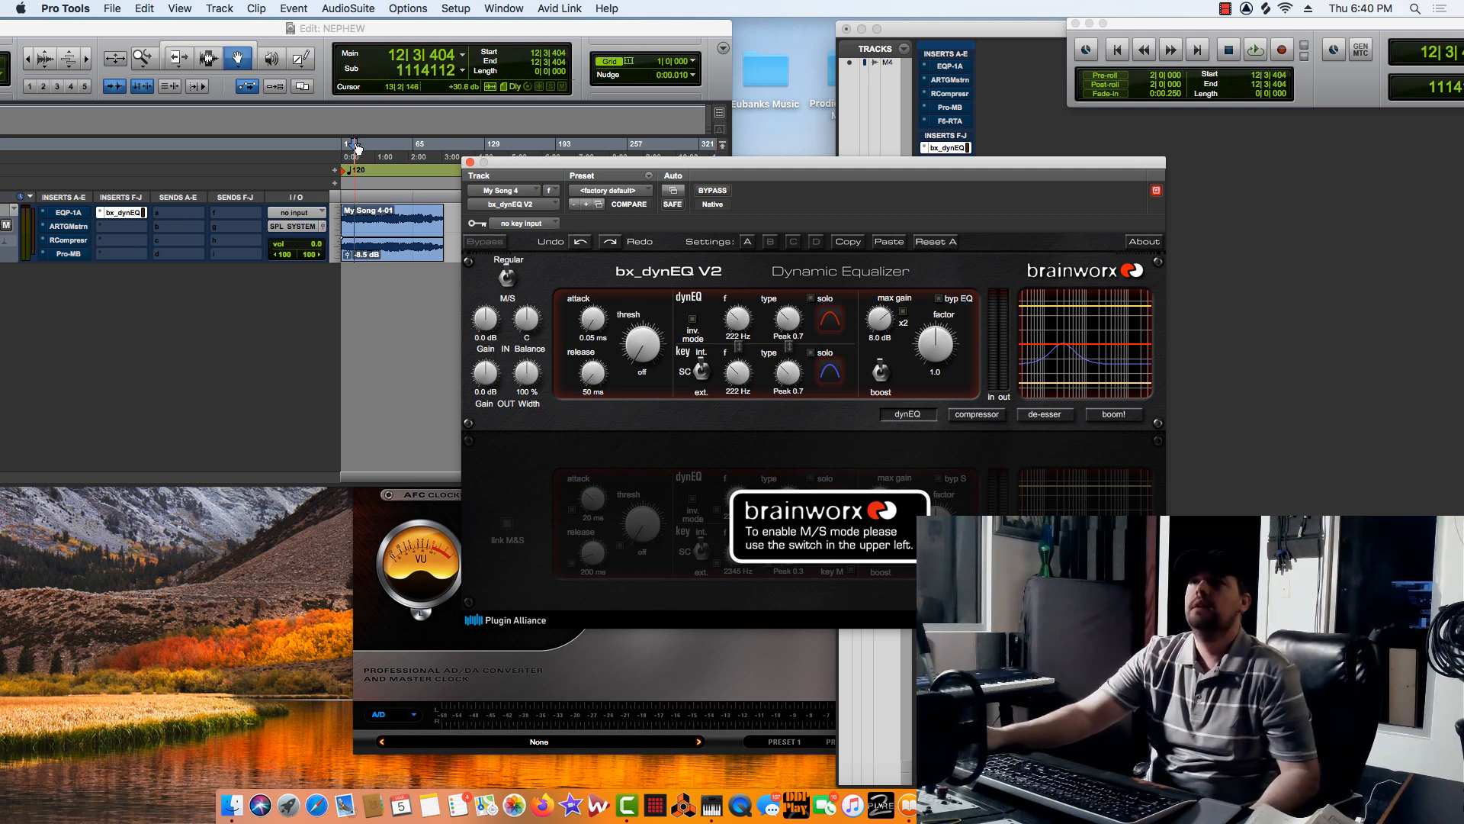
Loop the song from about bar 12 to bar 34 and set the dynEQ frequency to 488 Hz and threshold to -38.9 dB.
left_click_drag(356, 146, 381, 148)
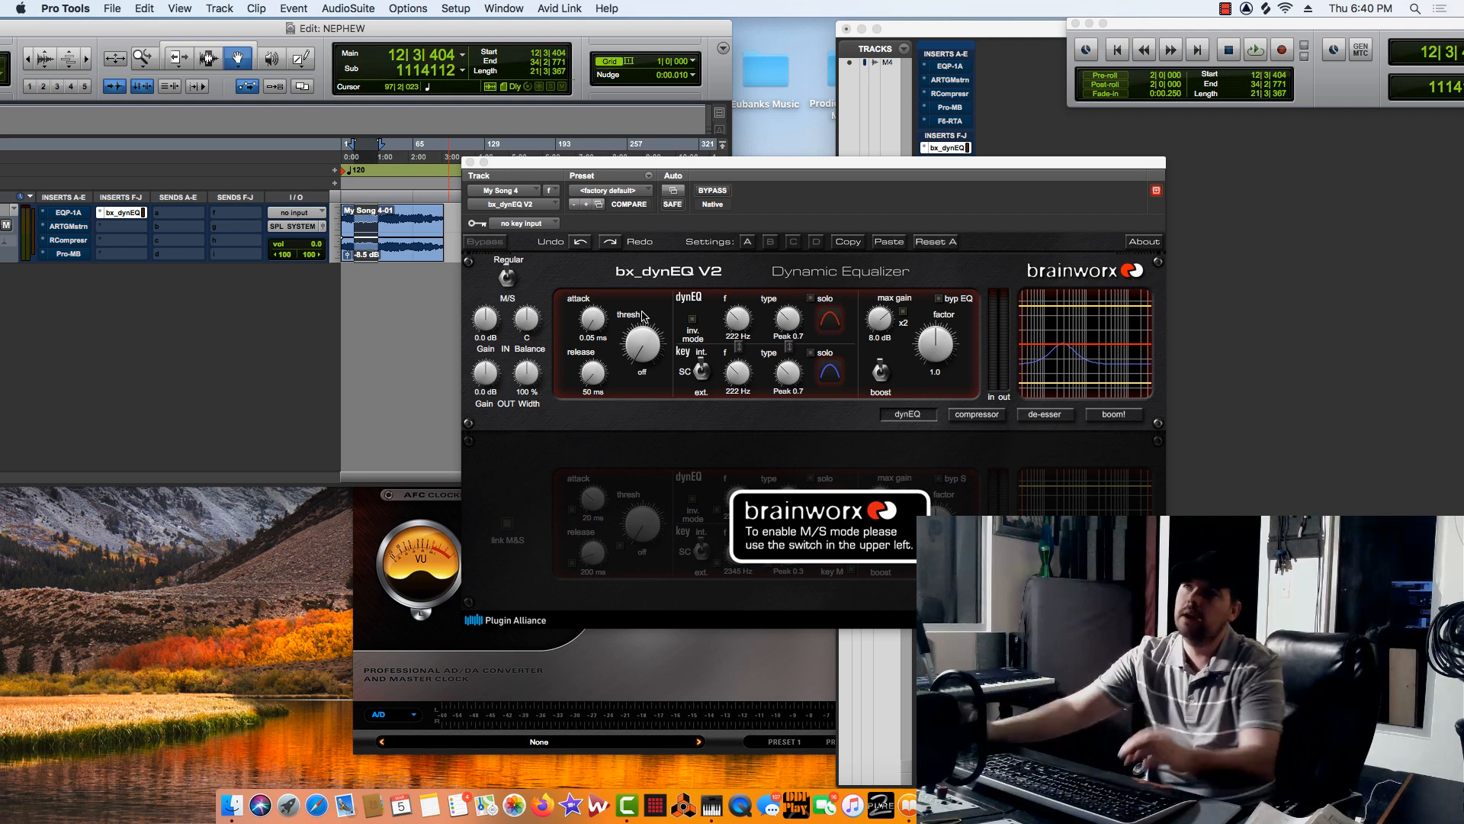
mouse_move(737, 323)
left_mouse_down()
mouse_move(747, 341)
mouse_move(755, 308)
mouse_move(755, 324)
left_mouse_up()
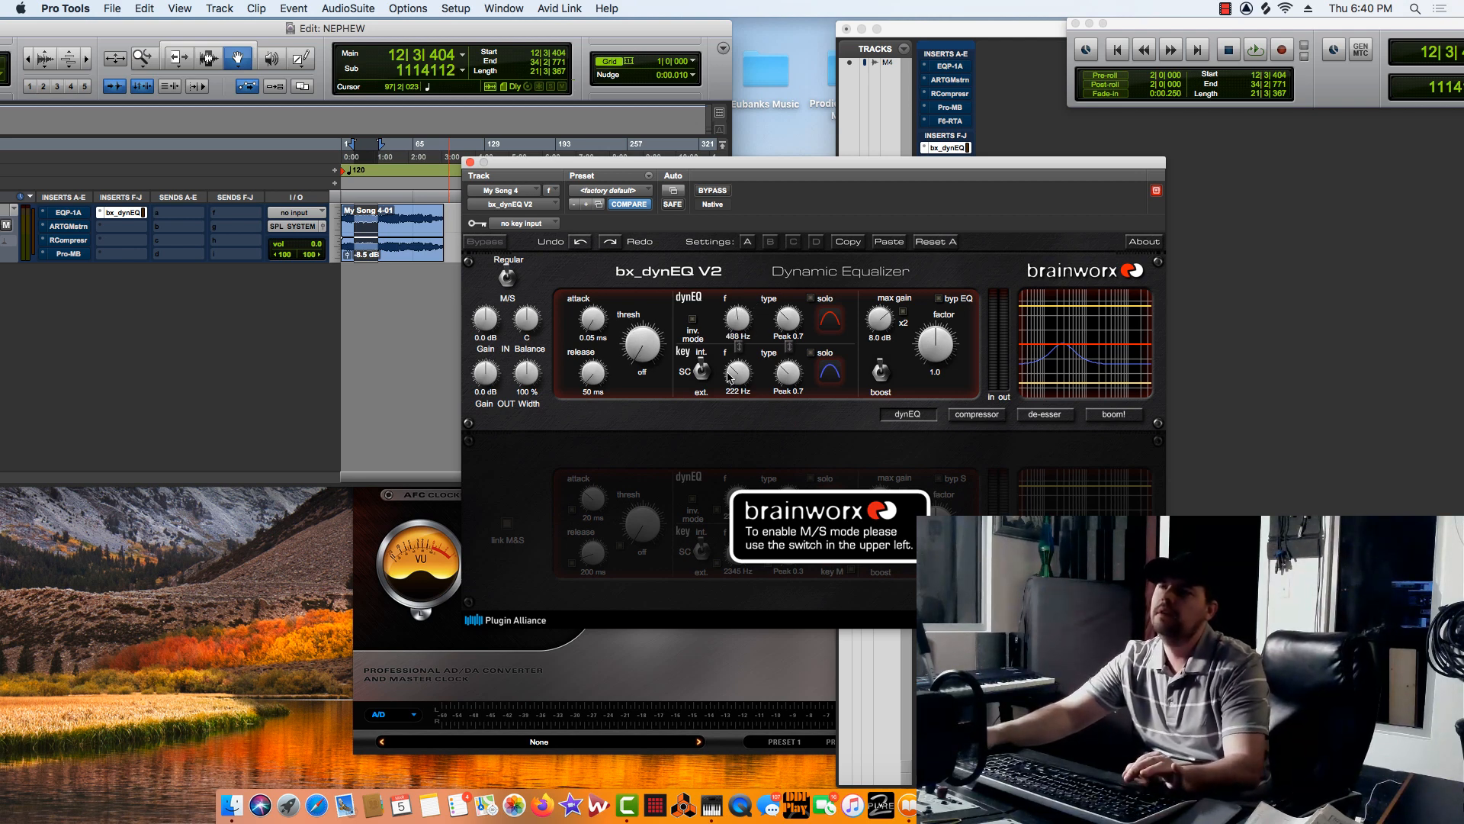
key("space")
left_click_drag(629, 349, 644, 288)
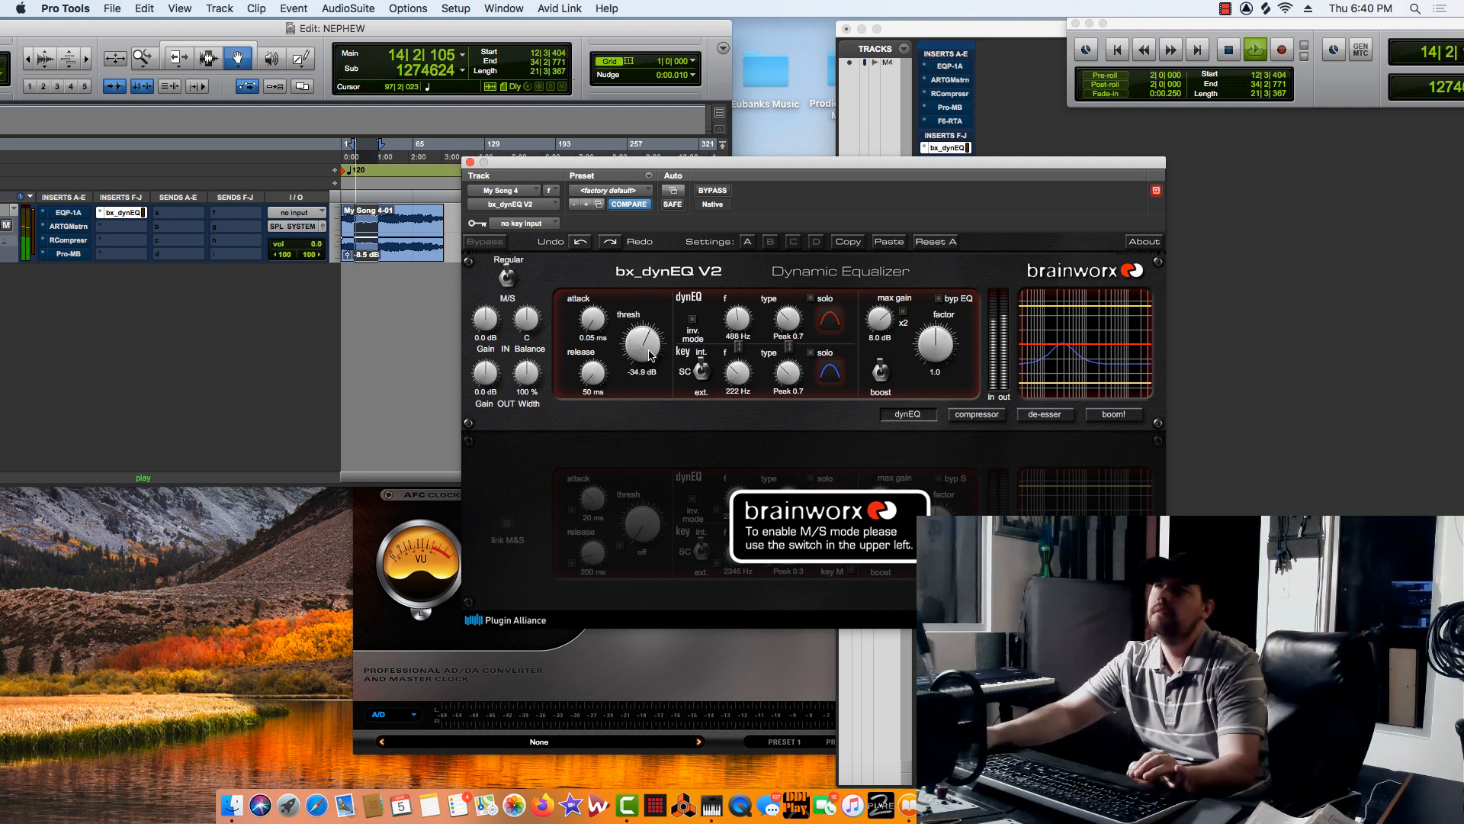
mouse_move(652, 355)
left_mouse_down()
mouse_move(654, 333)
mouse_move(655, 353)
left_mouse_up()
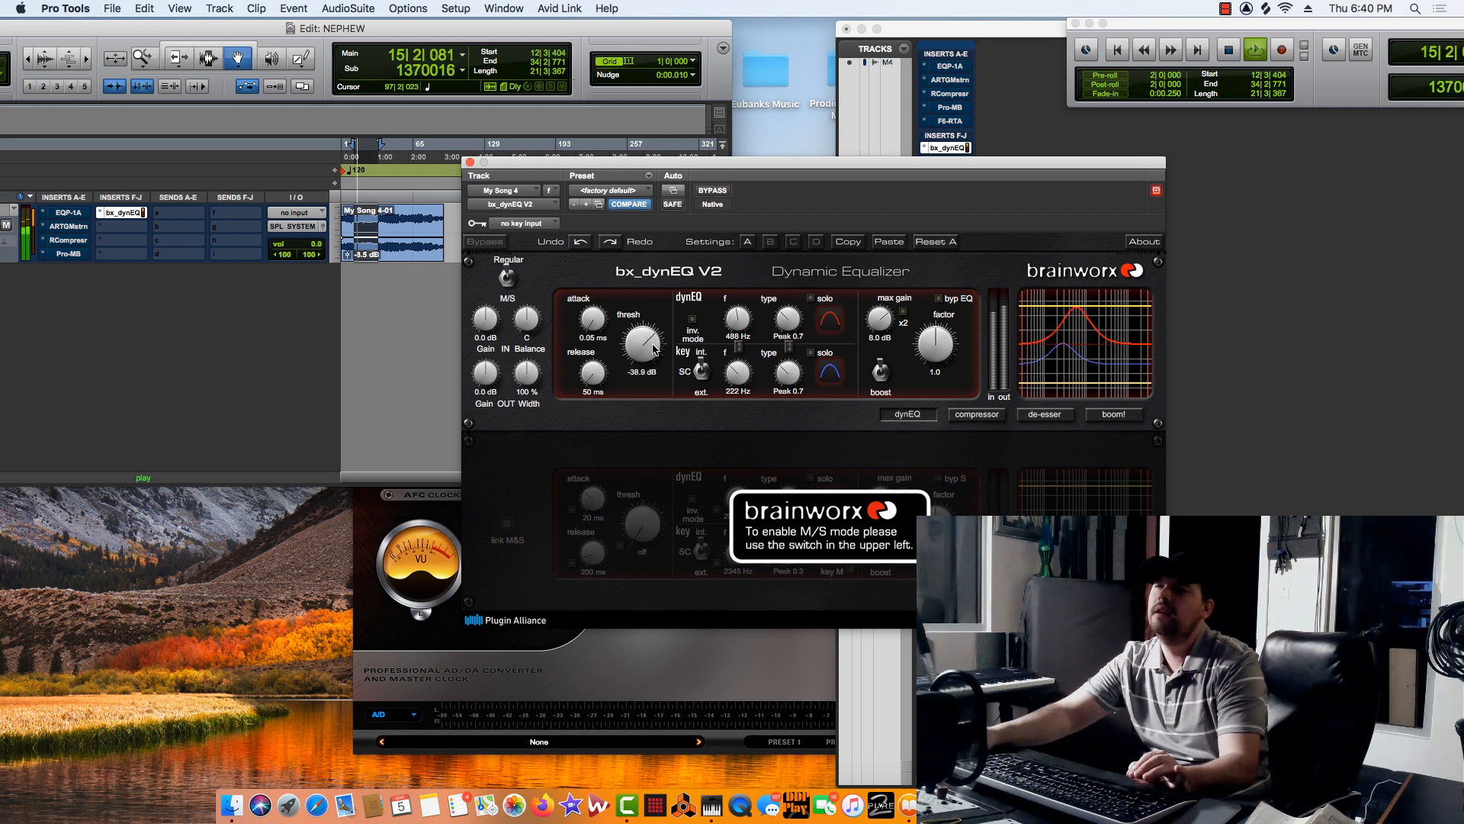
Lower the dynEQ frequency to 136 Hz and set its threshold to -31.9 dB while the song plays.
left_click_drag(745, 322, 750, 297)
left_click_drag(653, 336, 742, 377)
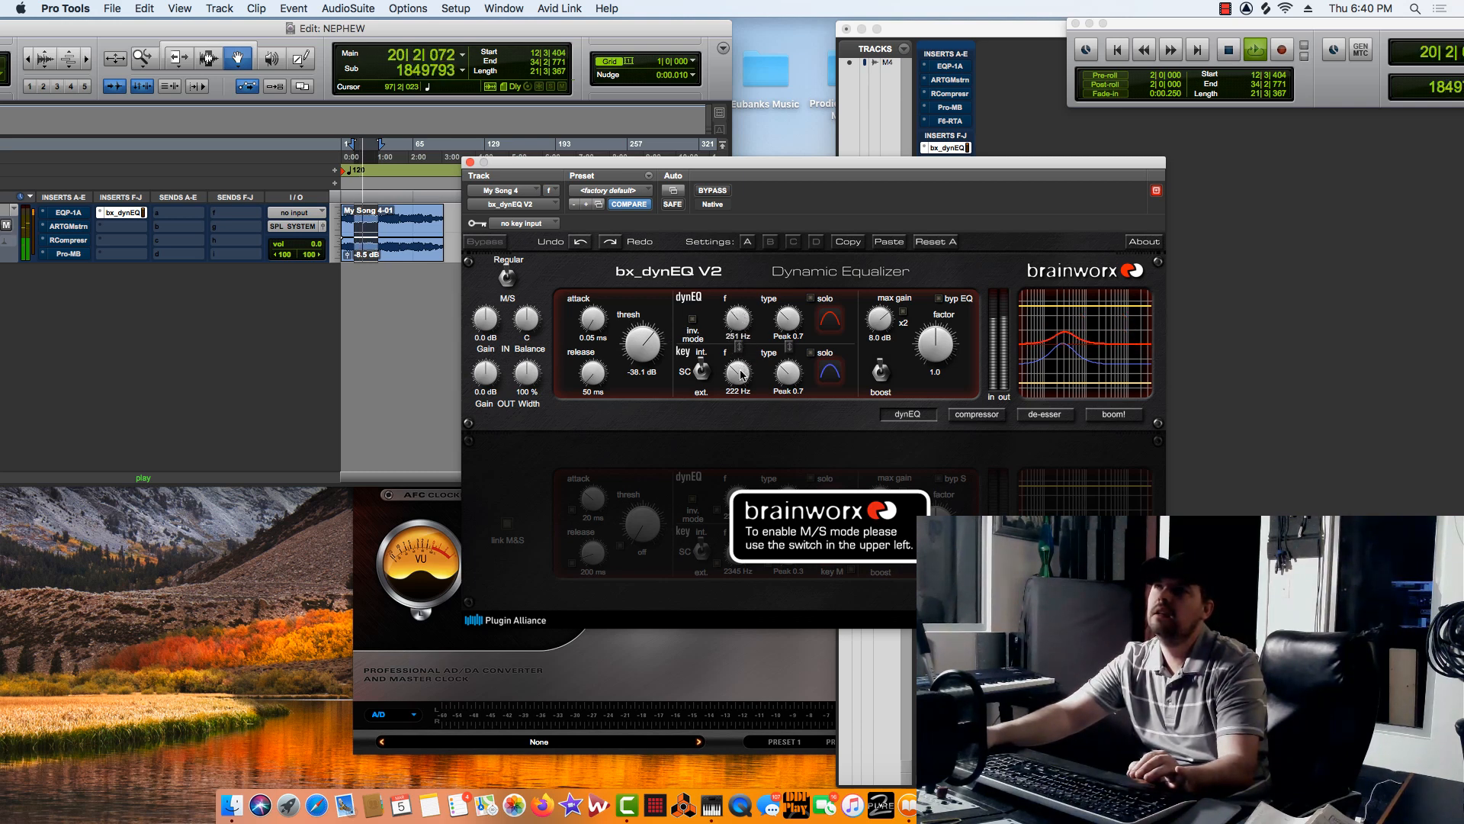
mouse_move(652, 345)
left_mouse_down()
mouse_move(634, 422)
mouse_move(652, 337)
mouse_move(651, 356)
left_mouse_up()
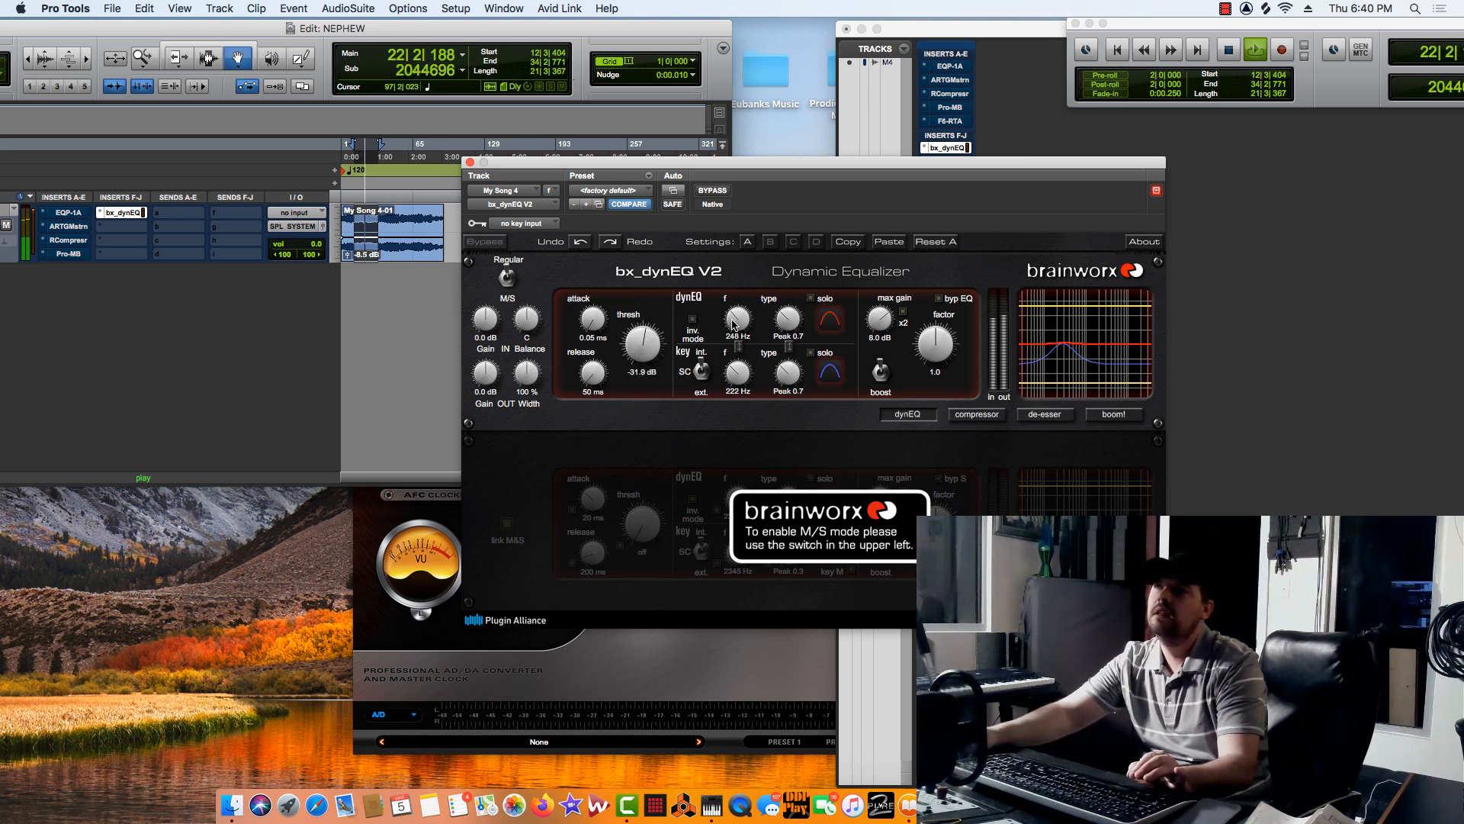
left_click_drag(733, 328, 735, 337)
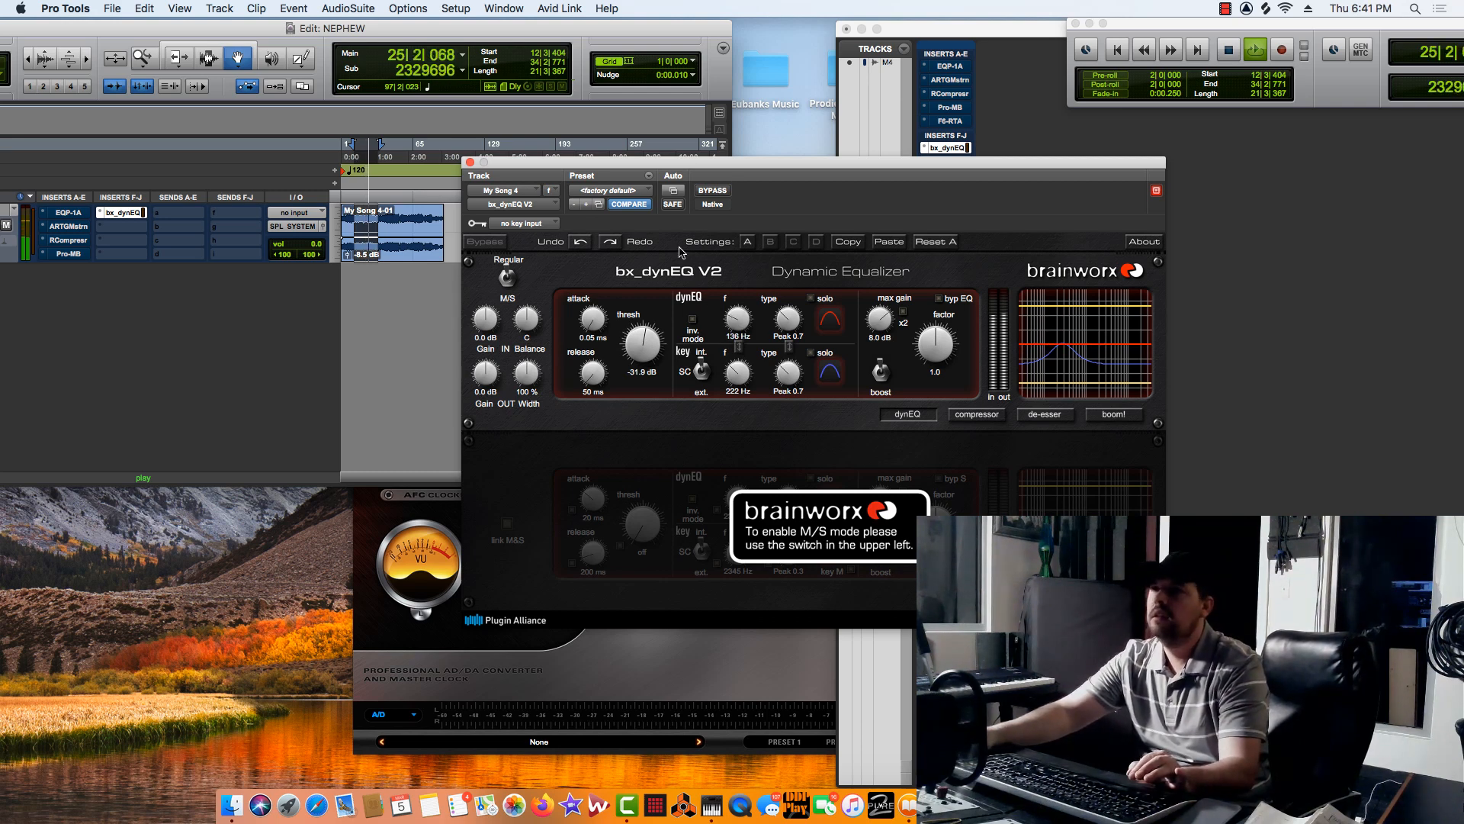
Compare the bypassed and active sound of bx_dynEQ V2, and stop playback.
left_click(721, 192)
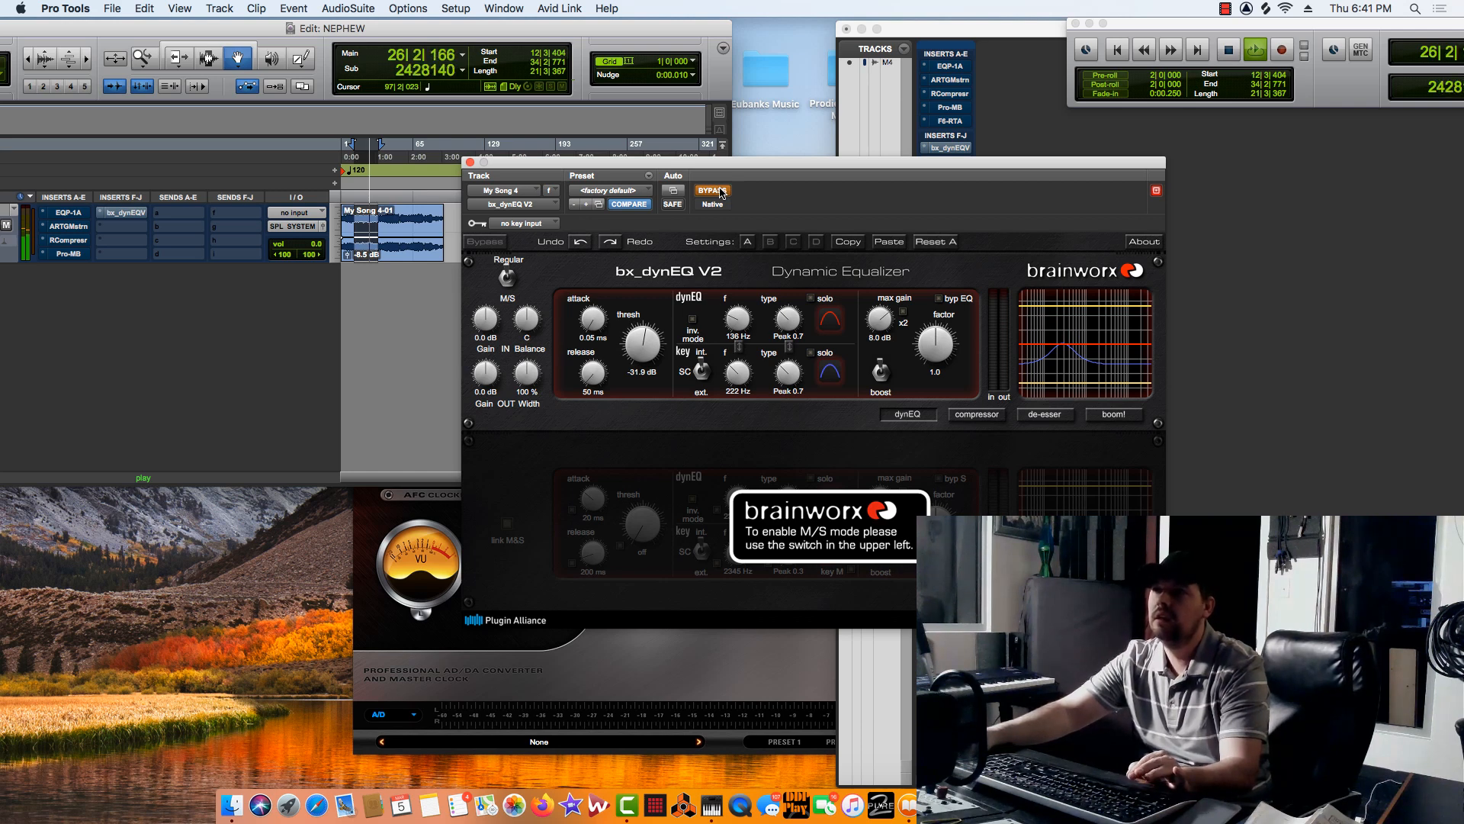
left_click(721, 191)
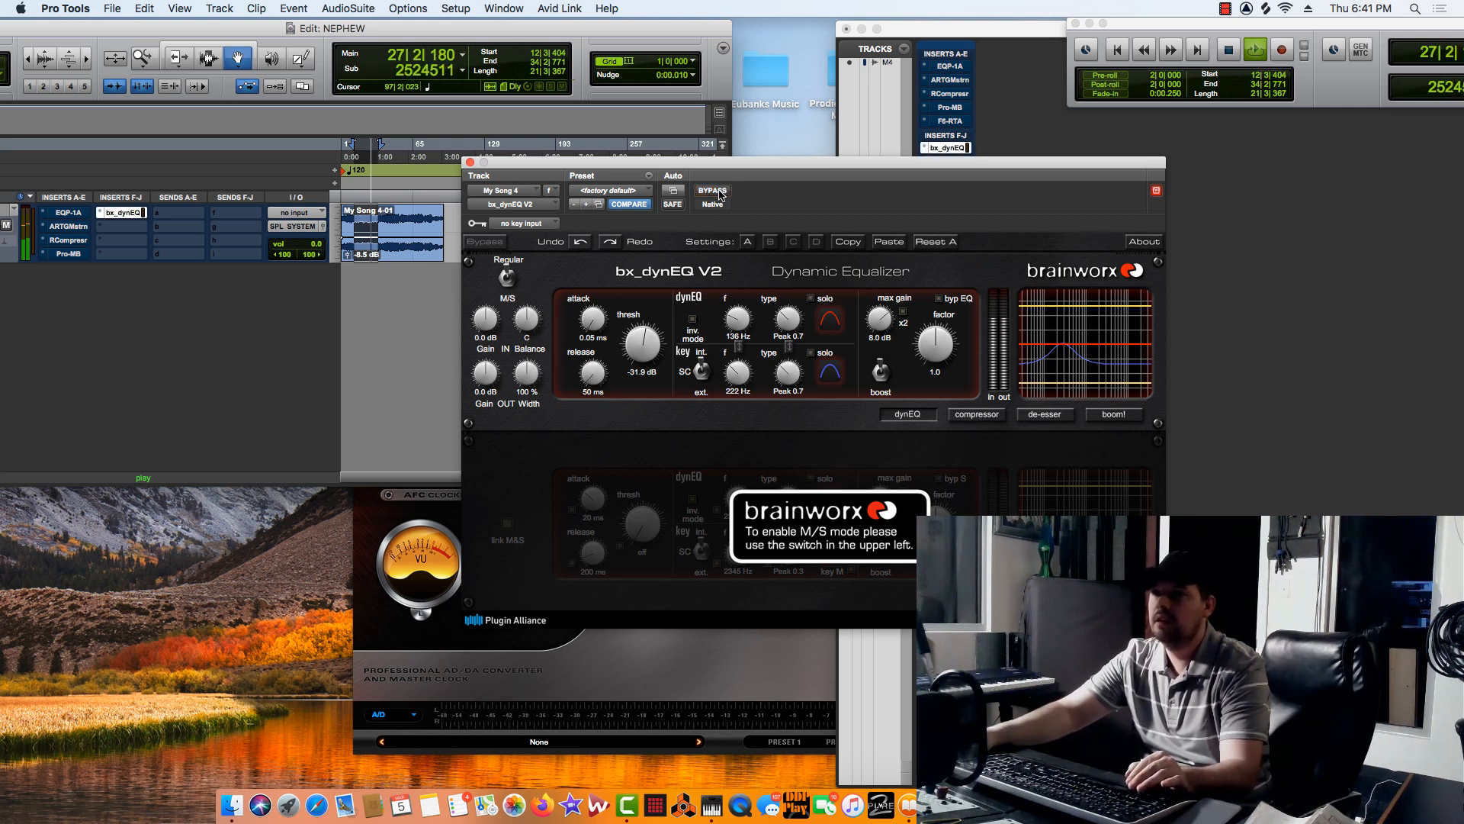
key("space")
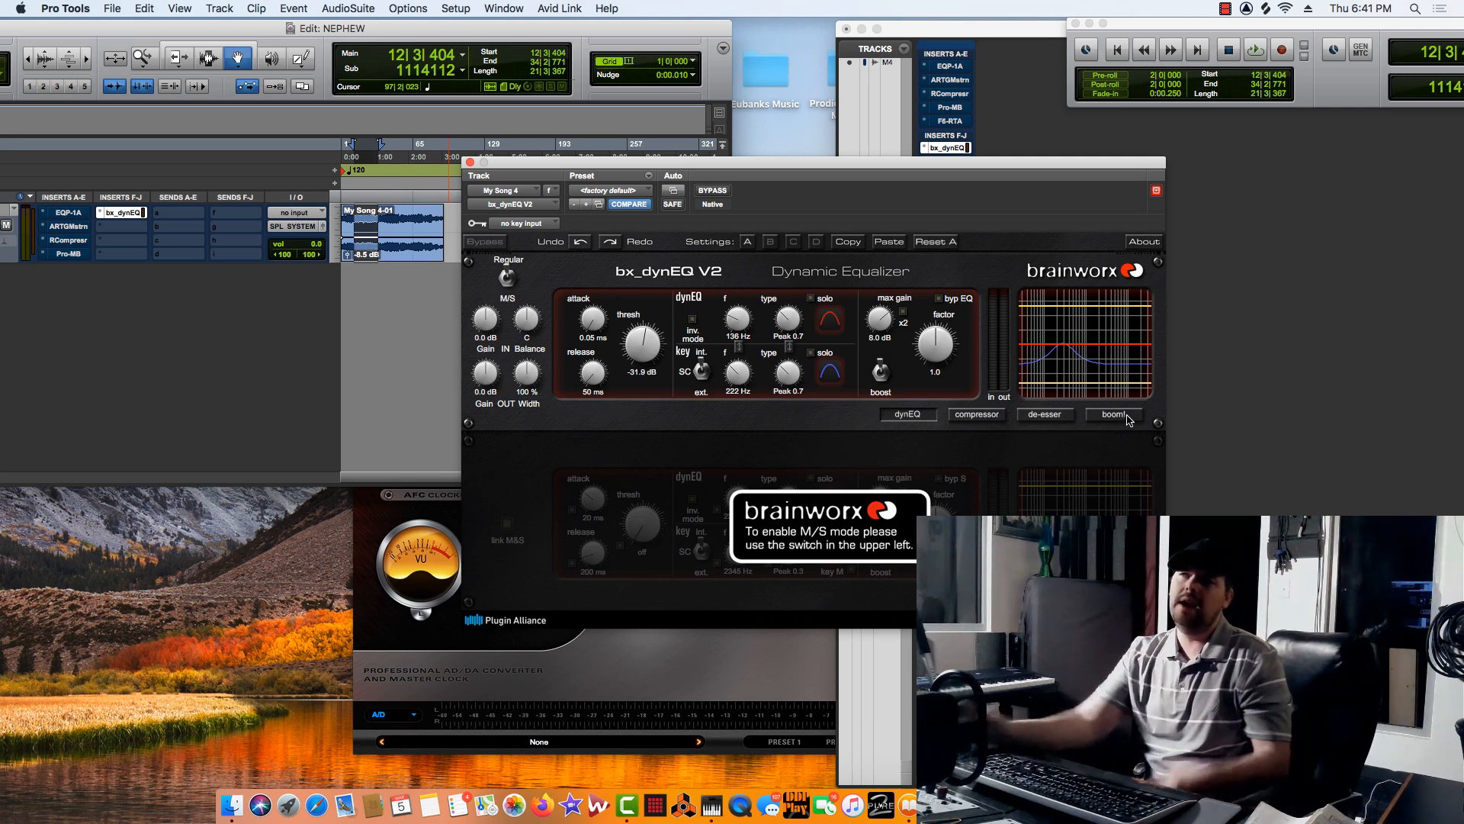
Replace the bx_dynEQ V2 insert with the stereo SSL Native Drumstrip v6.
left_click(470, 162)
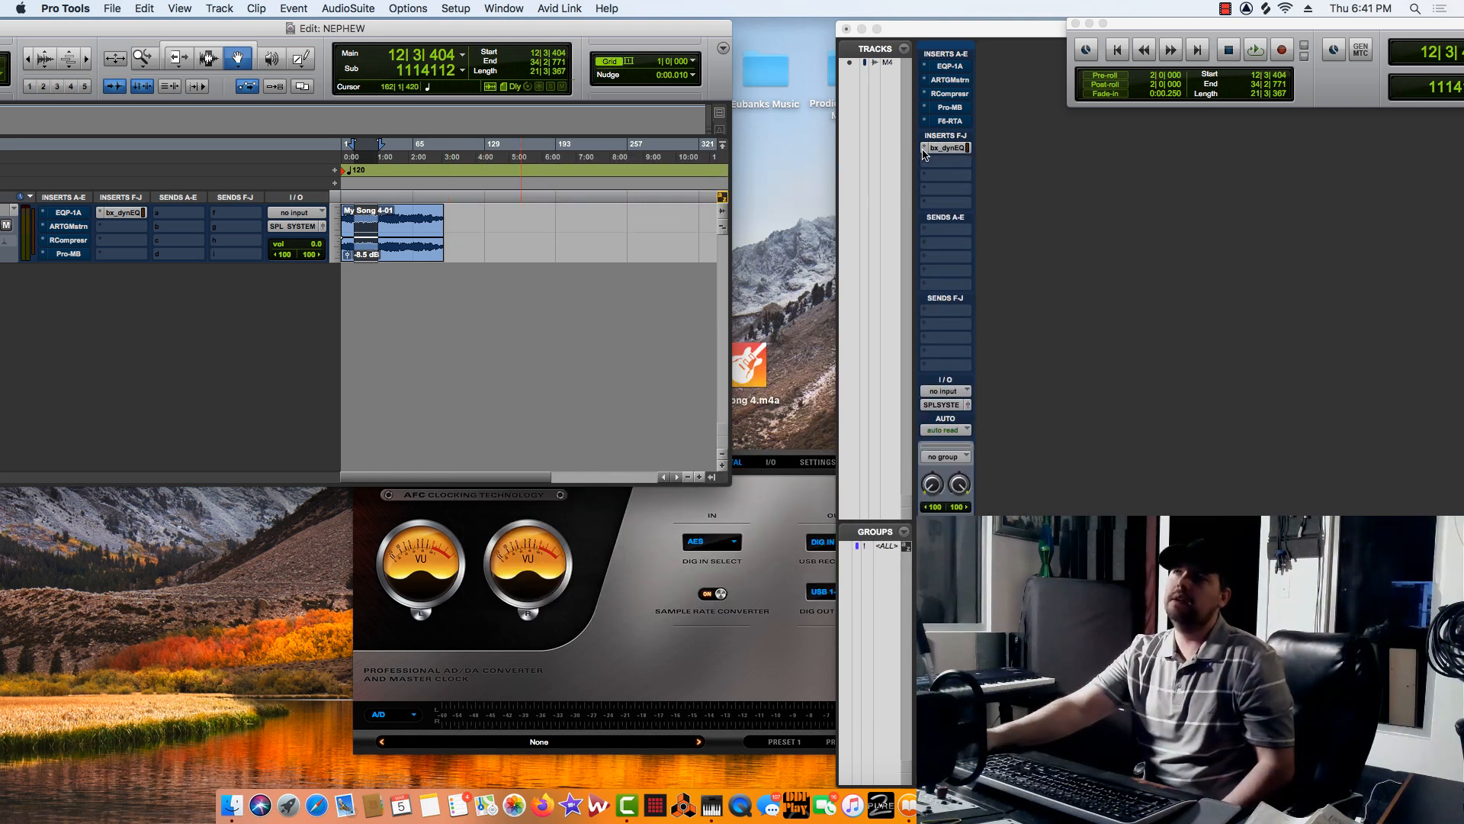
left_click(945, 161)
mouse_move(987, 149)
mouse_move(1080, 156)
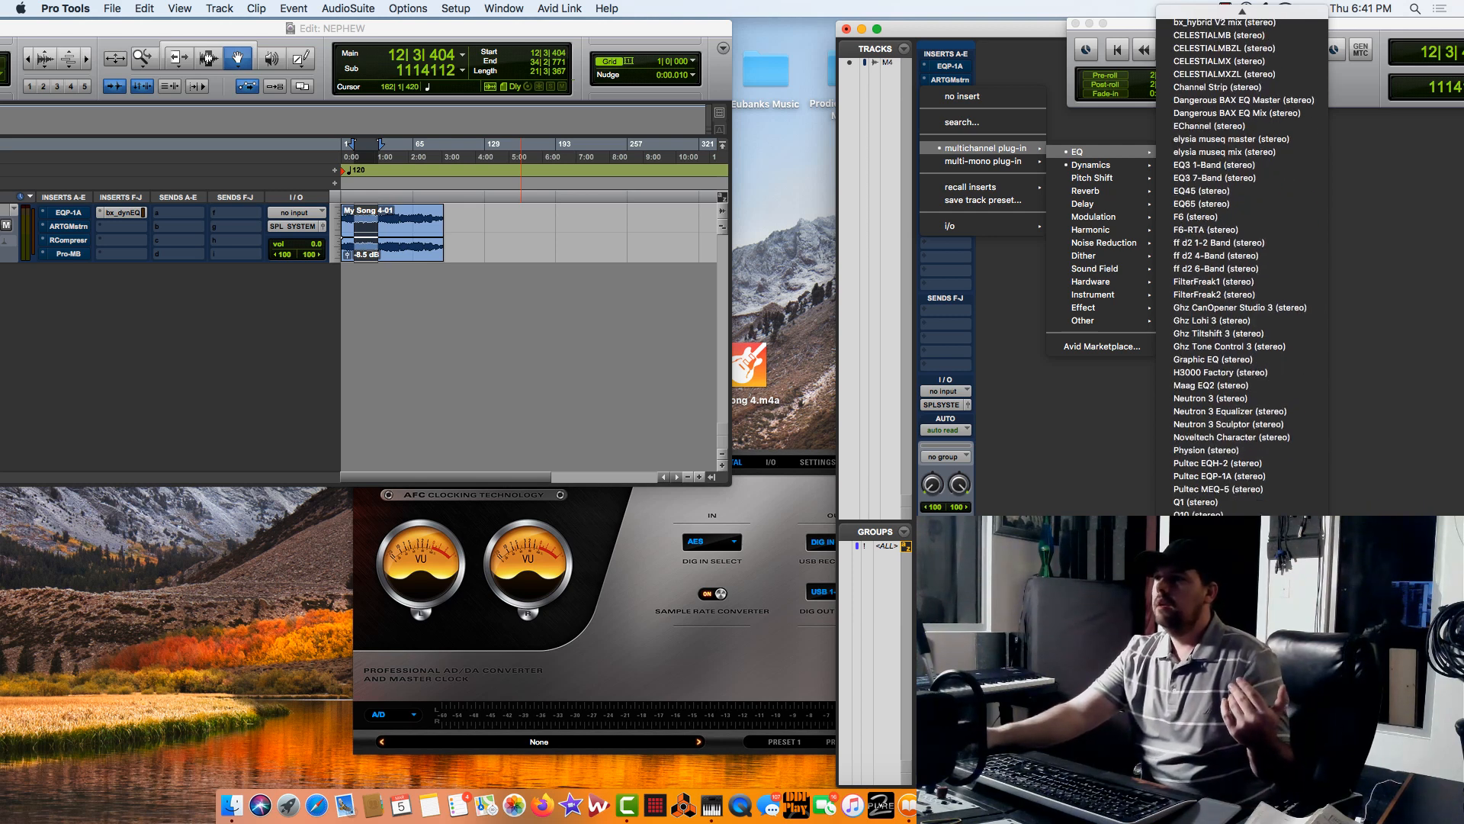
left_click(1204, 230)
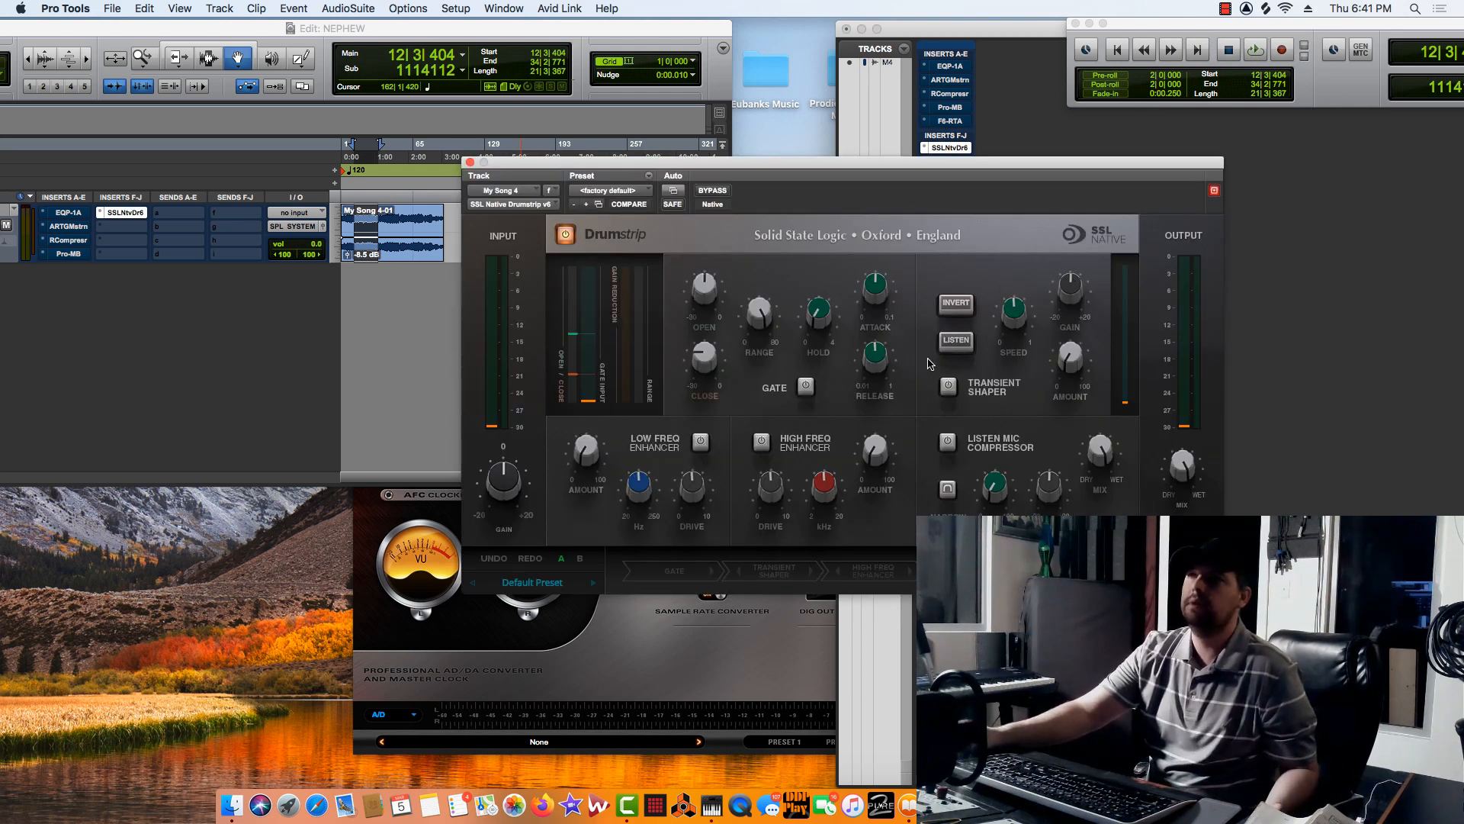
Enable the Drumstrip's transient shaper with Listen on, raise its amount and lower its speed during playback, and stop the song.
left_click(948, 386)
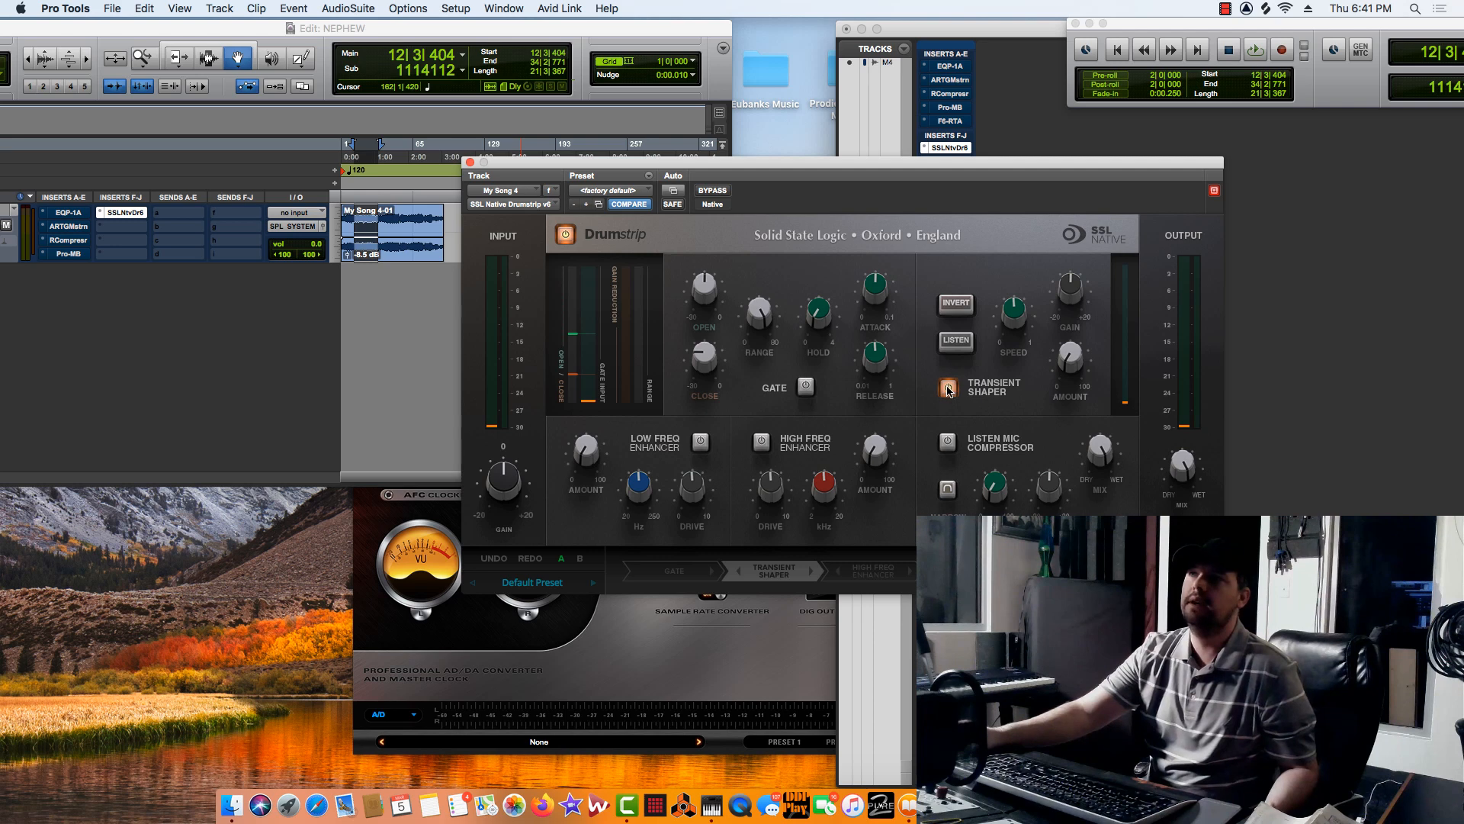
left_click(958, 340)
key("space")
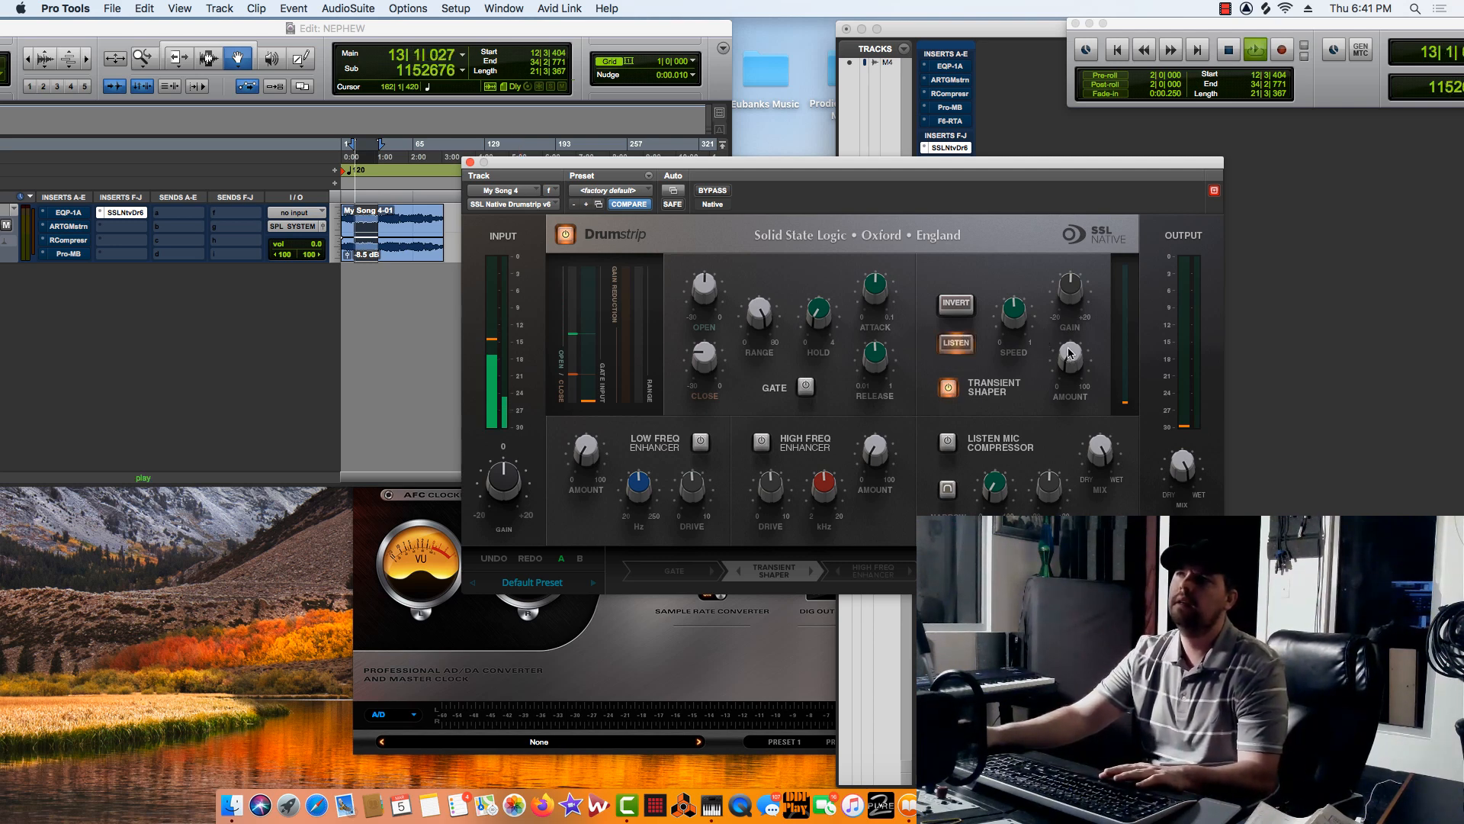
left_click_drag(1070, 354, 1018, 354)
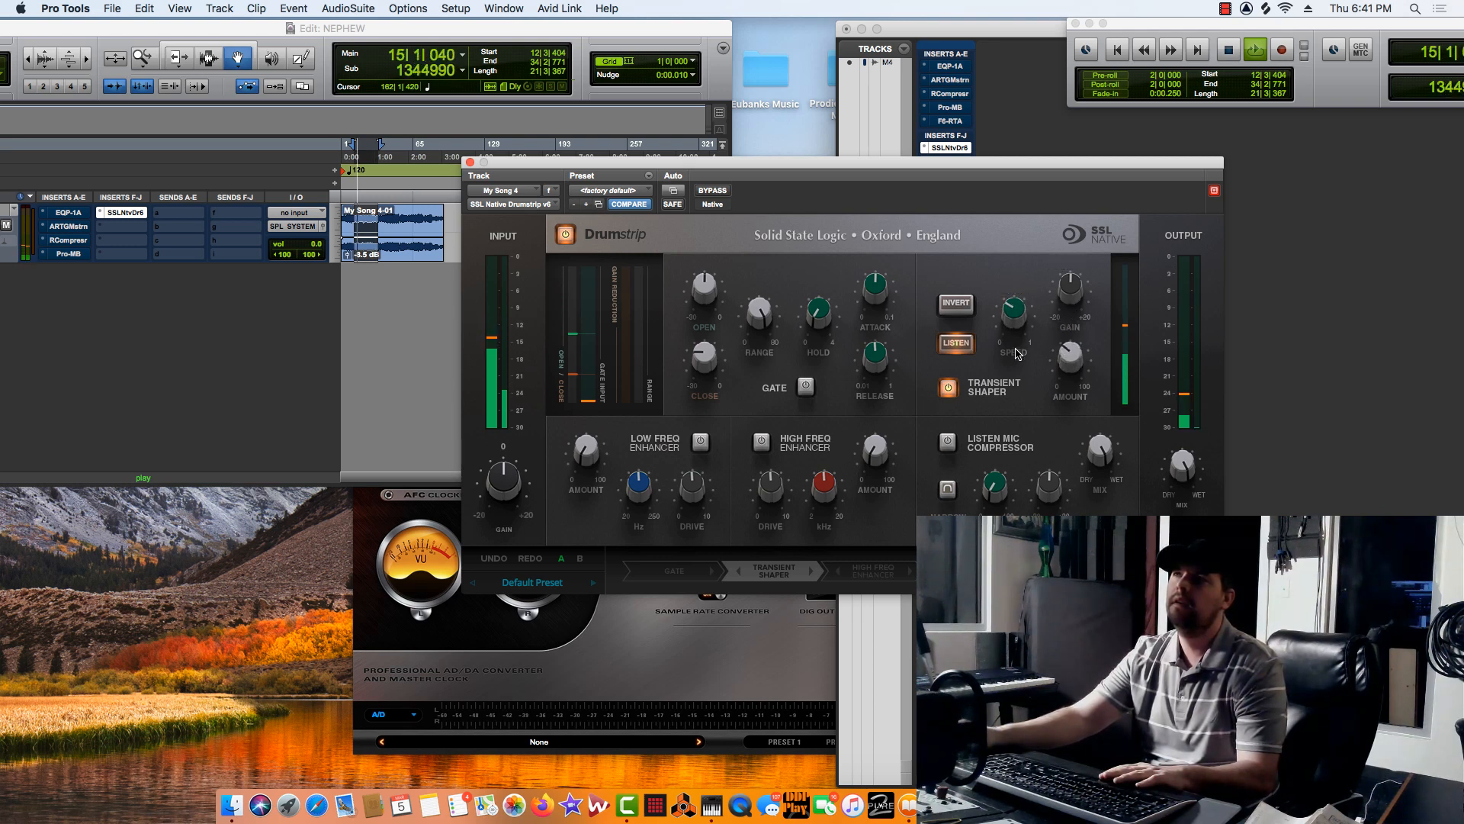
mouse_move(1063, 301)
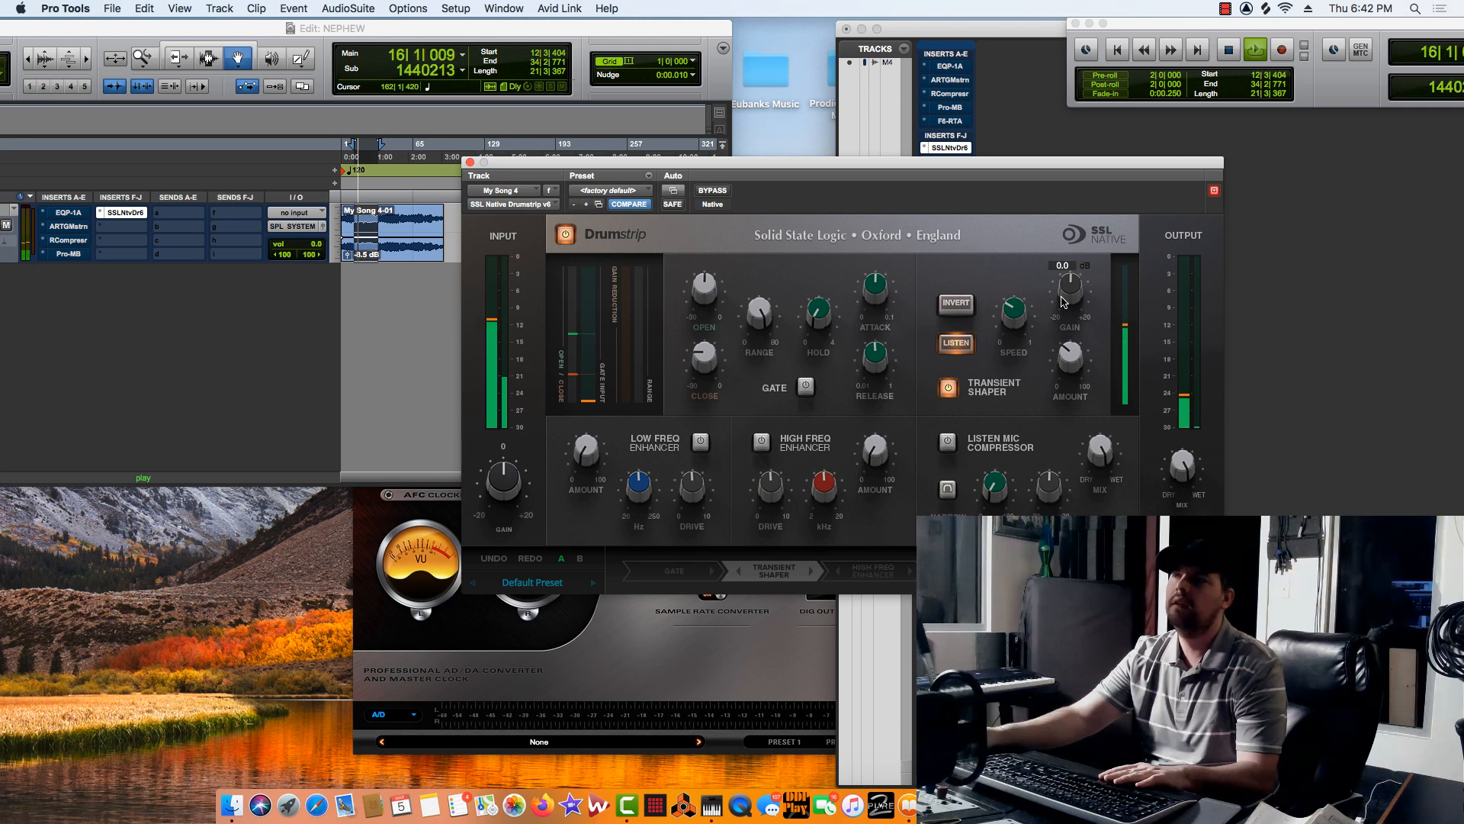
key("space")
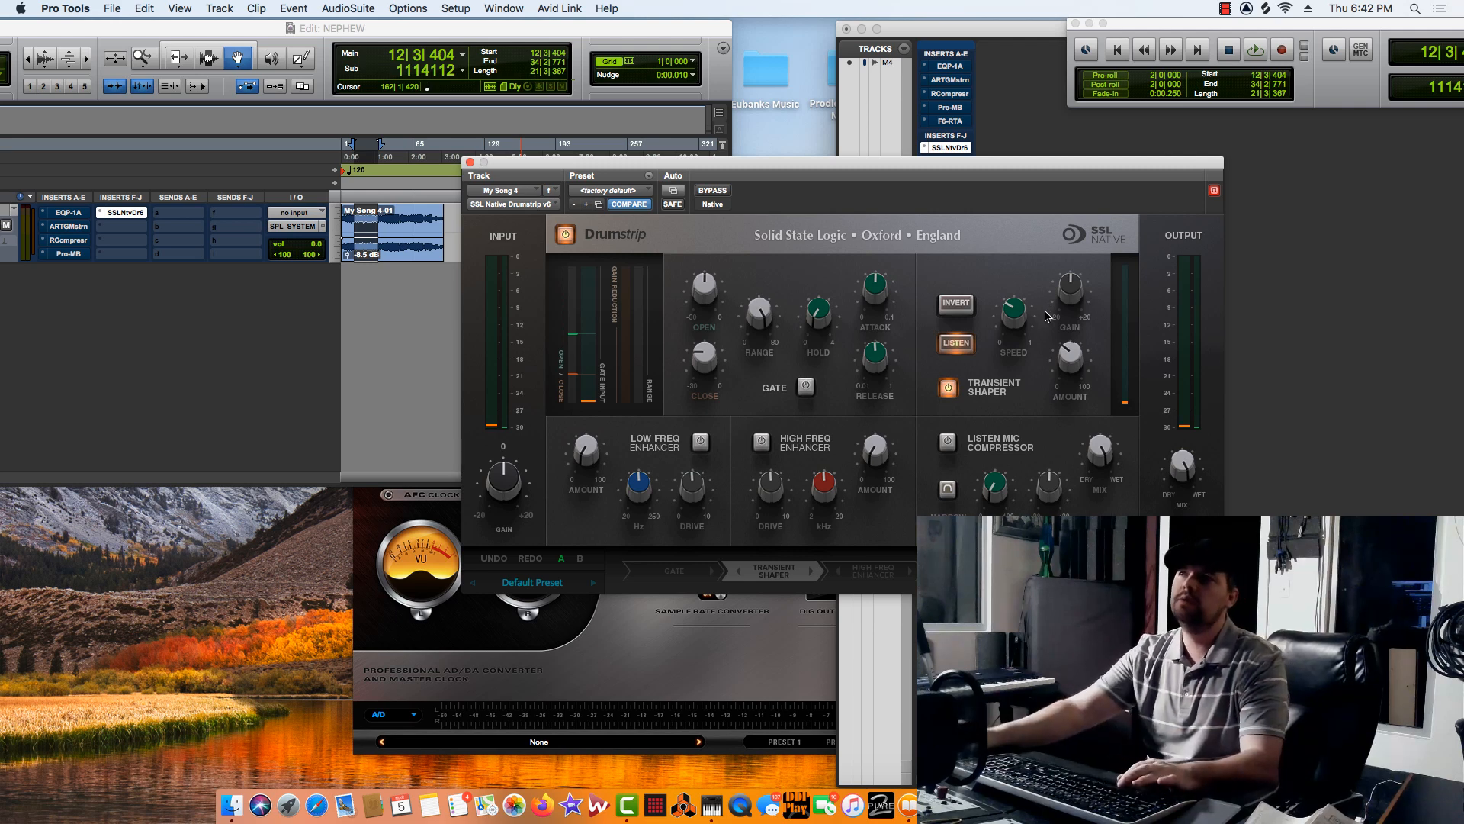
Turn off the transient shaper's Listen mode, play the song, and compare the sound with the shaper off and on.
left_click(957, 343)
key("space")
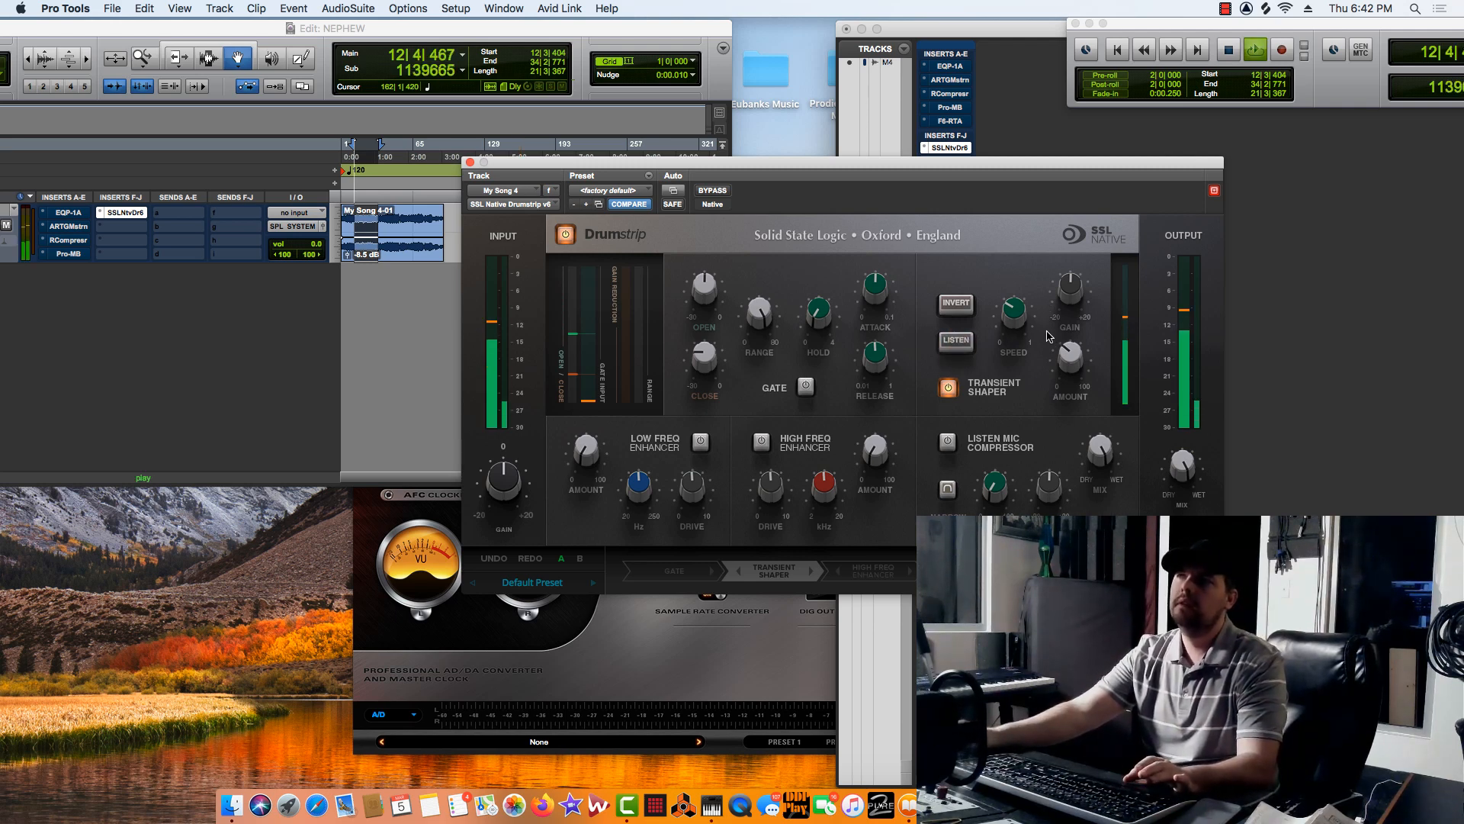
left_click(949, 388)
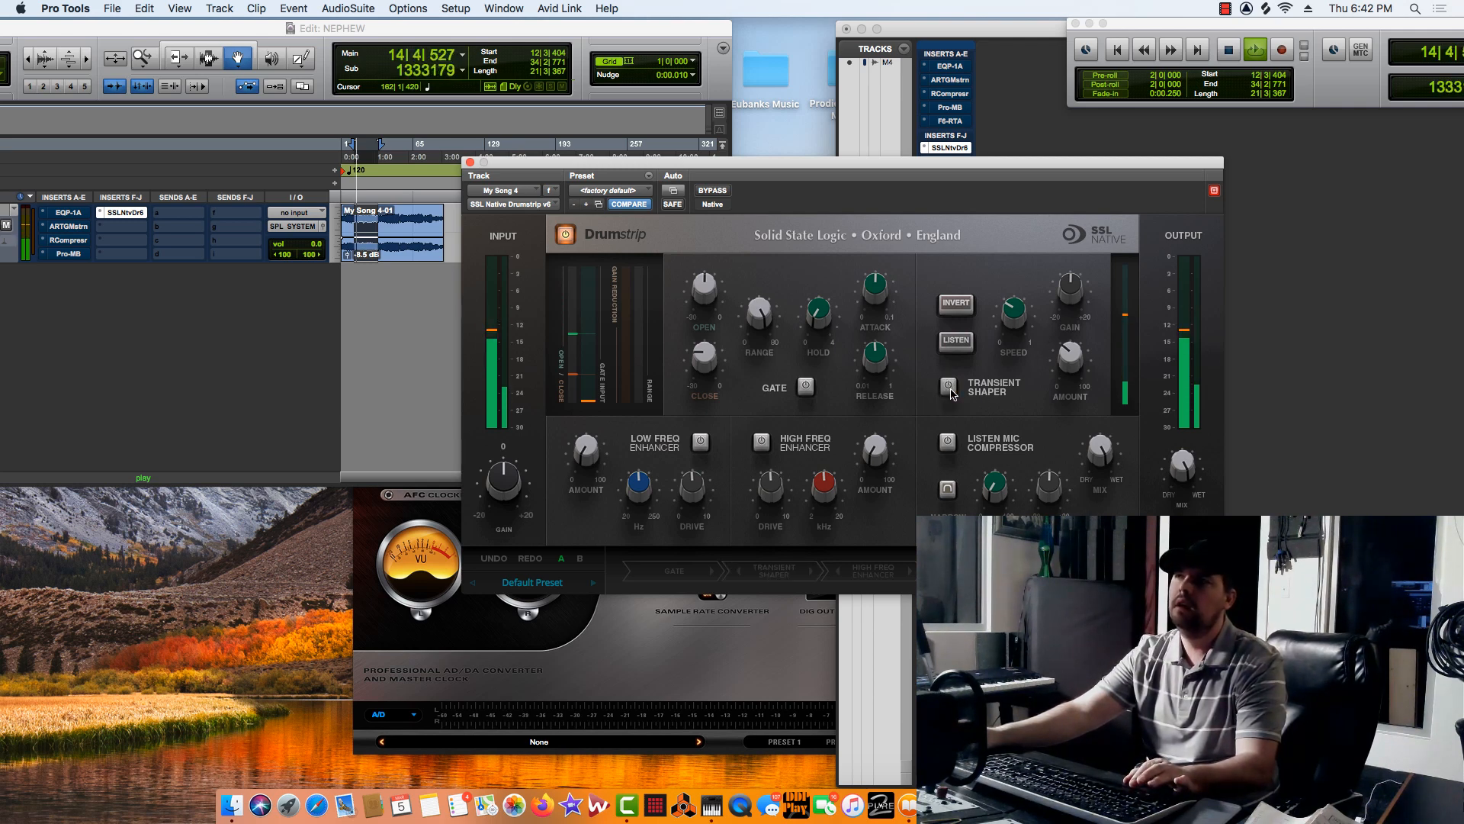
left_click(949, 388)
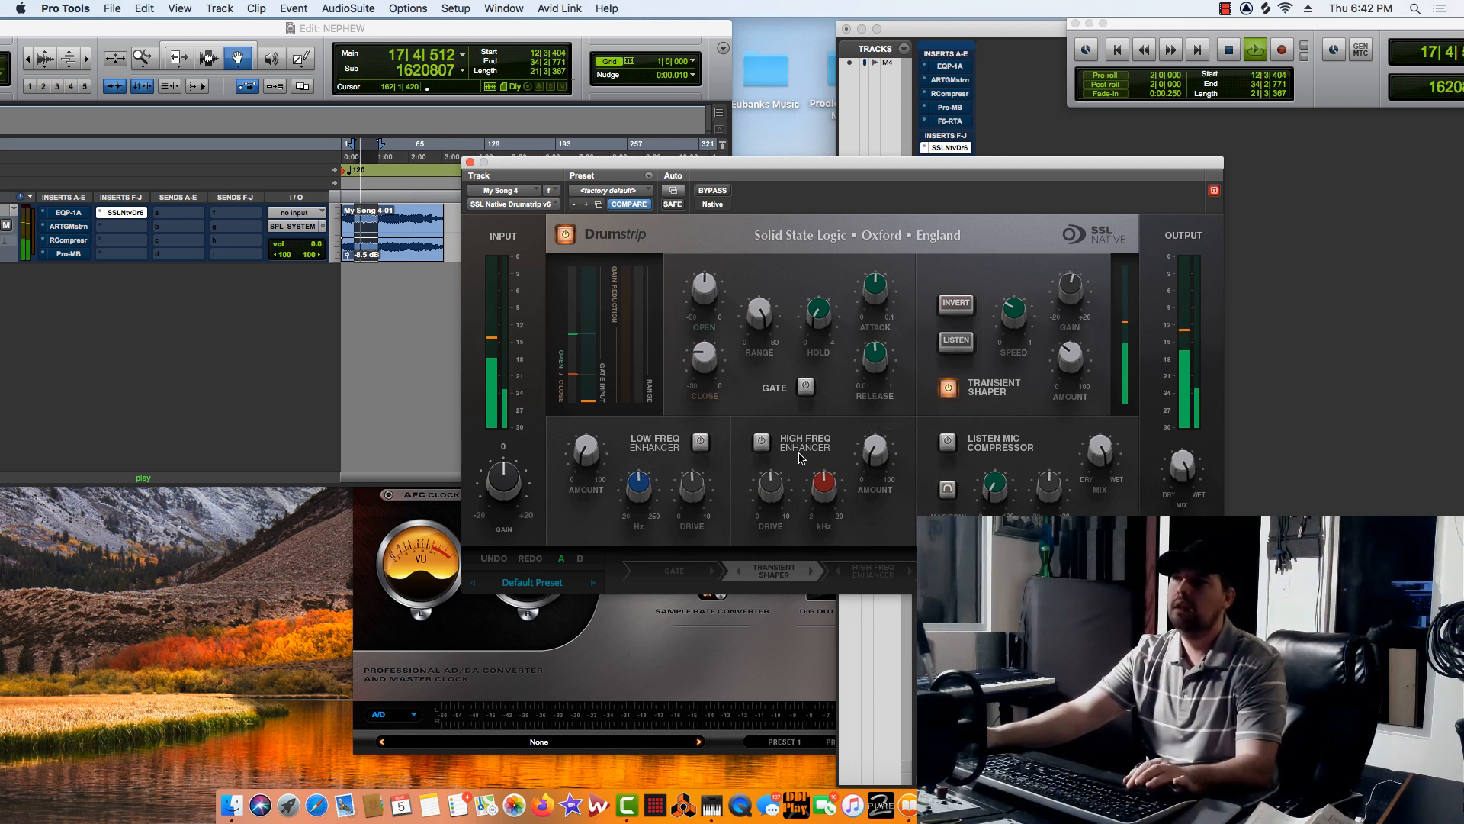
Enable the Drumstrip's High Freq Enhancer, raise its amount, adjust its drive and frequency during playback, and stop the song.
left_click(766, 448)
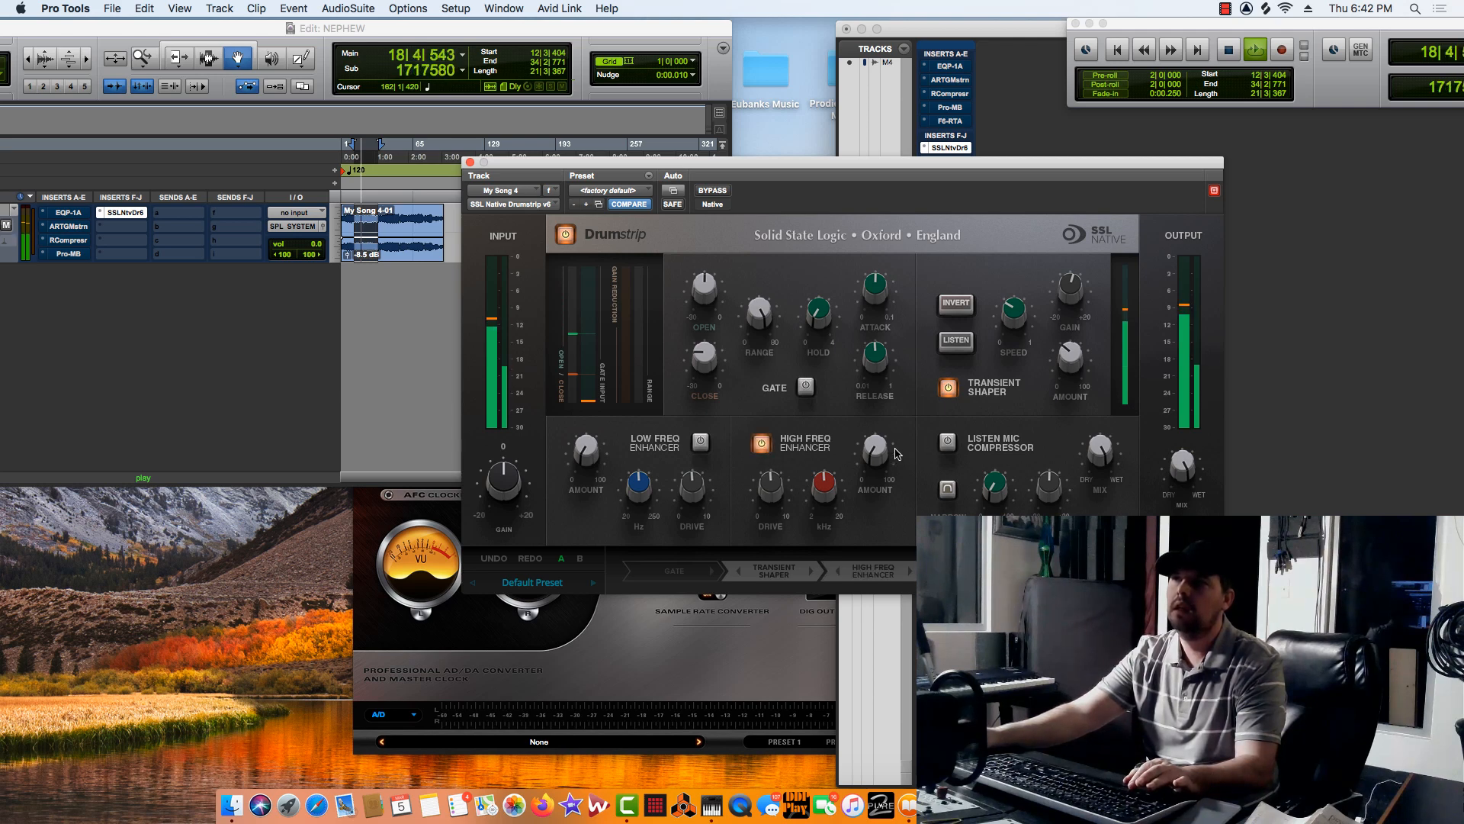
left_click_drag(875, 366, 874, 413)
left_click_drag(774, 490, 822, 509)
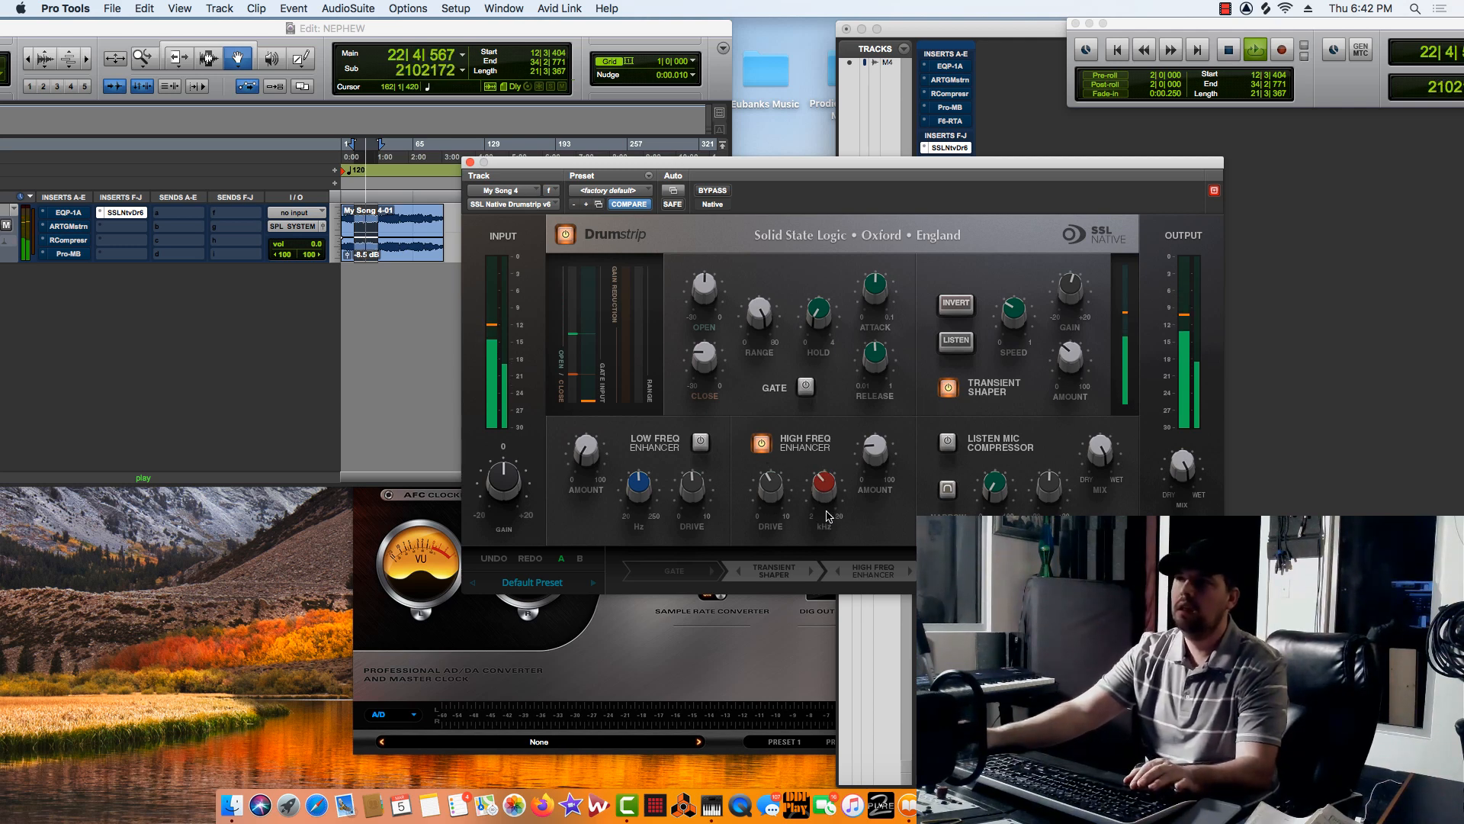
mouse_move(831, 499)
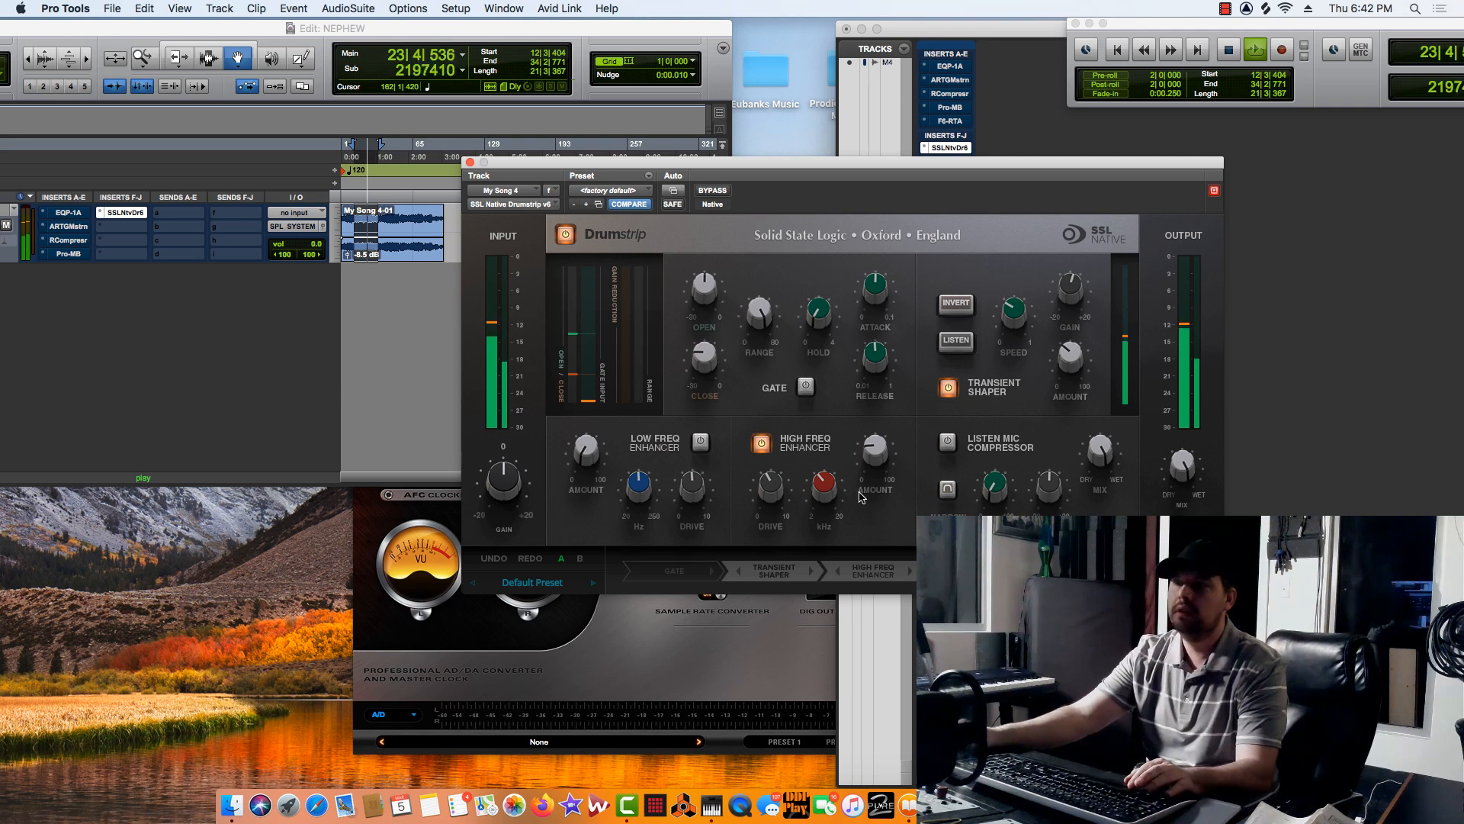
key("space")
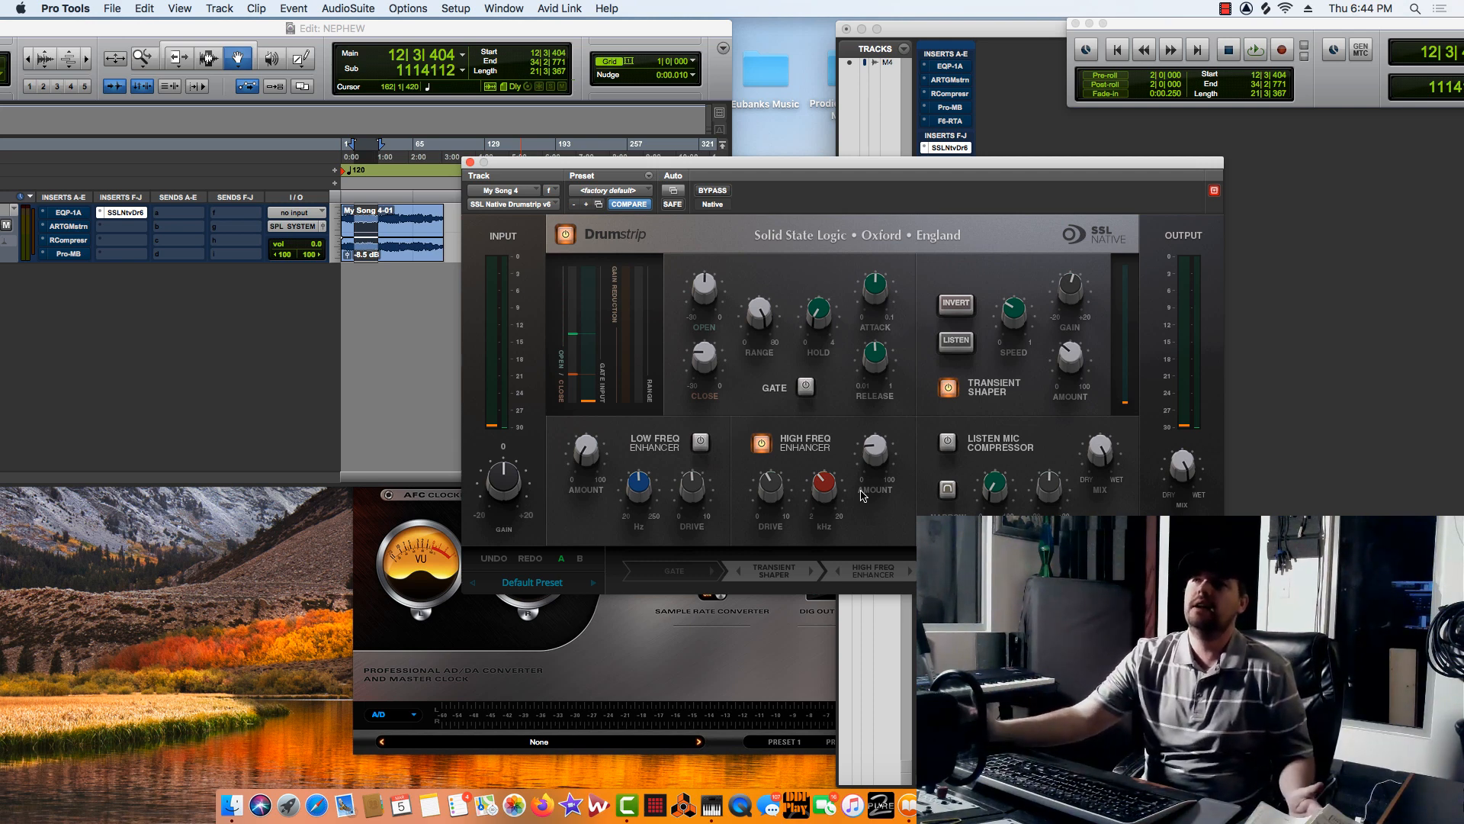
Review the track's F6-RTA, Pro-MB, RCompressor, TG Mastering, EQP-1A and Drumstrip inserts one after another, and close the plug-in window.
left_click(960, 121)
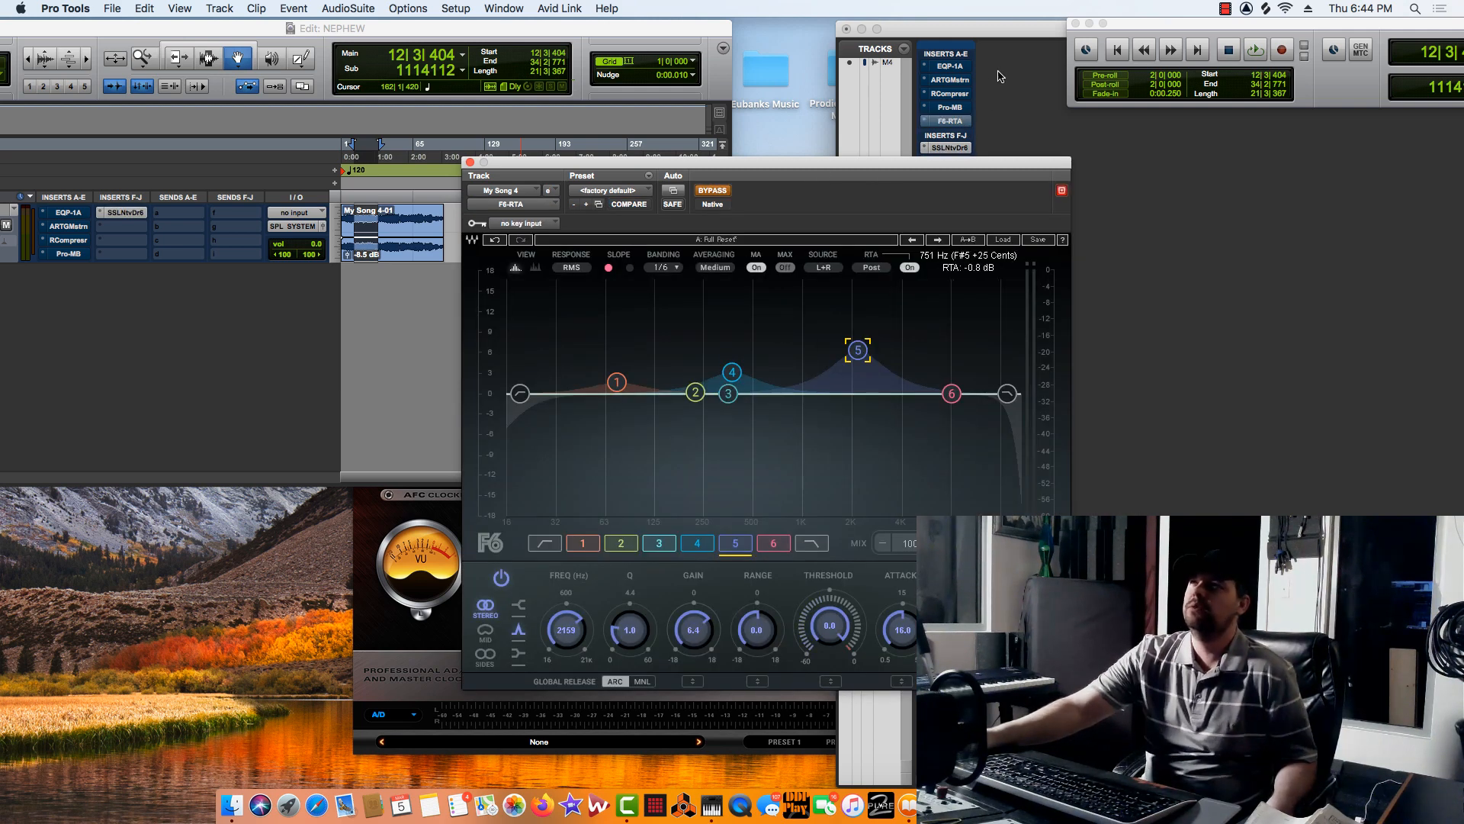
left_click(950, 107)
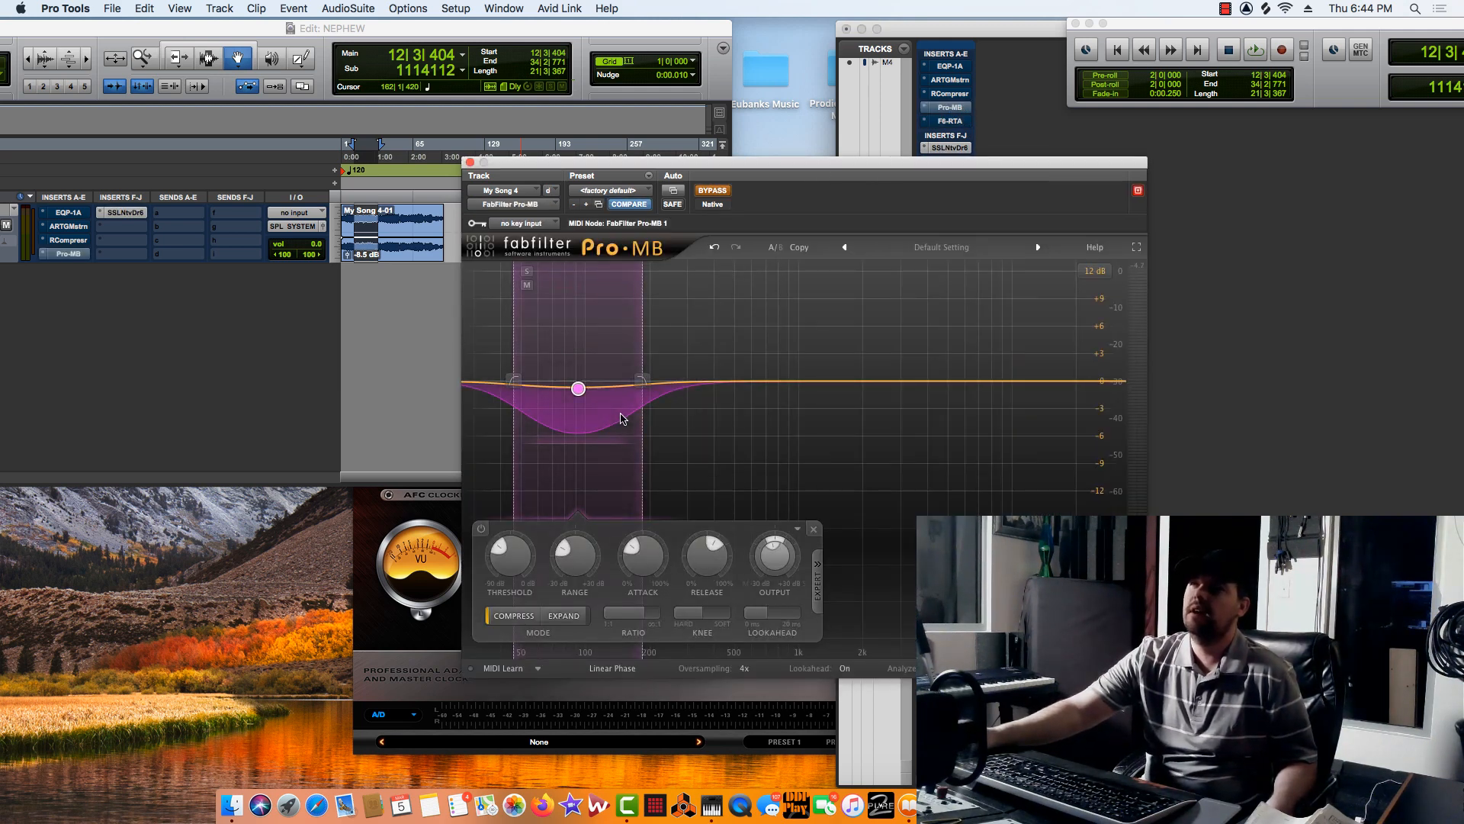
left_click(950, 93)
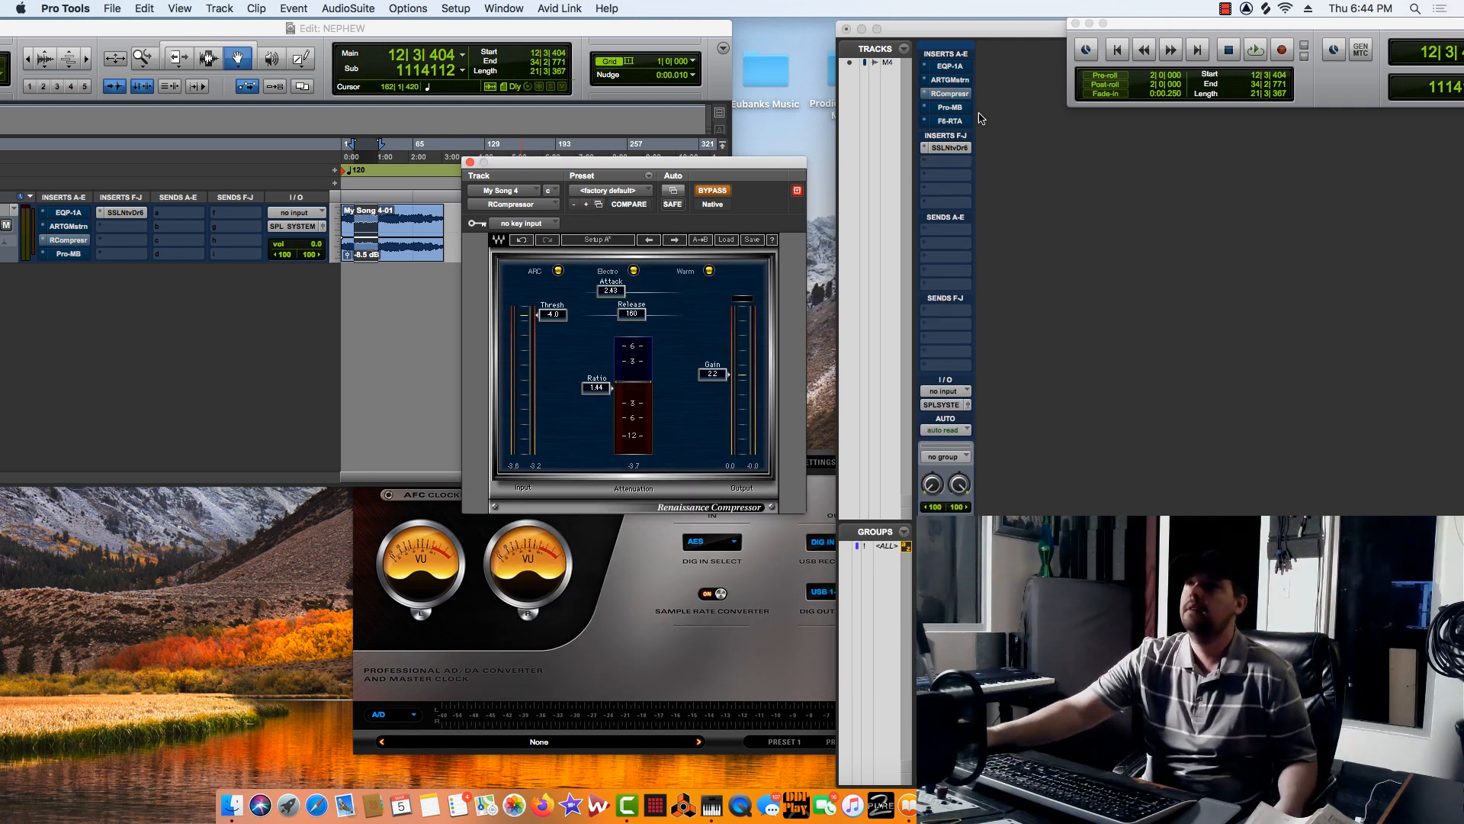
left_click(944, 81)
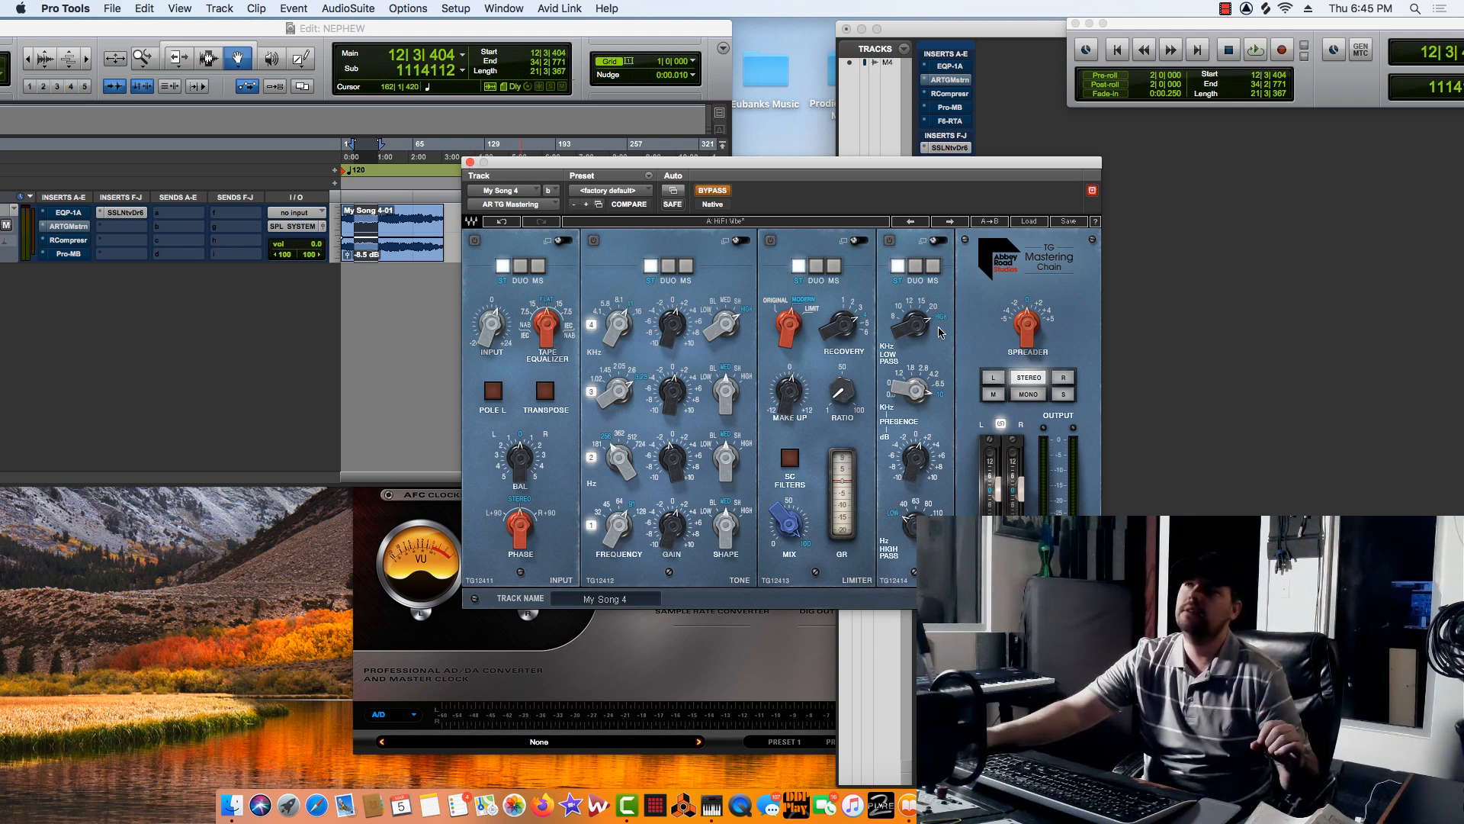
left_click(470, 162)
left_click(950, 67)
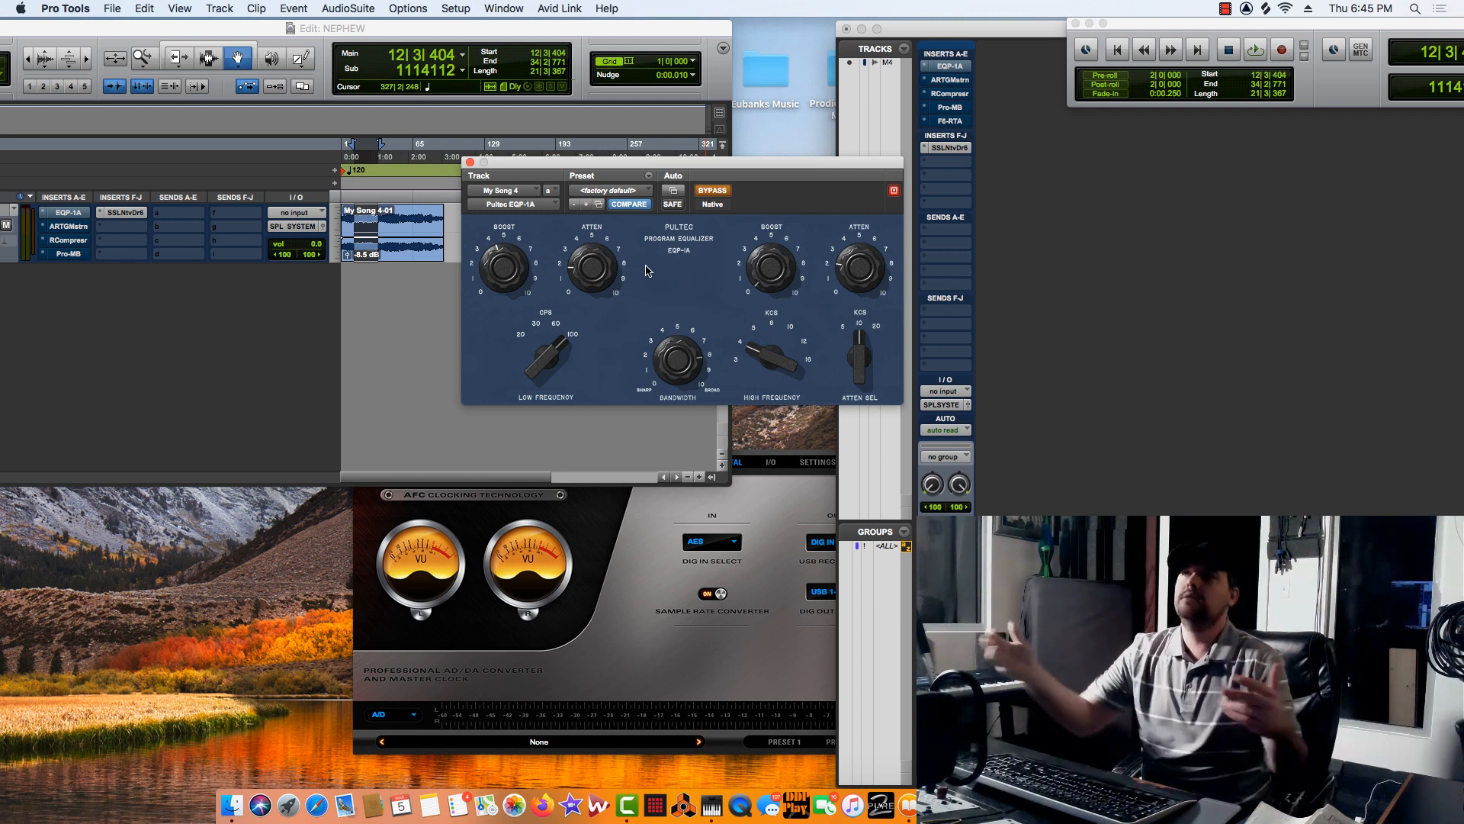
left_click(955, 148)
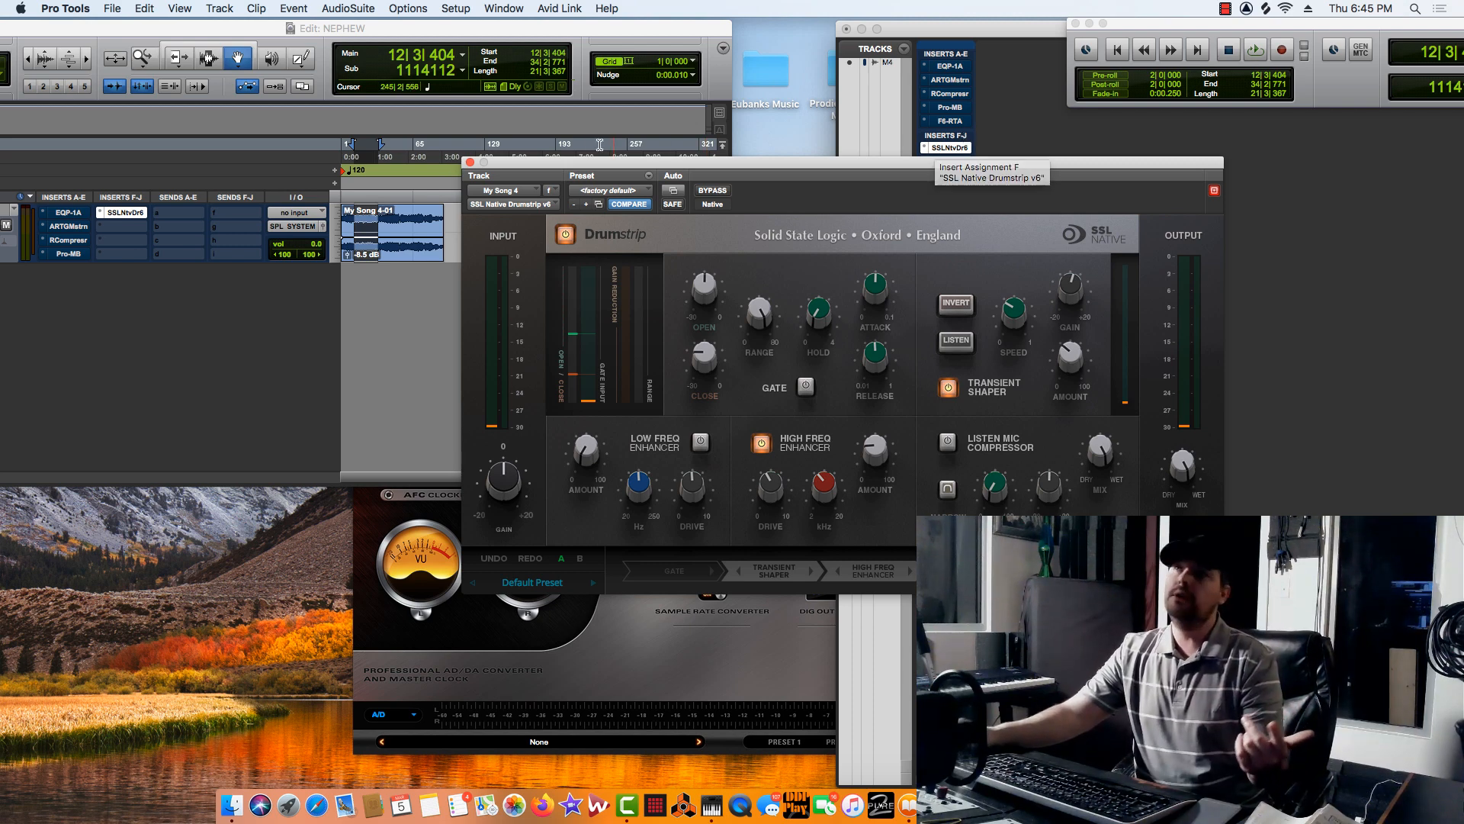
left_click(470, 162)
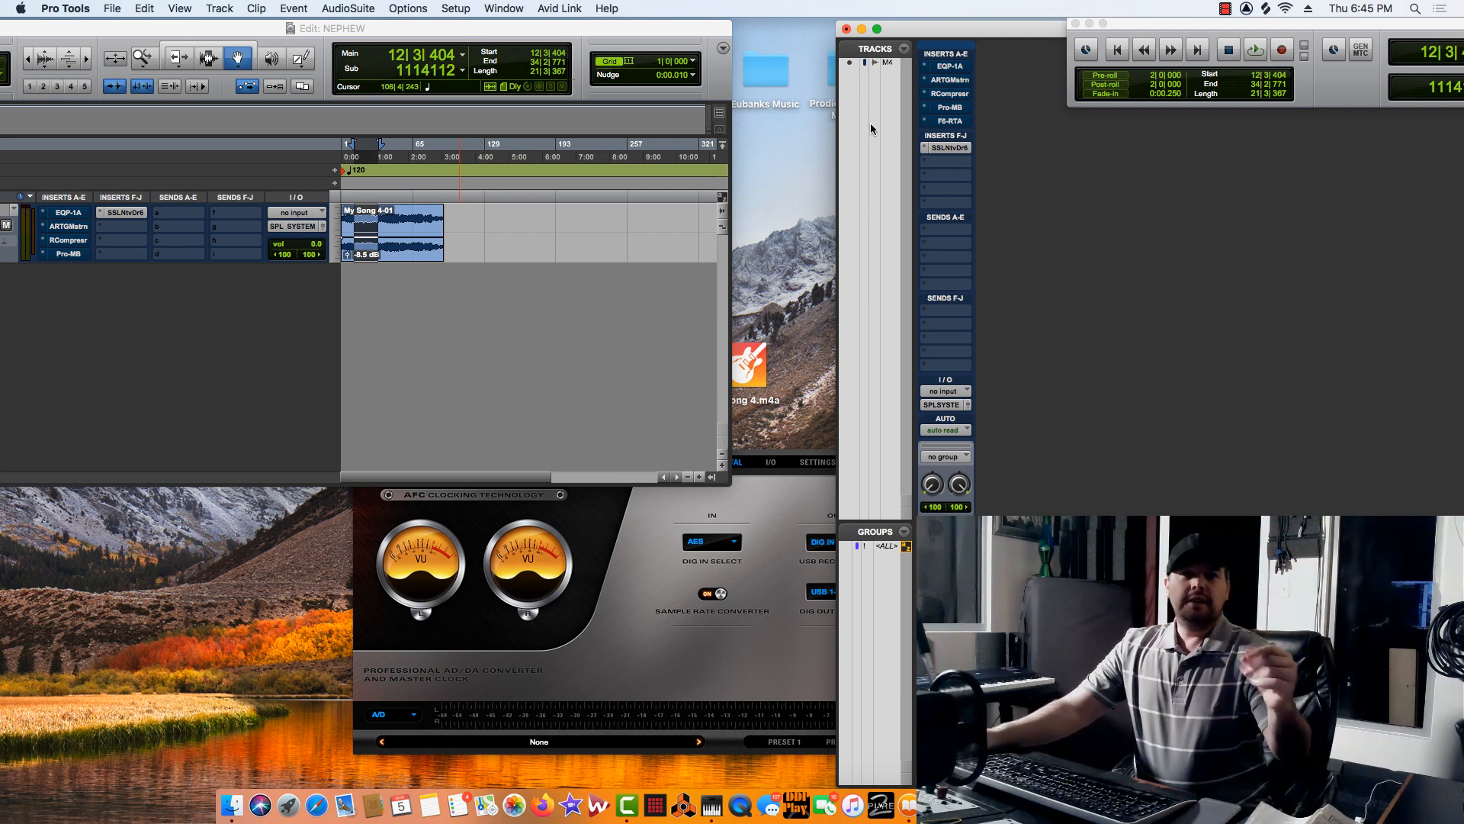
left_click(1225, 9)
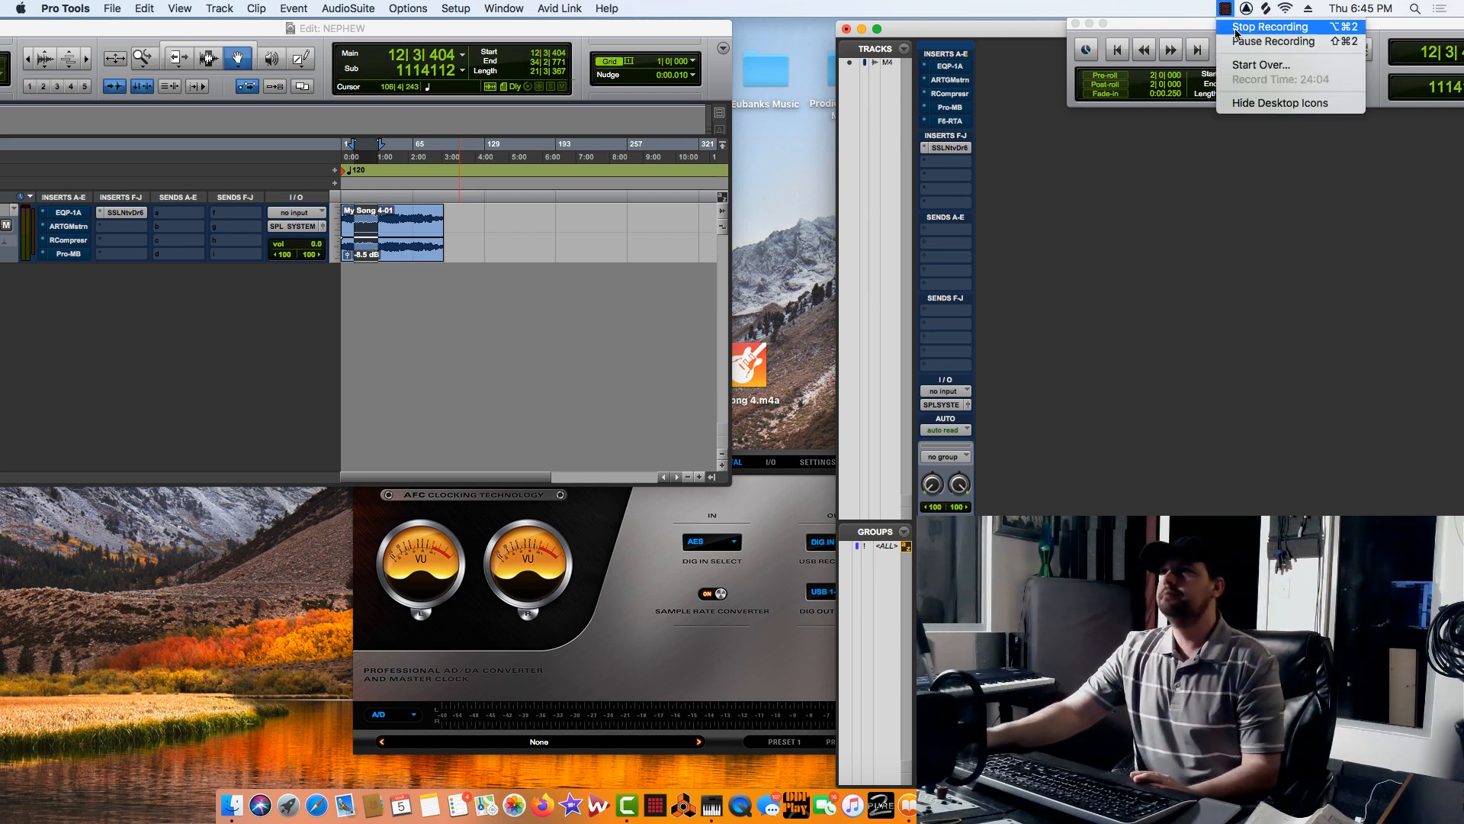
left_click(1237, 34)
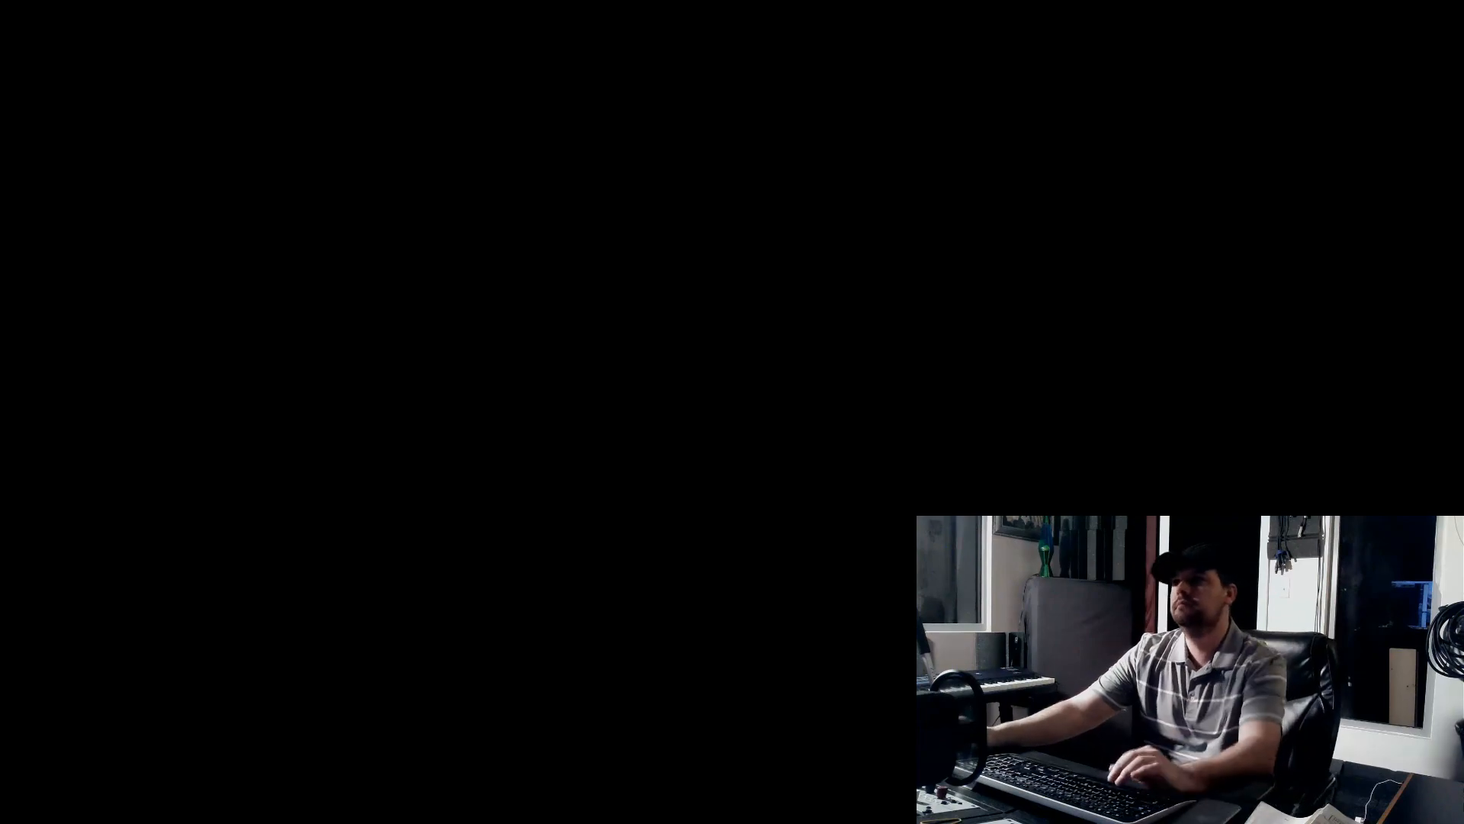